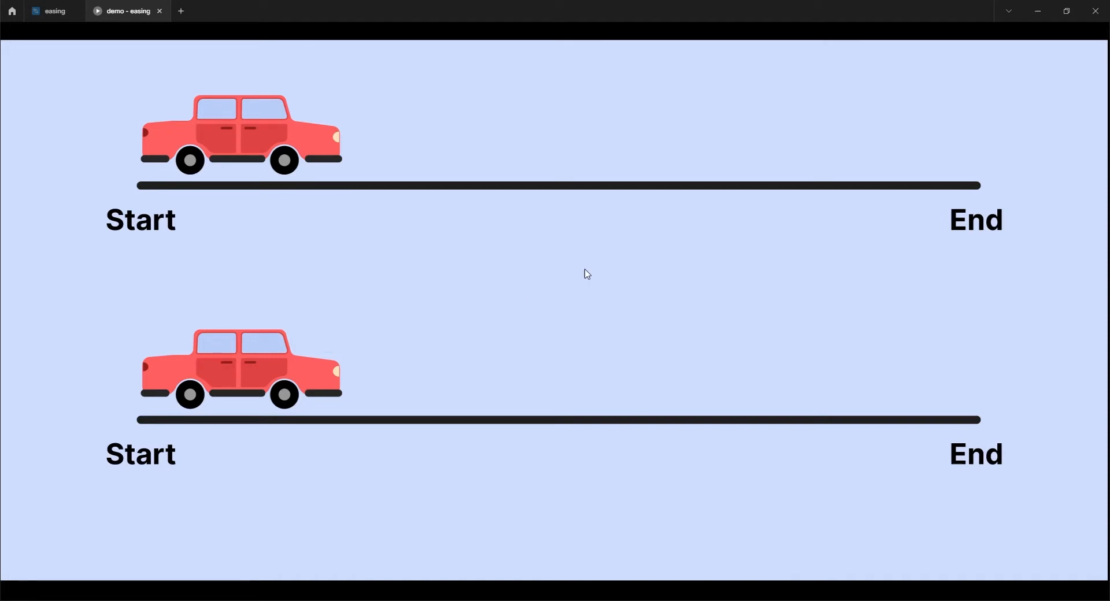
Play the upper car's animation between Start and End twice in the demo prototype.
{"action": "left_click", "coordinate": [245, 144]}
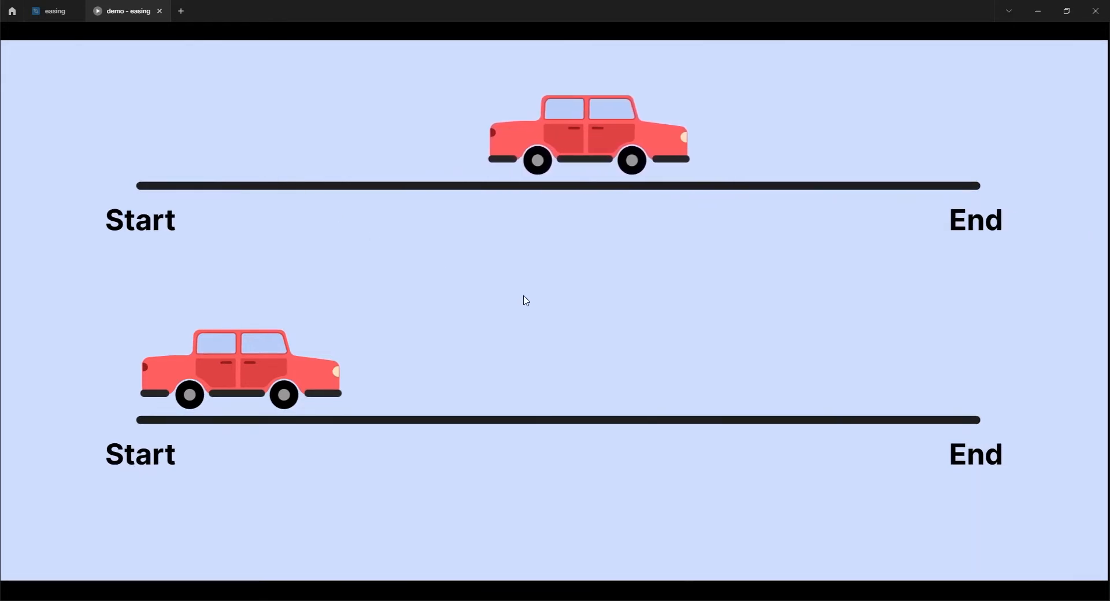
{"action": "left_click", "coordinate": [860, 146]}
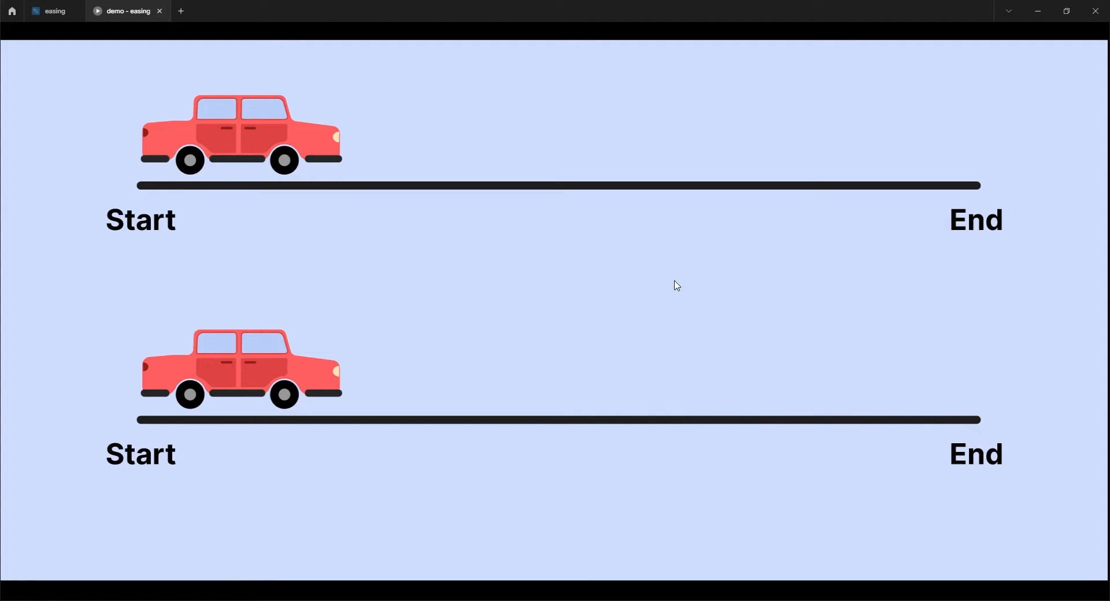
{"action": "left_click", "coordinate": [267, 145]}
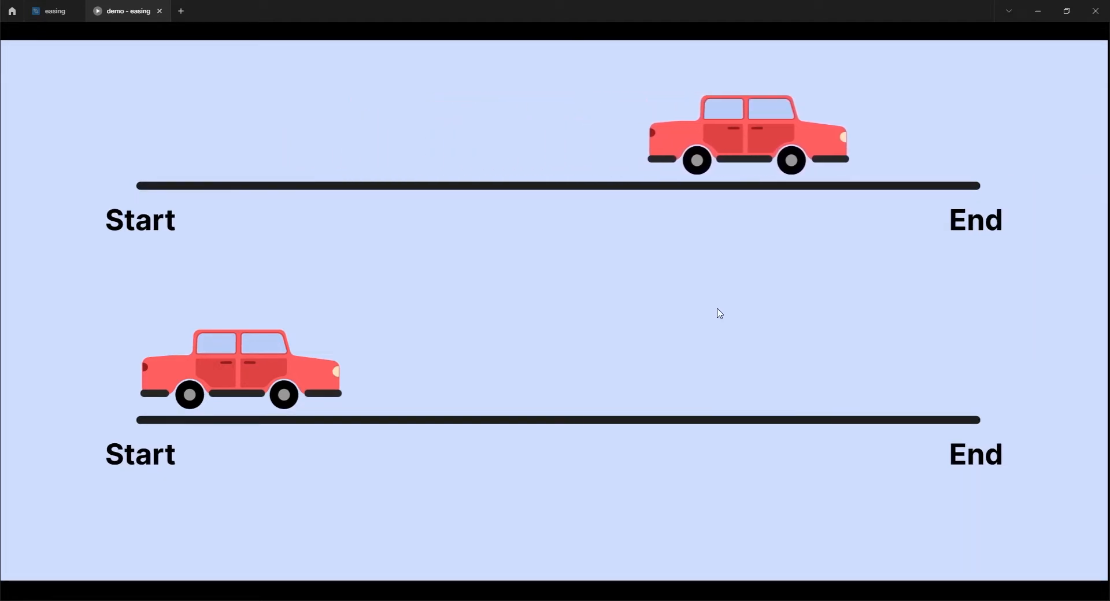
{"action": "left_click", "coordinate": [855, 145]}
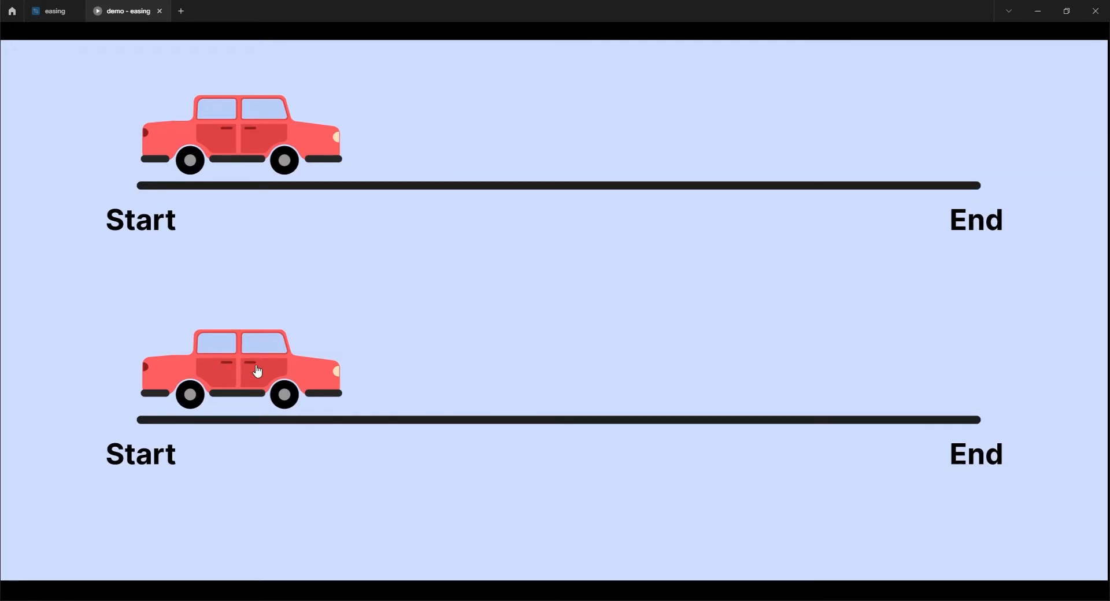
Run the lower car's animation back and forth between Start and End to examine its easing.
{"action": "left_click", "coordinate": [229, 375]}
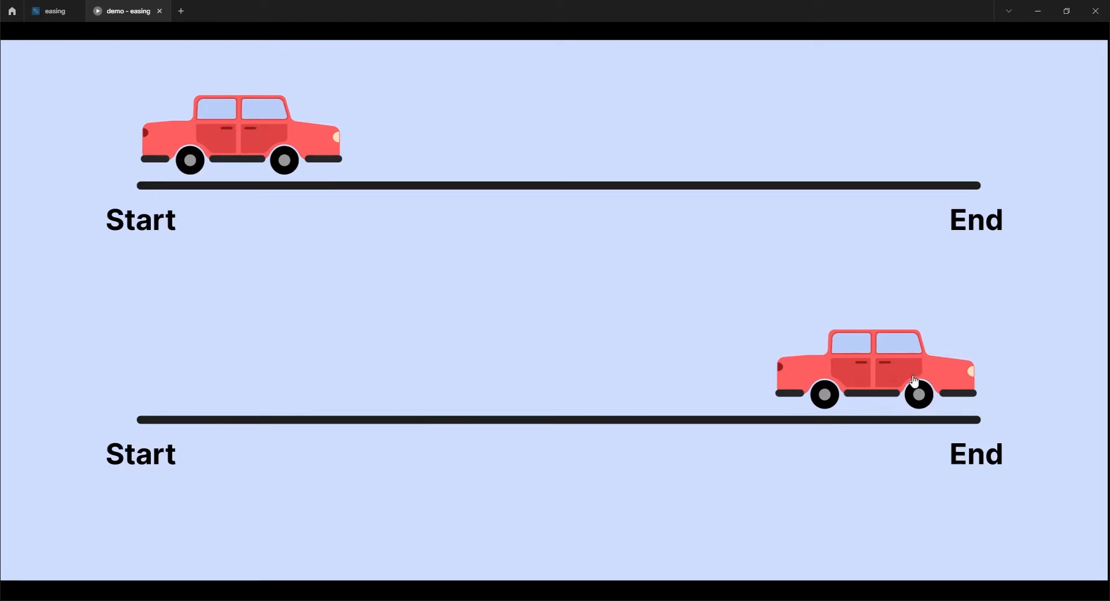
{"action": "left_click", "coordinate": [887, 376]}
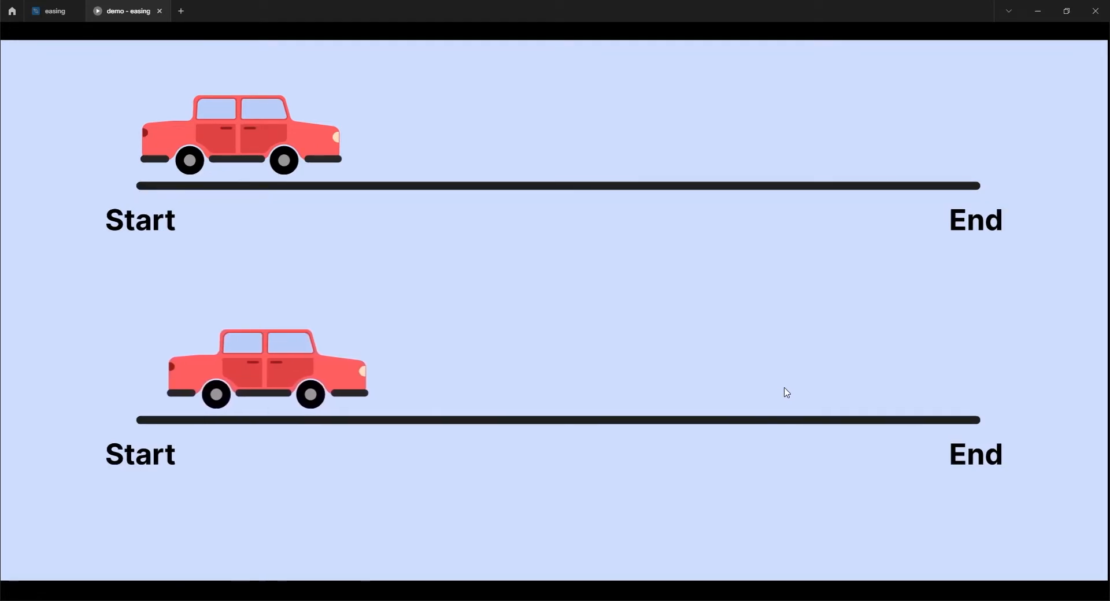
{"action": "left_click", "coordinate": [269, 387]}
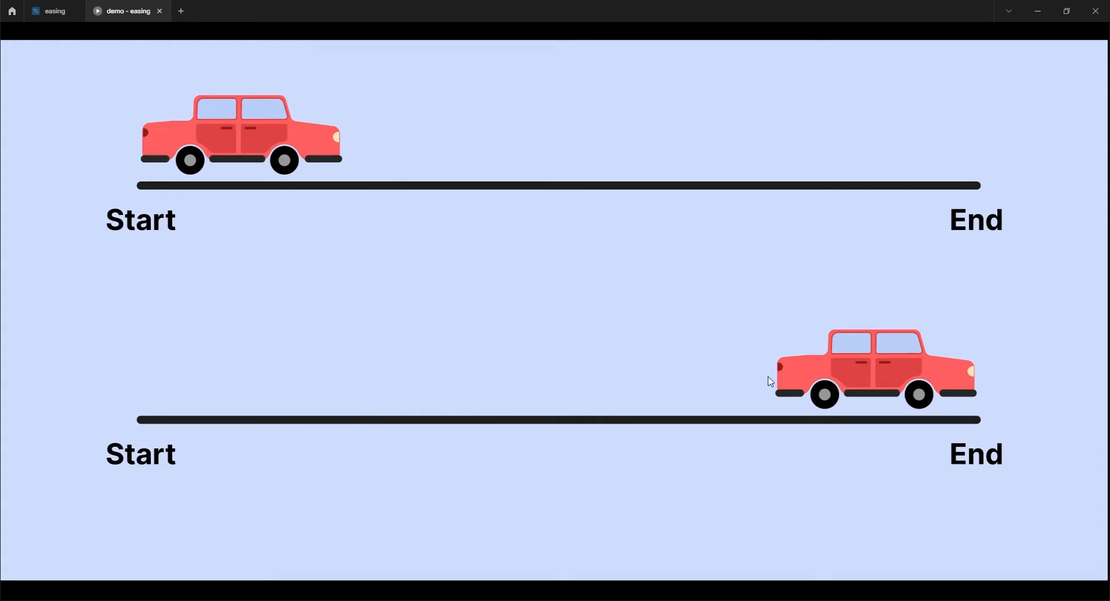
{"action": "left_click", "coordinate": [829, 364]}
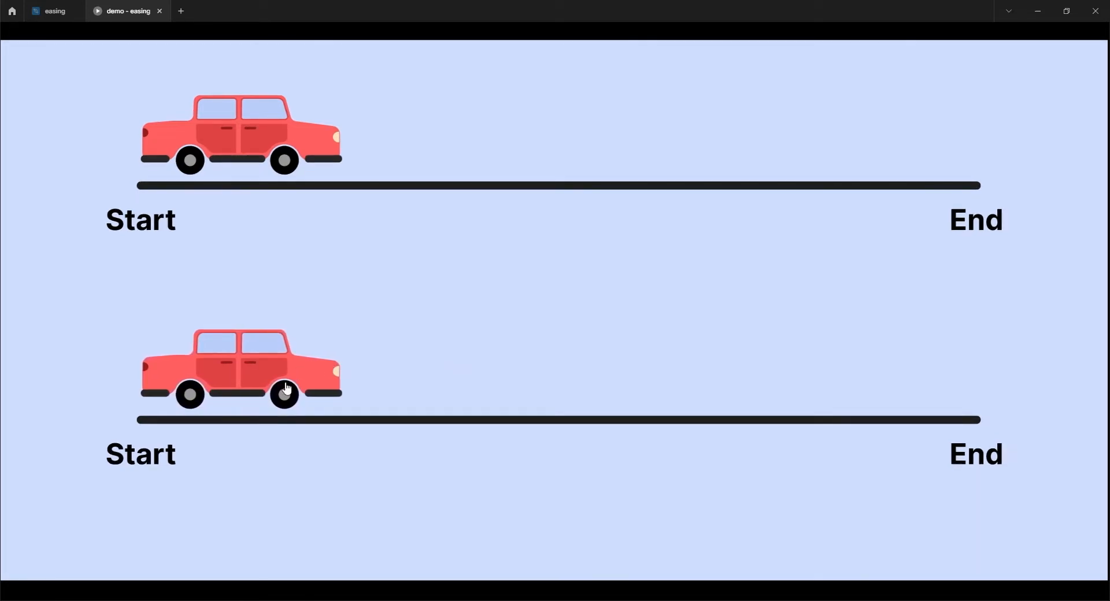
{"action": "left_click", "coordinate": [266, 374]}
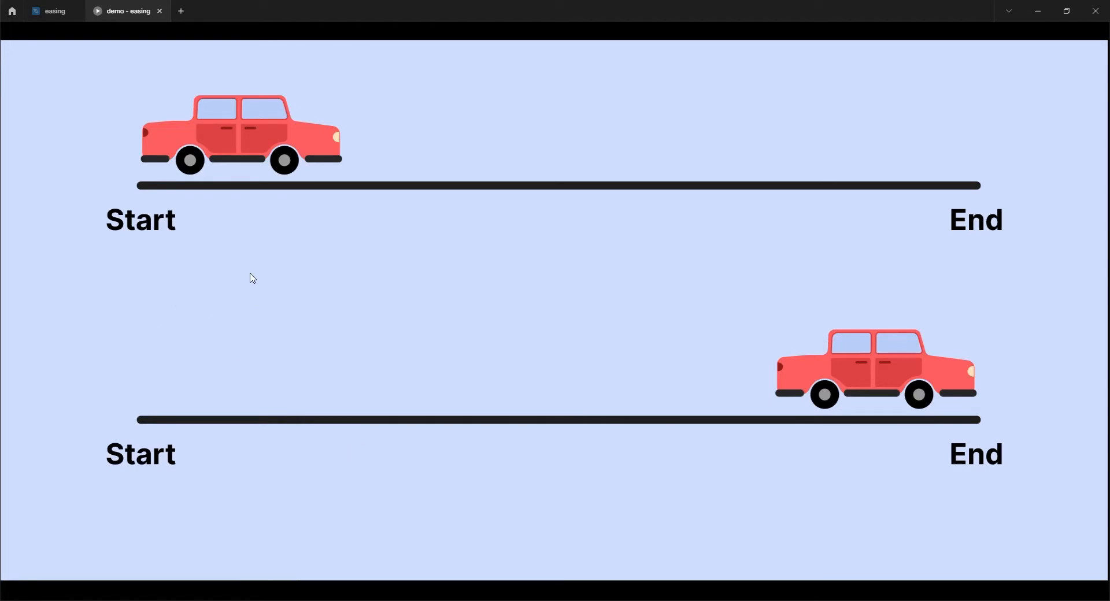
Return to the easing design file and open Page 1 at Frame 3 and Frame 4.
{"action": "left_click", "coordinate": [39, 13]}
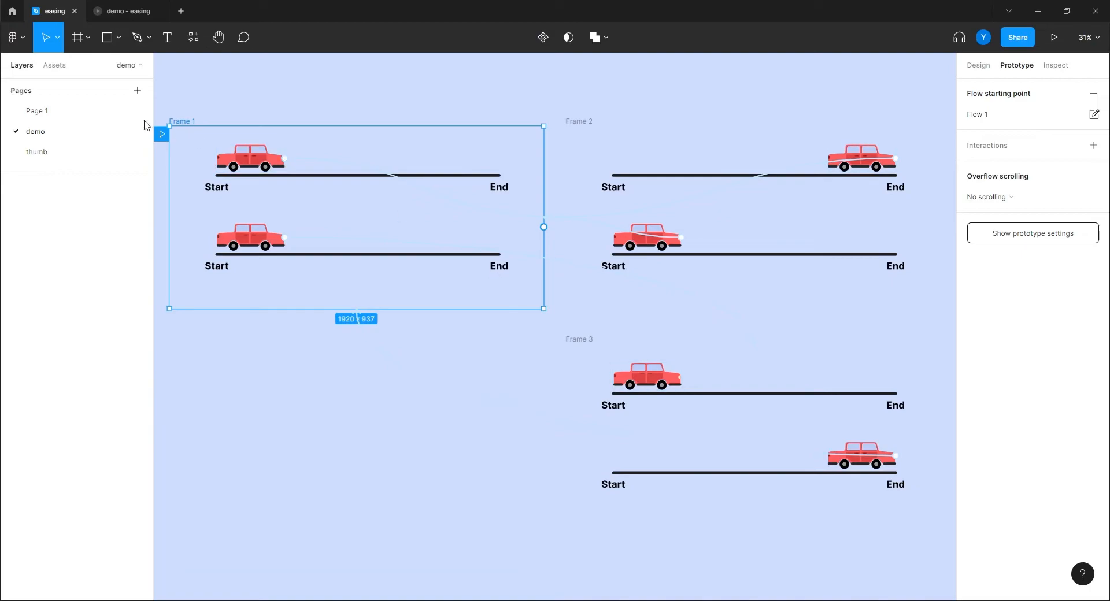
{"action": "left_click", "coordinate": [42, 110]}
{"action": "mouse_move", "coordinate": [296, 321]}
{"action": "left_mouse_down"}
{"action": "mouse_move", "coordinate": [362, 270]}
{"action": "mouse_move", "coordinate": [293, 328]}
{"action": "left_mouse_up"}
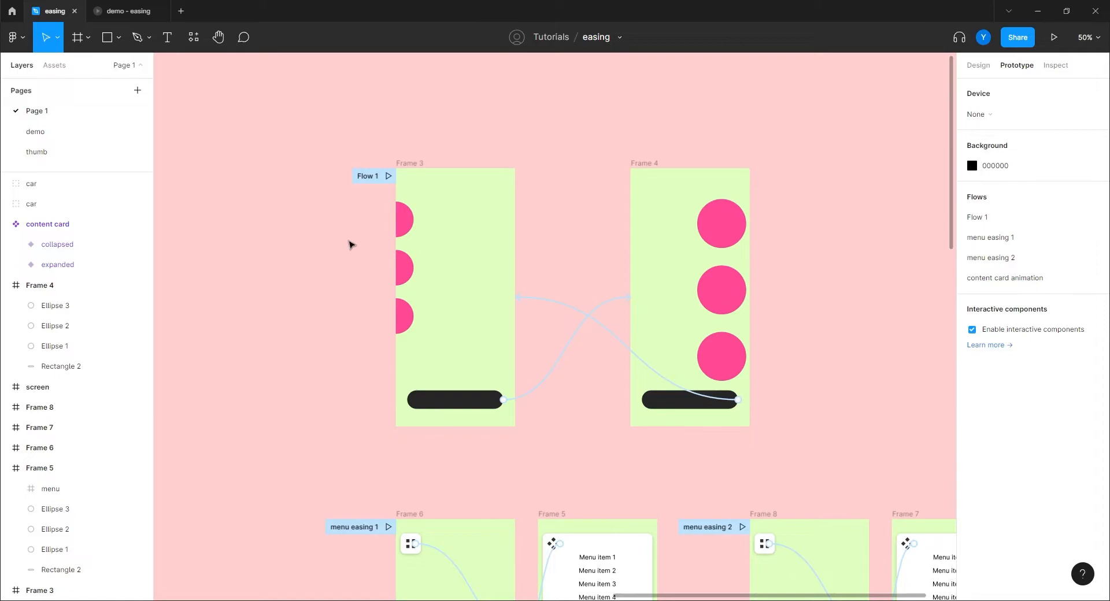
{"action": "left_click_drag", "start_coordinate": [330, 295], "coordinate": [398, 270]}
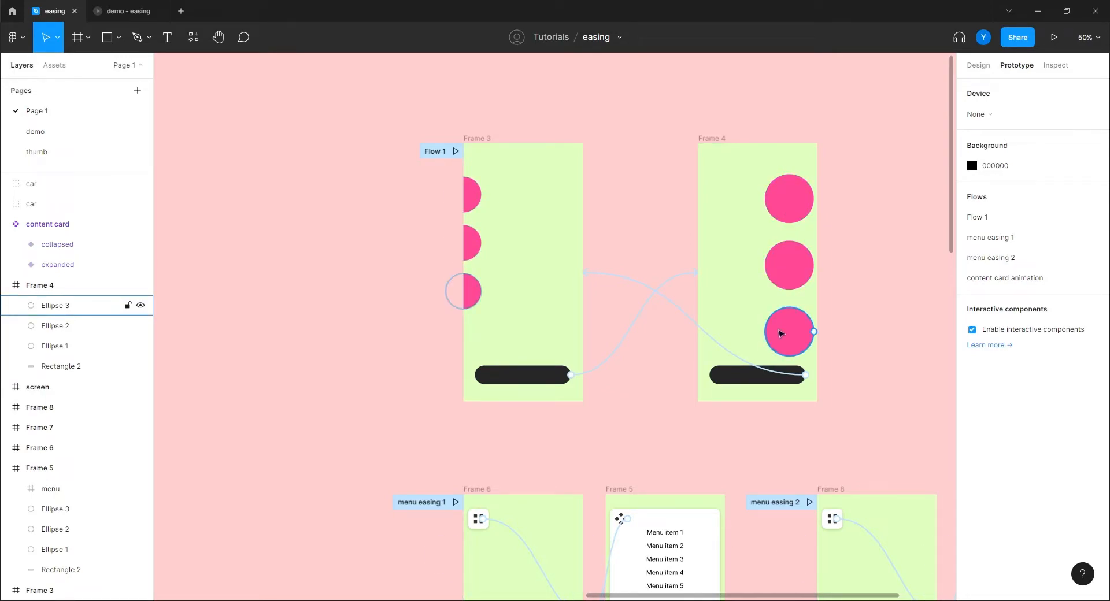
Examine the easing options of the connection from Frame 3's black bar to Frame 4, keeping Ease out.
{"action": "left_click", "coordinate": [616, 358]}
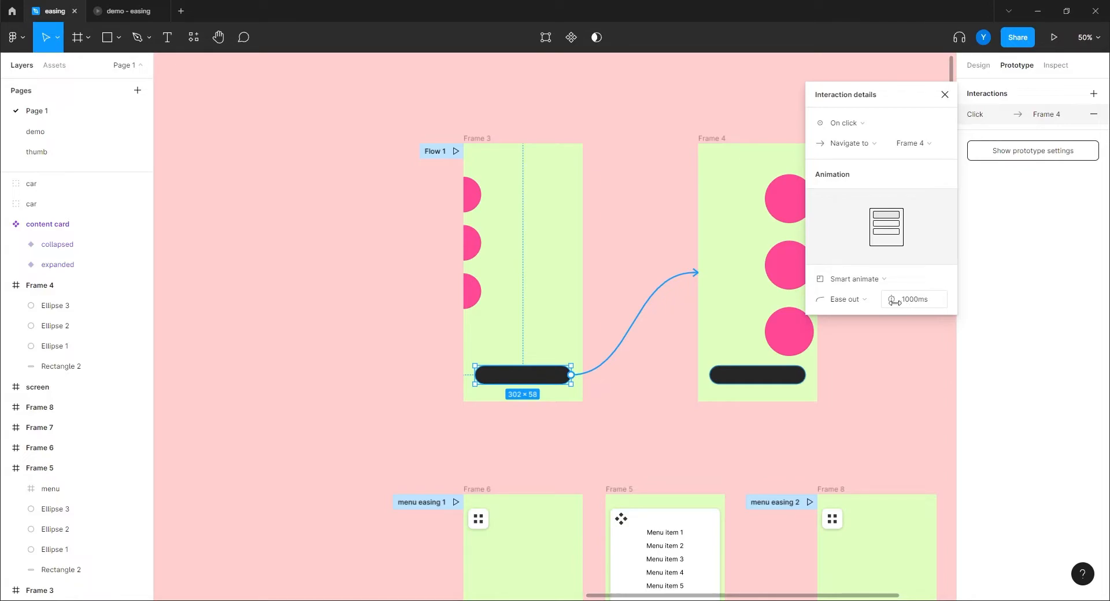
{"action": "left_click", "coordinate": [846, 302]}
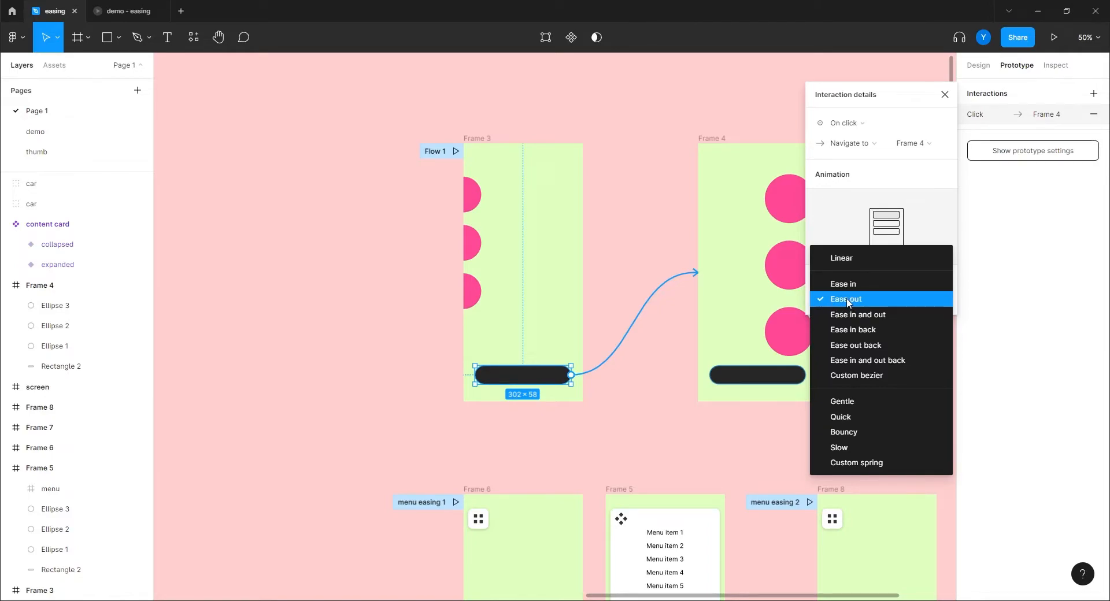
{"action": "left_click", "coordinate": [848, 300]}
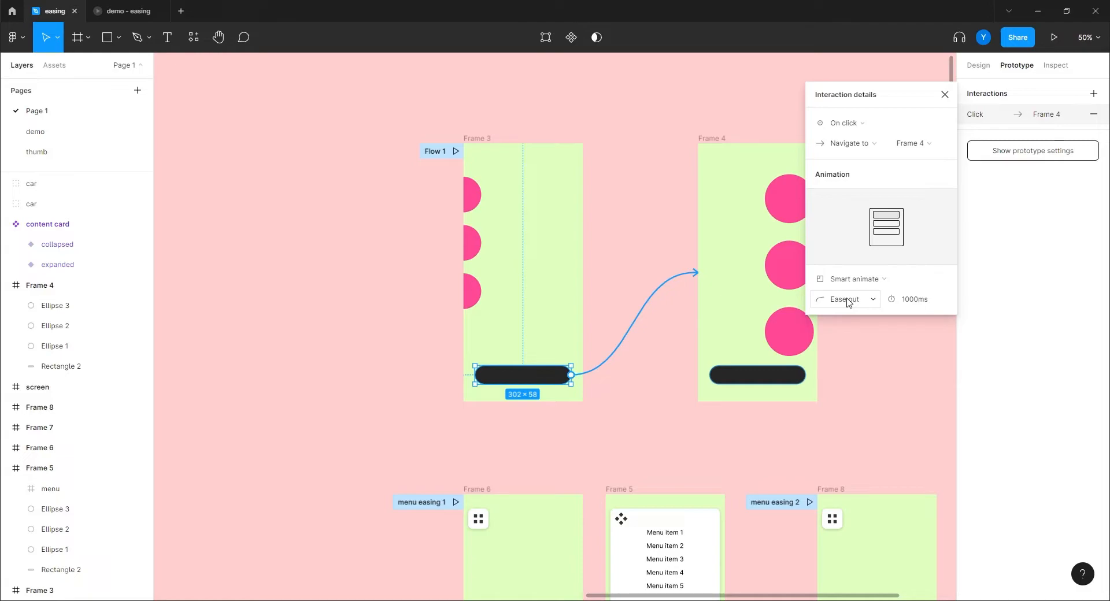
Check the interaction details of the connection from Frame 4's black bar back to Frame 3.
{"action": "left_click", "coordinate": [61, 366]}
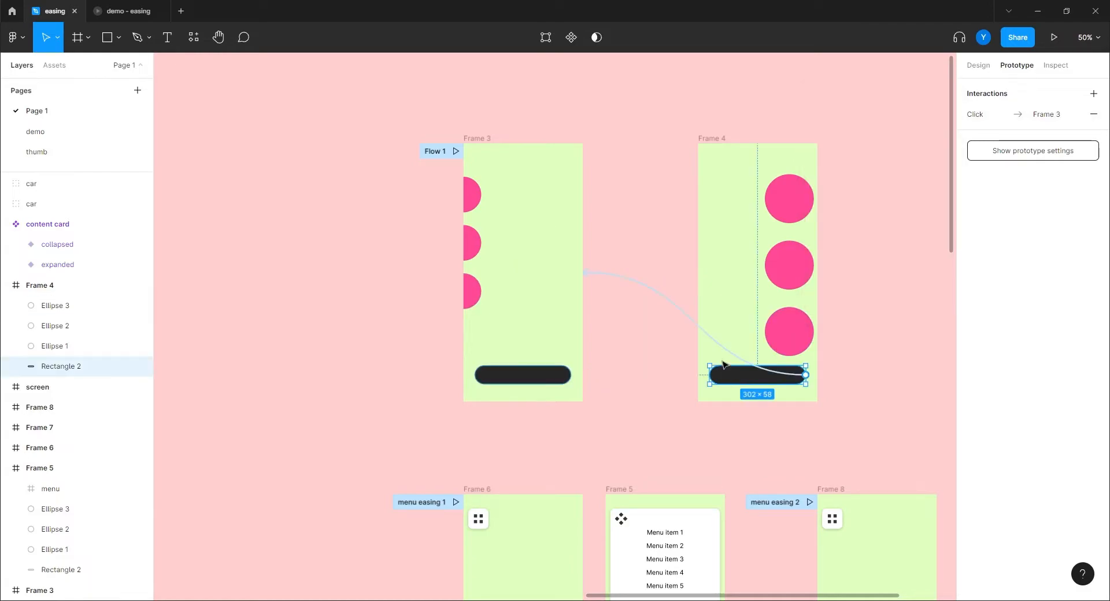
{"action": "left_click", "coordinate": [723, 350]}
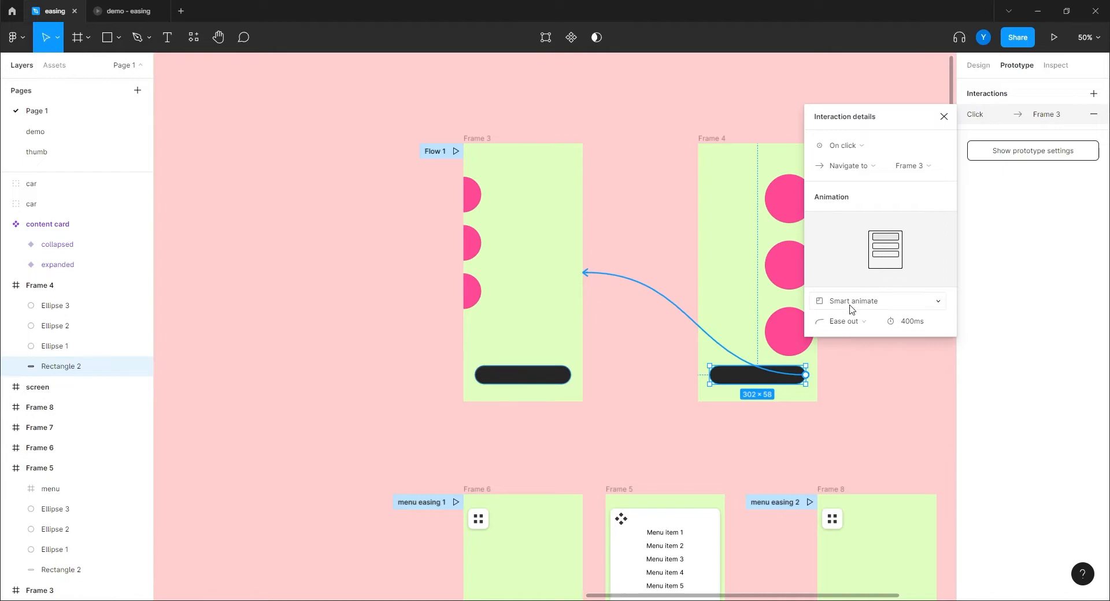
{"action": "left_click", "coordinate": [614, 229]}
Present Flow 1 in place of the old demo preview, scaled with Fill screen.
{"action": "left_click", "coordinate": [456, 151]}
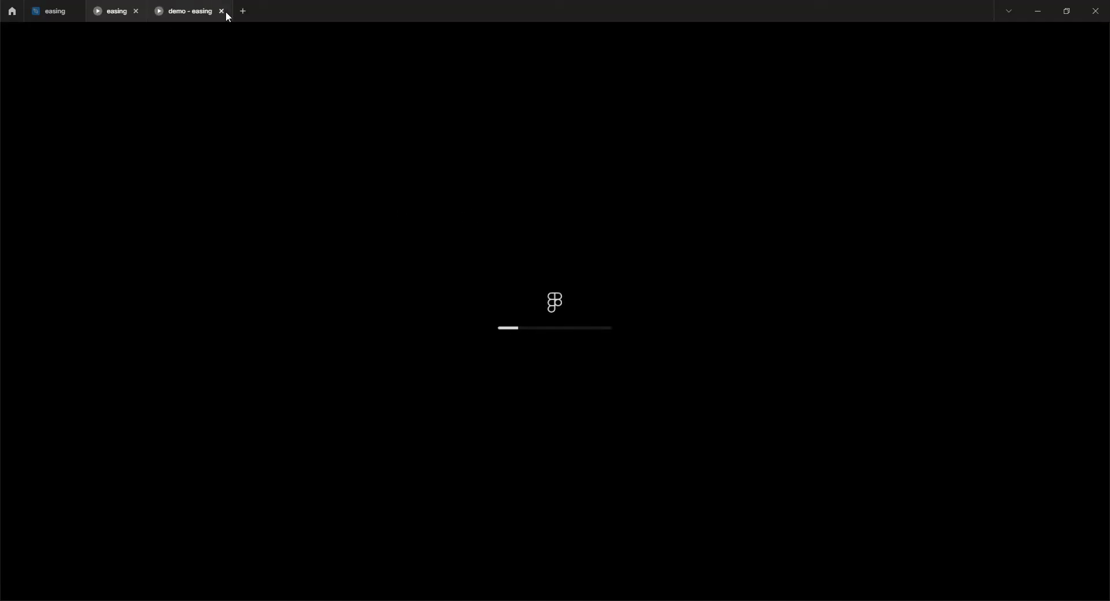
{"action": "left_click", "coordinate": [222, 11]}
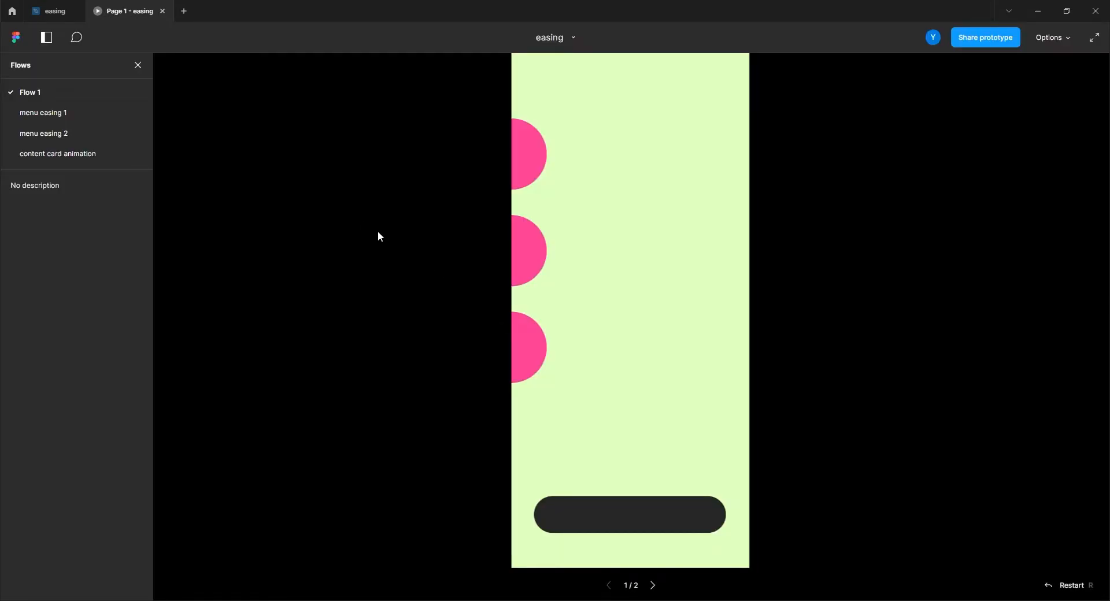
{"action": "left_click", "coordinate": [1049, 37]}
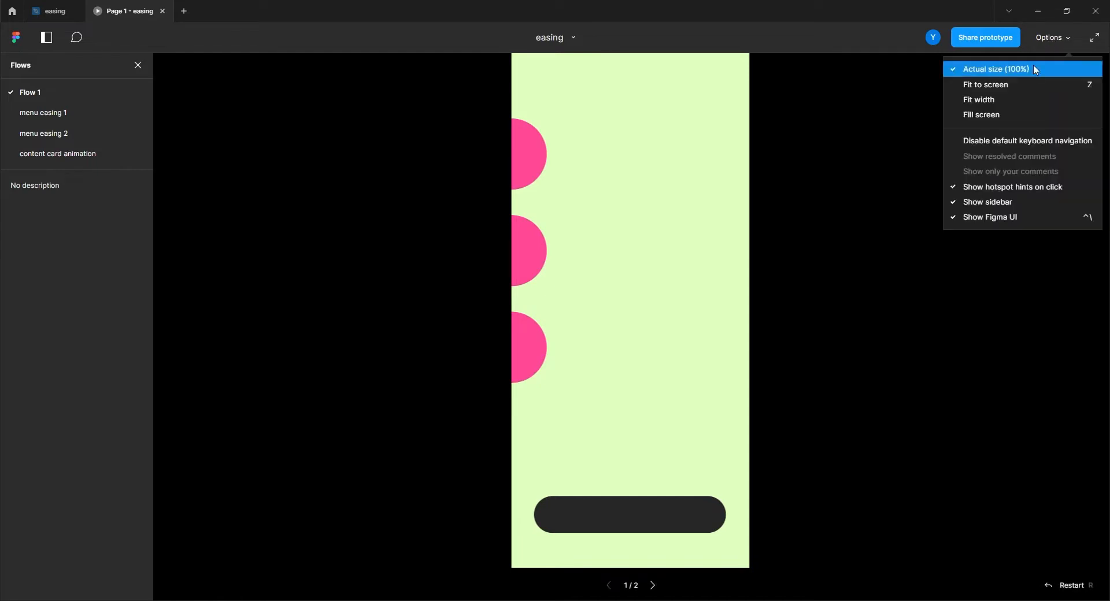
{"action": "left_click", "coordinate": [995, 116]}
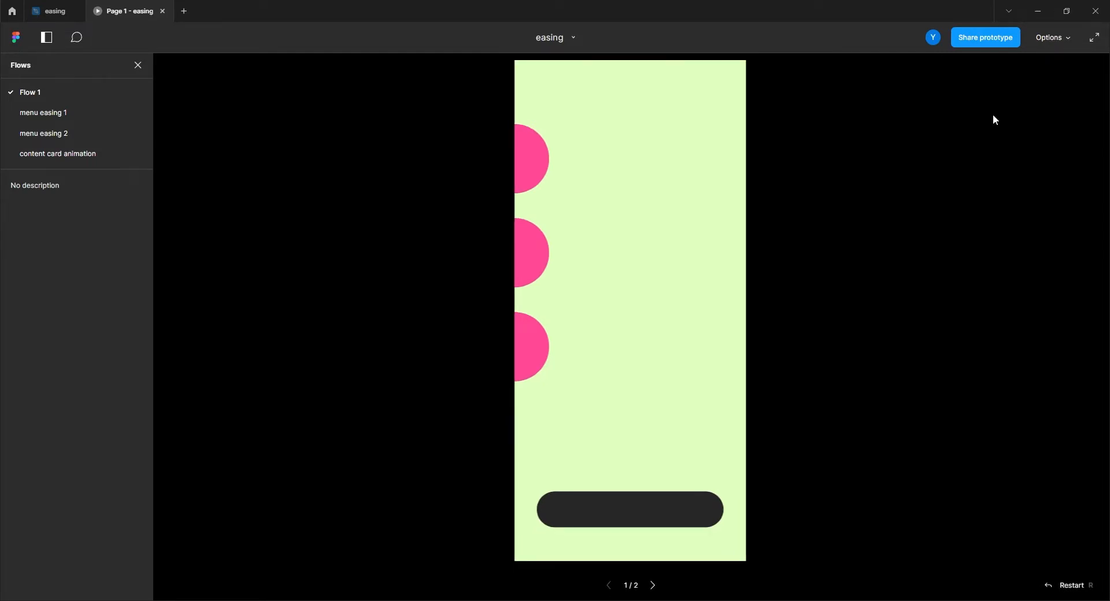
Trigger the black bar's transition back and forth to watch the pink circles animate.
{"action": "left_click", "coordinate": [585, 516]}
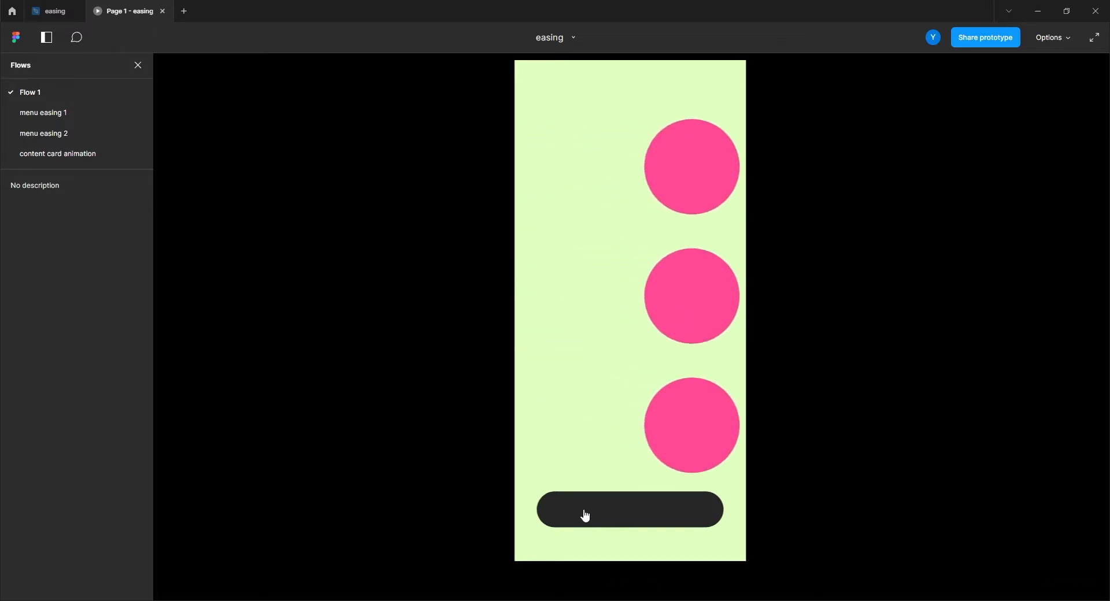
{"action": "left_click", "coordinate": [607, 512]}
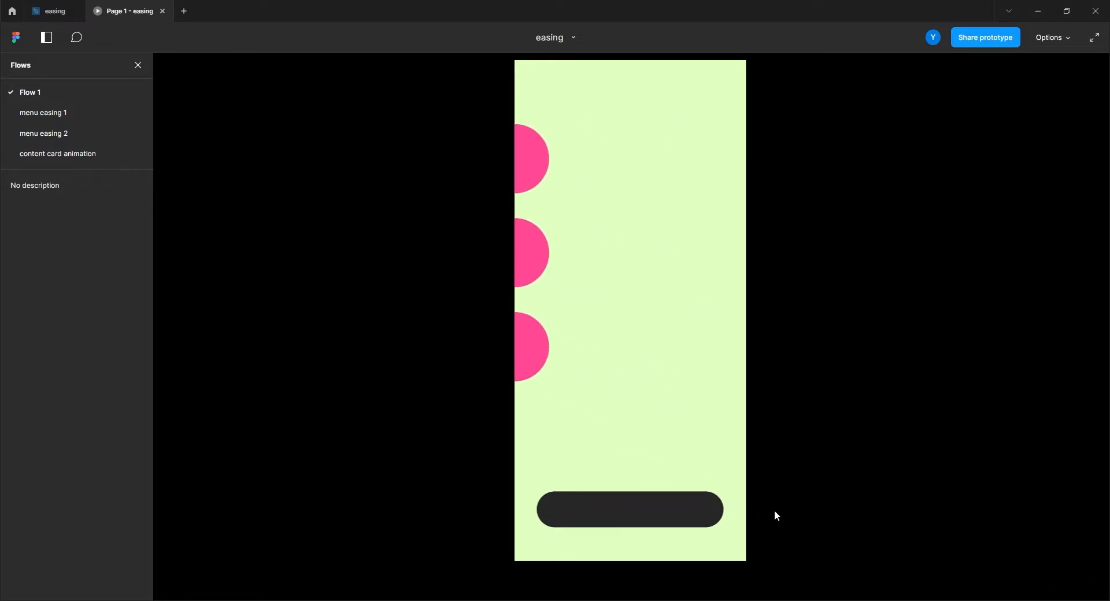
{"action": "left_click", "coordinate": [633, 511]}
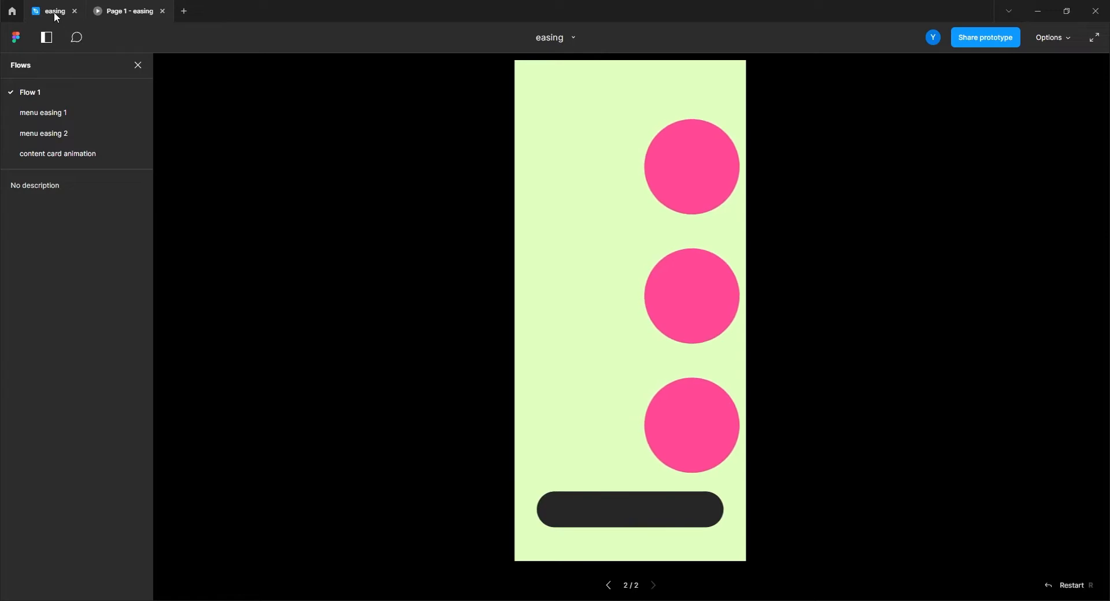
In the design file, set the Frame 4 to Frame 3 animation duration to 500 ms.
{"action": "left_click", "coordinate": [53, 12]}
{"action": "left_click", "coordinate": [693, 325]}
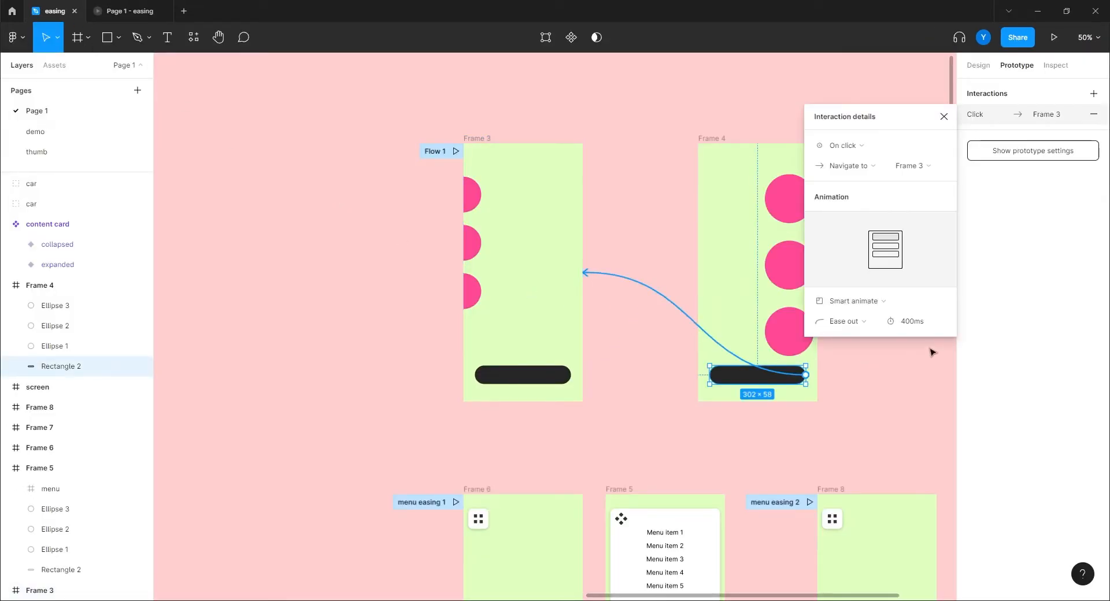
{"action": "left_click", "coordinate": [919, 326]}
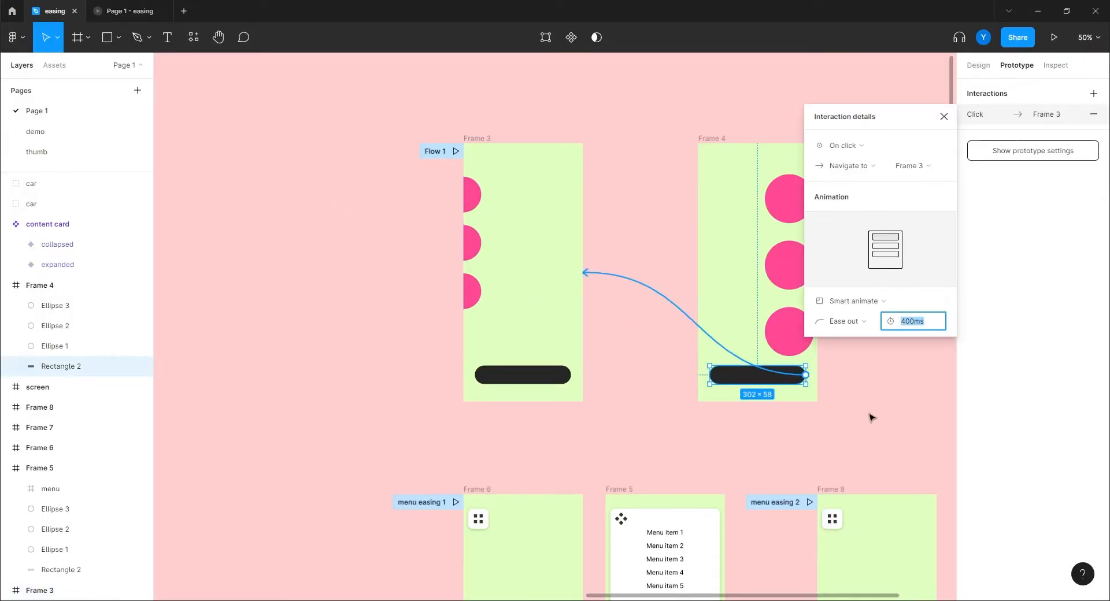
{"action": "type", "text": "500"}
{"action": "key", "text": "Return"}
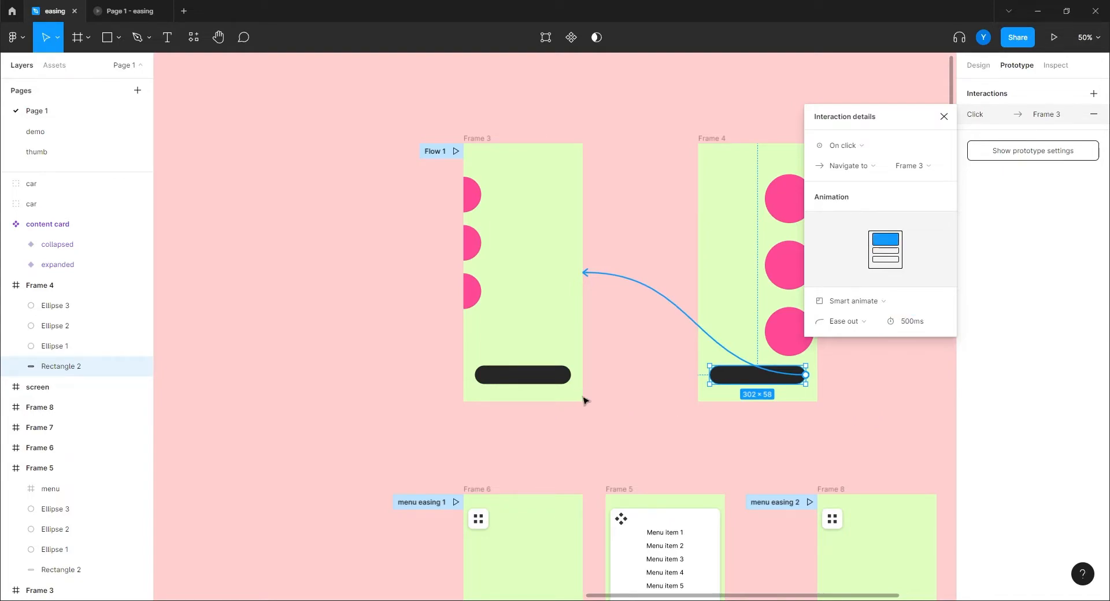
Set the duration of the Frame 3 to Frame 4 animation to 500 ms.
{"action": "left_click", "coordinate": [564, 379]}
{"action": "left_click", "coordinate": [620, 354]}
{"action": "left_click", "coordinate": [899, 321]}
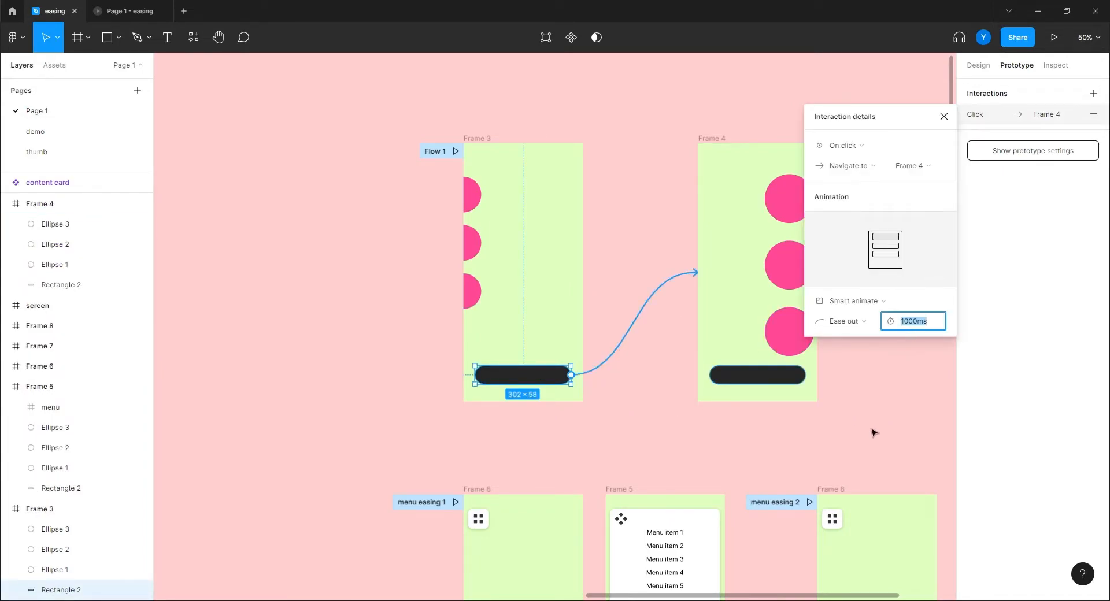
{"action": "type", "text": "1500"}
{"action": "key", "text": "Return"}
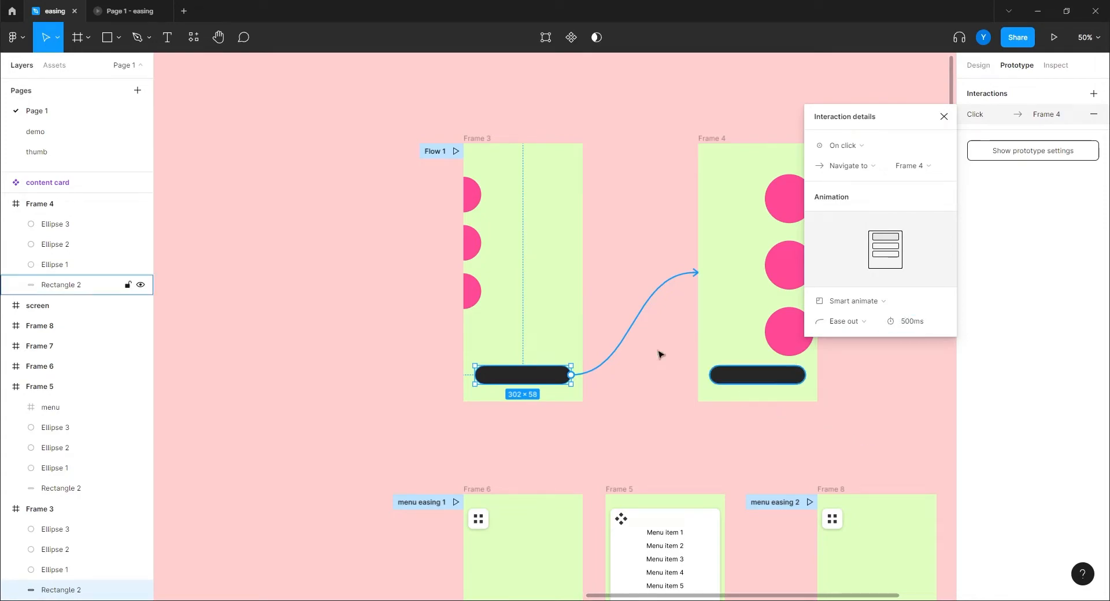
Replay the circle transitions in the Flow 1 prototype to test the new durations.
{"action": "left_click", "coordinate": [139, 11]}
{"action": "left_click", "coordinate": [617, 508]}
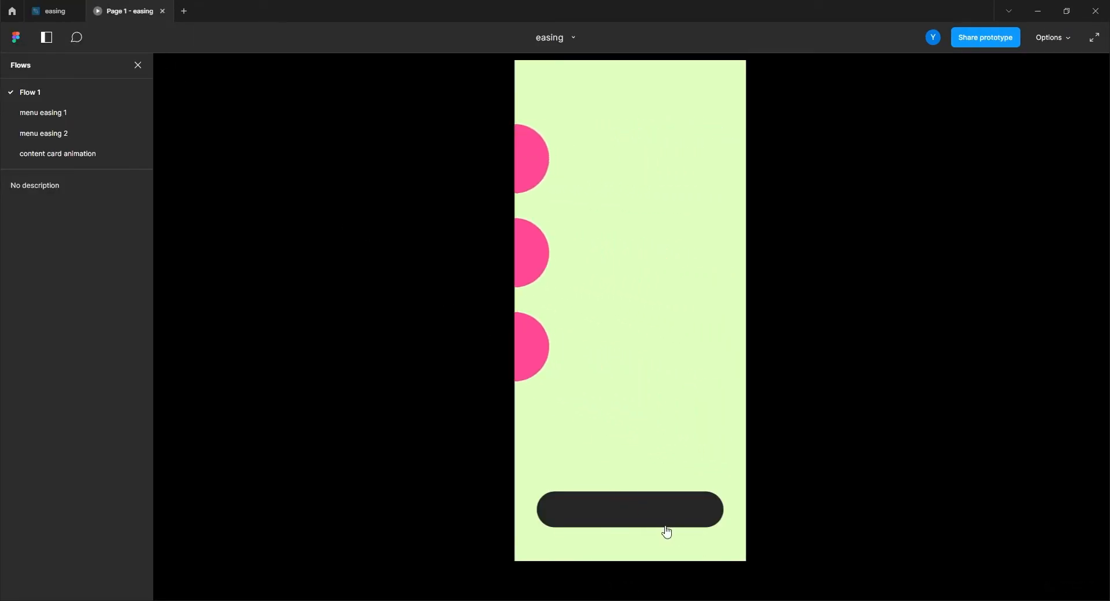
{"action": "left_click", "coordinate": [634, 514]}
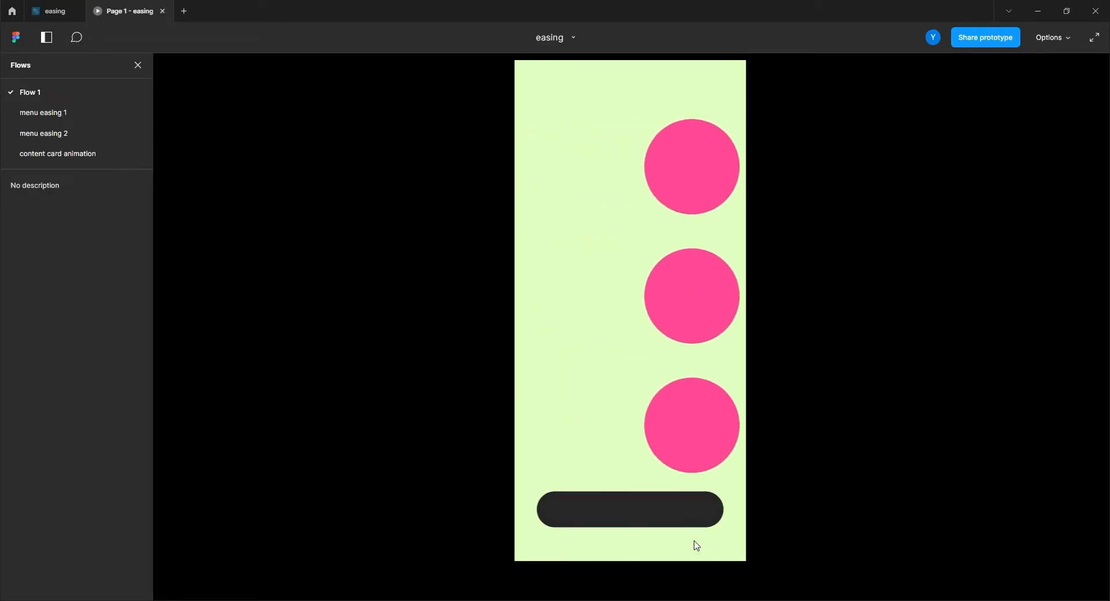
{"action": "left_click", "coordinate": [613, 513]}
Back in the design file, set the easing of the Frame 3 to Frame 4 animation to Linear.
{"action": "left_click", "coordinate": [48, 12]}
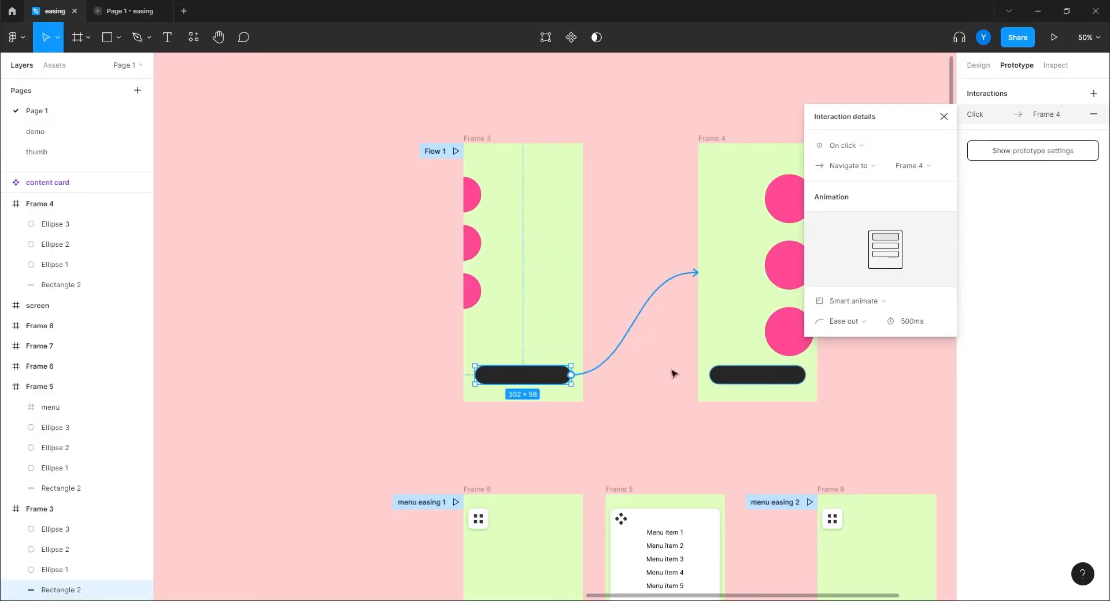
{"action": "left_click", "coordinate": [842, 323]}
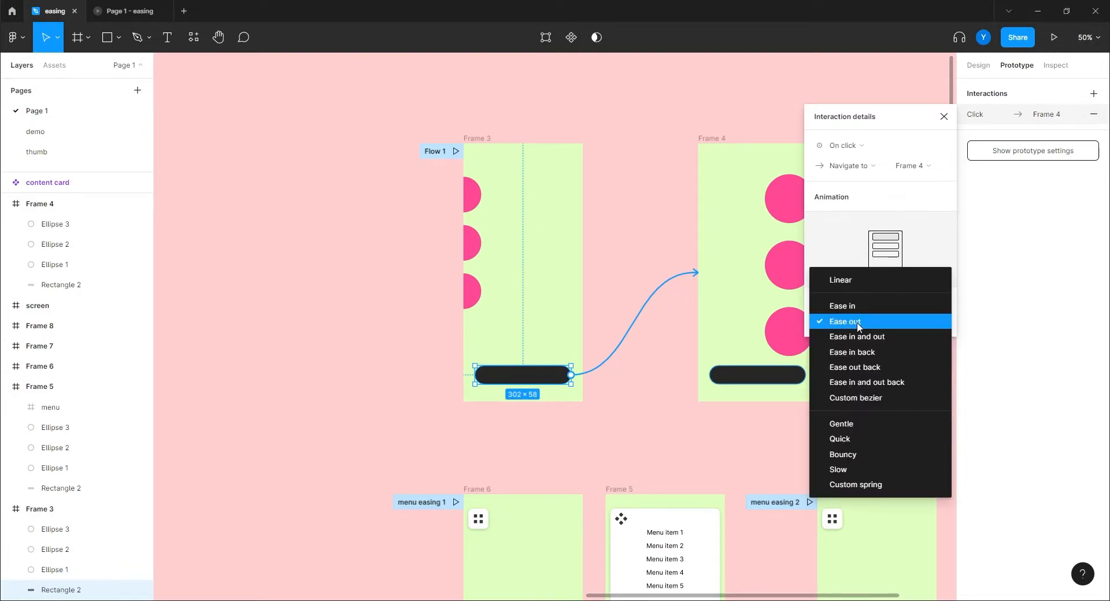
{"action": "left_click", "coordinate": [841, 281]}
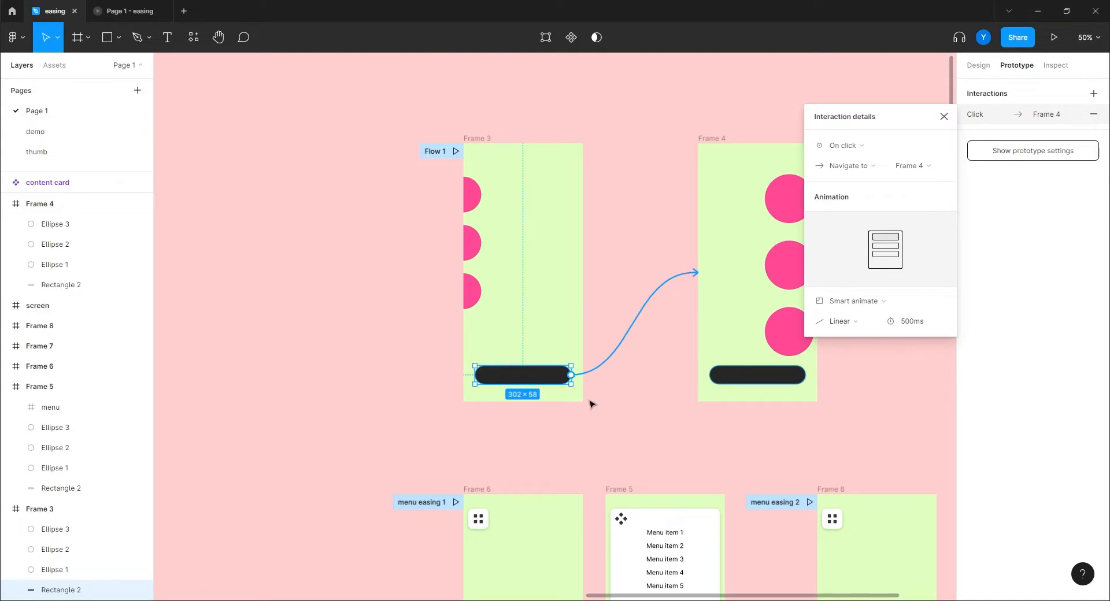
Set the easing of the Frame 4 to Frame 3 animation to Linear.
{"action": "left_click", "coordinate": [741, 376]}
{"action": "left_click", "coordinate": [720, 359]}
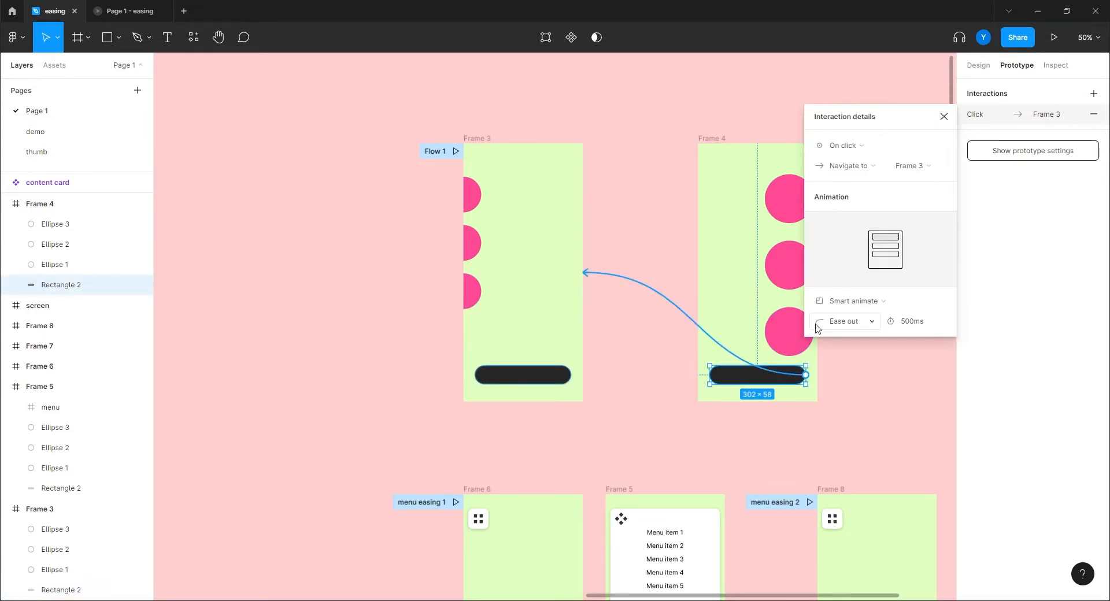
{"action": "left_click", "coordinate": [847, 324]}
{"action": "left_click", "coordinate": [841, 281]}
Switch to the Flow 1 prototype and play the circle transitions repeatedly in both directions to examine the Linear easing.
{"action": "left_click", "coordinate": [138, 15]}
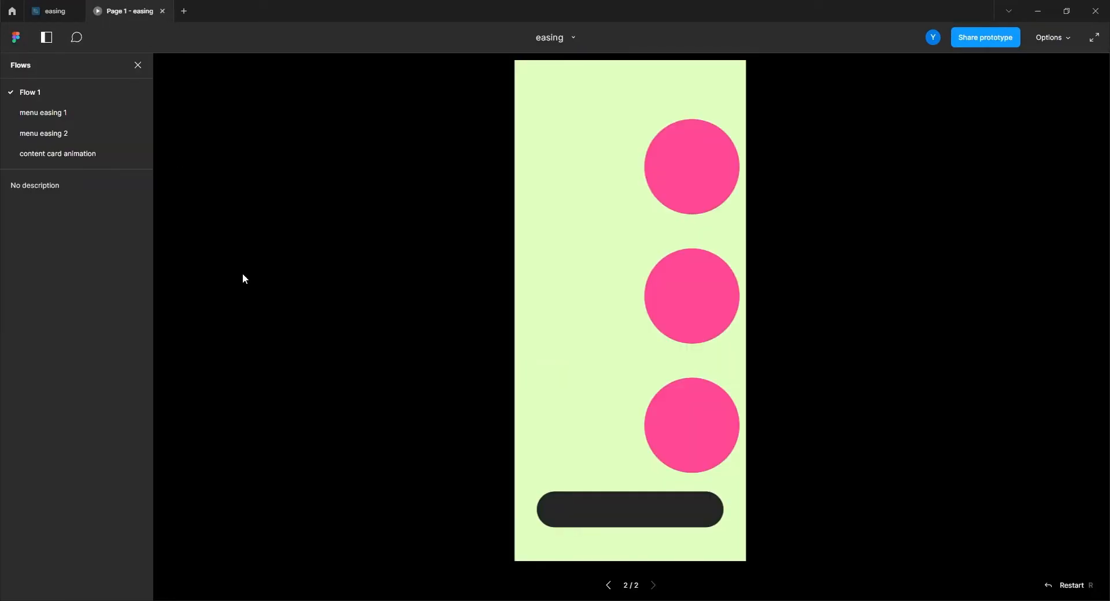
{"action": "left_click", "coordinate": [562, 508]}
{"action": "left_click", "coordinate": [576, 507]}
{"action": "left_click", "coordinate": [580, 508]}
{"action": "left_click", "coordinate": [580, 509]}
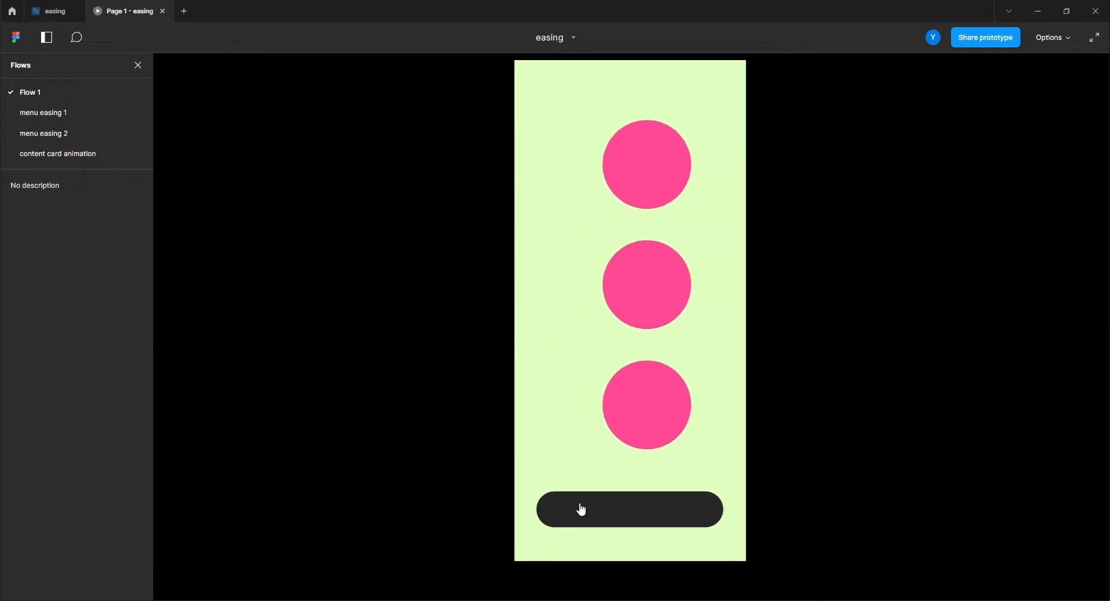
{"action": "left_click", "coordinate": [581, 509]}
Return to the design file and set the easing of the Frame 4 to Frame 3 animation to Ease out.
{"action": "left_click", "coordinate": [53, 11]}
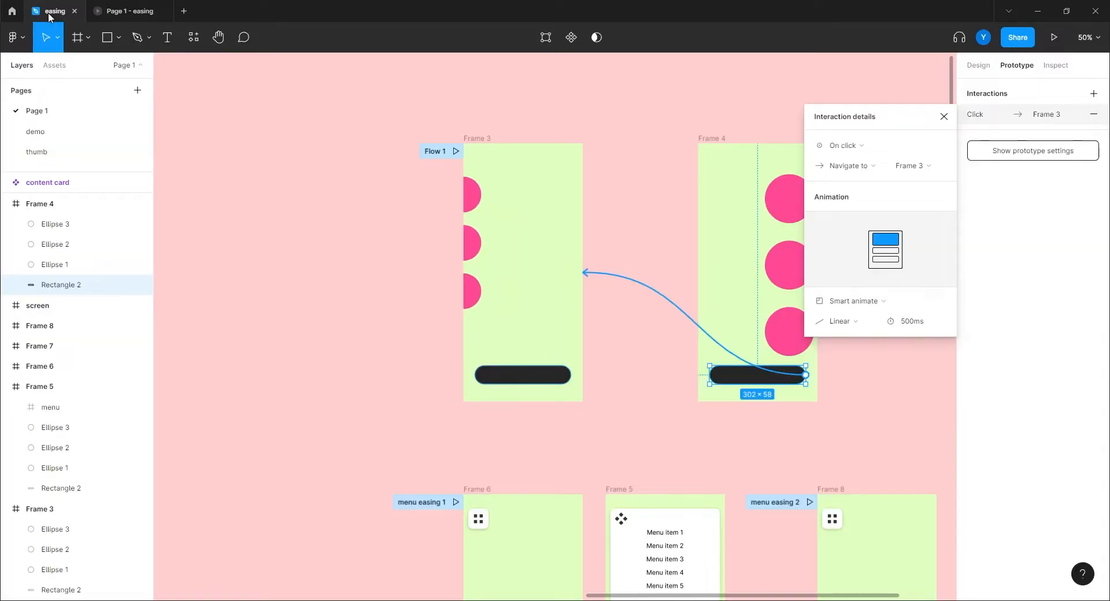
{"action": "left_click", "coordinate": [840, 322]}
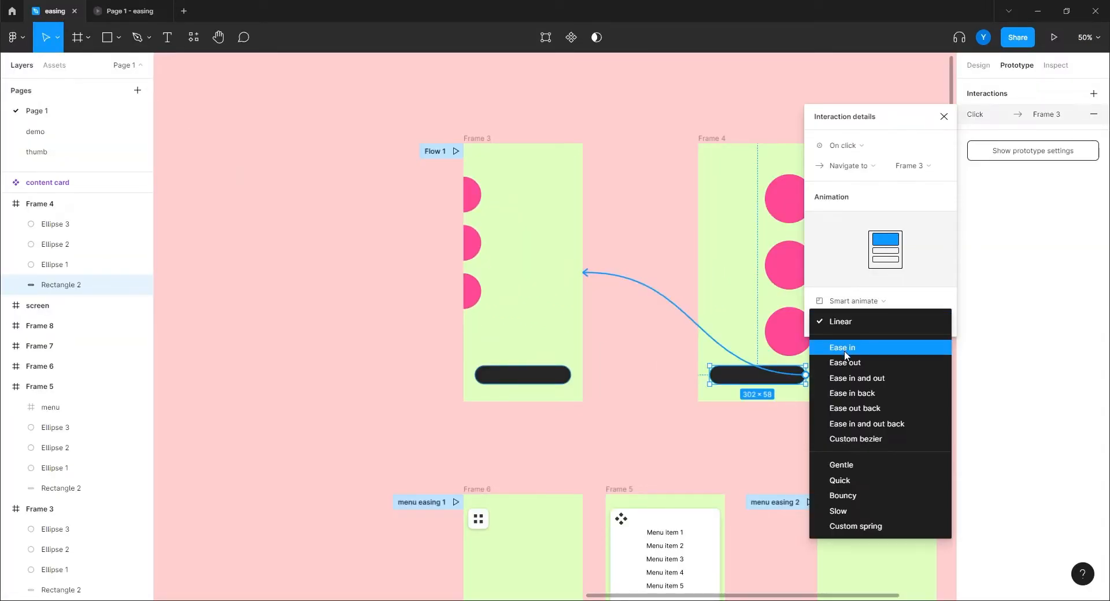
{"action": "left_click", "coordinate": [846, 362]}
Set the easing of the Frame 3 to Frame 4 animation to Ease out.
{"action": "left_click", "coordinate": [523, 375]}
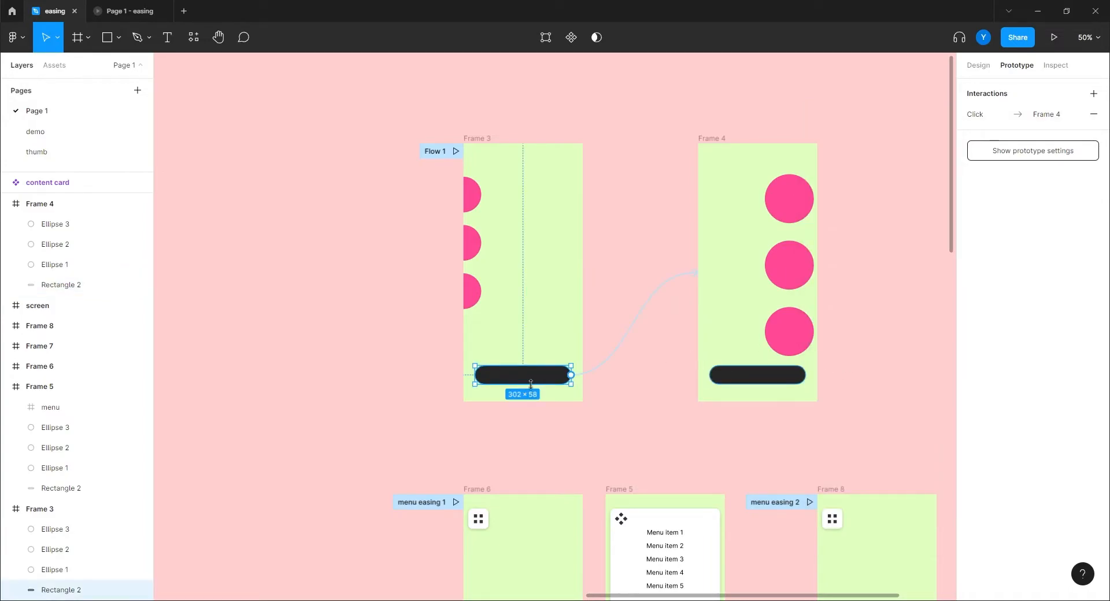
{"action": "left_click", "coordinate": [607, 368]}
{"action": "left_click", "coordinate": [870, 329]}
{"action": "left_click", "coordinate": [845, 362]}
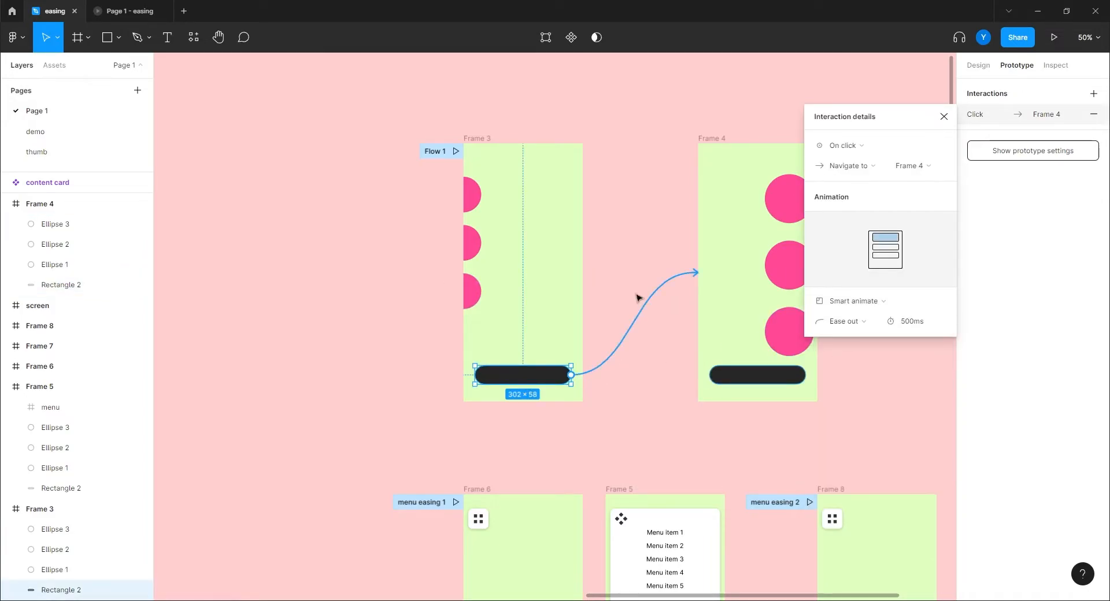
Replay the circle transitions in the Flow 1 prototype to examine the Ease out easing.
{"action": "left_click", "coordinate": [114, 10]}
{"action": "left_click", "coordinate": [581, 509]}
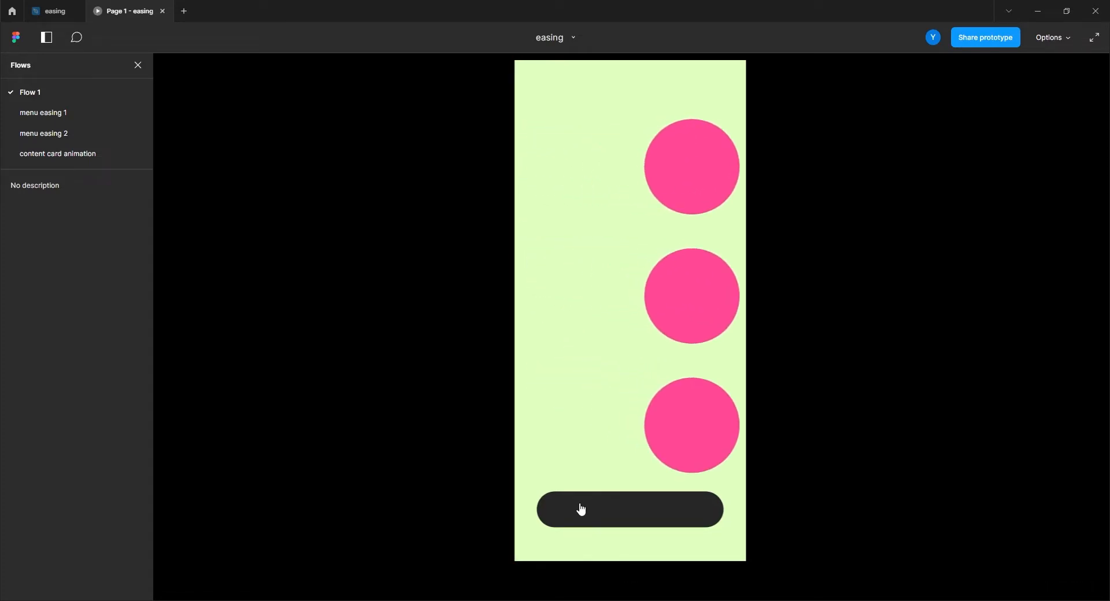
{"action": "left_click", "coordinate": [603, 507]}
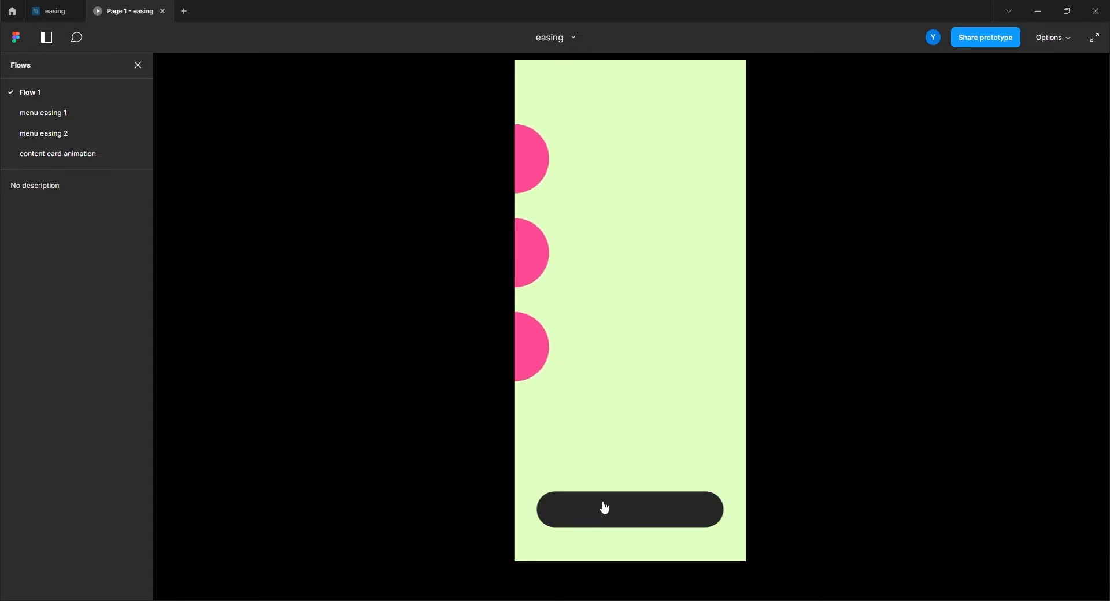
{"action": "left_click", "coordinate": [604, 507]}
Back in the design file, change the easing of the Frame 3 to Frame 4 animation to Ease in.
{"action": "left_click", "coordinate": [50, 12]}
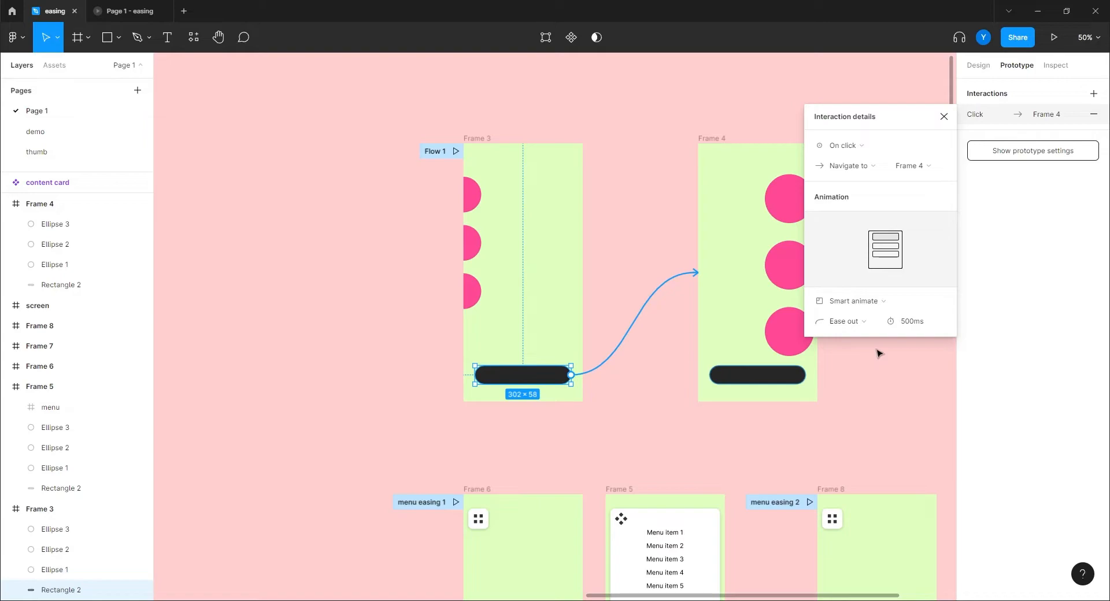
{"action": "left_click", "coordinate": [857, 322]}
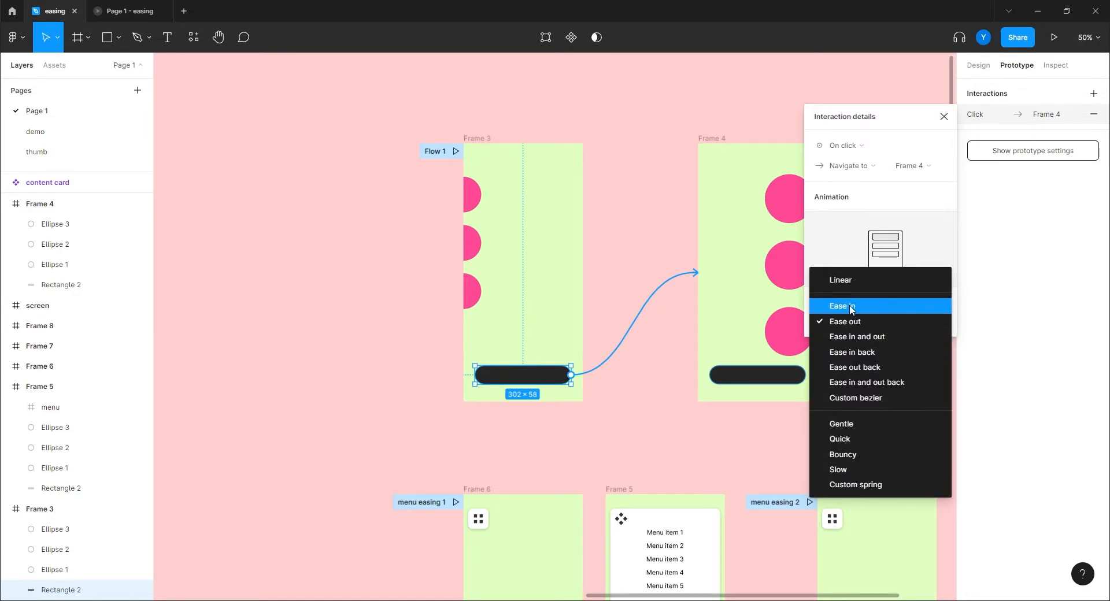
{"action": "left_click", "coordinate": [849, 307]}
Change the easing of the Frame 4 to Frame 3 animation to Ease in.
{"action": "left_click", "coordinate": [739, 380]}
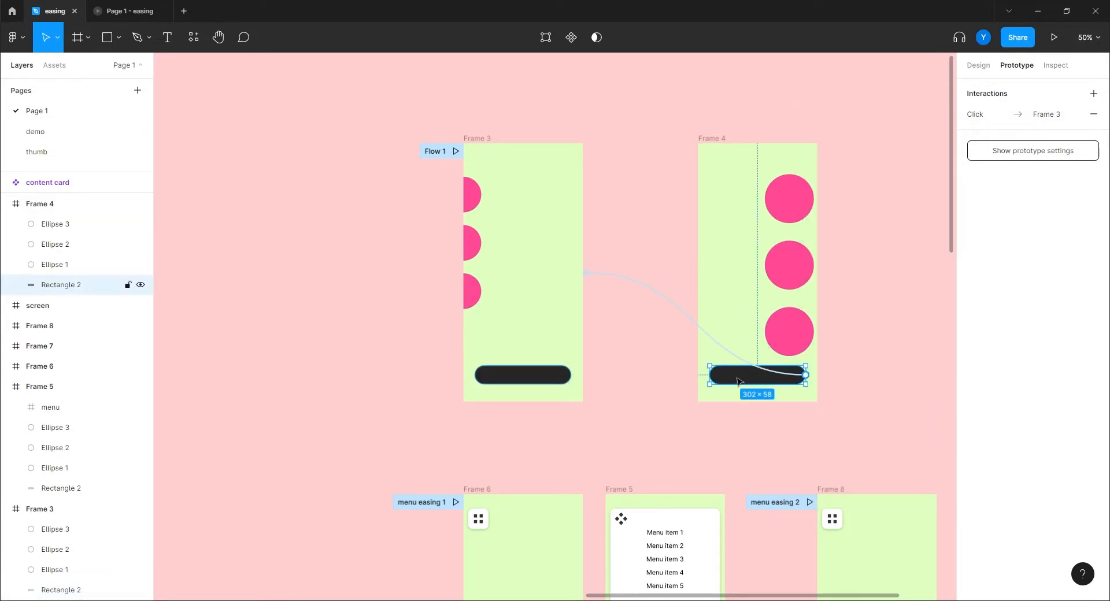
{"action": "left_click", "coordinate": [730, 360]}
{"action": "left_click", "coordinate": [849, 324]}
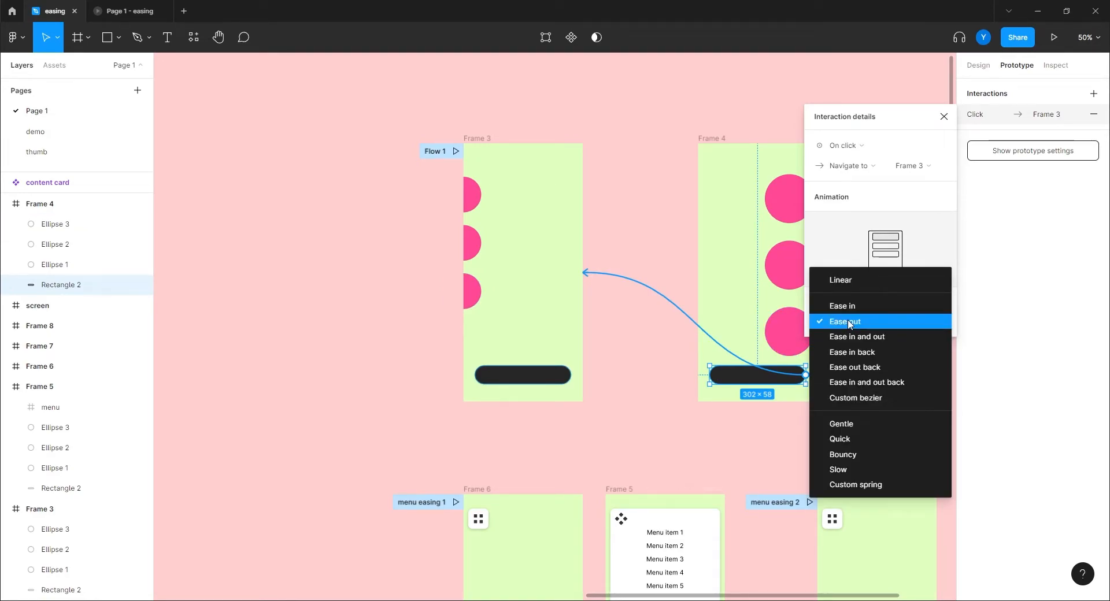
{"action": "left_click", "coordinate": [843, 308]}
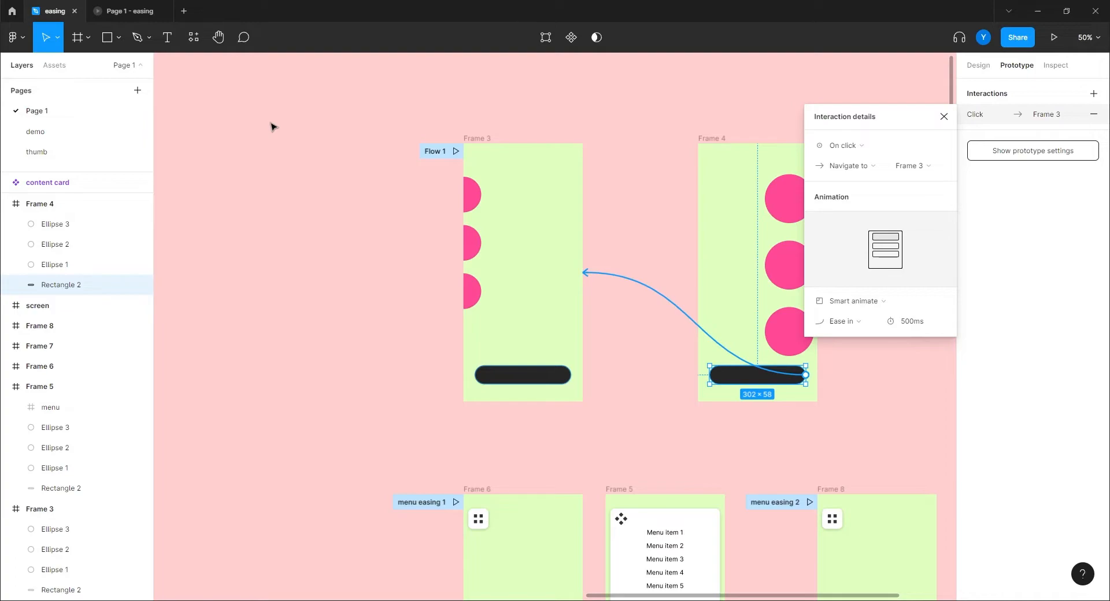
Replay the circle transitions in the Flow 1 prototype several times to examine the Ease in easing.
{"action": "left_click", "coordinate": [123, 13]}
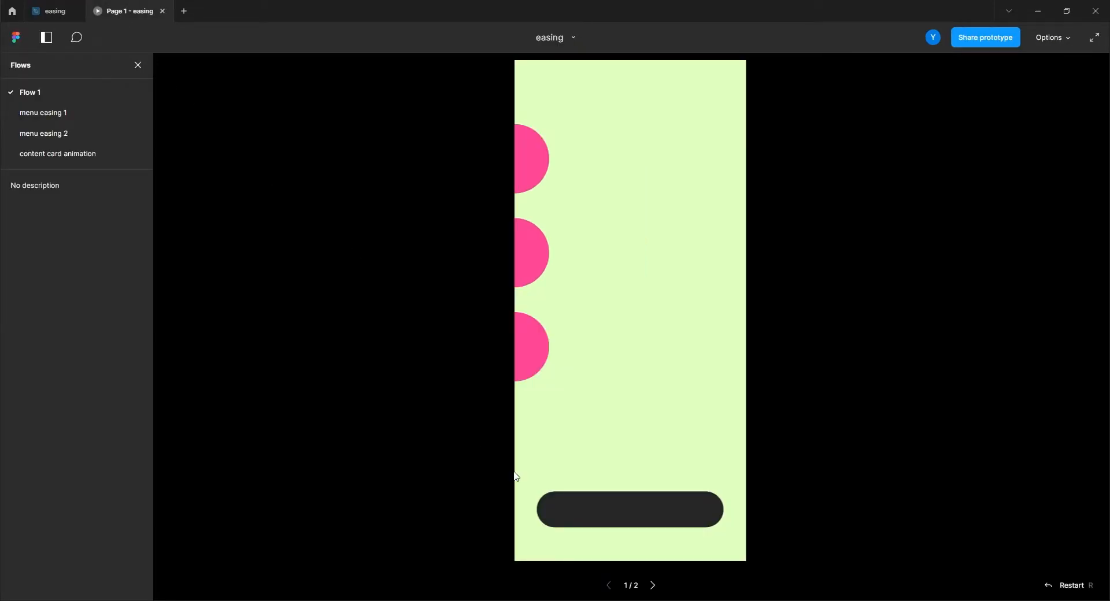
{"action": "left_click", "coordinate": [582, 516]}
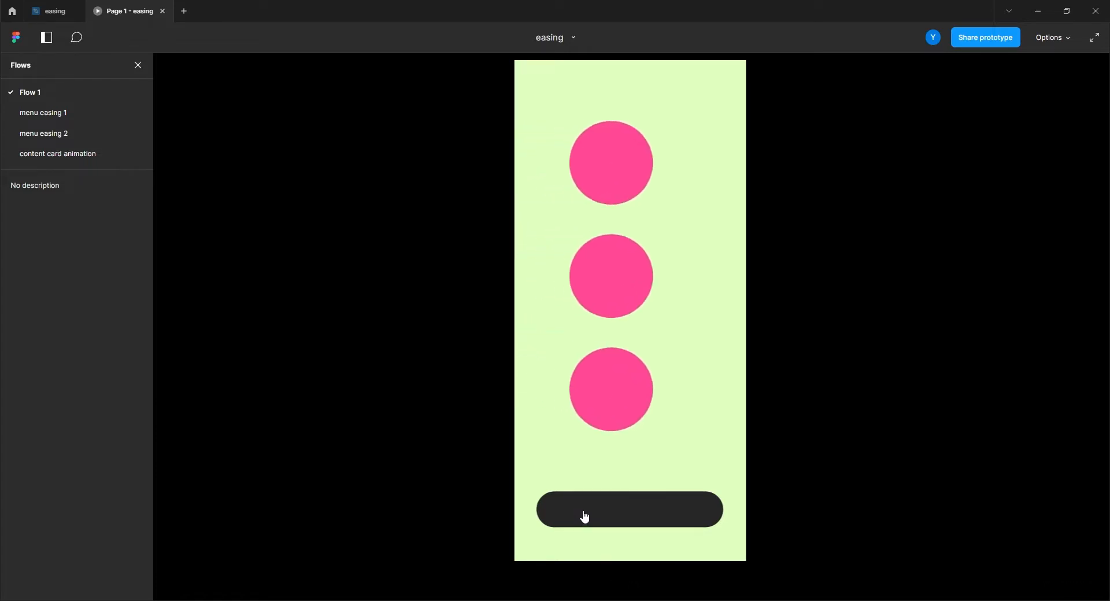
{"action": "left_click", "coordinate": [611, 516]}
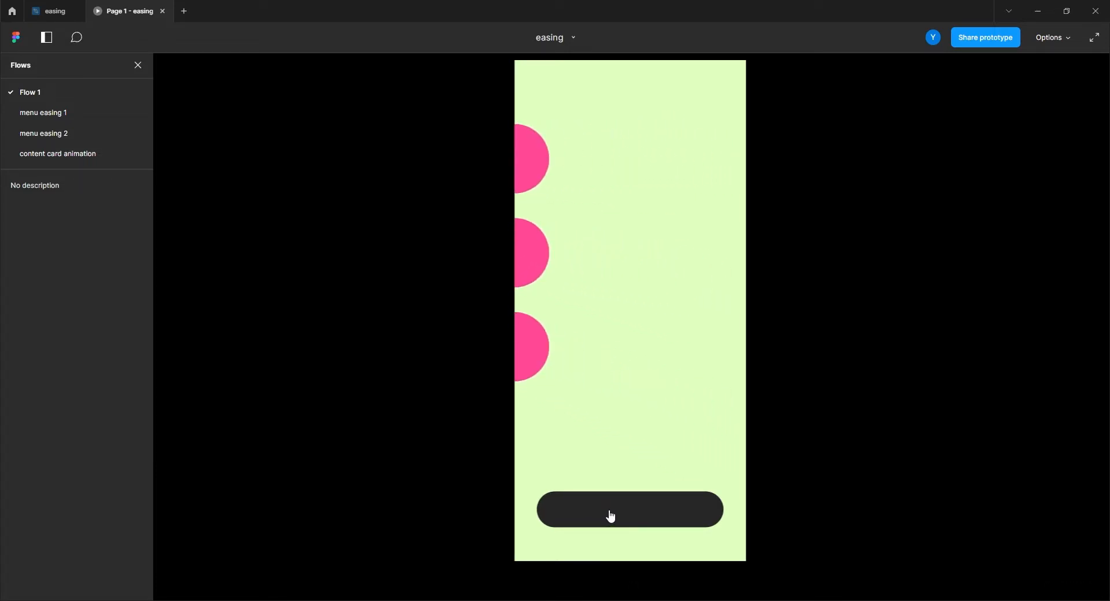
{"action": "left_click", "coordinate": [614, 510]}
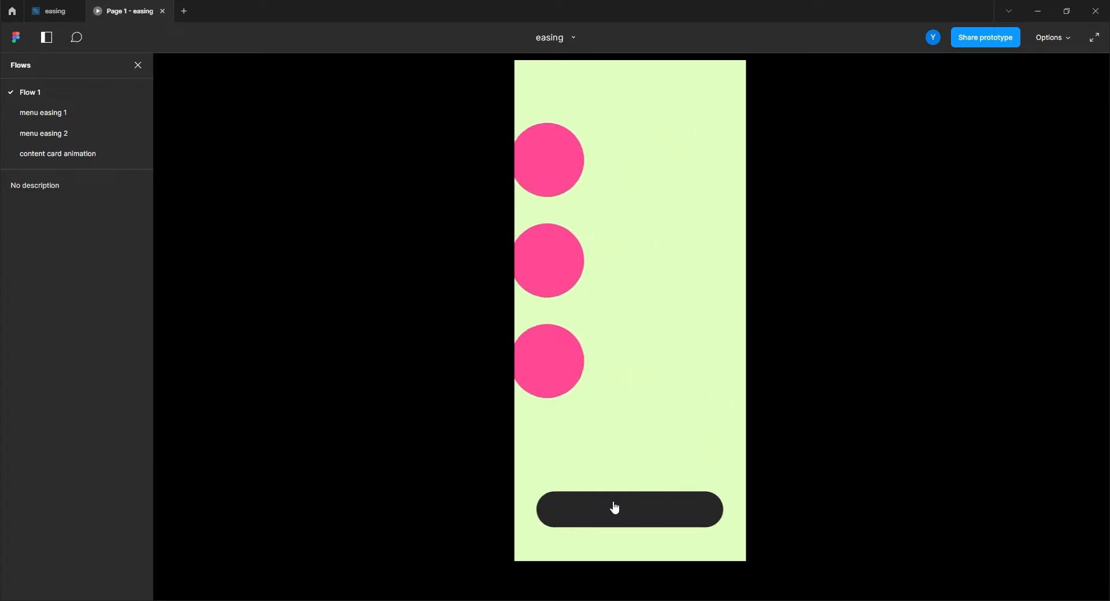
{"action": "left_click", "coordinate": [615, 507]}
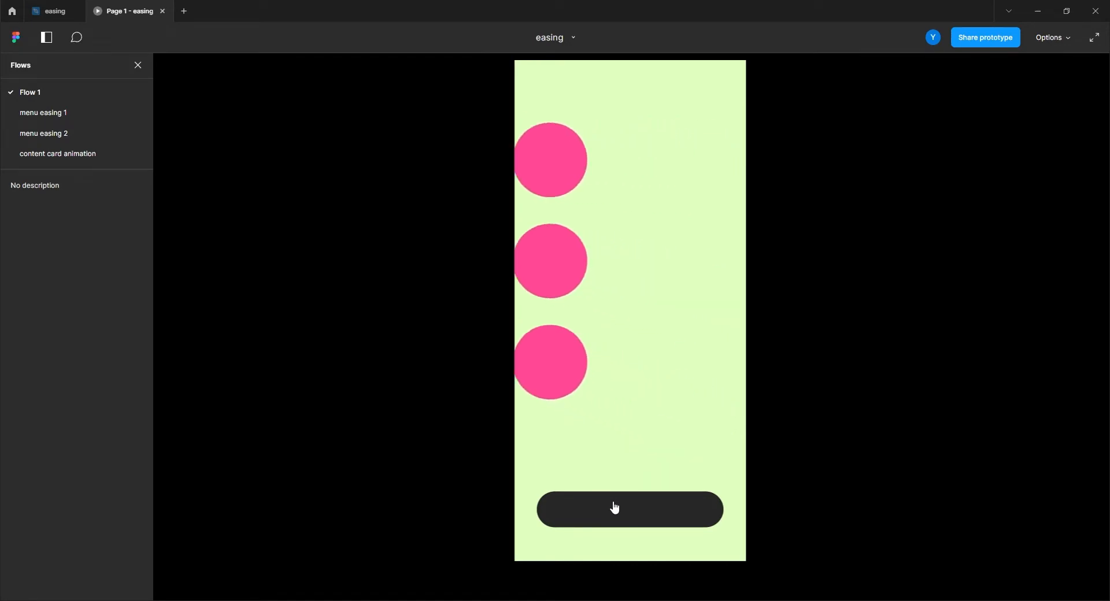
{"action": "left_click", "coordinate": [614, 508]}
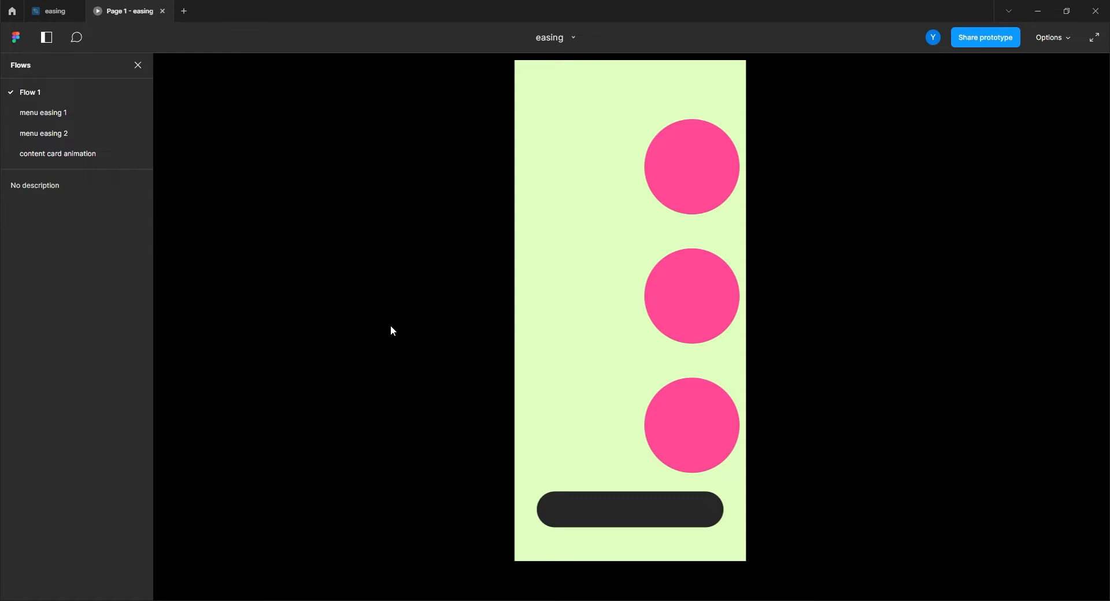
Back in the design file, set the easing of the Frame 3 to Frame 4 animation to Ease out back.
{"action": "left_click", "coordinate": [52, 11]}
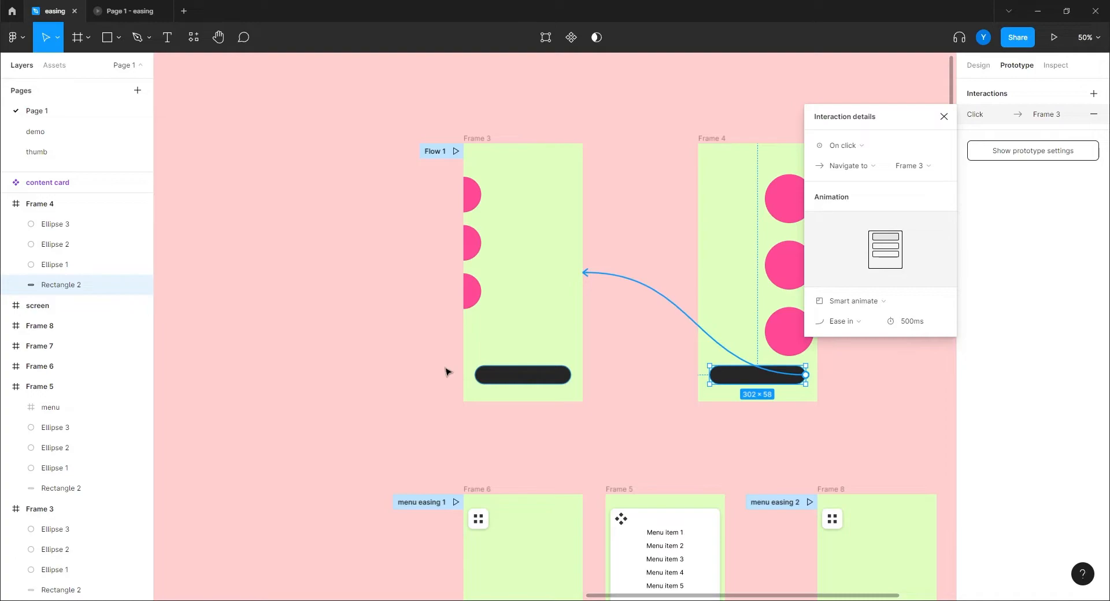
{"action": "scroll", "coordinate": [457, 388], "scroll_direction": "right", "scroll_amount": 5}
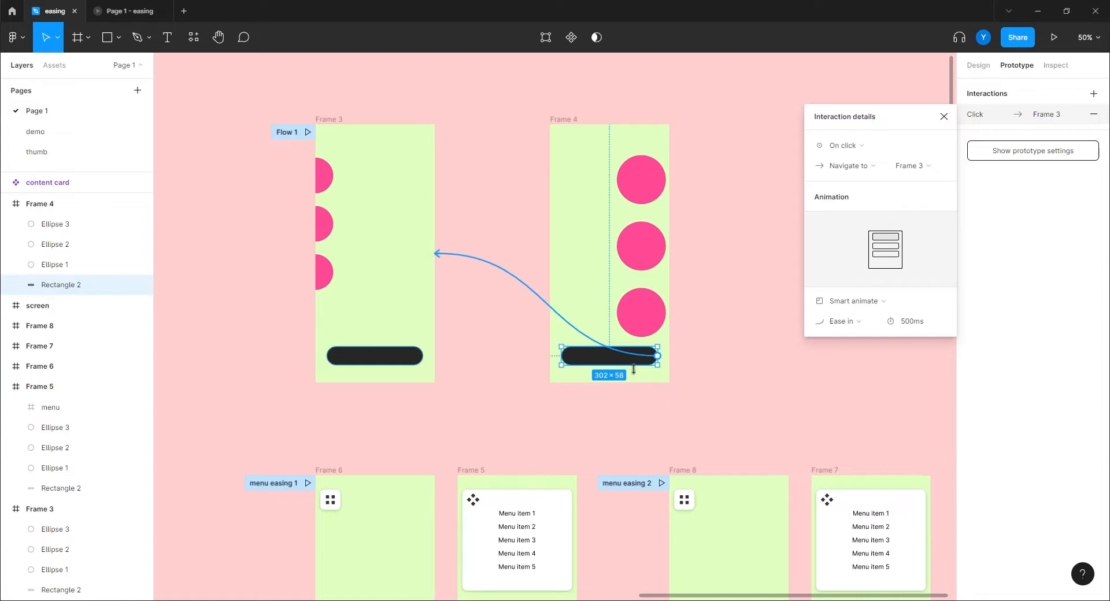
{"action": "left_click", "coordinate": [842, 322]}
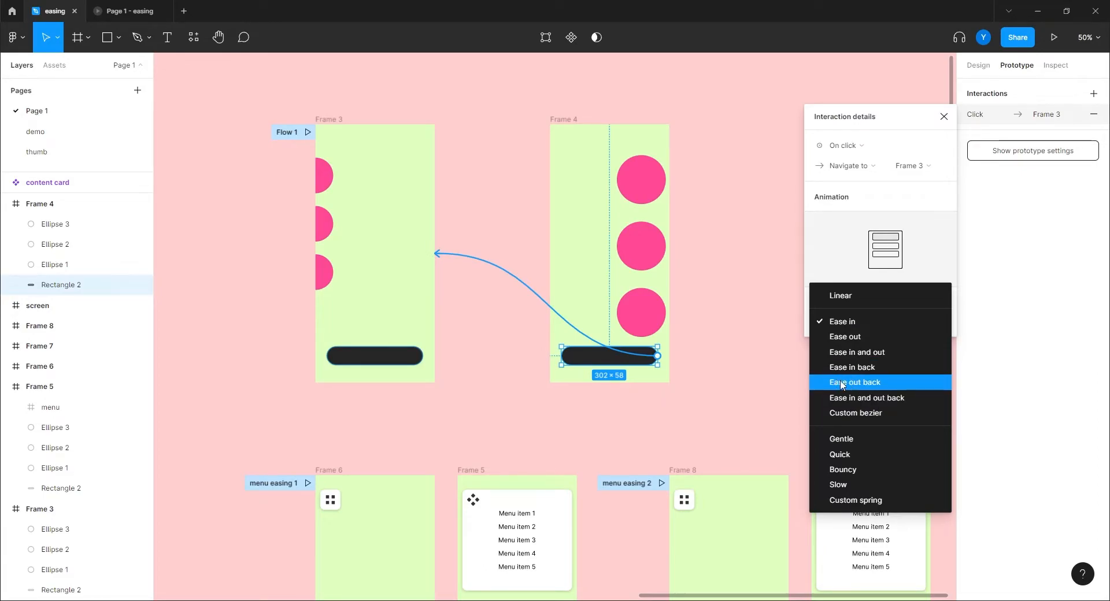
{"action": "left_click", "coordinate": [706, 389]}
{"action": "left_click", "coordinate": [384, 360]}
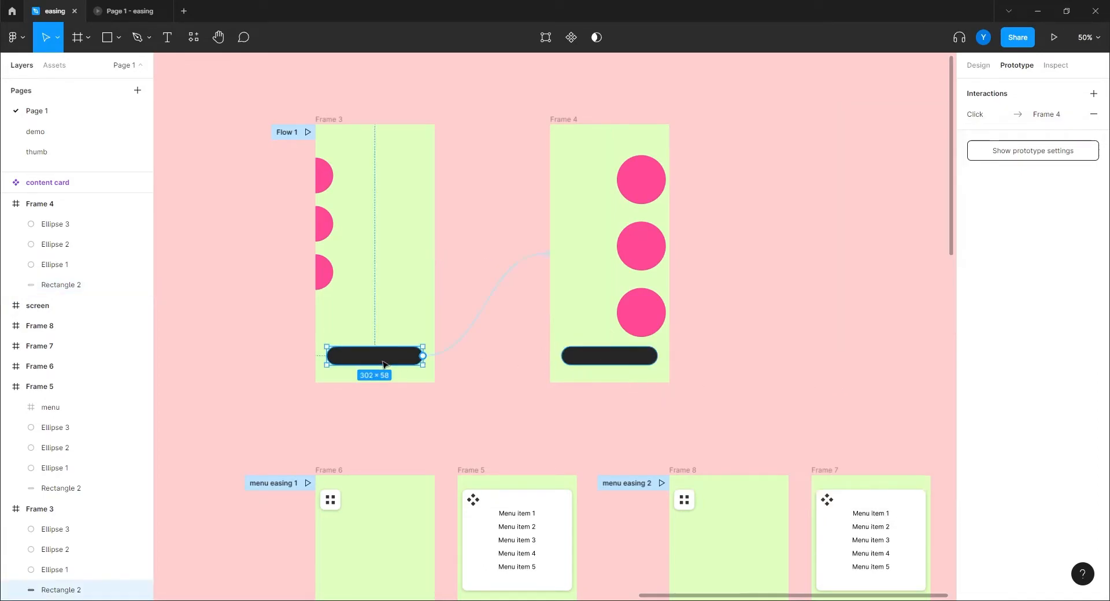
{"action": "left_click", "coordinate": [454, 350]}
{"action": "left_click", "coordinate": [843, 322]}
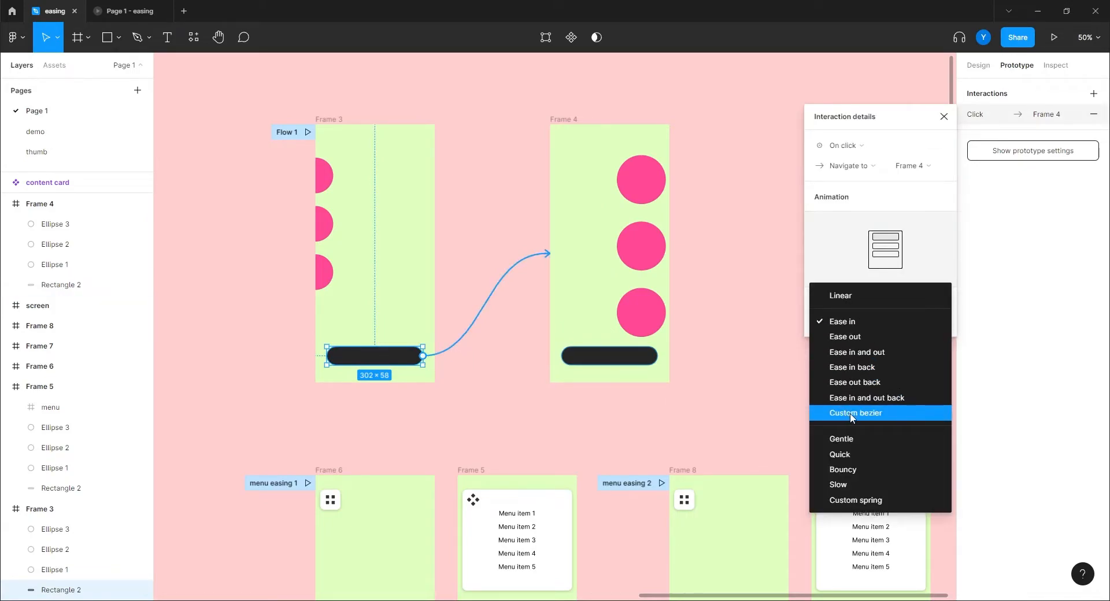
{"action": "left_click", "coordinate": [850, 384]}
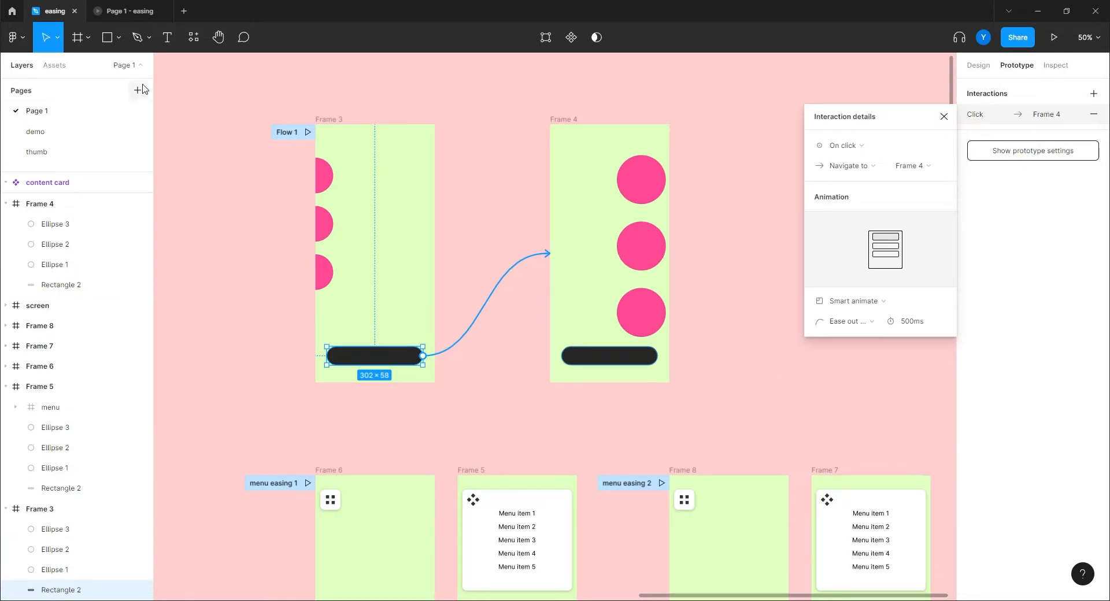
Play the Flow 1 prototype in both directions to compare the Ease out back transition with the Ease in return.
{"action": "left_click", "coordinate": [124, 11]}
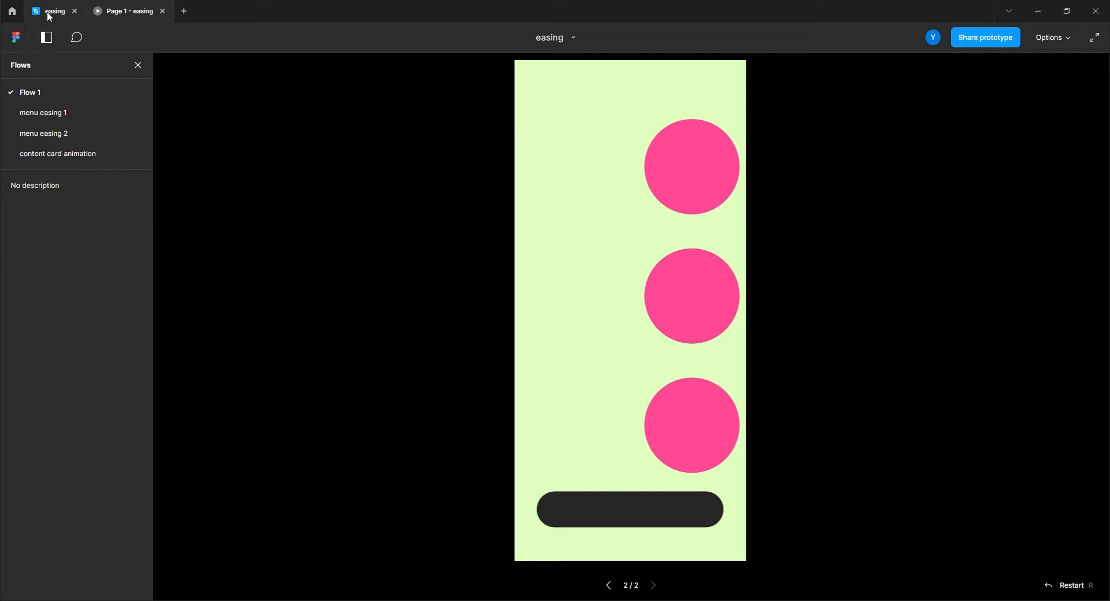
{"action": "left_click", "coordinate": [590, 510]}
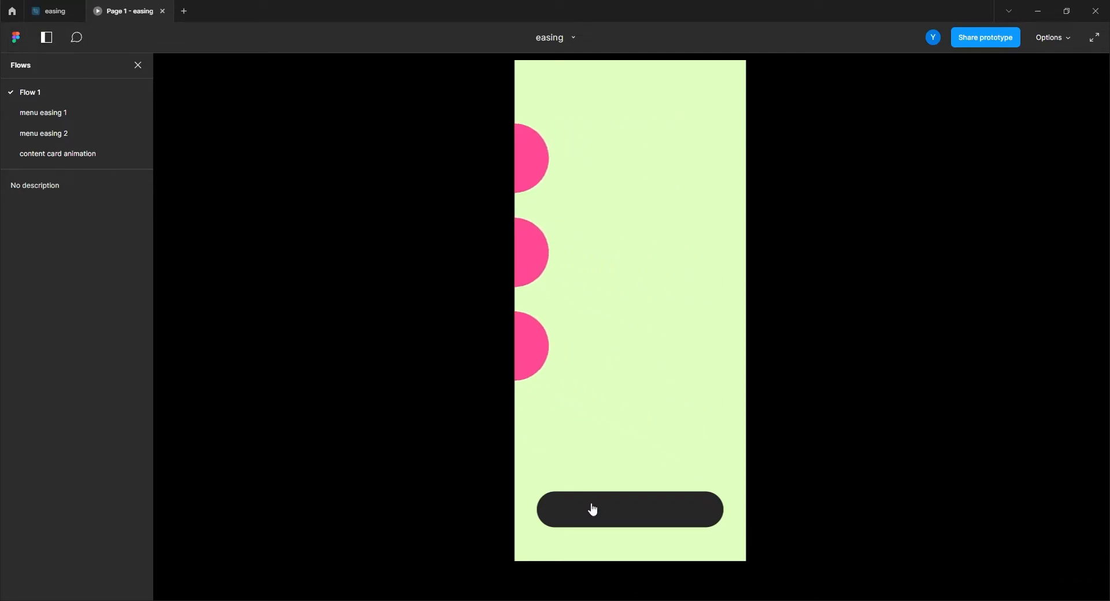
{"action": "left_click", "coordinate": [606, 510]}
{"action": "left_click", "coordinate": [596, 509]}
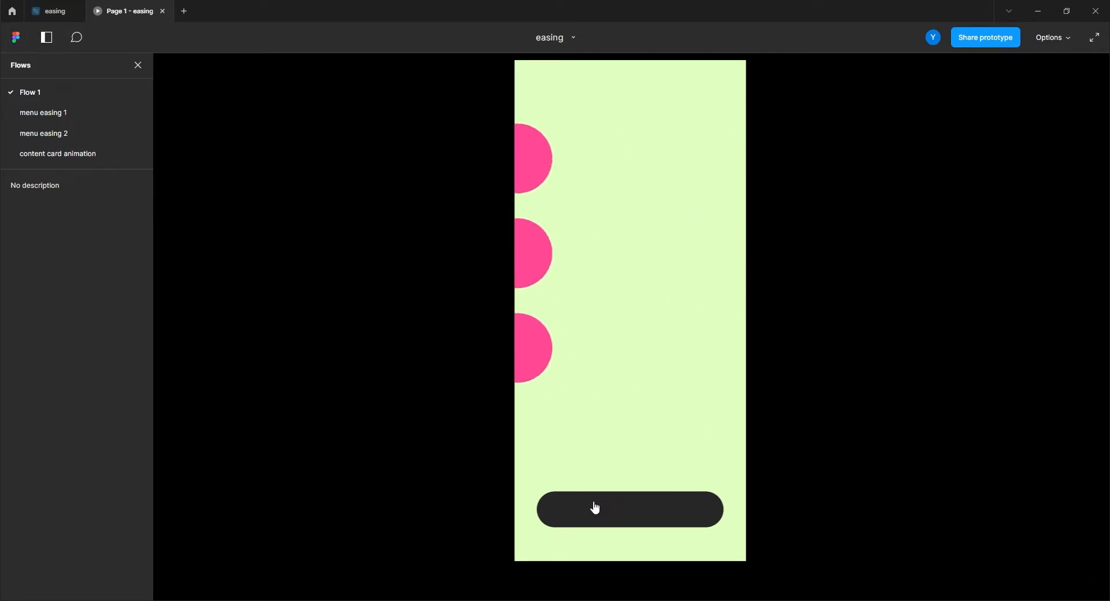
{"action": "left_click", "coordinate": [596, 508]}
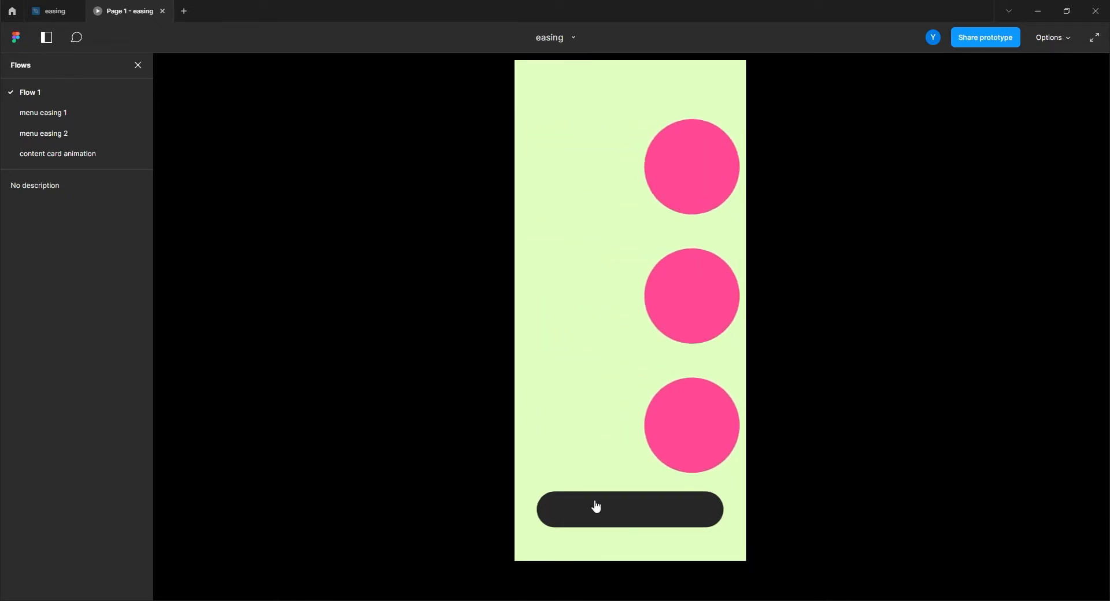
{"action": "left_click", "coordinate": [596, 508]}
{"action": "left_click", "coordinate": [596, 507]}
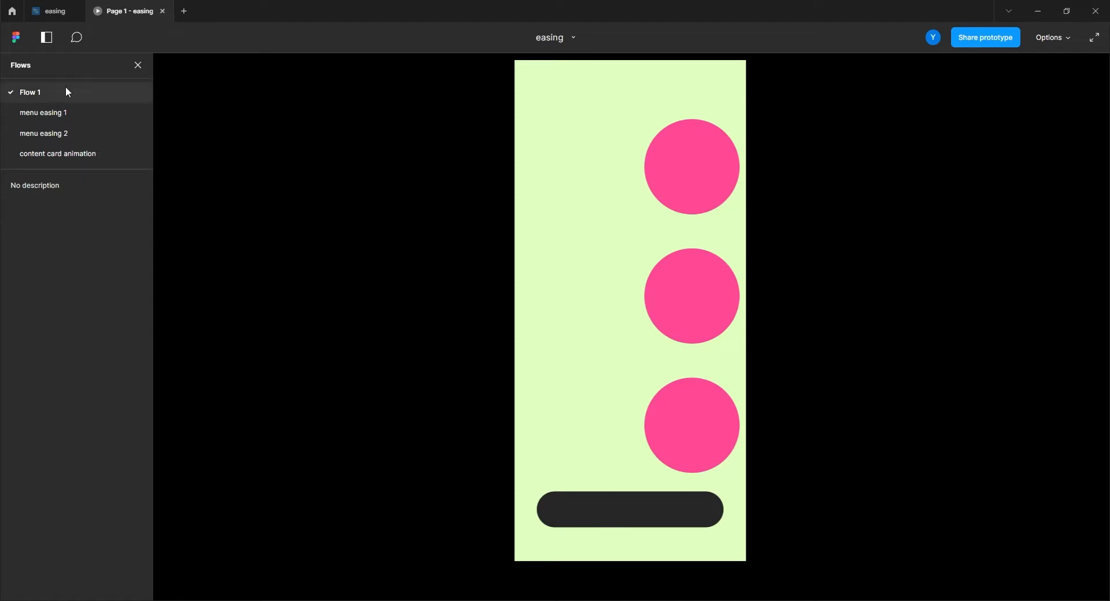
Return to the design file, examine the two car illustrations with flat and hilly Start-to-End paths, and close the interaction details.
{"action": "left_click", "coordinate": [51, 11]}
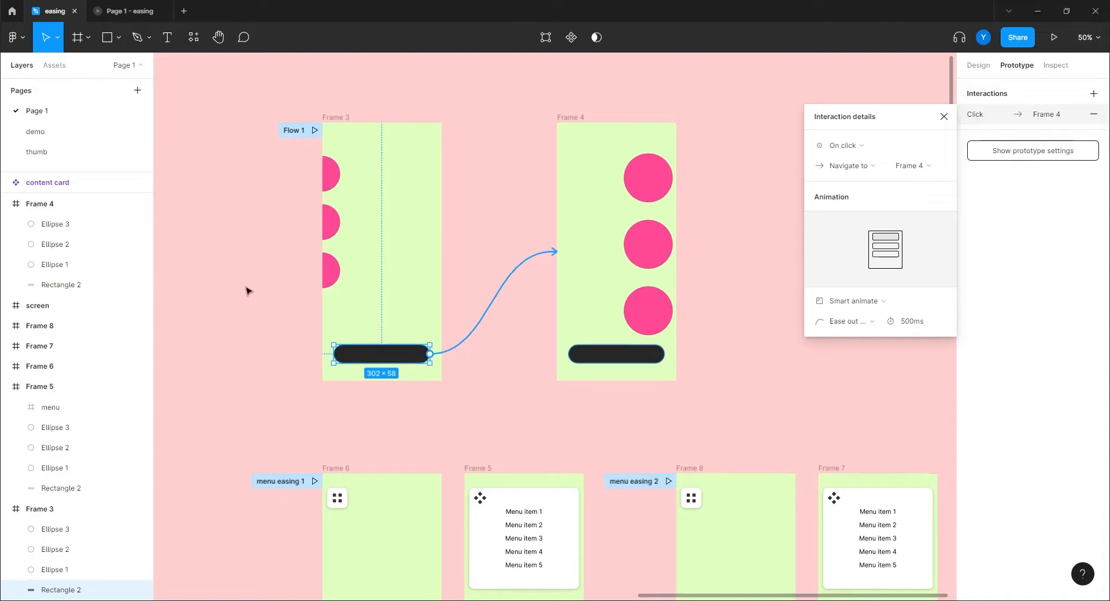
{"action": "key", "text": "minus"}
{"action": "left_click_drag", "start_coordinate": [255, 292], "coordinate": [574, 214]}
{"action": "left_click_drag", "start_coordinate": [345, 250], "coordinate": [587, 286]}
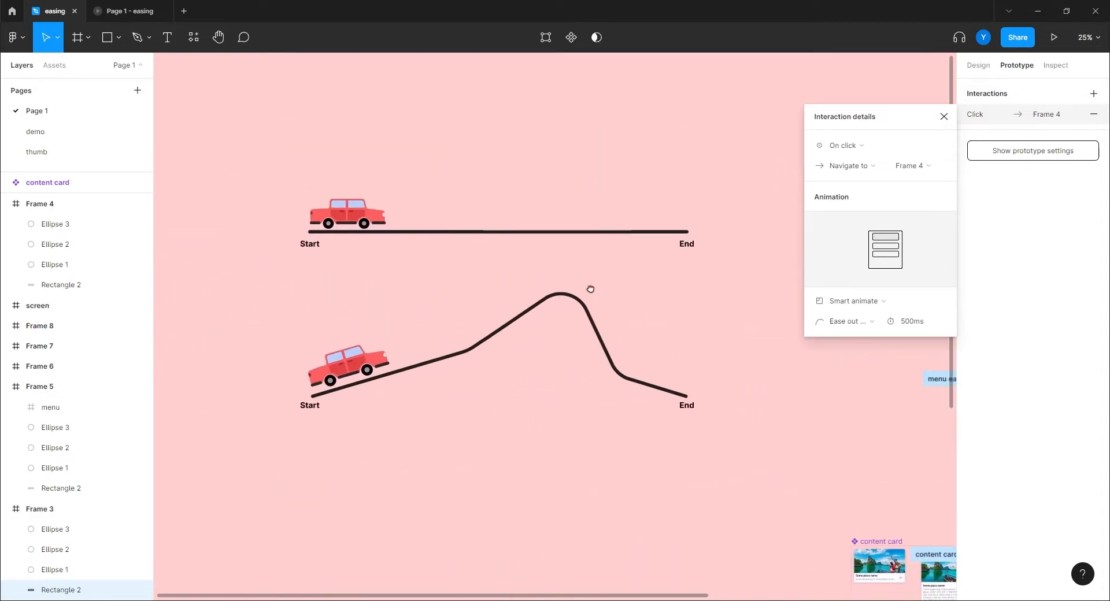
{"action": "left_click_drag", "start_coordinate": [908, 127], "coordinate": [1029, 108]}
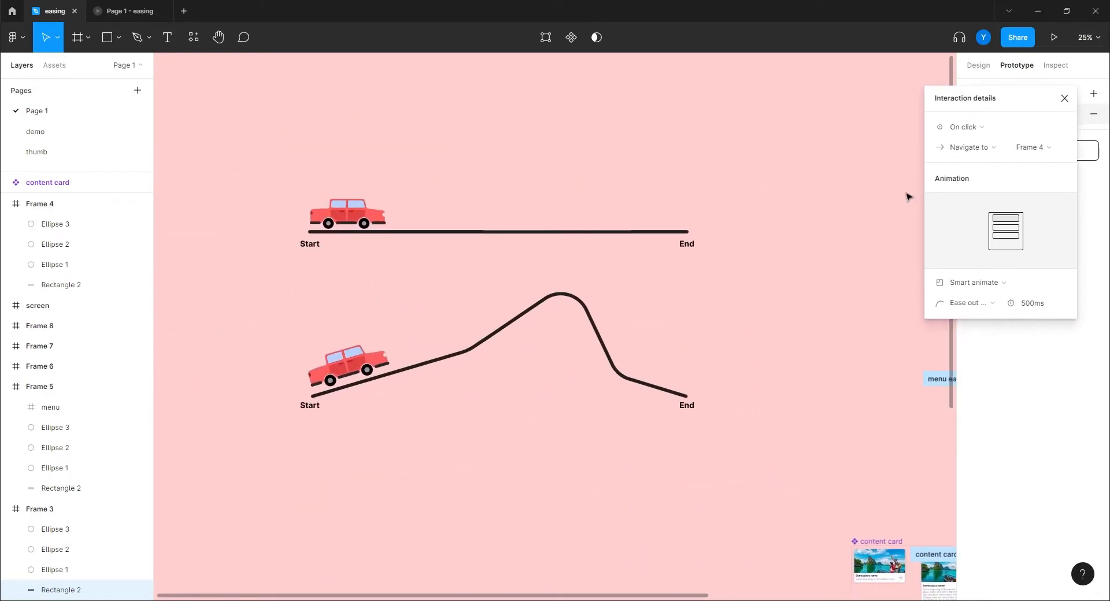
{"action": "scroll", "coordinate": [867, 185], "scroll_direction": "down", "scroll_amount": 1}
{"action": "key", "text": "plus"}
{"action": "left_click_drag", "start_coordinate": [738, 216], "coordinate": [902, 350]}
{"action": "left_click", "coordinate": [1065, 98]}
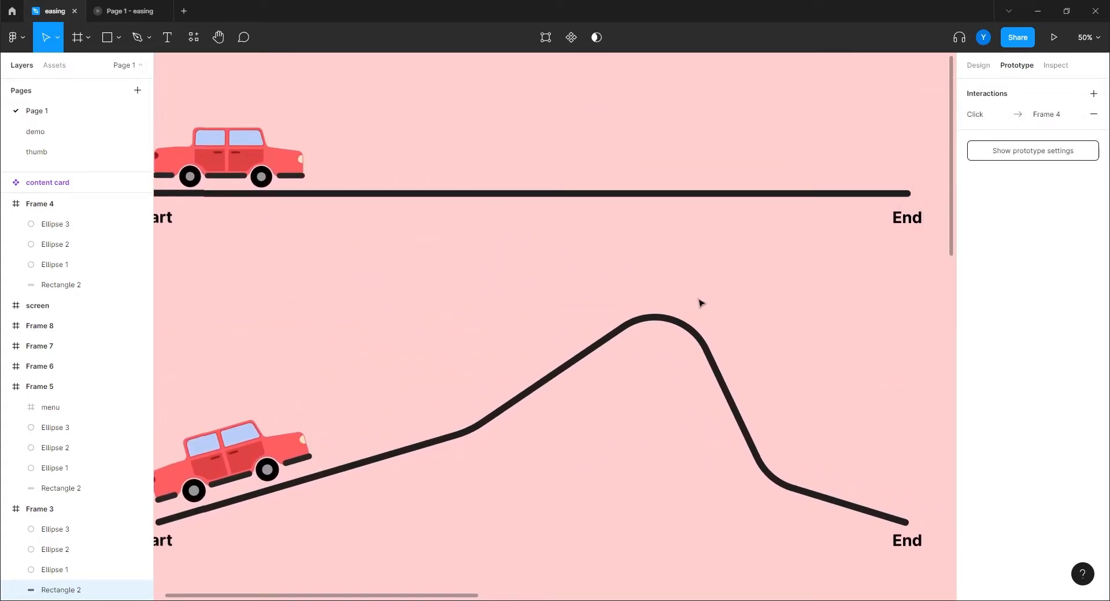
Hide the interface and examine the two car illustrations with the flat and hilly Start-to-End paths.
{"action": "key", "text": "ctrl+backslash"}
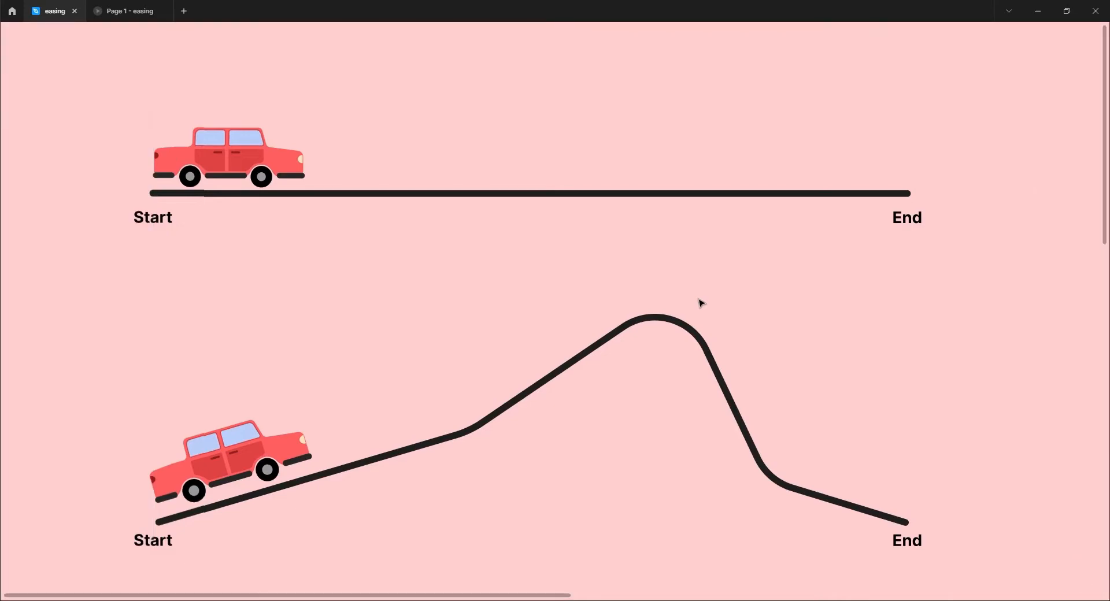
{"action": "scroll", "coordinate": [478, 379], "scroll_direction": "left", "scroll_amount": 2}
{"action": "left_click_drag", "start_coordinate": [479, 378], "coordinate": [506, 369]}
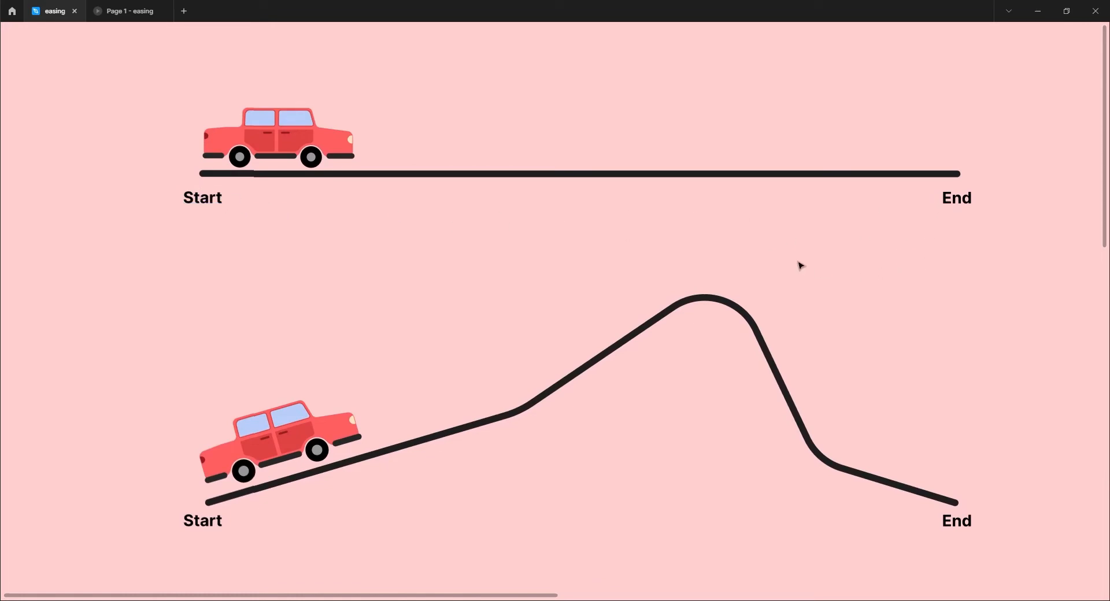
{"action": "scroll", "coordinate": [485, 391], "scroll_direction": "down", "scroll_amount": 1}
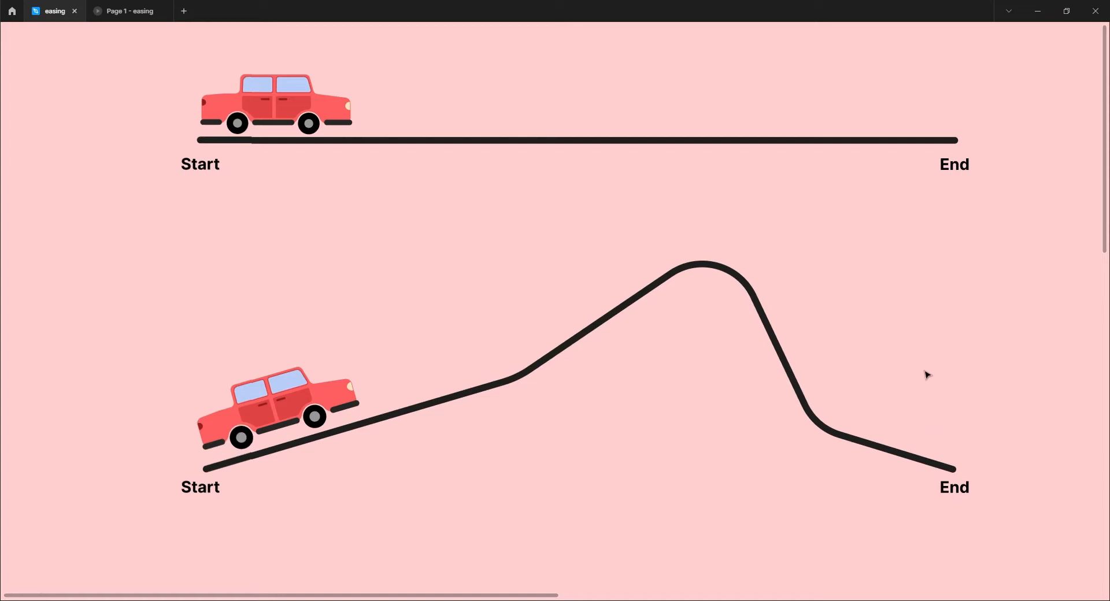
Show the interface again and set the duration of the Frame 3 to Frame 4 Smart animate transition to 600 ms.
{"action": "scroll", "coordinate": [928, 376], "scroll_direction": "down", "scroll_amount": 5}
{"action": "left_click_drag", "start_coordinate": [869, 359], "coordinate": [609, 309]}
{"action": "scroll", "coordinate": [609, 310], "scroll_direction": "up", "scroll_amount": 5}
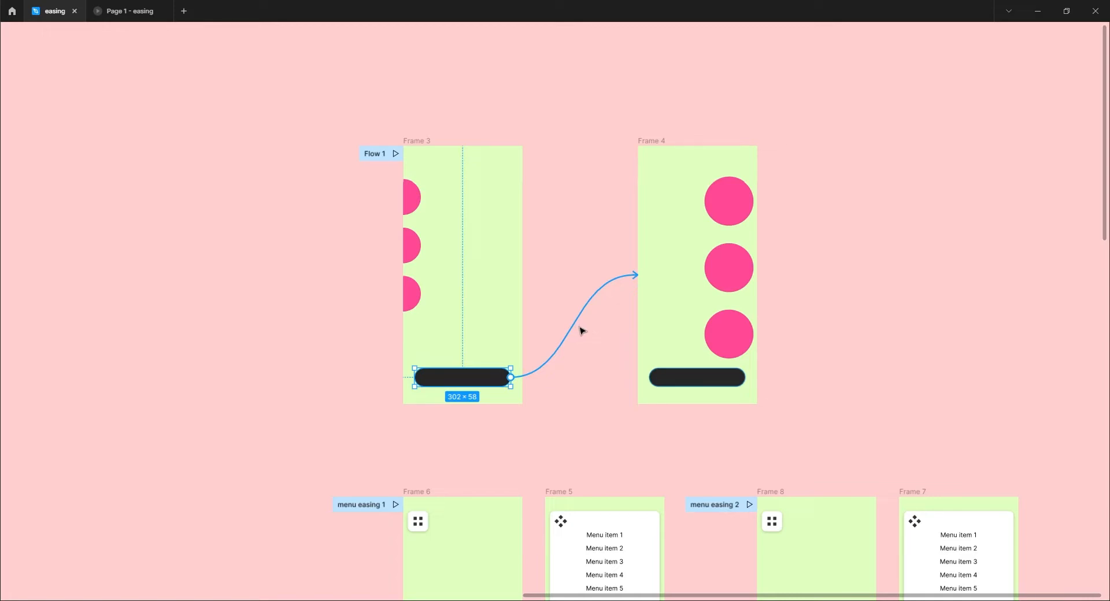
{"action": "key", "text": "ctrl+backslash"}
{"action": "left_click", "coordinate": [914, 324]}
{"action": "type", "text": "6"}
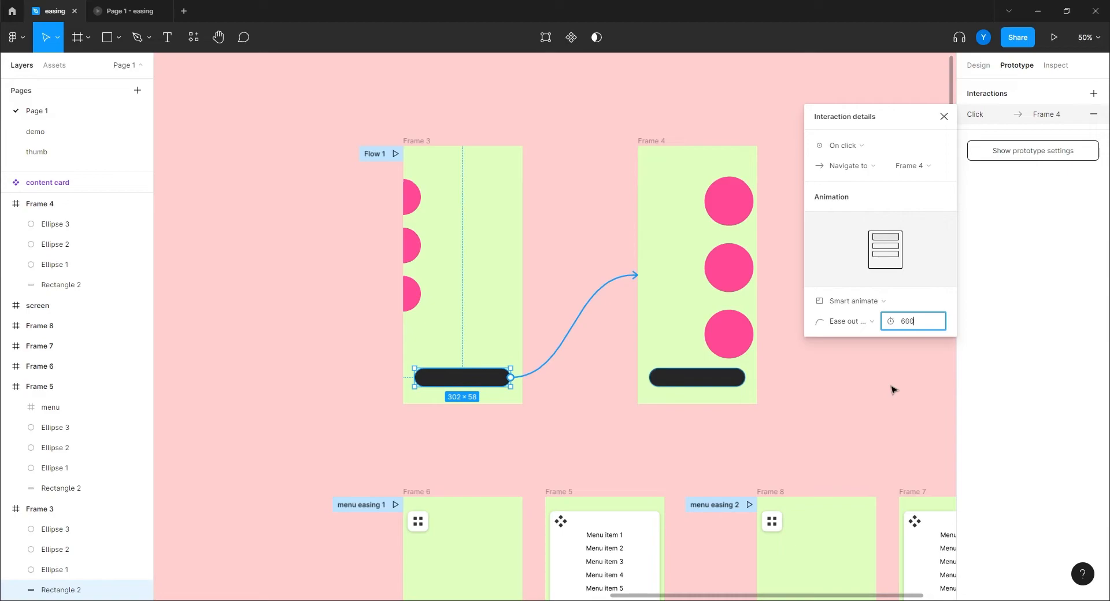
{"action": "type", "text": "00"}
{"action": "key", "text": "Return"}
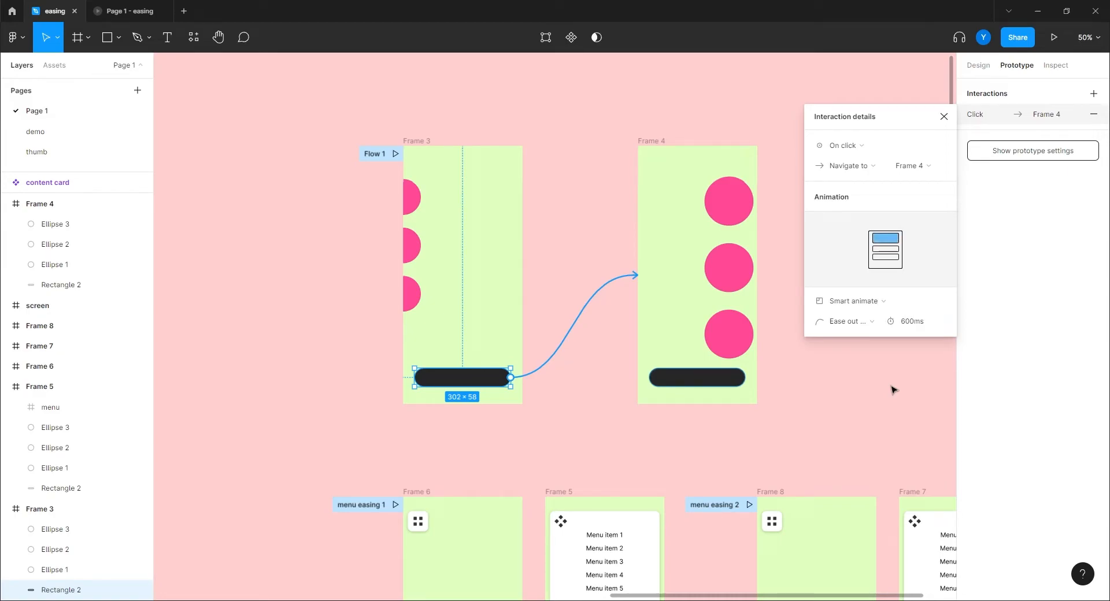
Set the duration of the return transition from Frame 4 to Frame 3 to 600 ms.
{"action": "left_click", "coordinate": [703, 373]}
{"action": "left_click", "coordinate": [675, 362]}
{"action": "left_click", "coordinate": [926, 323]}
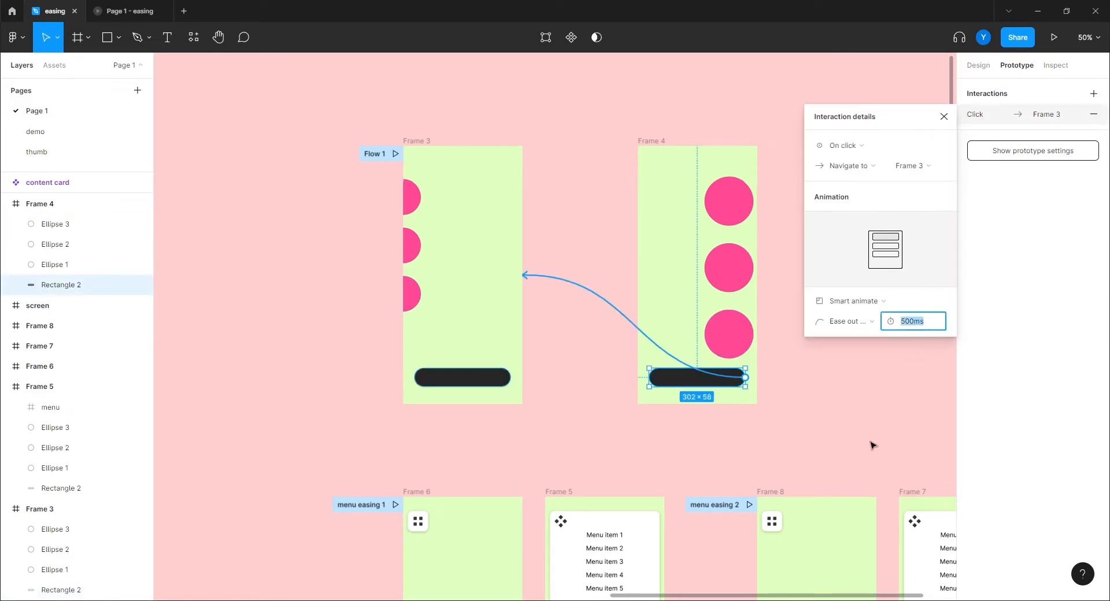
{"action": "type", "text": "600"}
{"action": "key", "text": "Return"}
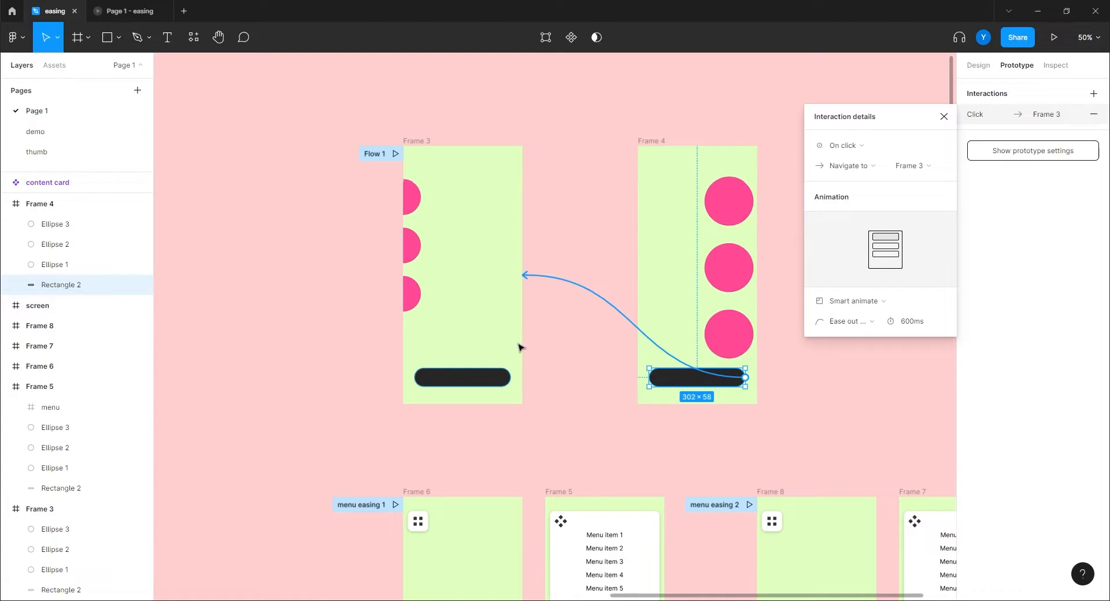
Play the Flow 1 prototype in both directions to examine the circle transitions at the 600 ms duration.
{"action": "left_click", "coordinate": [126, 13]}
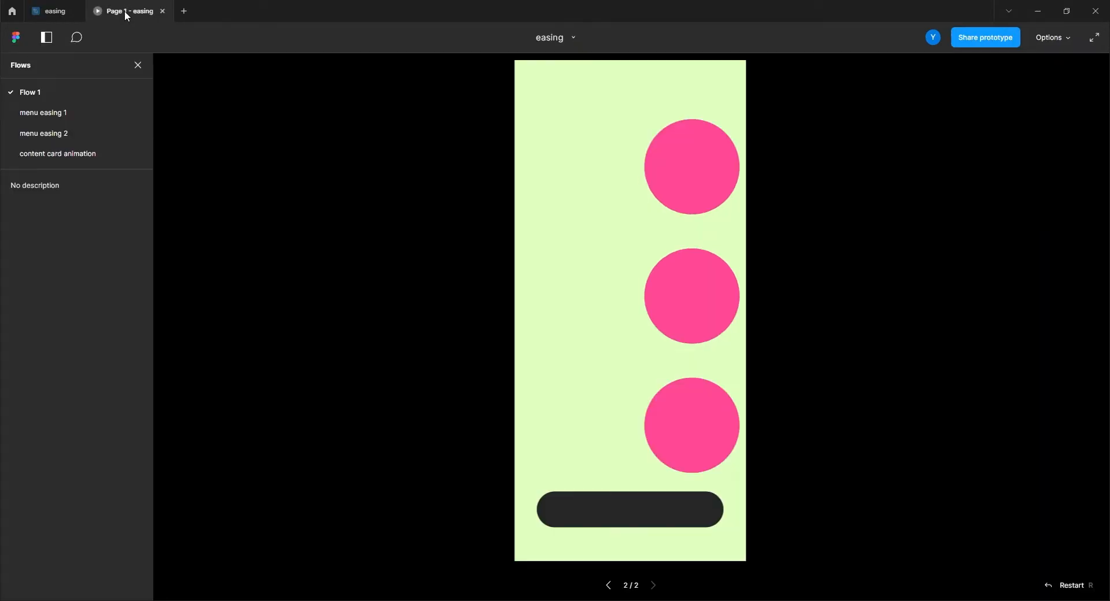
{"action": "left_click", "coordinate": [590, 509]}
{"action": "left_click", "coordinate": [590, 510]}
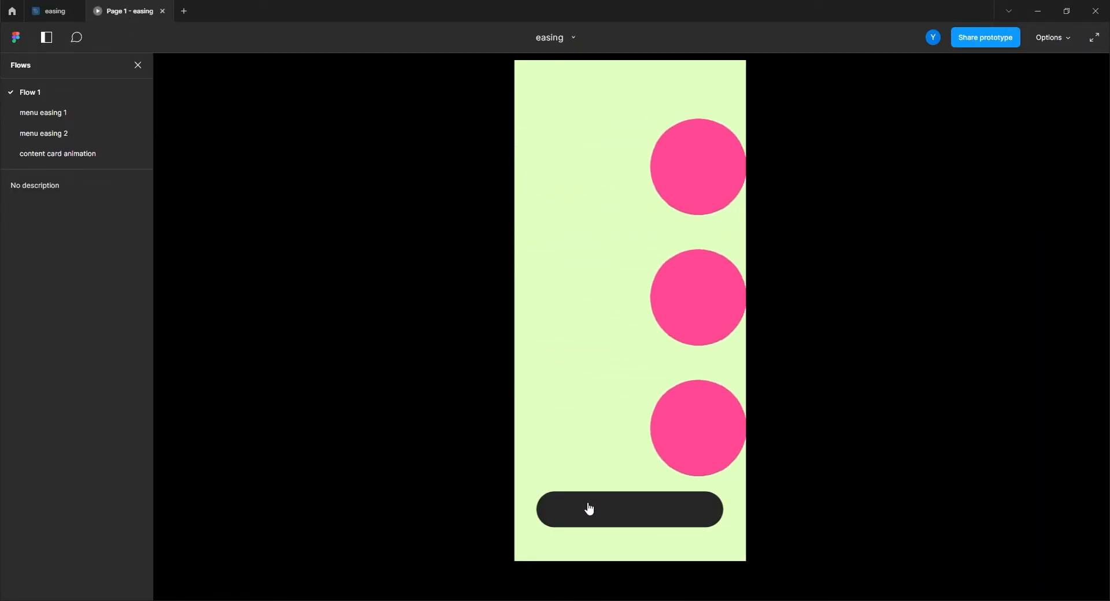
{"action": "left_click", "coordinate": [587, 509]}
{"action": "left_click", "coordinate": [587, 506]}
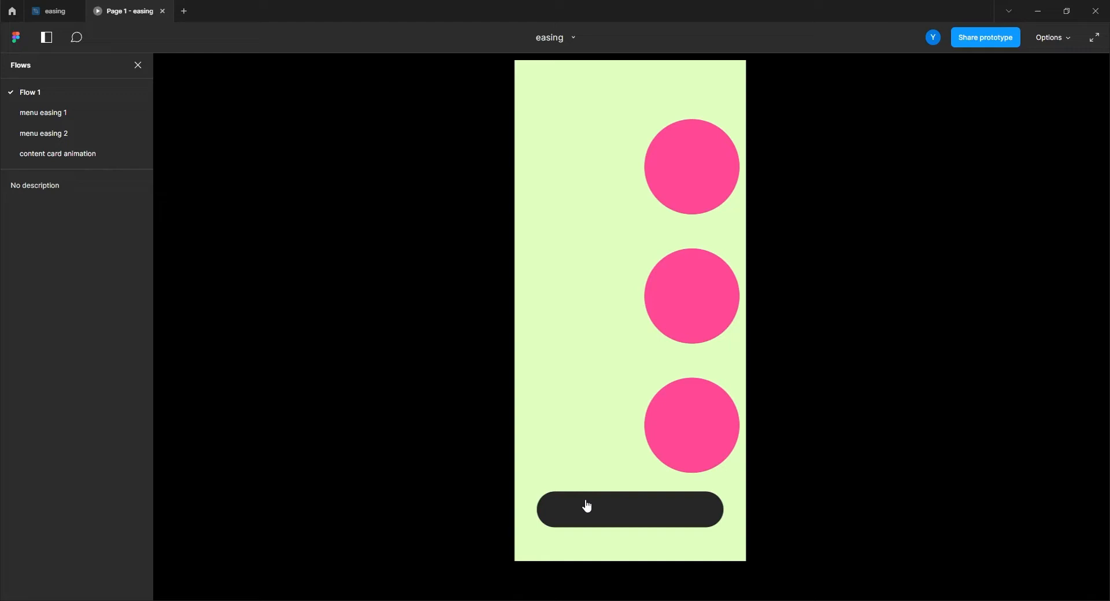
Return to the design file and examine the menu button in Frame 6 and the expanded menu in Frame 5 at 100% zoom.
{"action": "left_click", "coordinate": [51, 14]}
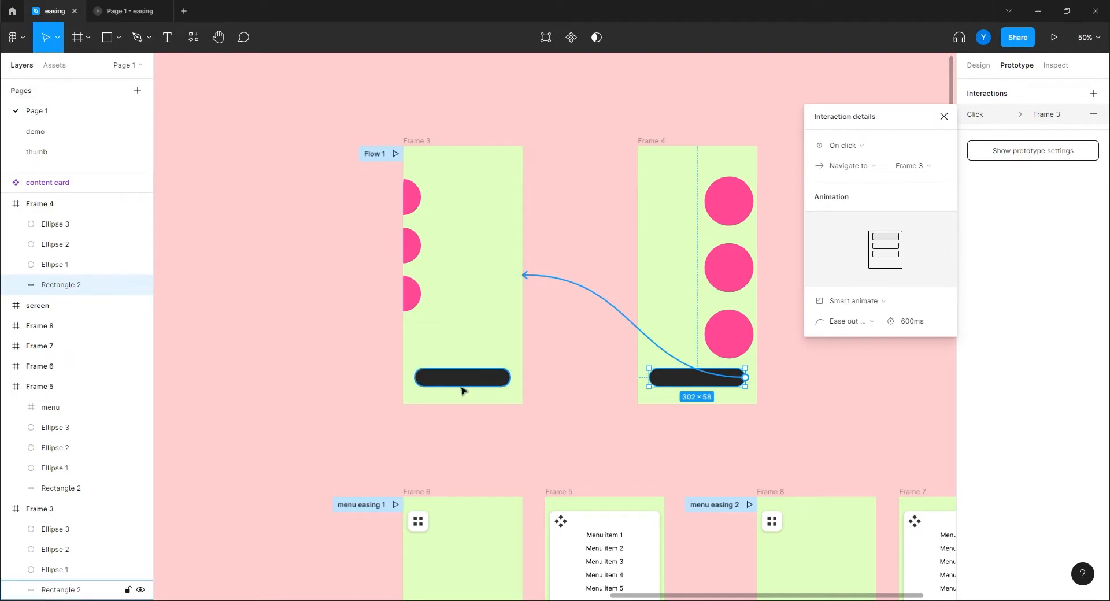
{"action": "left_click_drag", "start_coordinate": [347, 546], "coordinate": [324, 233]}
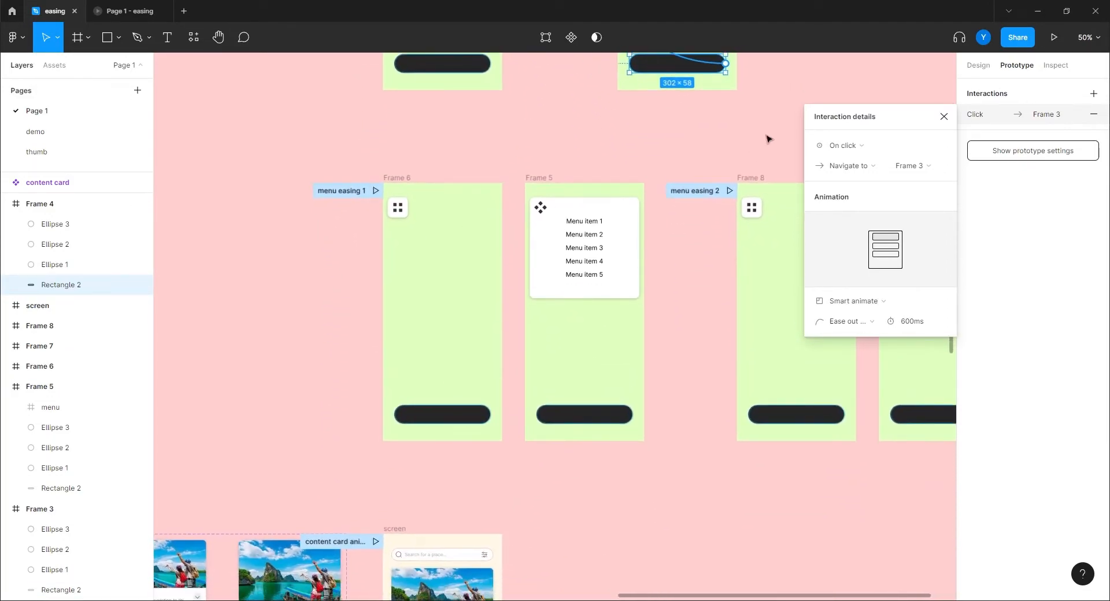
{"action": "left_click_drag", "start_coordinate": [904, 128], "coordinate": [1024, 165]}
{"action": "scroll", "coordinate": [787, 168], "scroll_direction": "right", "scroll_amount": 2}
{"action": "scroll", "coordinate": [787, 168], "scroll_direction": "up", "scroll_amount": 1}
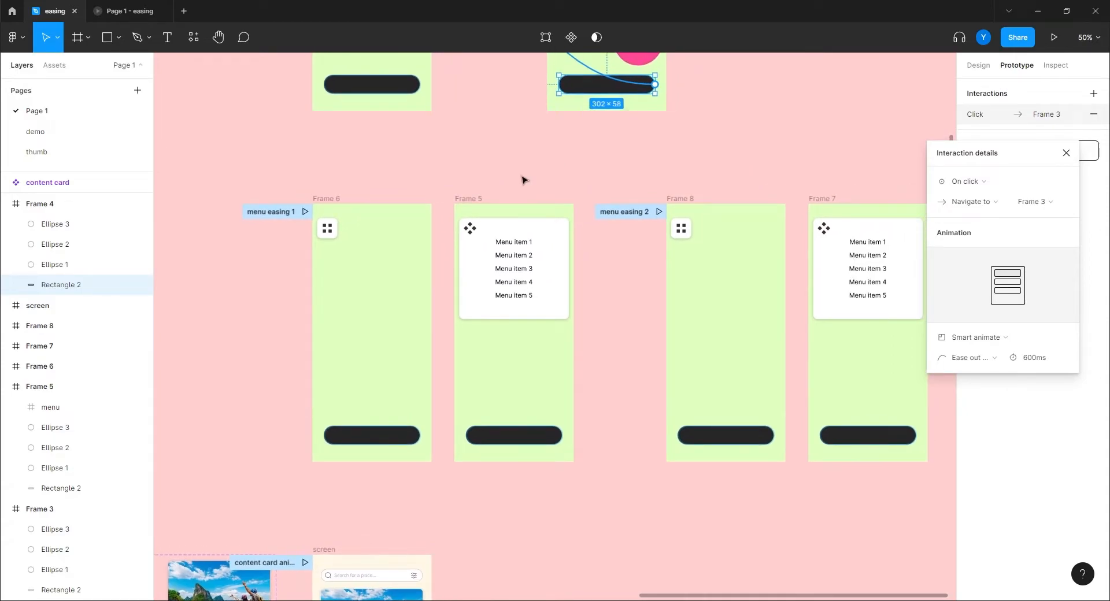
{"action": "left_click", "coordinate": [324, 230]}
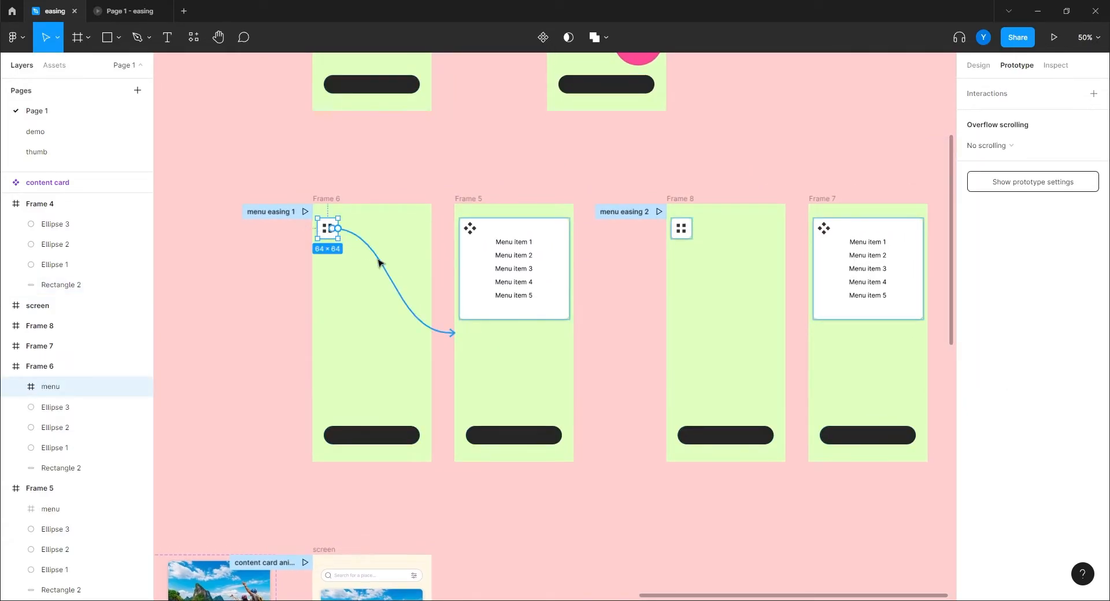
{"action": "scroll", "coordinate": [332, 321], "scroll_direction": "left", "scroll_amount": 3}
{"action": "scroll", "coordinate": [332, 322], "scroll_direction": "up", "scroll_amount": 1}
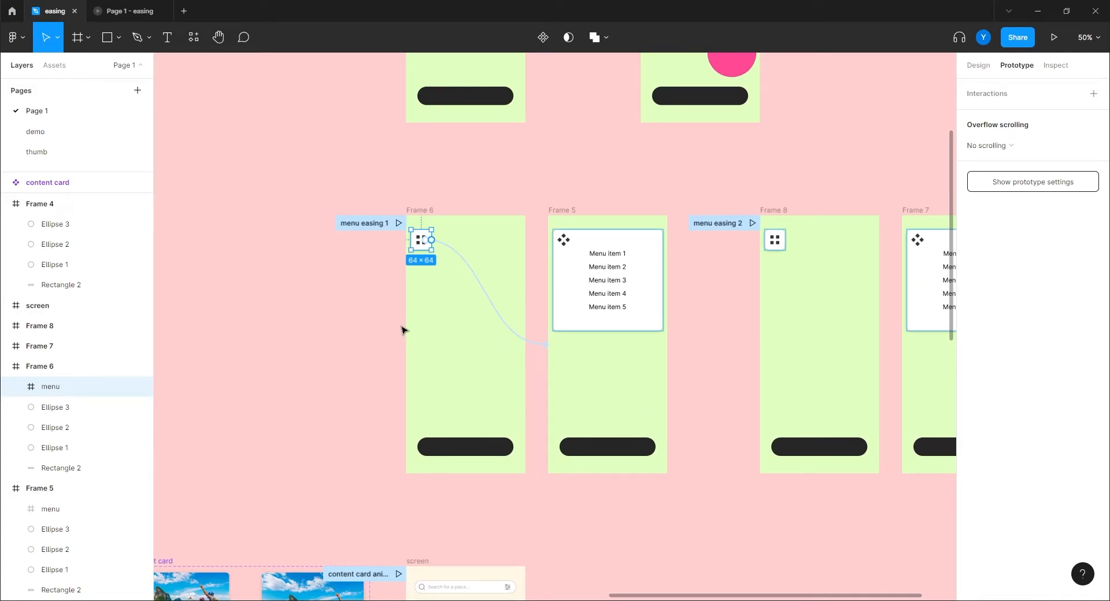
{"action": "key", "text": "shift+0"}
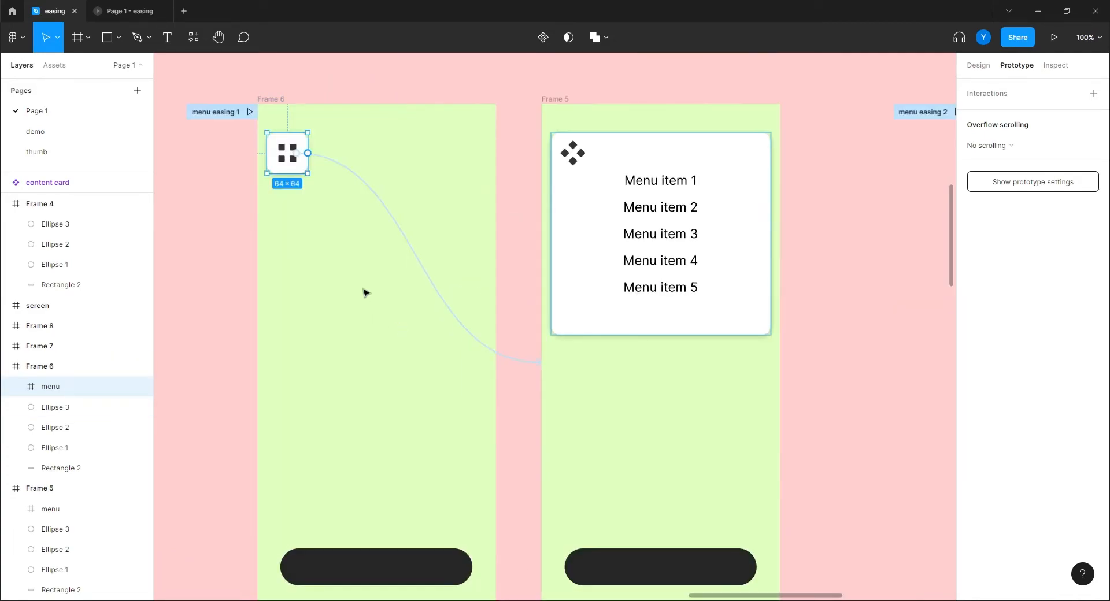
{"action": "left_click_drag", "start_coordinate": [383, 285], "coordinate": [436, 330]}
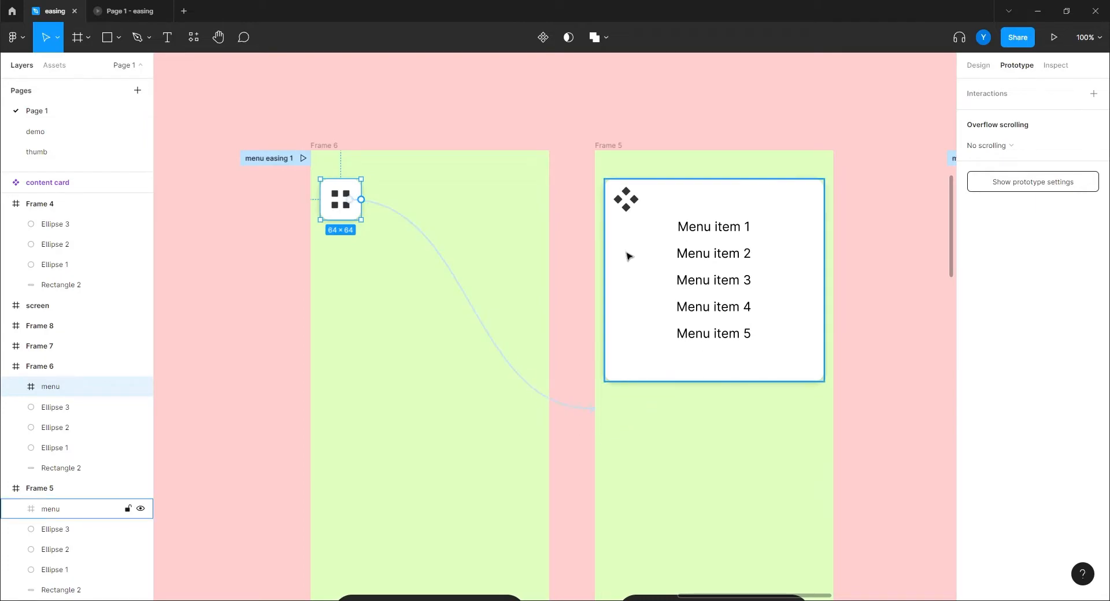
Set the duration of the Frame 6 to Frame 5 menu transition to 500 ms.
{"action": "left_click", "coordinate": [526, 382]}
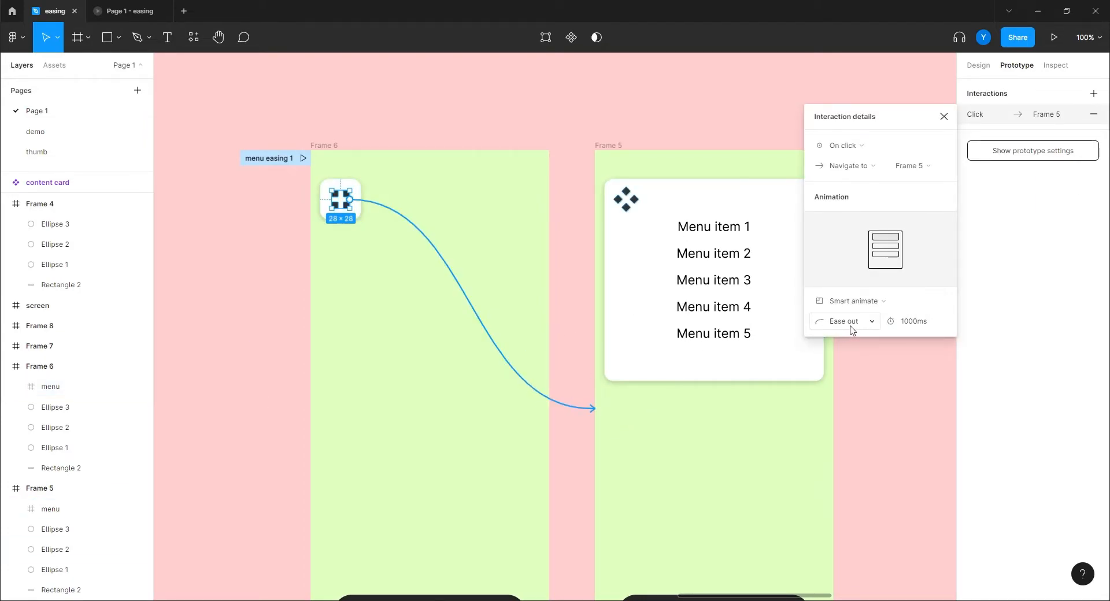
{"action": "left_click", "coordinate": [915, 324]}
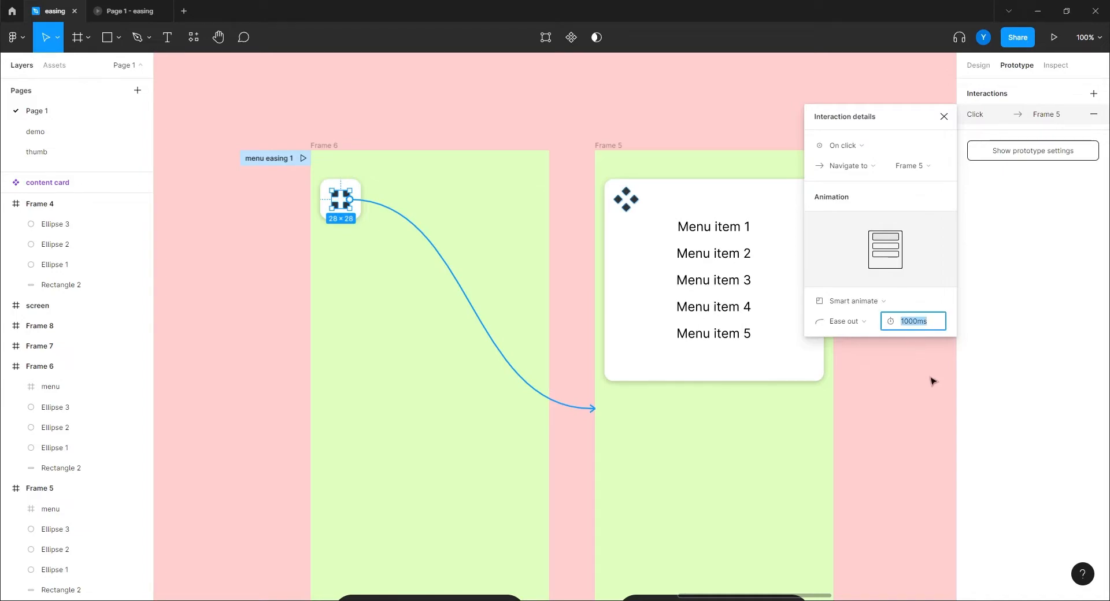
{"action": "type", "text": "600"}
{"action": "key", "text": "Return"}
Set the duration of the return menu transition from Frame 5 to Frame 6 to 400 ms.
{"action": "left_click_drag", "start_coordinate": [869, 399], "coordinate": [315, 375]}
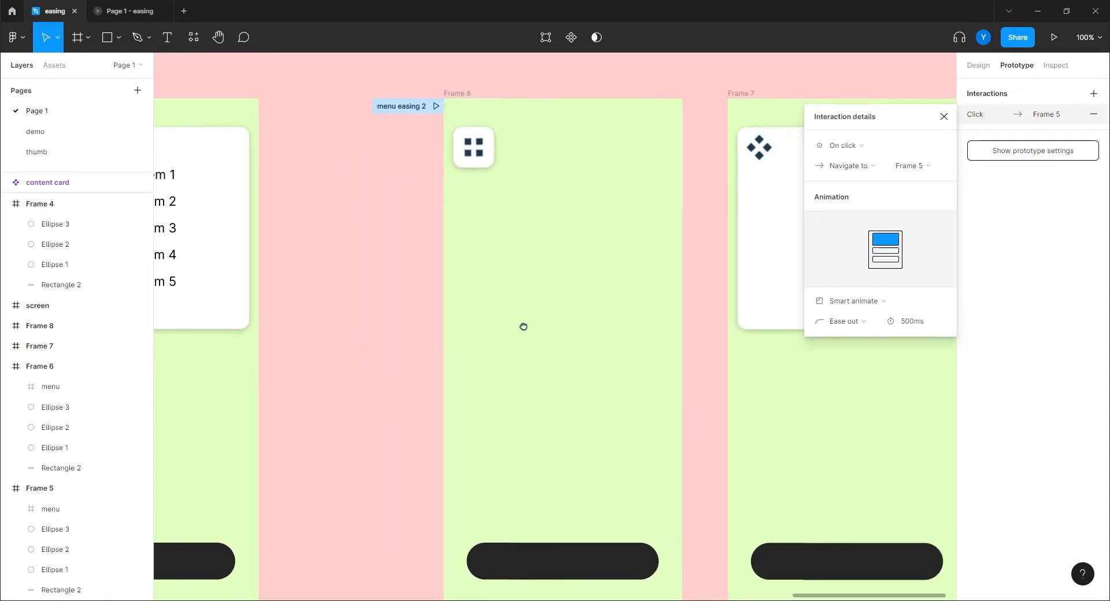
{"action": "scroll", "coordinate": [503, 409], "scroll_direction": "left", "scroll_amount": 5}
{"action": "left_click", "coordinate": [486, 354]}
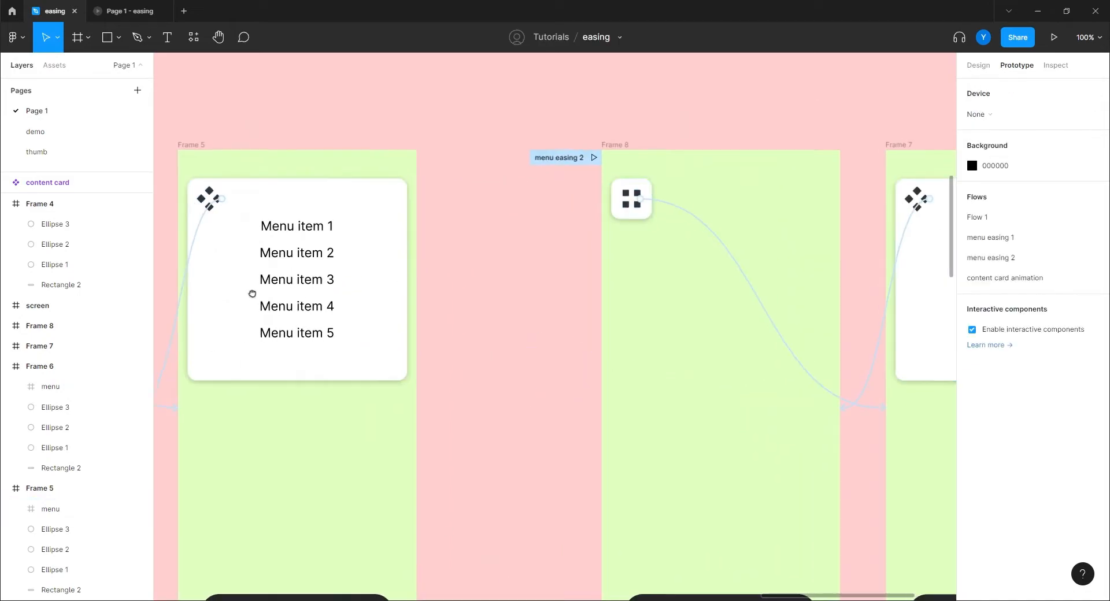
{"action": "scroll", "coordinate": [249, 294], "scroll_direction": "left", "scroll_amount": 5}
{"action": "left_click", "coordinate": [446, 269]}
{"action": "left_click", "coordinate": [912, 325]}
{"action": "type", "text": "5"}
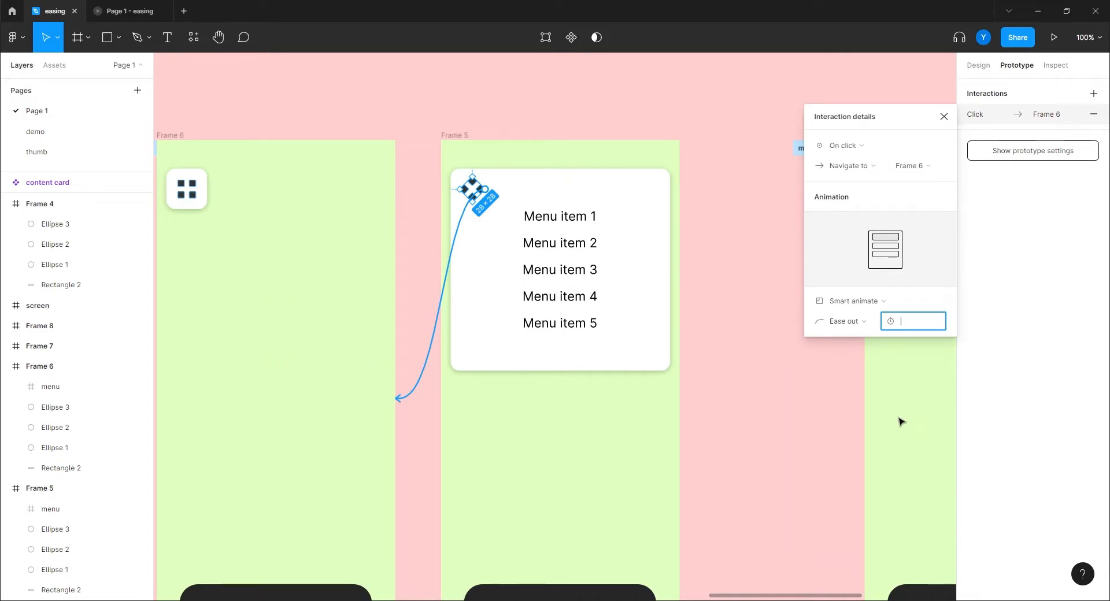
{"action": "key", "text": "Return"}
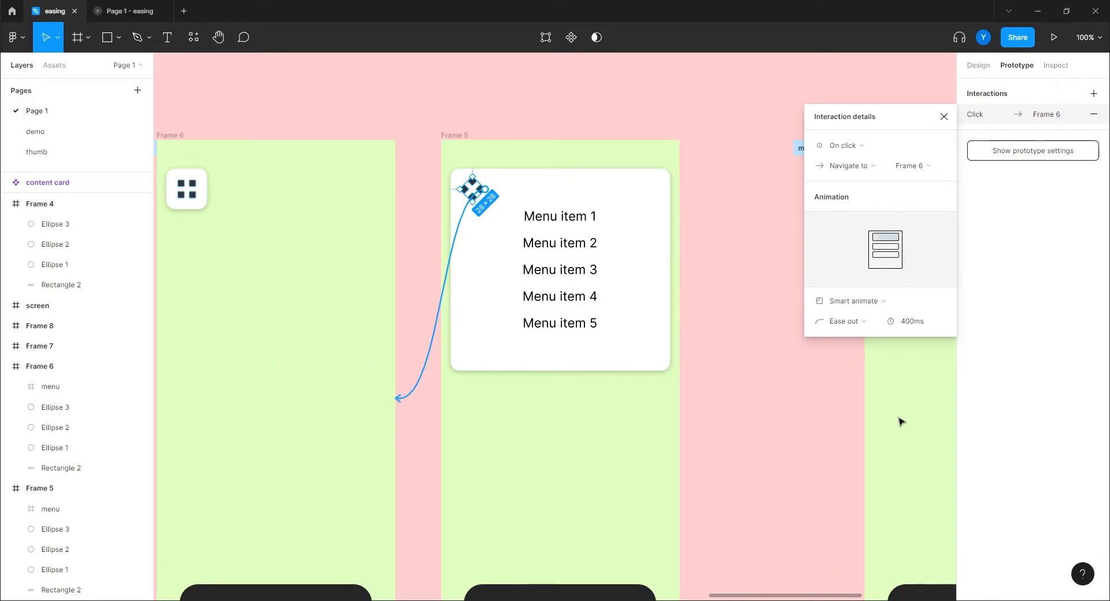
Play the menu easing 1 flow and open and close the menu repeatedly to examine its transition speed.
{"action": "scroll", "coordinate": [538, 301], "scroll_direction": "left", "scroll_amount": 5}
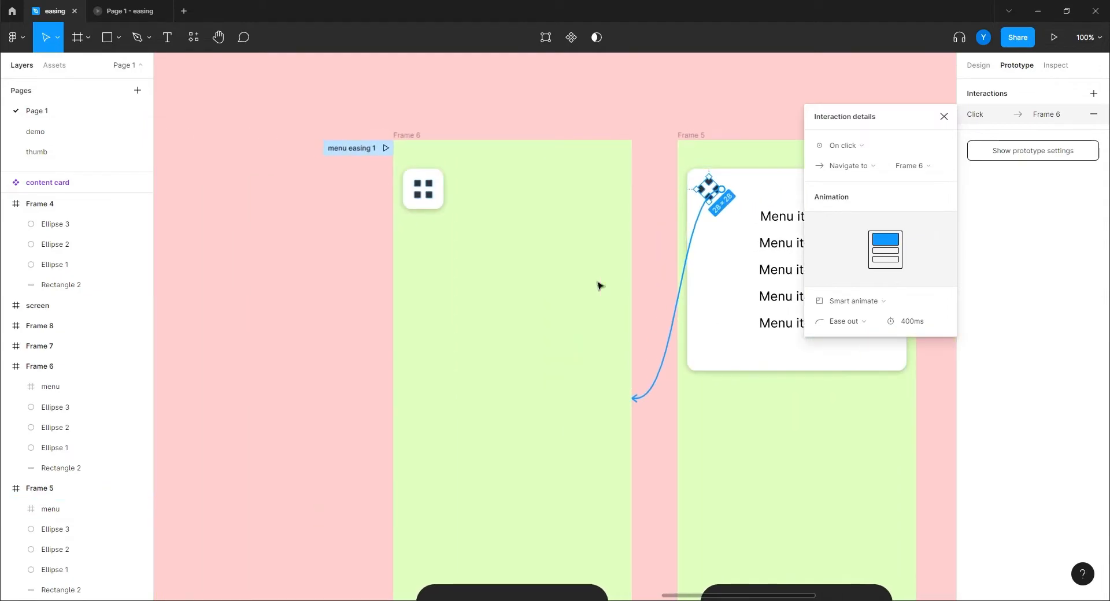
{"action": "left_click", "coordinate": [386, 148]}
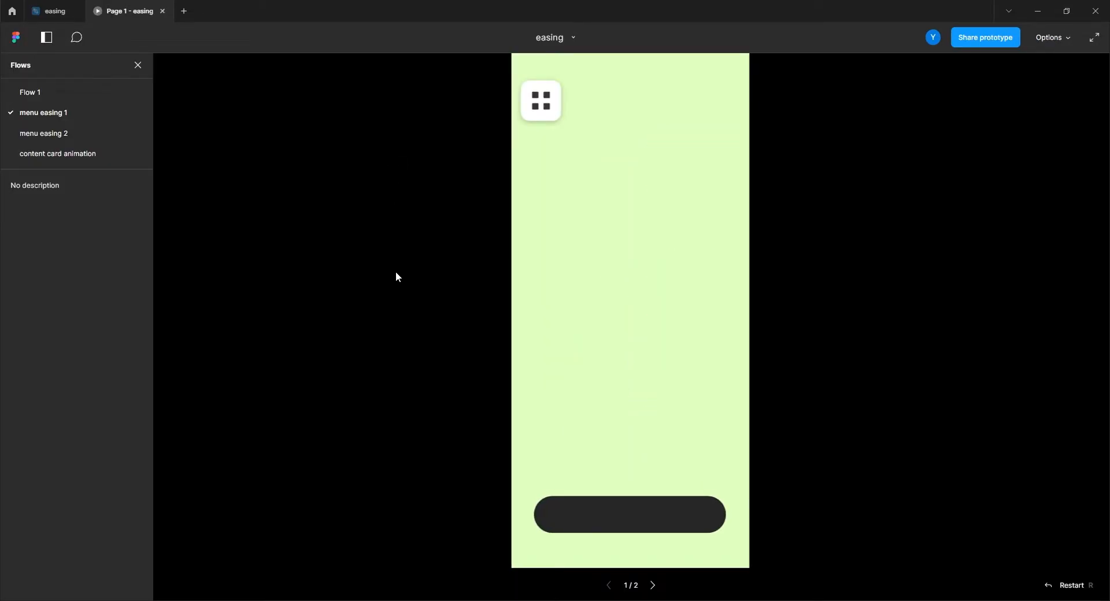
{"action": "left_click", "coordinate": [534, 111]}
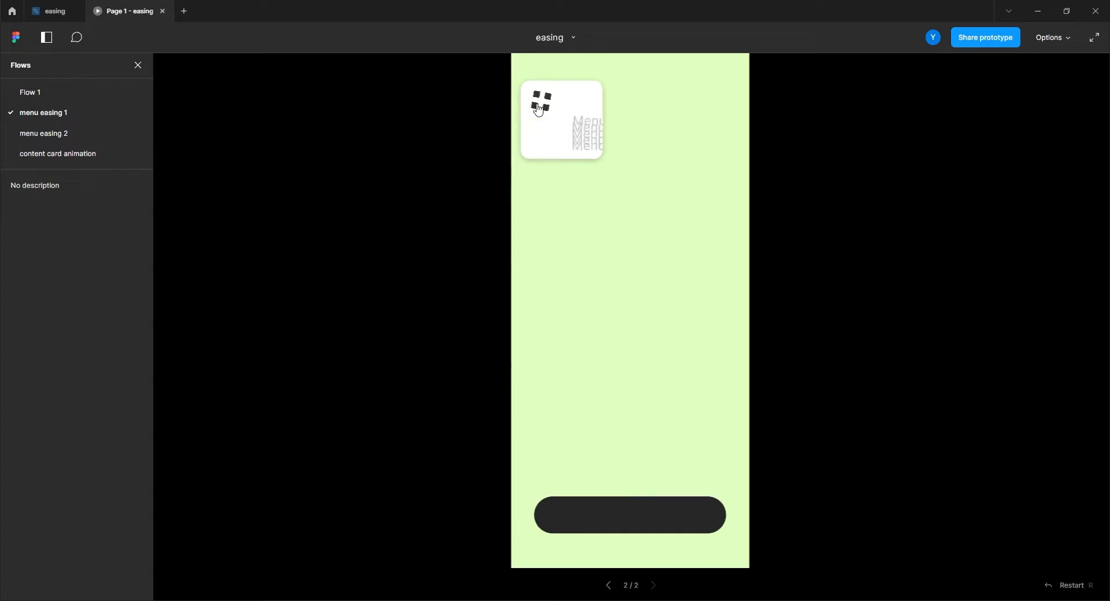
{"action": "left_click", "coordinate": [544, 110]}
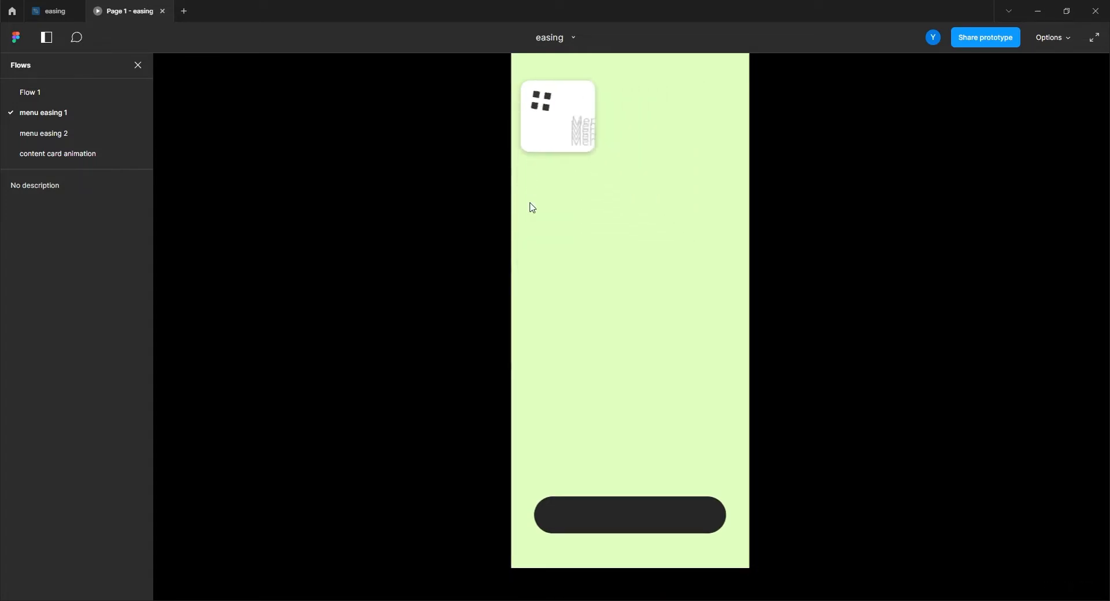
{"action": "left_click", "coordinate": [540, 103]}
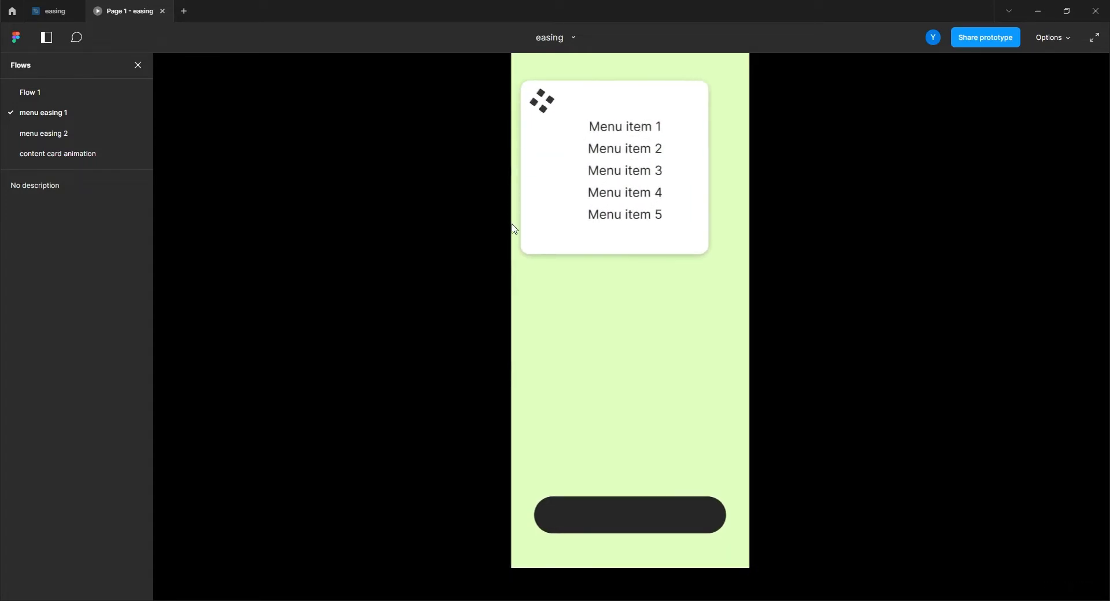
{"action": "left_click", "coordinate": [539, 111]}
{"action": "left_click", "coordinate": [540, 96]}
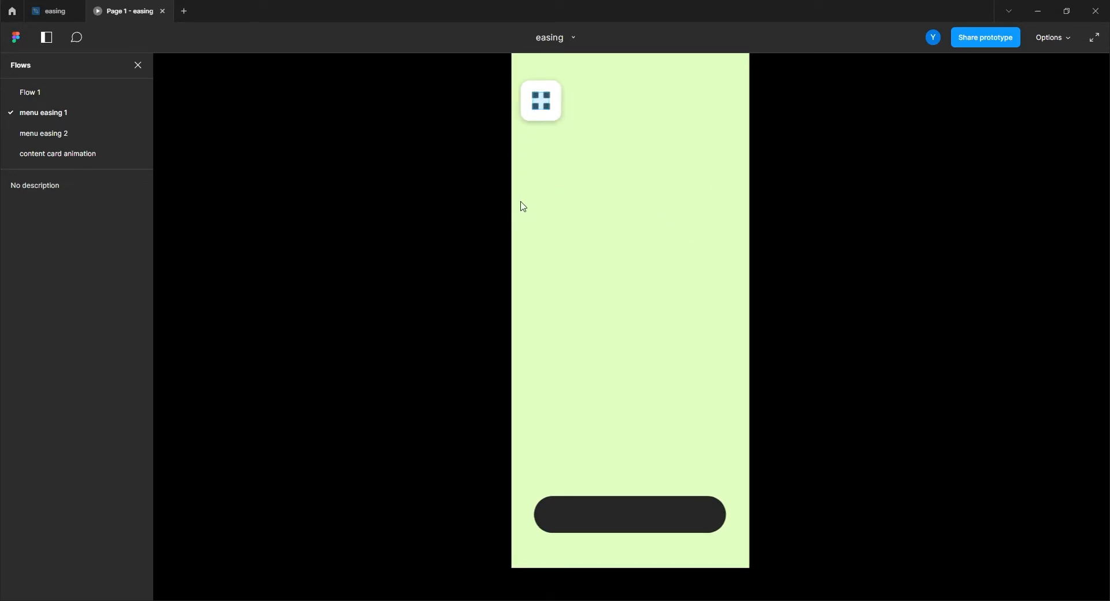
Back in the design file, set the duration of the Frame 6 to Frame 5 menu transition to 300 ms.
{"action": "left_click", "coordinate": [55, 11]}
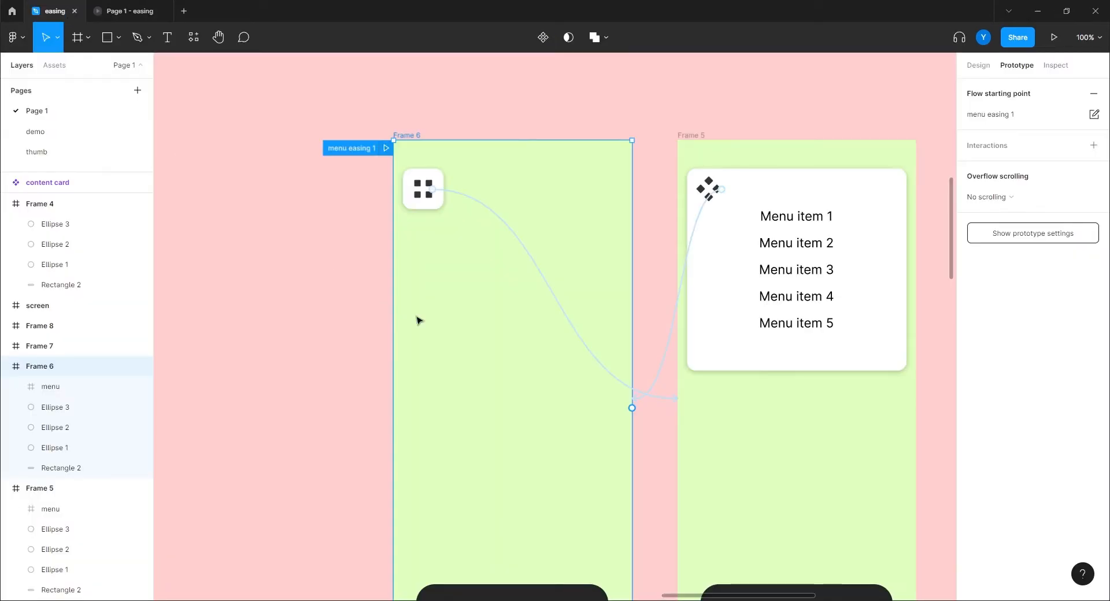
{"action": "left_click", "coordinate": [572, 341]}
{"action": "left_click", "coordinate": [914, 321]}
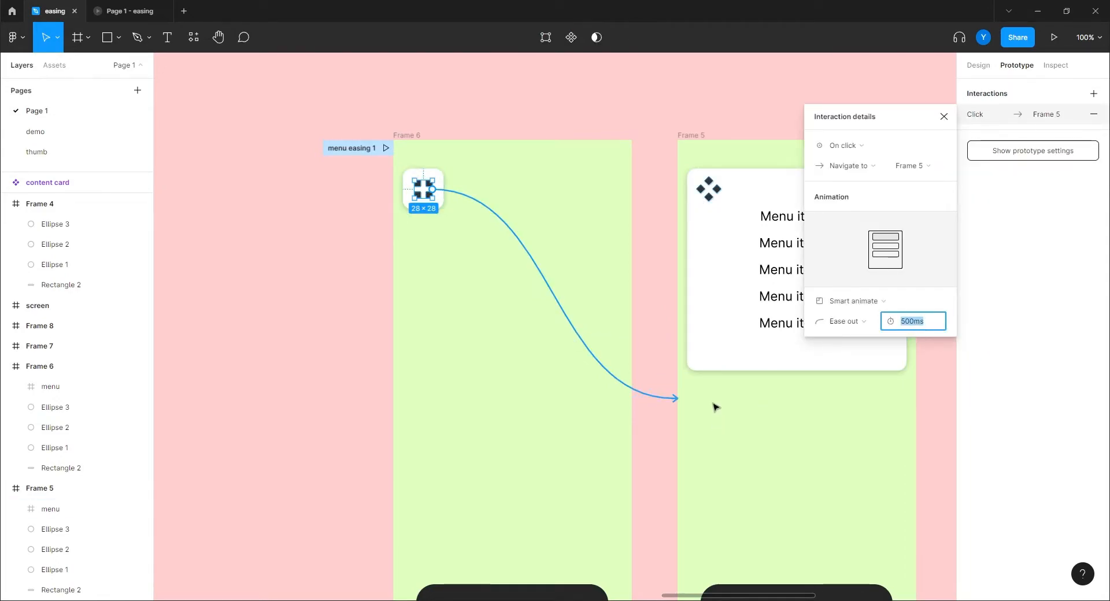
{"action": "type", "text": "300"}
{"action": "key", "text": "Return"}
Set the duration of the Frame 5 to Frame 6 menu transition to 300 ms and close its interaction details.
{"action": "left_click", "coordinate": [765, 366]}
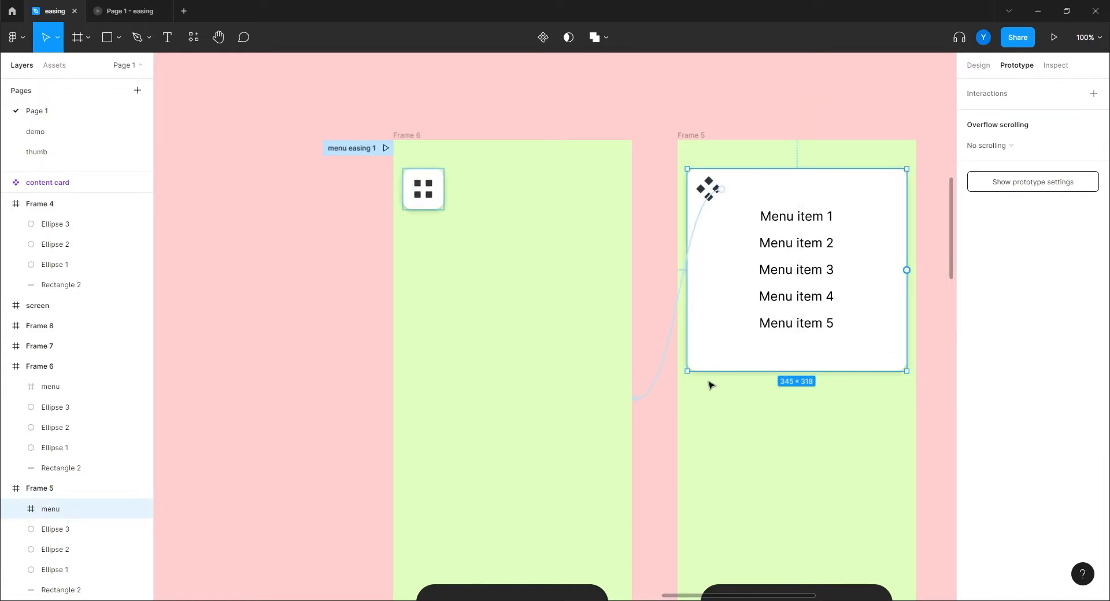
{"action": "left_click", "coordinate": [662, 387]}
{"action": "left_click", "coordinate": [910, 321]}
{"action": "type", "text": "300"}
{"action": "key", "text": "Return"}
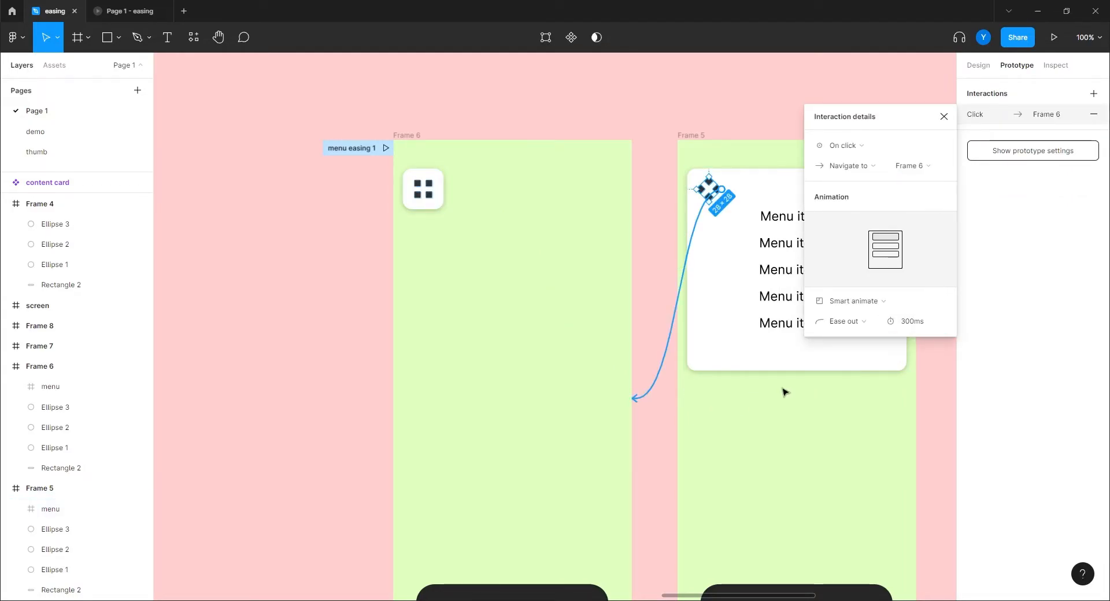
{"action": "left_click", "coordinate": [289, 269]}
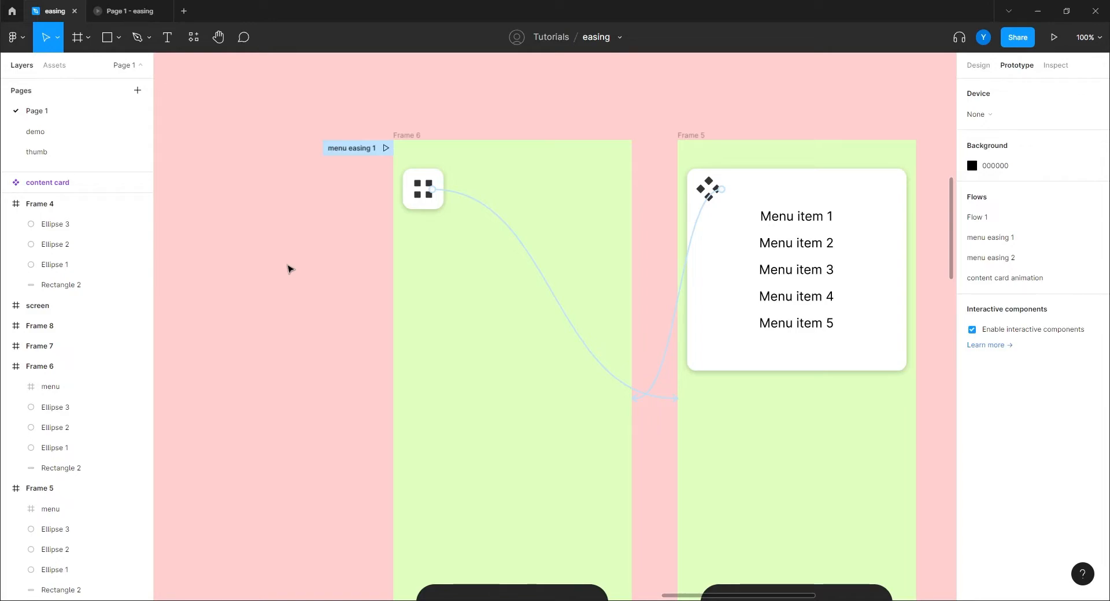
Play the menu easing 1 prototype and open and close the menu several times to examine the 300 ms transitions.
{"action": "left_click", "coordinate": [135, 16]}
{"action": "left_click", "coordinate": [541, 105]}
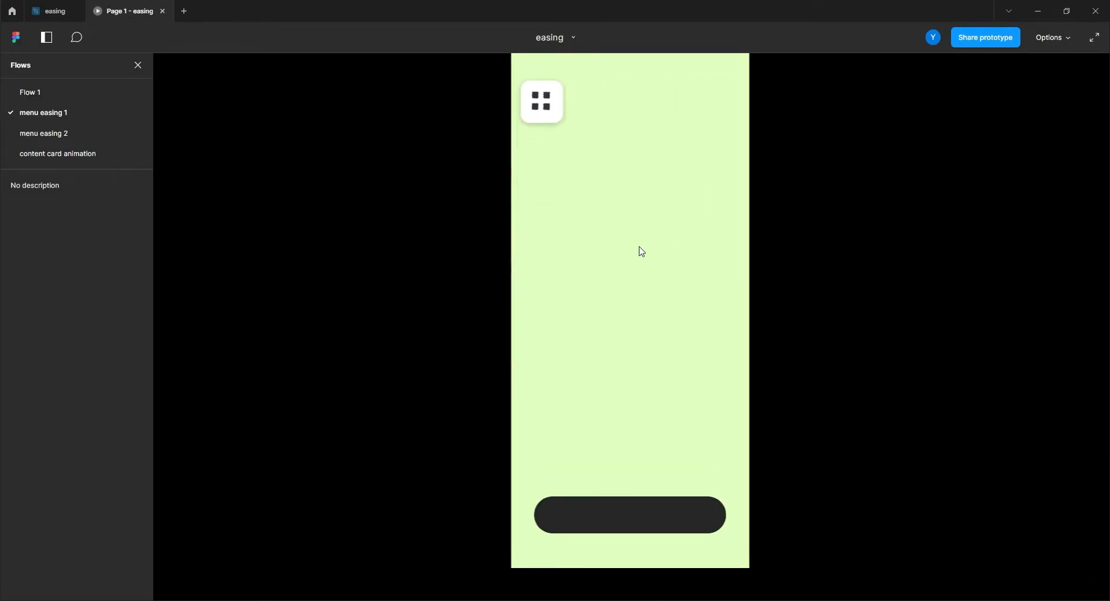
{"action": "left_click", "coordinate": [547, 117]}
{"action": "left_click", "coordinate": [543, 104]}
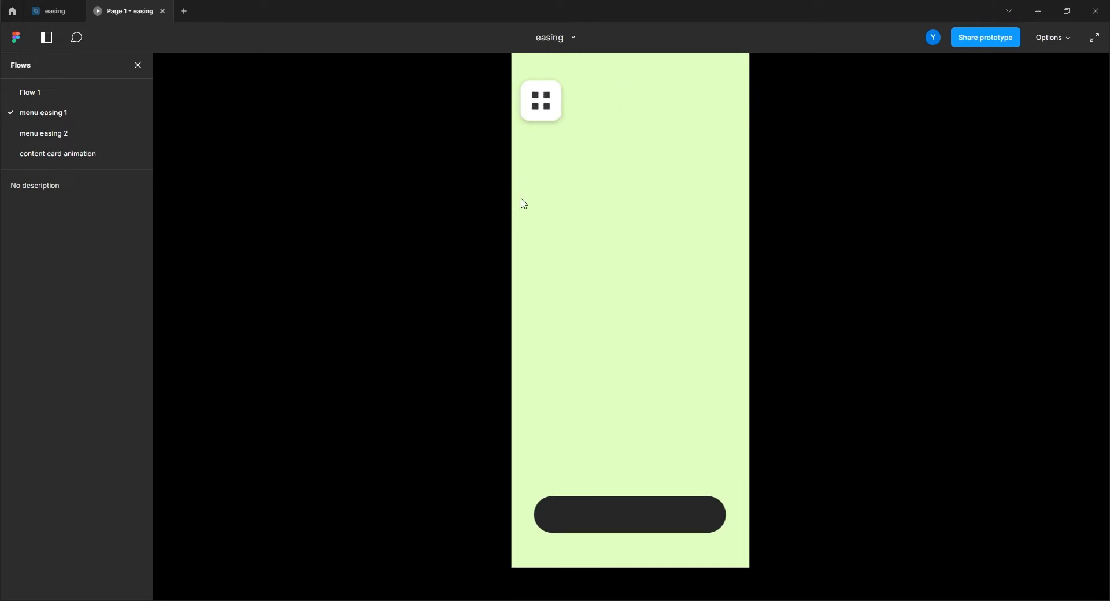
{"action": "left_click", "coordinate": [535, 108]}
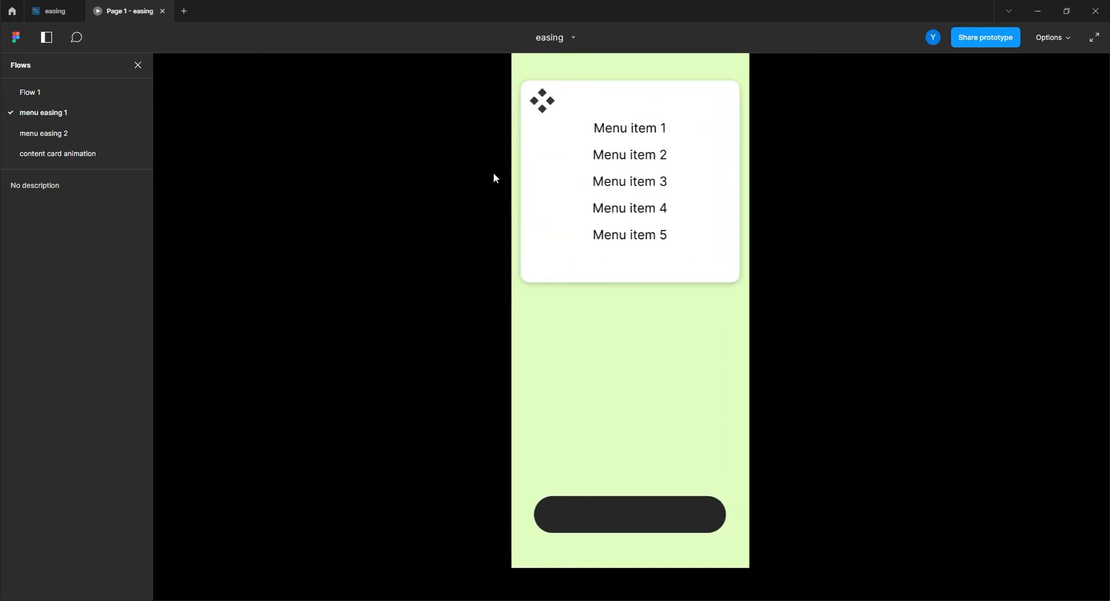
{"action": "left_click", "coordinate": [542, 101]}
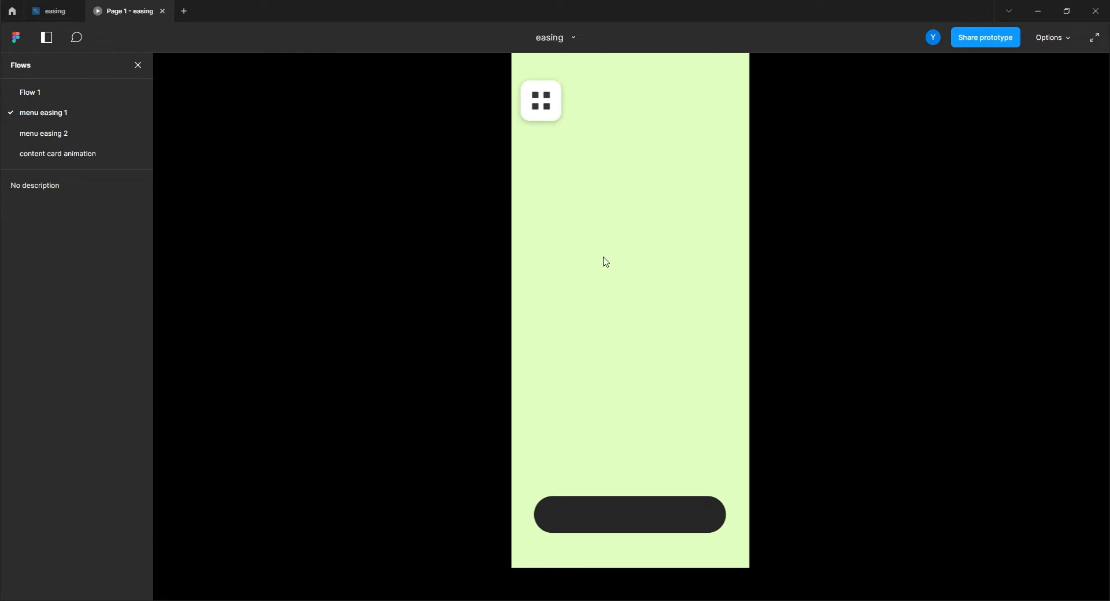
In the design file, set the Frame 8 to Frame 7 menu transition to Ease out back easing with a 400 ms duration.
{"action": "left_click", "coordinate": [51, 11]}
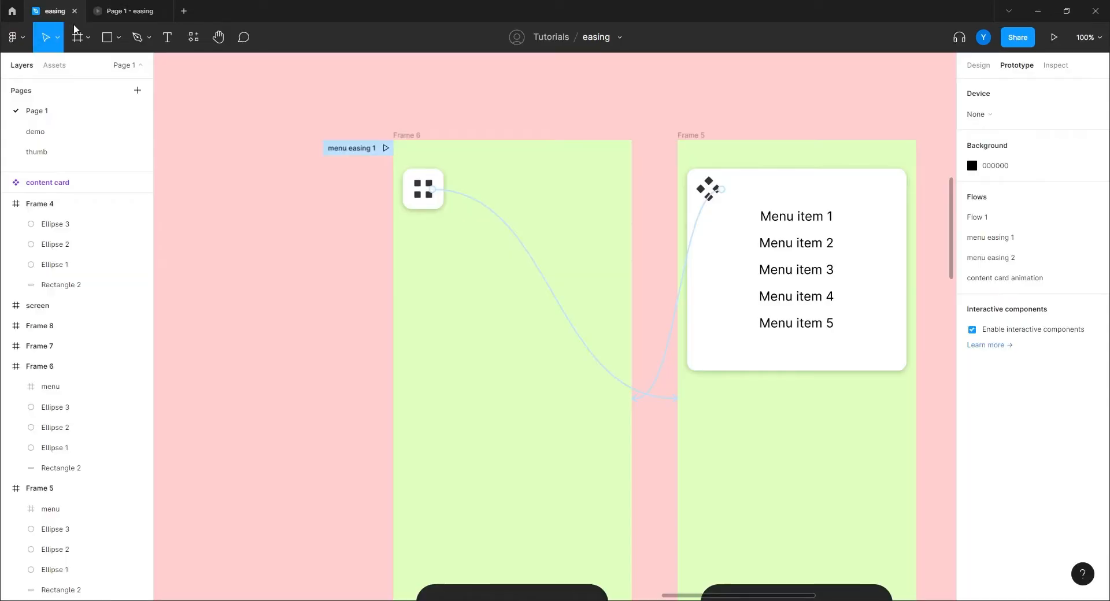
{"action": "left_click_drag", "start_coordinate": [720, 337], "coordinate": [302, 327]}
{"action": "left_click_drag", "start_coordinate": [729, 363], "coordinate": [351, 372]}
{"action": "left_click", "coordinate": [471, 340]}
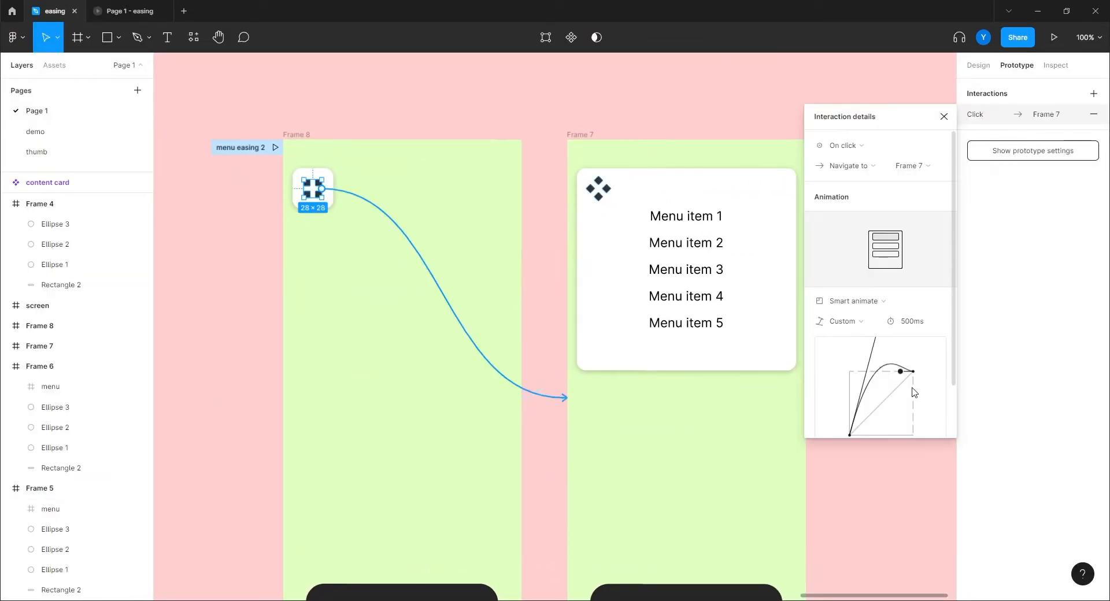
{"action": "left_click", "coordinate": [855, 327]}
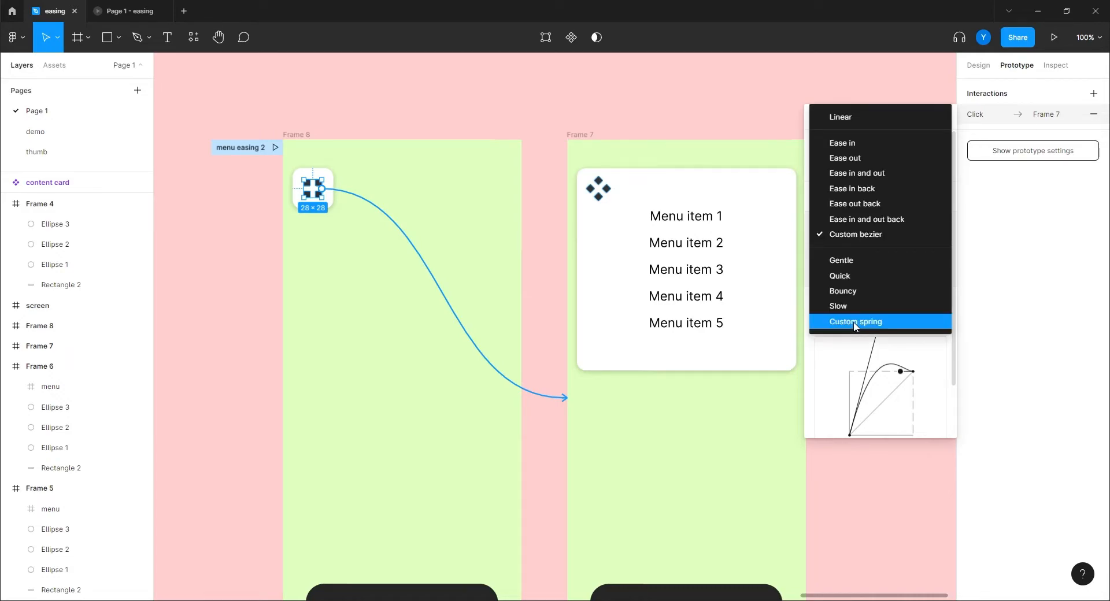
{"action": "left_click", "coordinate": [848, 205]}
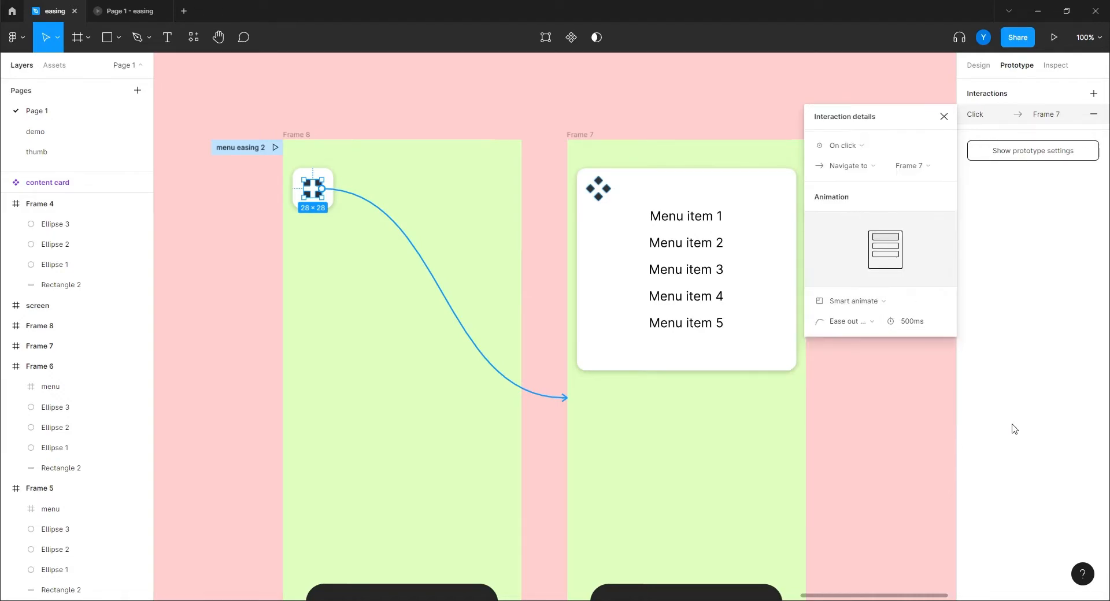
{"action": "left_click", "coordinate": [915, 325]}
{"action": "type", "text": "400"}
{"action": "key", "text": "Return"}
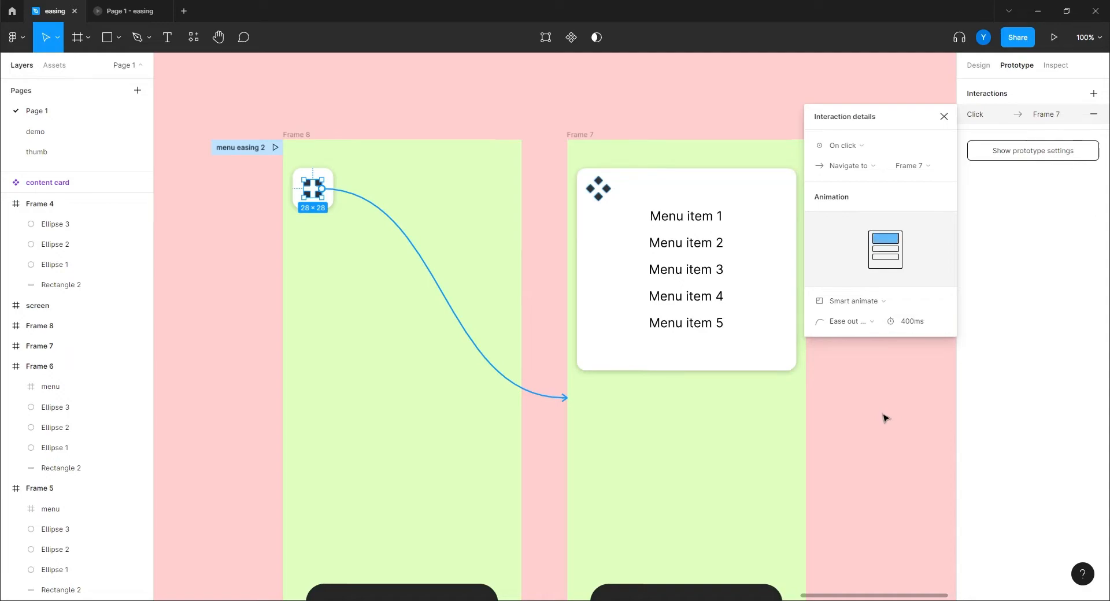
Review the easing and duration of the Frame 7 to Frame 8 return transition and close its interaction details.
{"action": "left_click", "coordinate": [603, 202]}
{"action": "left_click", "coordinate": [569, 310]}
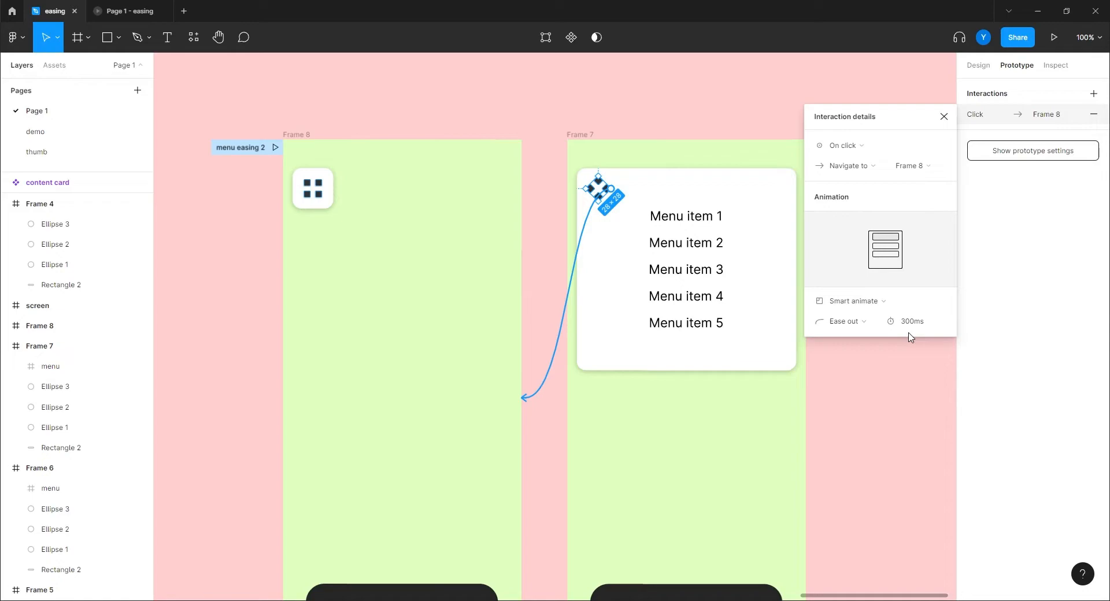
{"action": "left_click", "coordinate": [211, 210]}
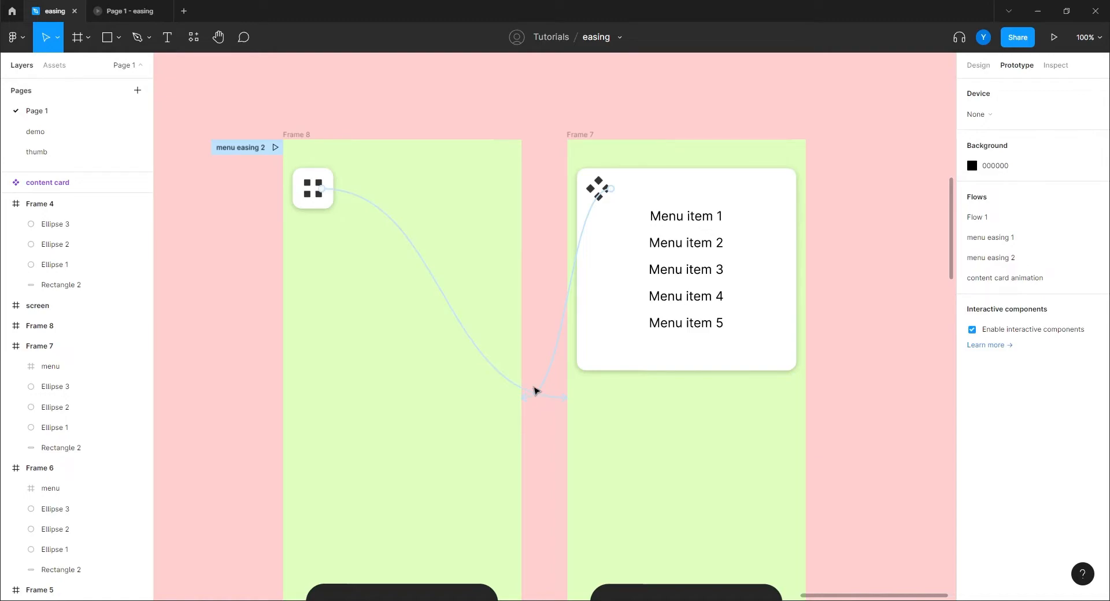
Play the menu easing 2 flow and open and close the menu repeatedly to examine its easing.
{"action": "left_click", "coordinate": [117, 11]}
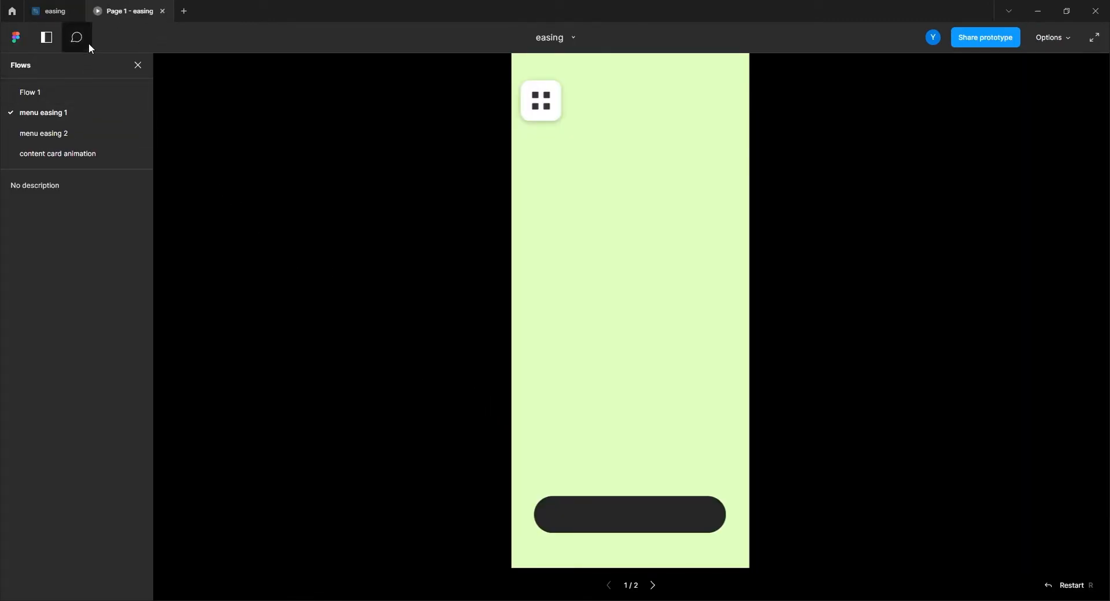
{"action": "left_click", "coordinate": [65, 14]}
{"action": "left_click", "coordinate": [275, 150]}
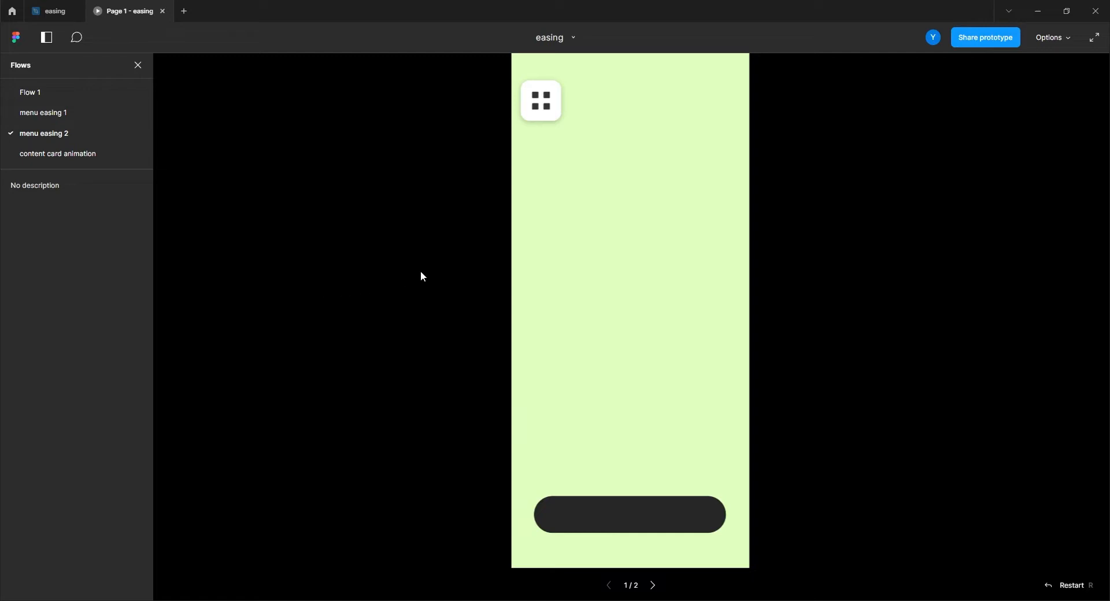
{"action": "left_click", "coordinate": [538, 111]}
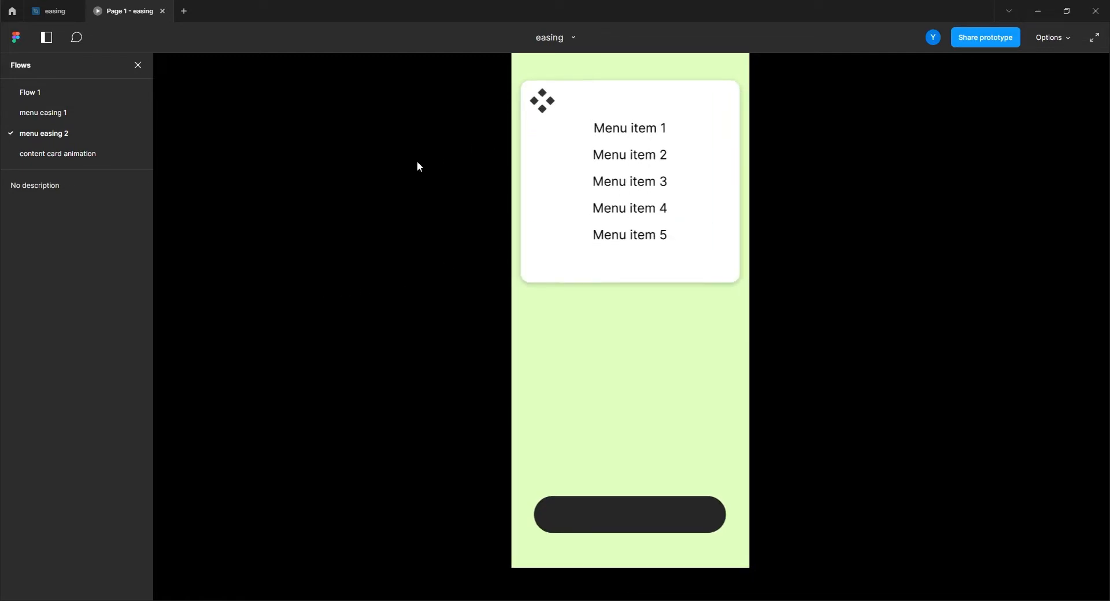
{"action": "left_click", "coordinate": [539, 104]}
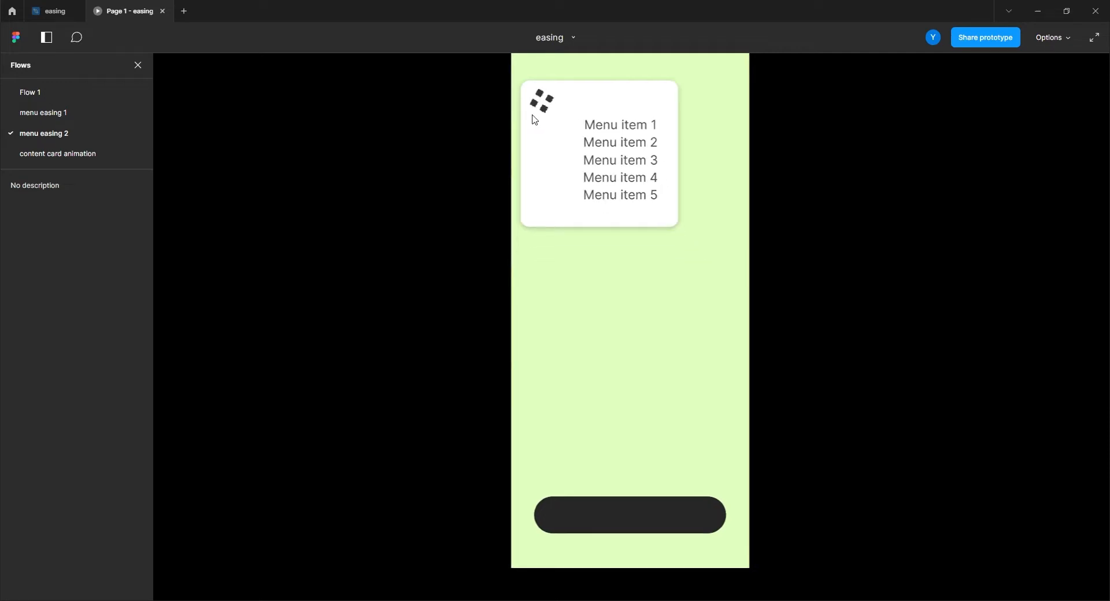
{"action": "left_click", "coordinate": [539, 105]}
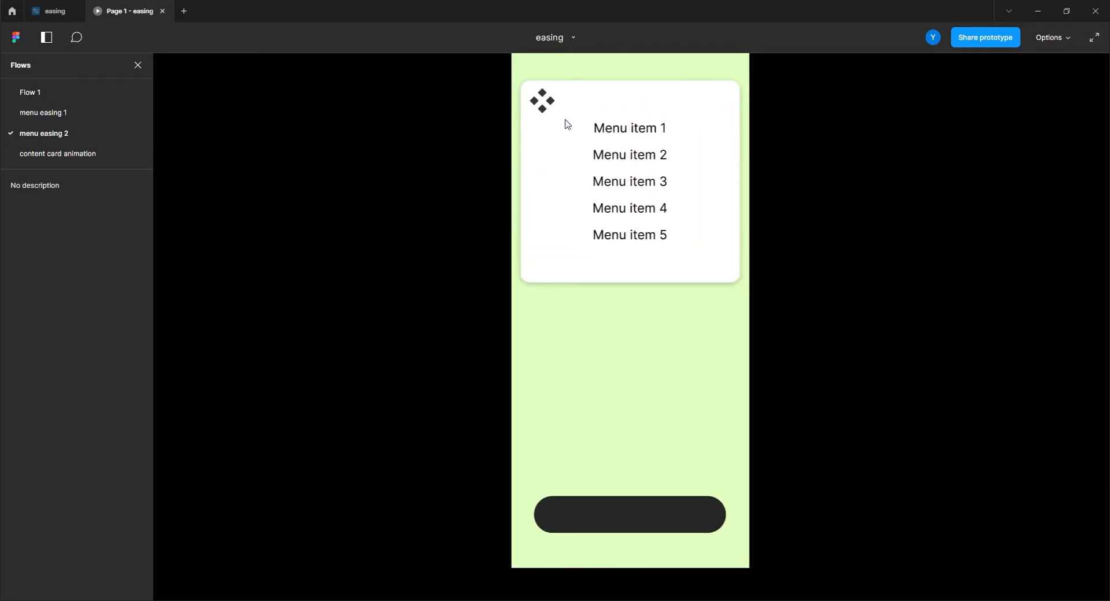
{"action": "left_click", "coordinate": [543, 100]}
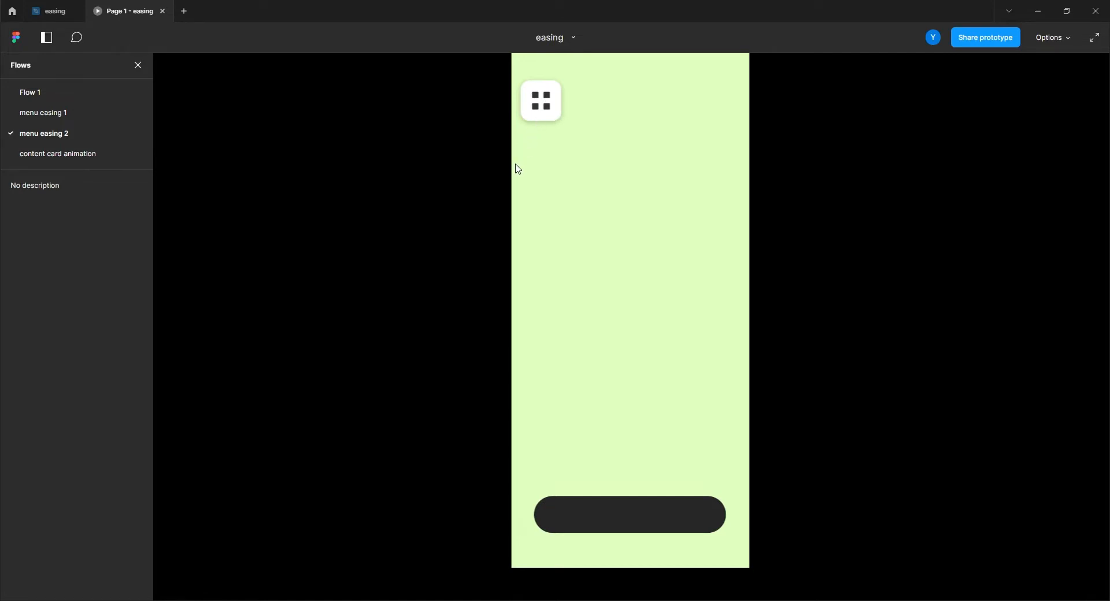
In the design file, set the Frame 7 to Frame 8 return transition to Ease out back easing with a 400 ms duration.
{"action": "left_click", "coordinate": [54, 10]}
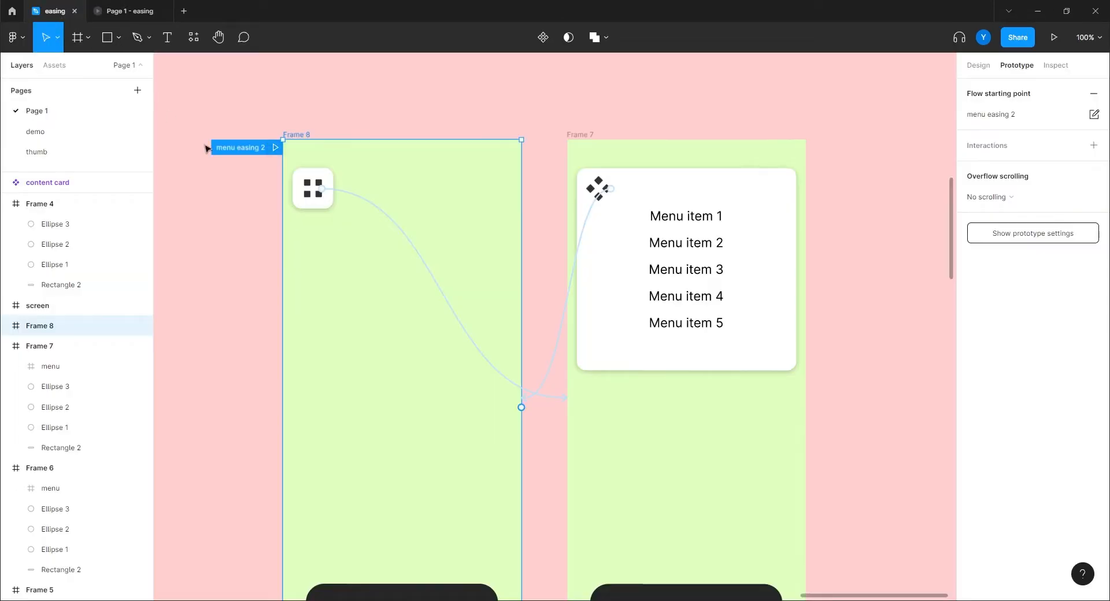
{"action": "left_click", "coordinate": [558, 349]}
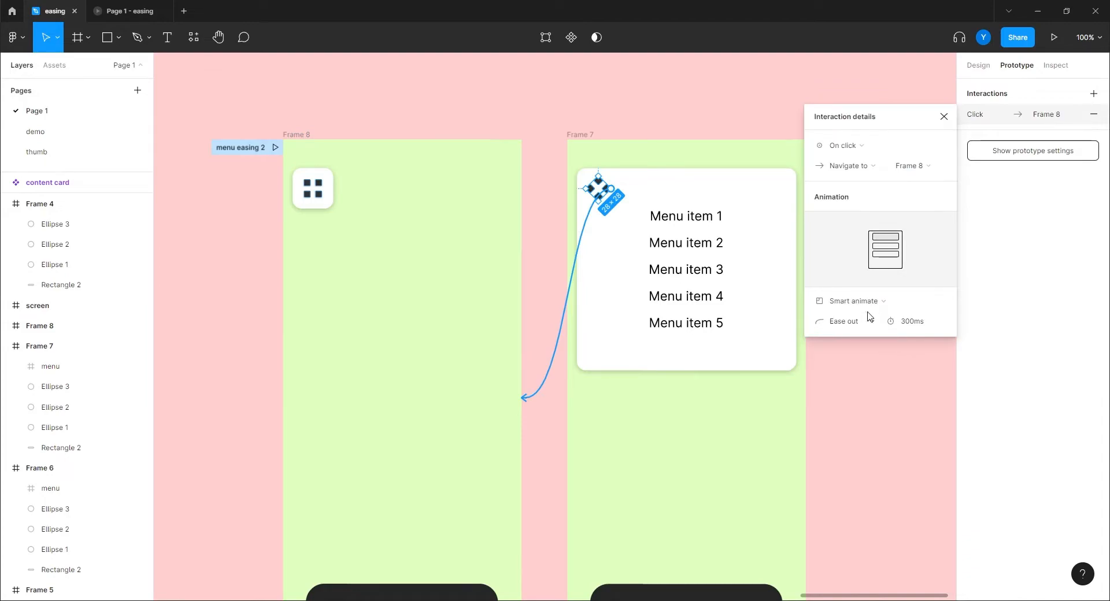
{"action": "left_click", "coordinate": [850, 322]}
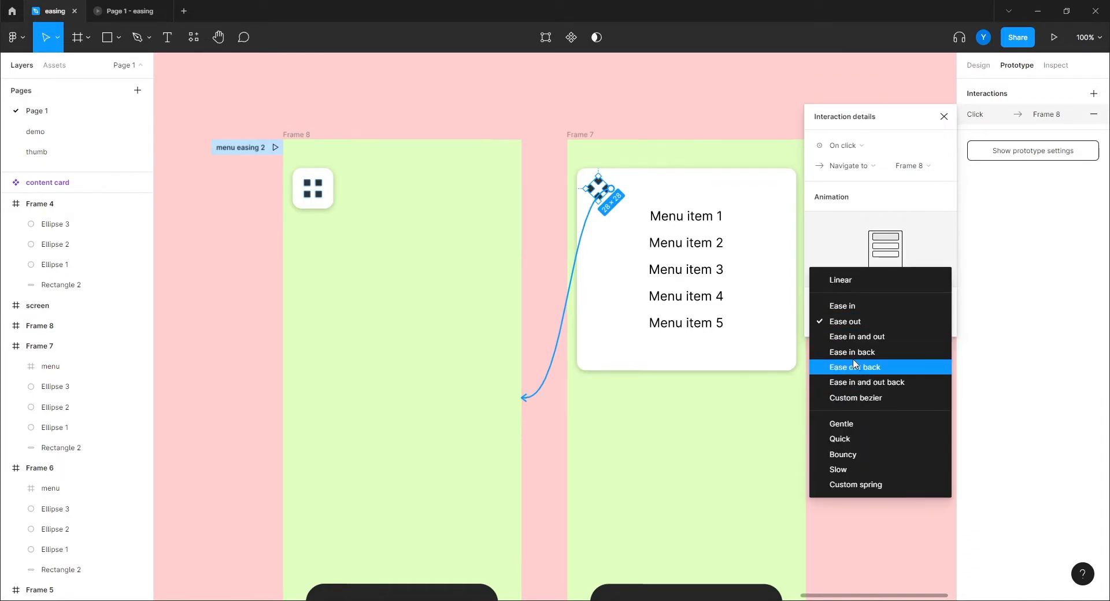
{"action": "left_click", "coordinate": [861, 368]}
{"action": "left_click", "coordinate": [913, 321]}
{"action": "type", "text": "400"}
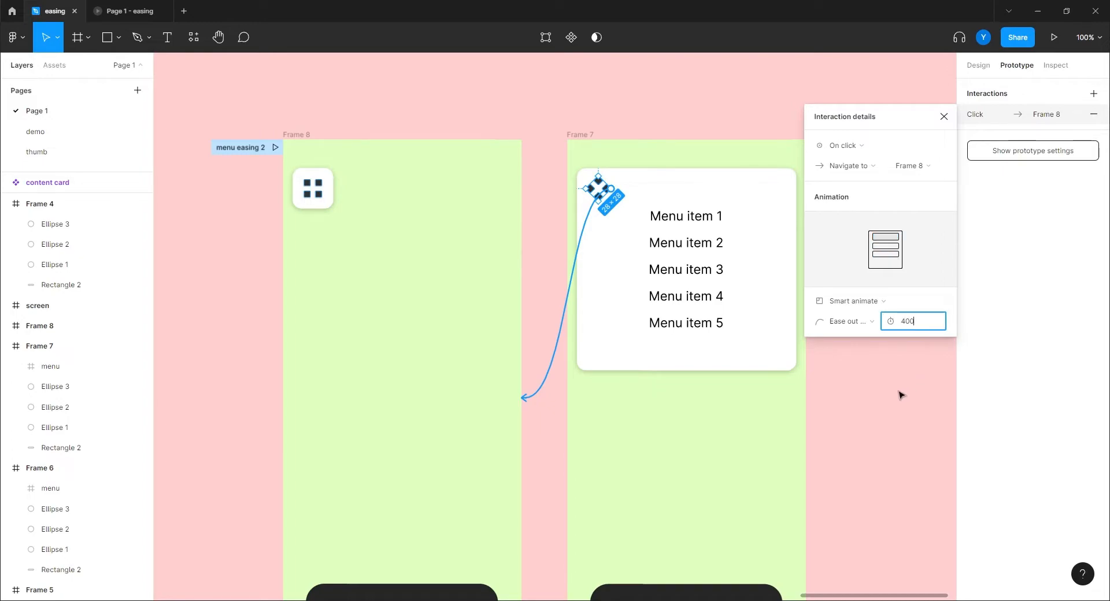
{"action": "key", "text": "Return"}
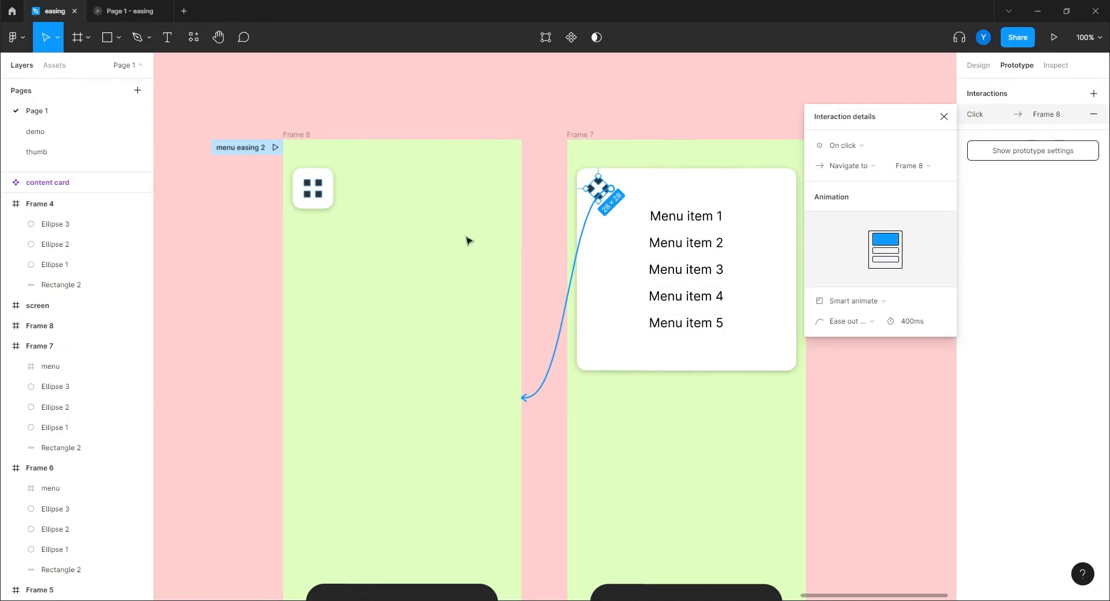
Return to the menu easing 2 preview and open and close the menu to examine the overshoot in both directions.
{"action": "left_click", "coordinate": [138, 15]}
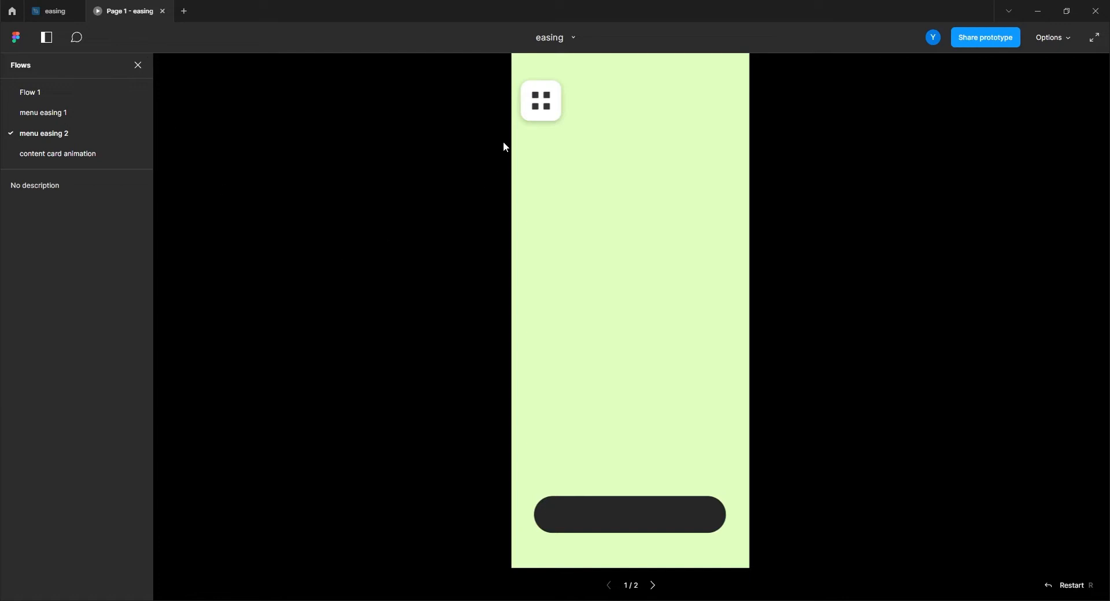
{"action": "left_click", "coordinate": [542, 107]}
{"action": "left_click", "coordinate": [541, 104]}
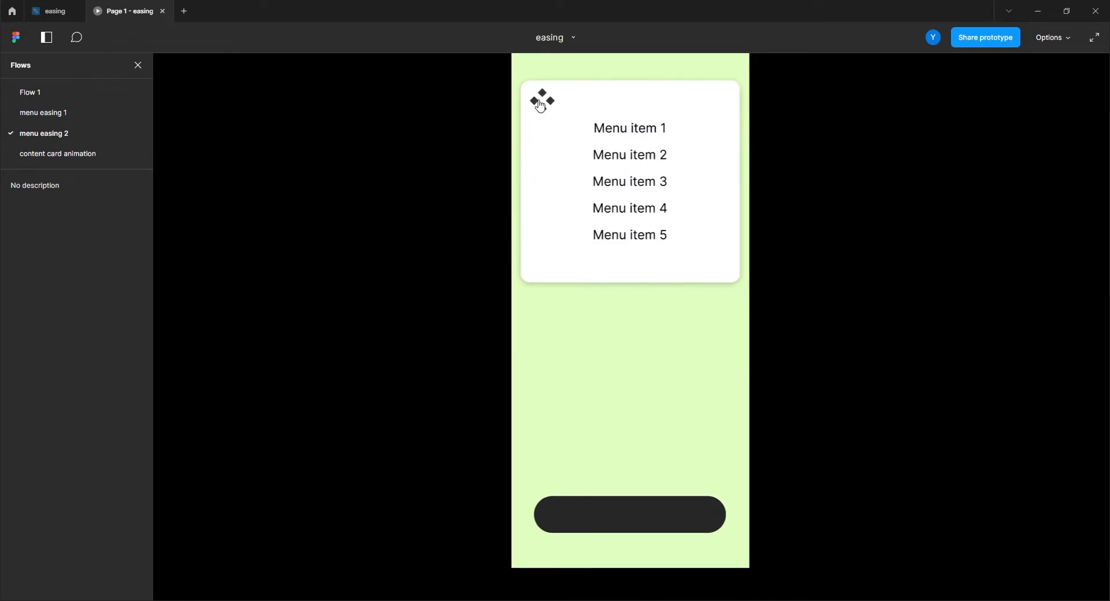
{"action": "left_click", "coordinate": [540, 104]}
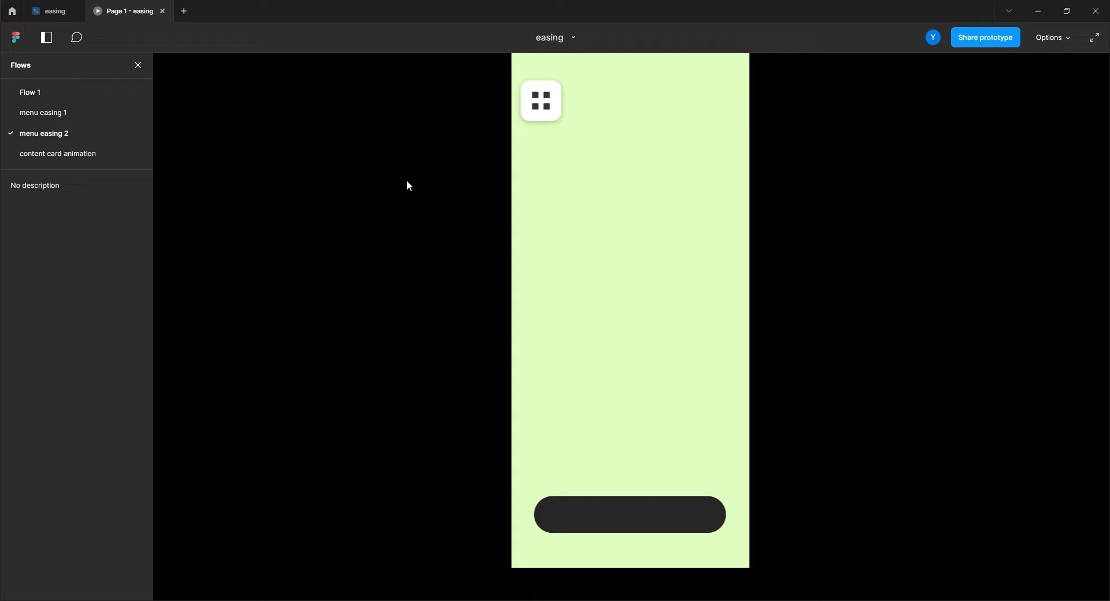
{"action": "left_click", "coordinate": [535, 113]}
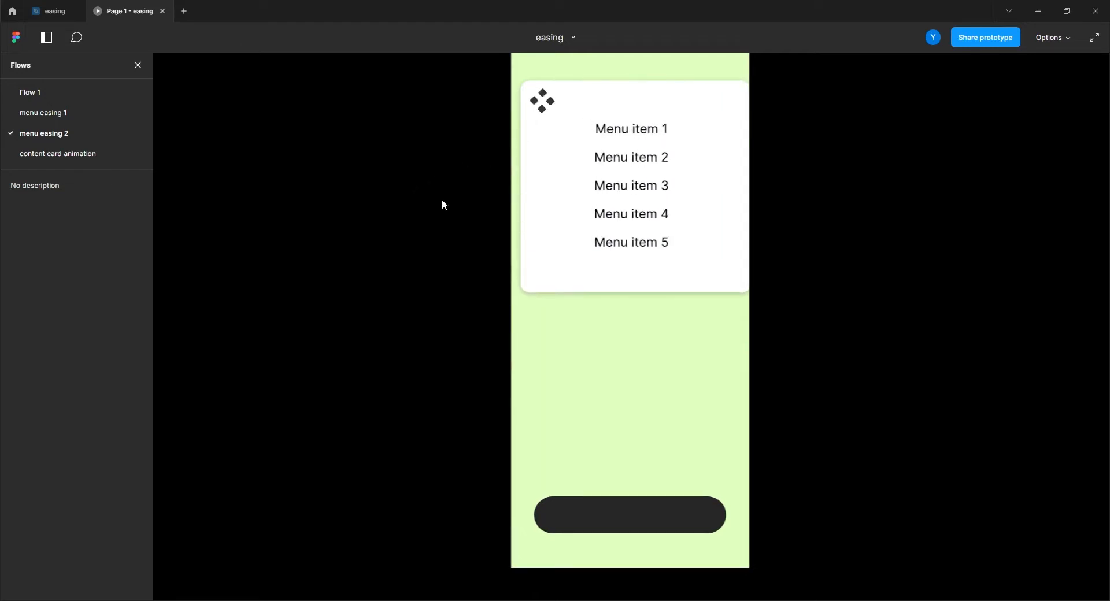
{"action": "left_click", "coordinate": [535, 118]}
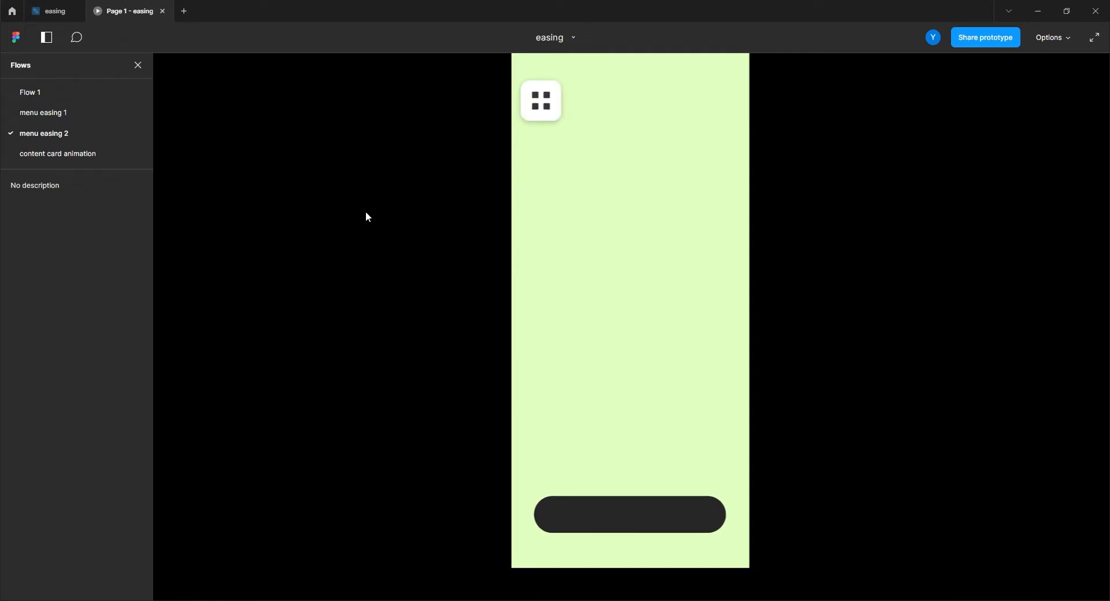
Back in the design file, restore the Frame 7 to Frame 8 return transition to Ease out easing at 300 ms and close its interaction details.
{"action": "left_click", "coordinate": [48, 13]}
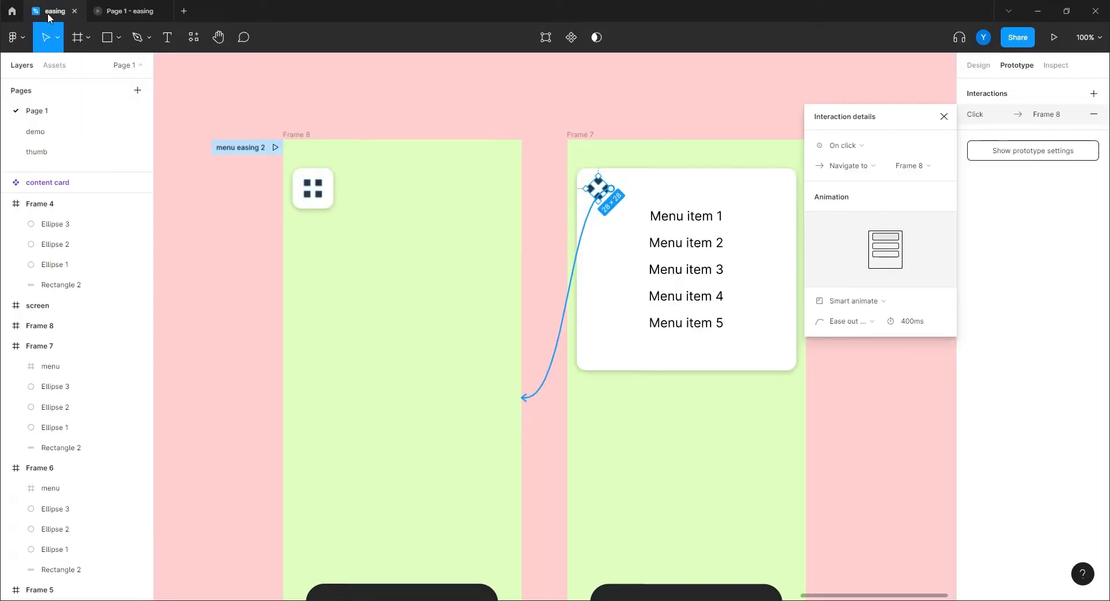
{"action": "left_click", "coordinate": [912, 322]}
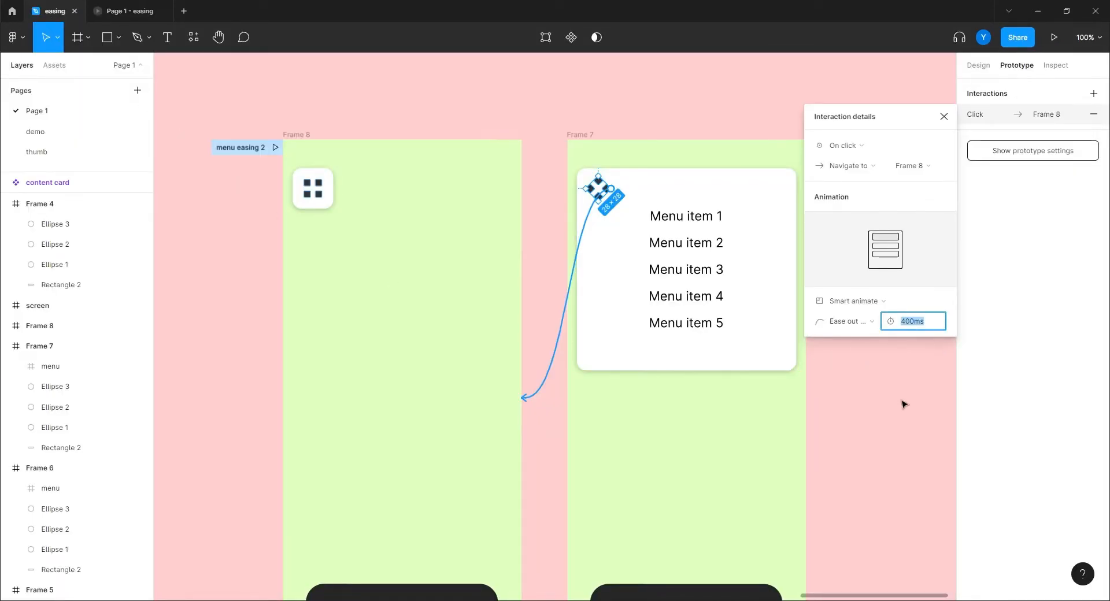
{"action": "left_click", "coordinate": [848, 321]}
{"action": "left_click", "coordinate": [846, 277]}
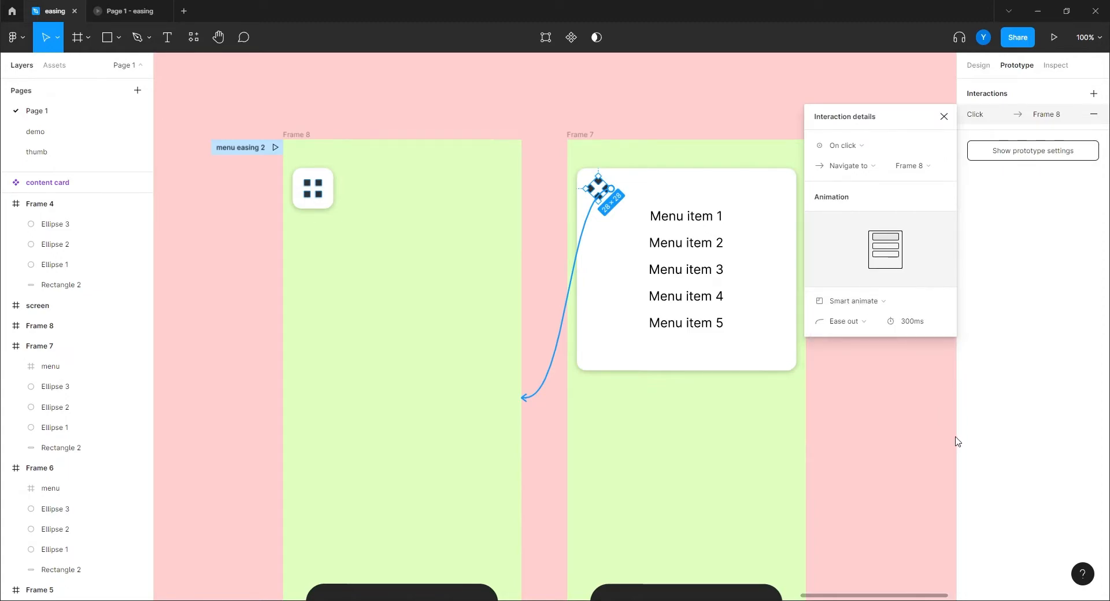
{"action": "scroll", "coordinate": [674, 446], "scroll_direction": "down", "scroll_amount": 2}
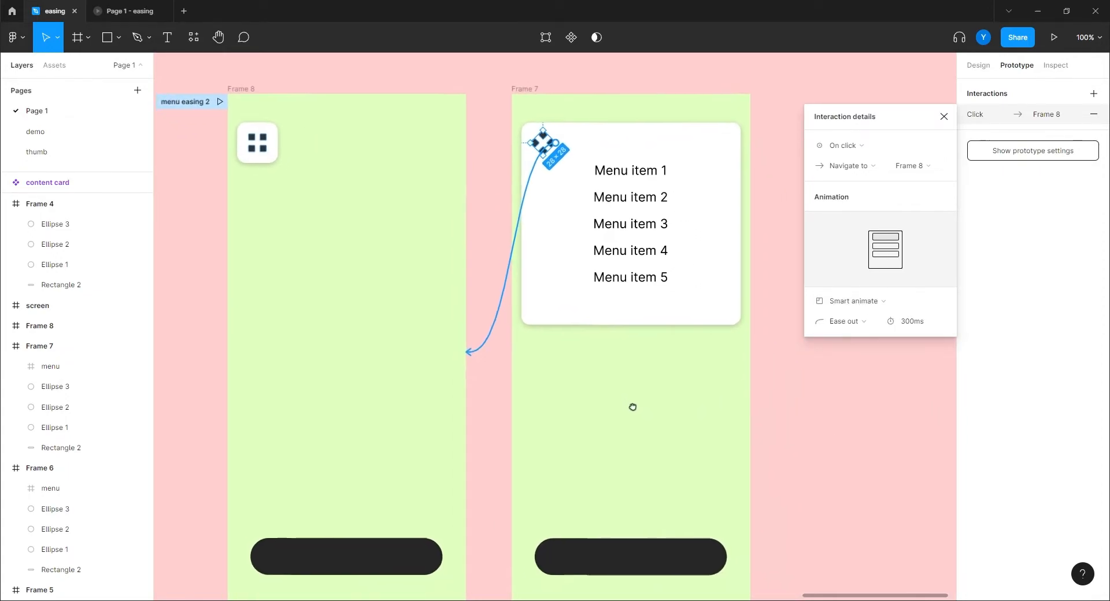
{"action": "left_click", "coordinate": [245, 333]}
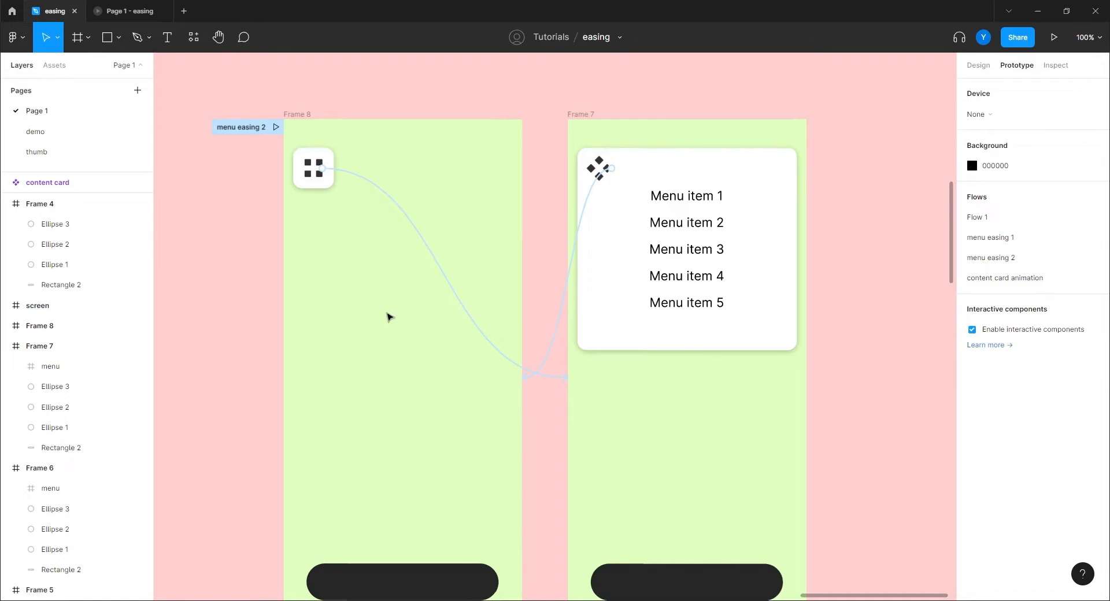
Change the easing of the Frame 8 to Frame 7 menu transition to Custom bezier.
{"action": "left_click", "coordinate": [477, 326]}
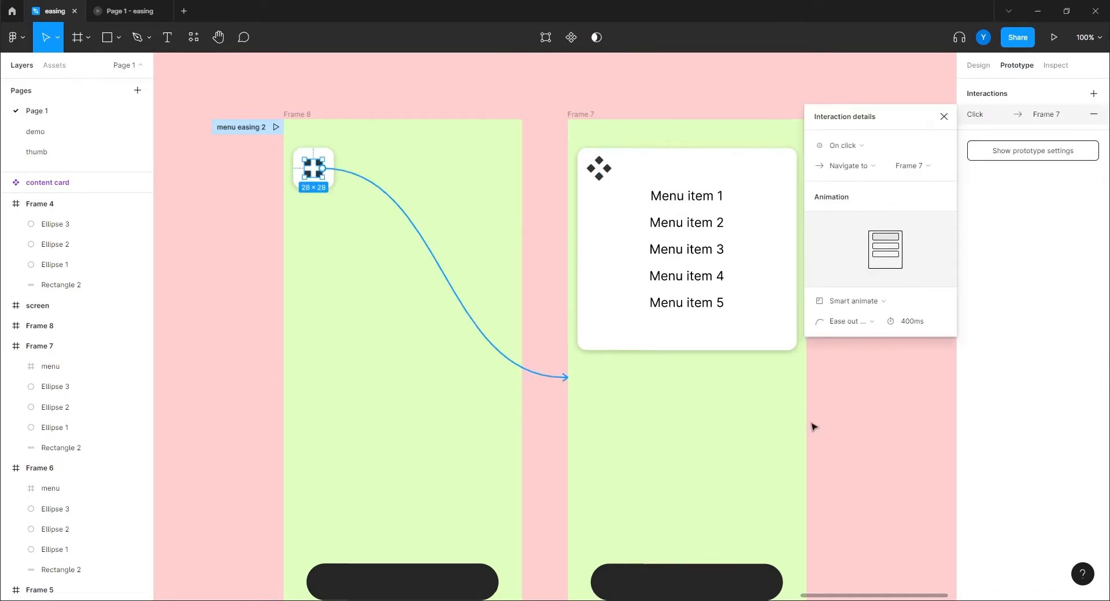
{"action": "left_click", "coordinate": [846, 322]}
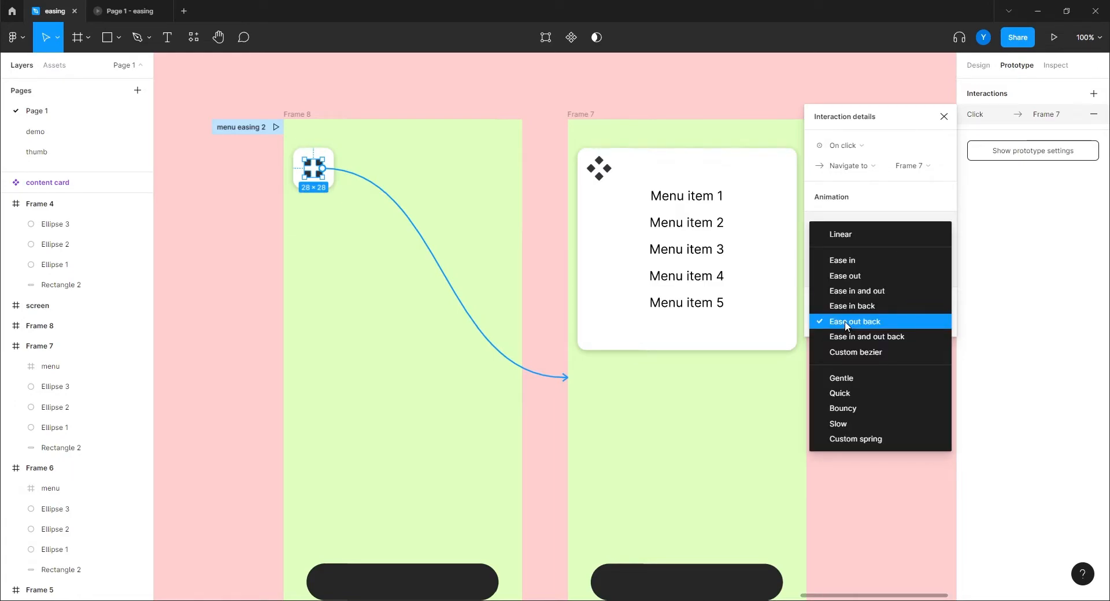
{"action": "left_click", "coordinate": [859, 355]}
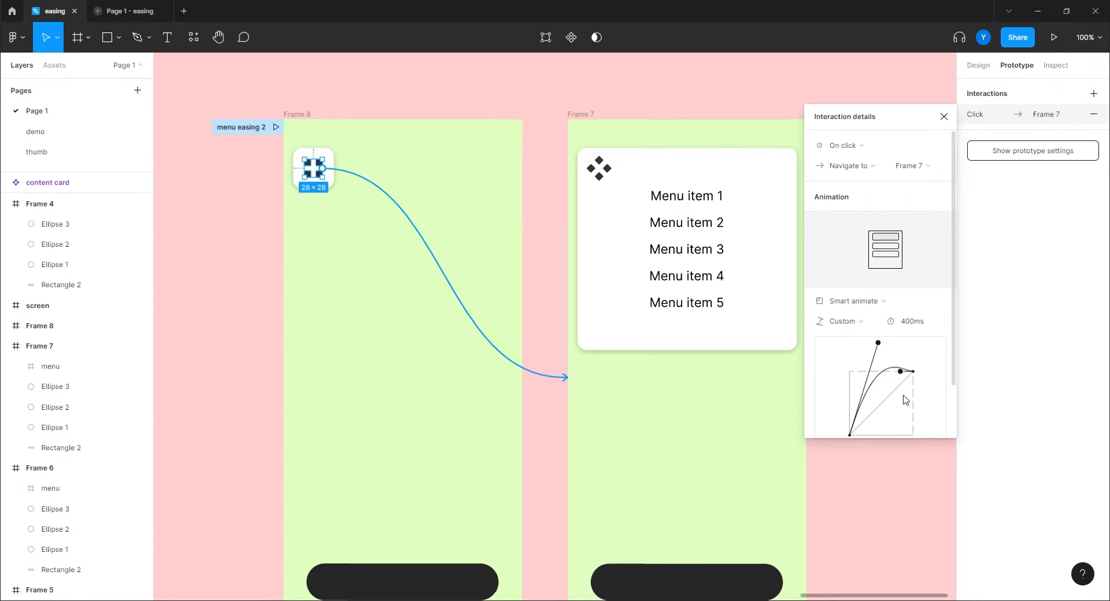
Switch the Frame 8 to Frame 7 transition to Ease out back easing and return it to Custom bezier.
{"action": "scroll", "coordinate": [931, 370], "scroll_direction": "down", "scroll_amount": 1}
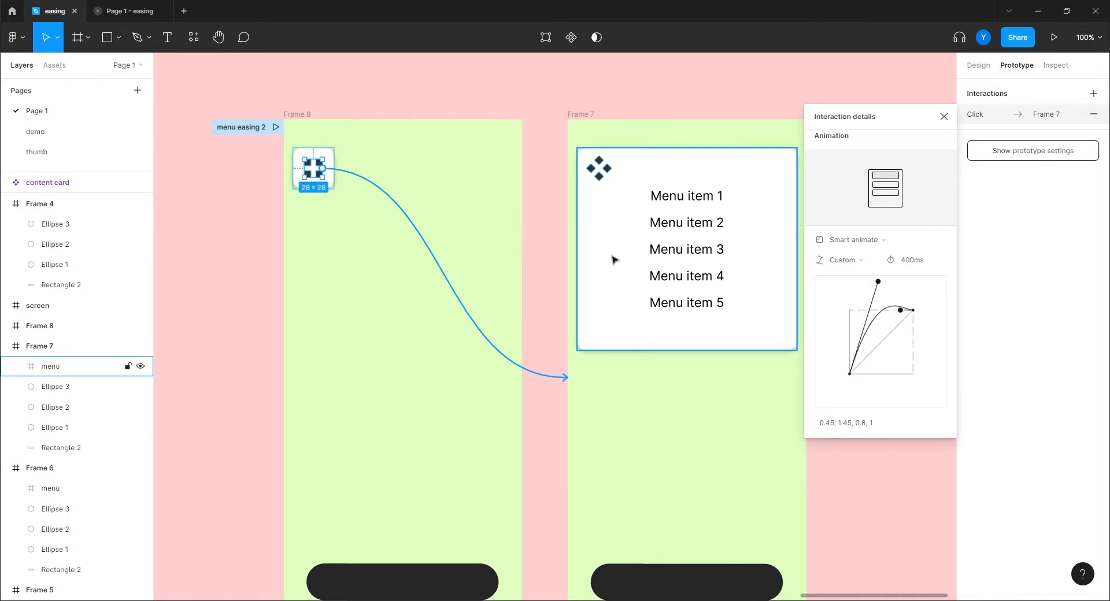
{"action": "left_click", "coordinate": [845, 259]}
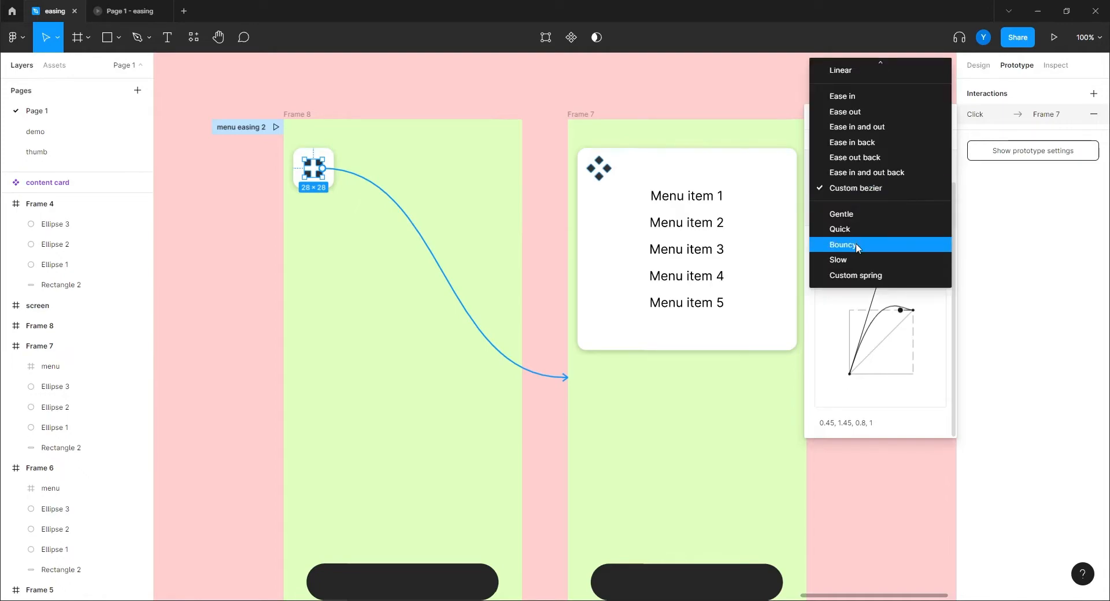
{"action": "left_click", "coordinate": [845, 163]}
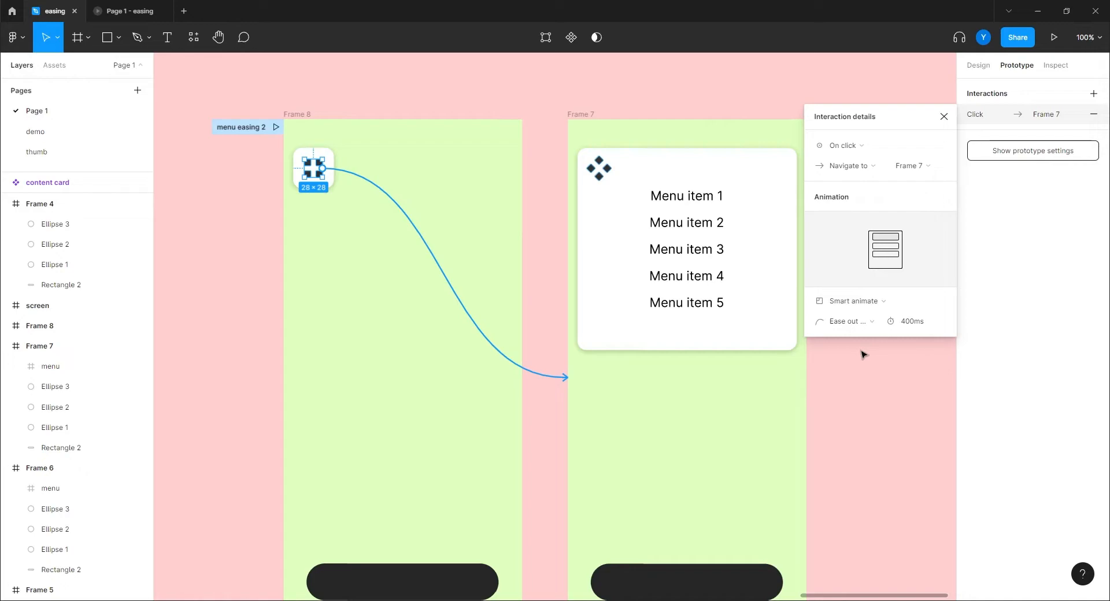
{"action": "left_click", "coordinate": [846, 321]}
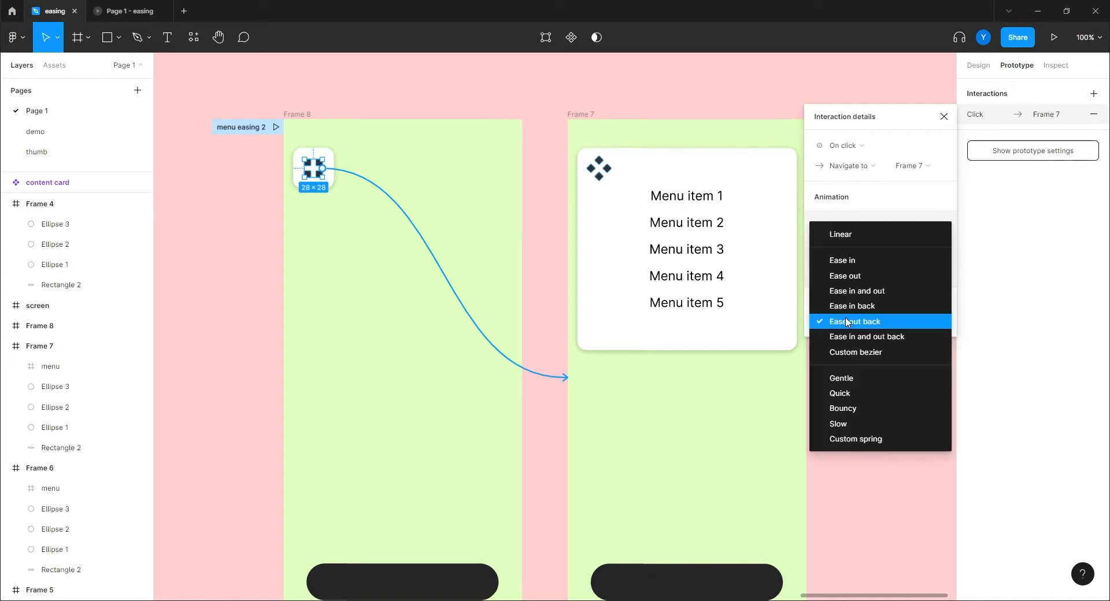
{"action": "left_click", "coordinate": [864, 353]}
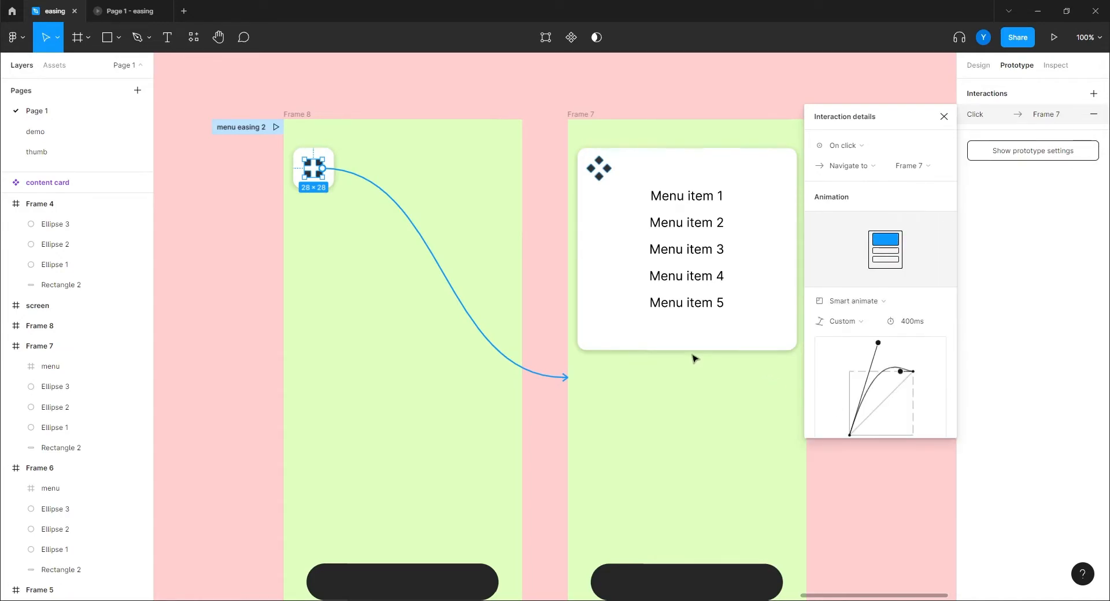
Open and close the menu in the menu easing 2 preview to examine the custom bezier transition.
{"action": "left_click", "coordinate": [127, 9]}
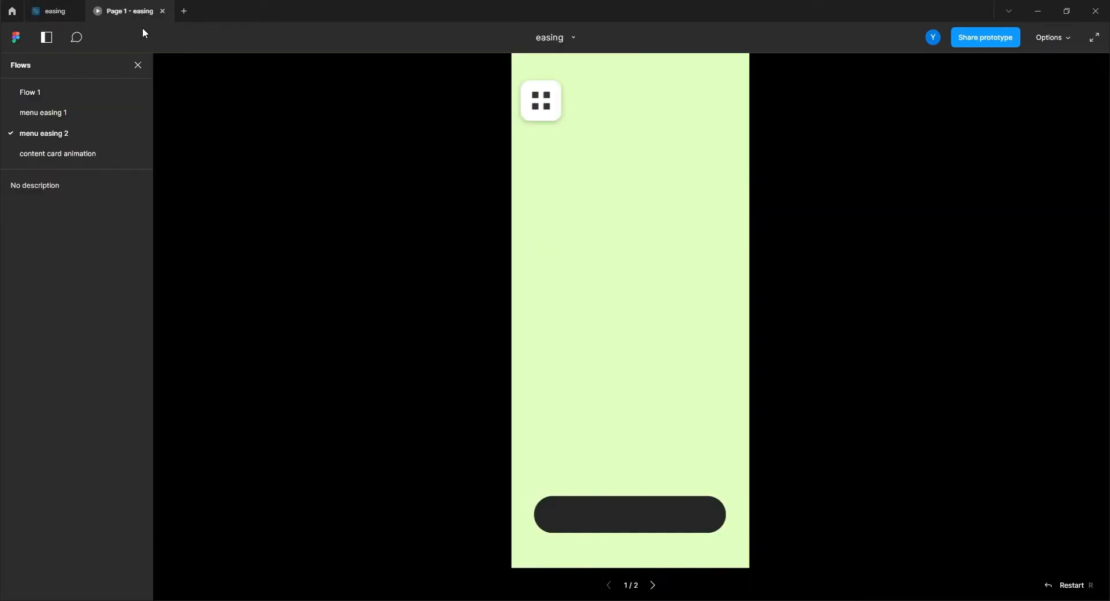
{"action": "left_click", "coordinate": [550, 115]}
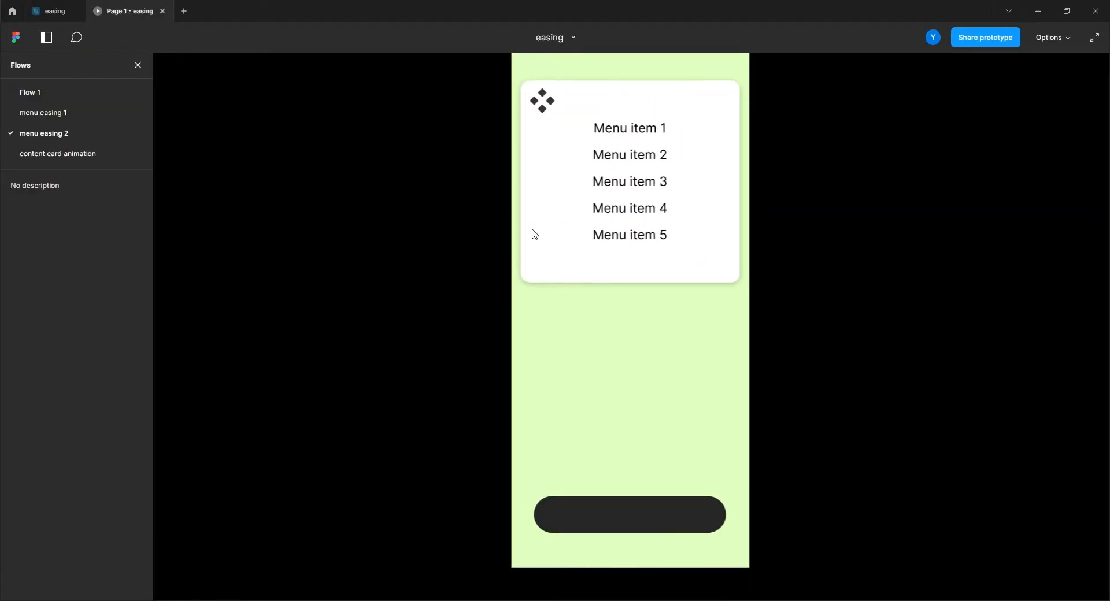
{"action": "left_click", "coordinate": [541, 102]}
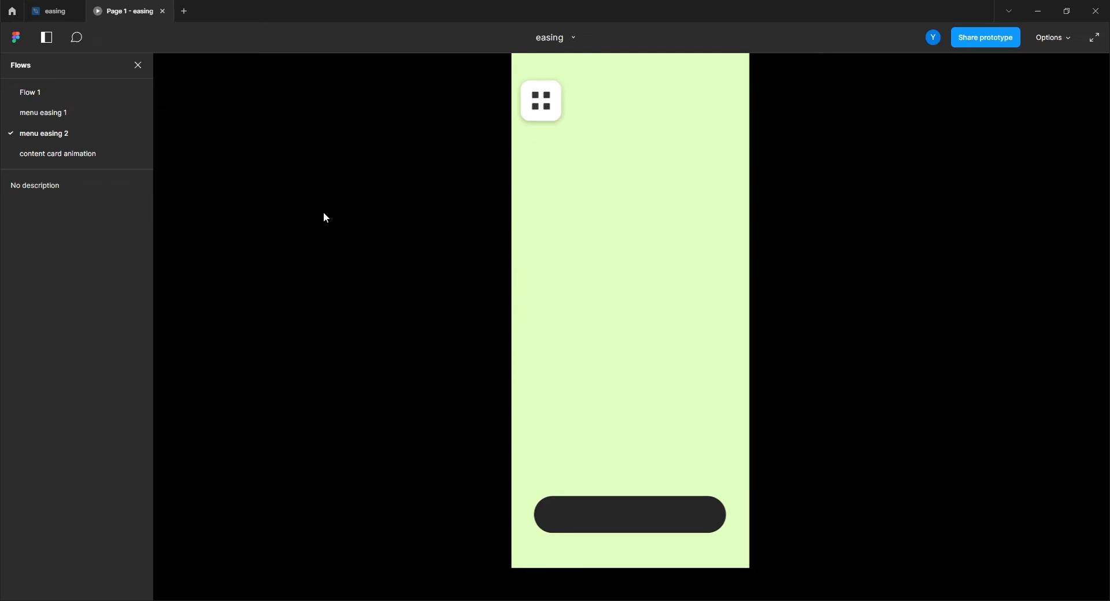
In the design file, reshape the custom bezier with a steeper first handle and a longer second handle, and set the duration to 600 ms.
{"action": "left_click", "coordinate": [63, 11]}
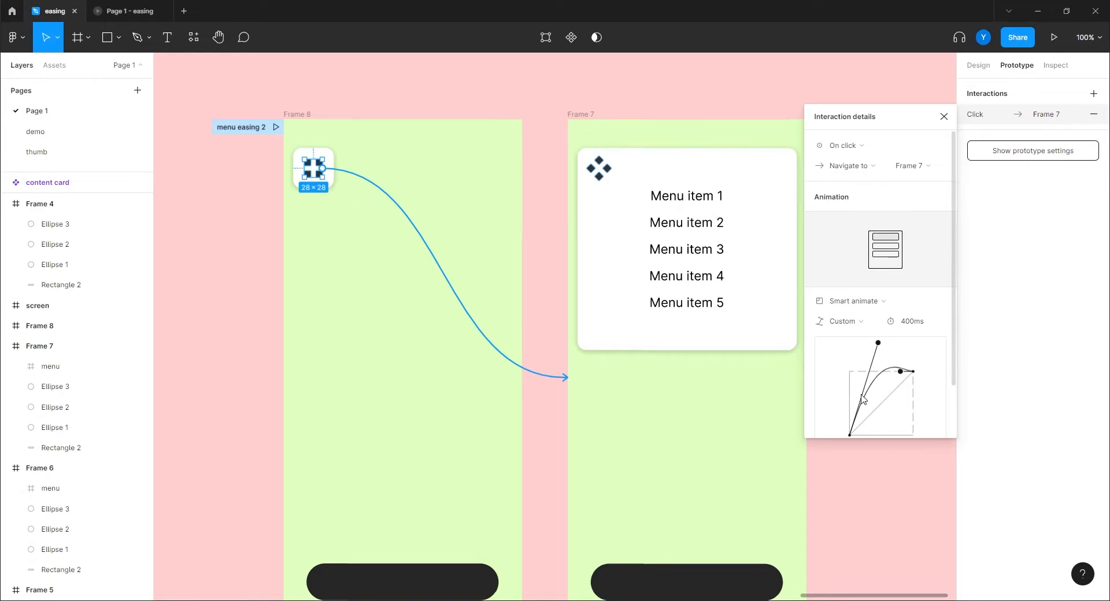
{"action": "left_click_drag", "start_coordinate": [861, 395], "coordinate": [862, 387]}
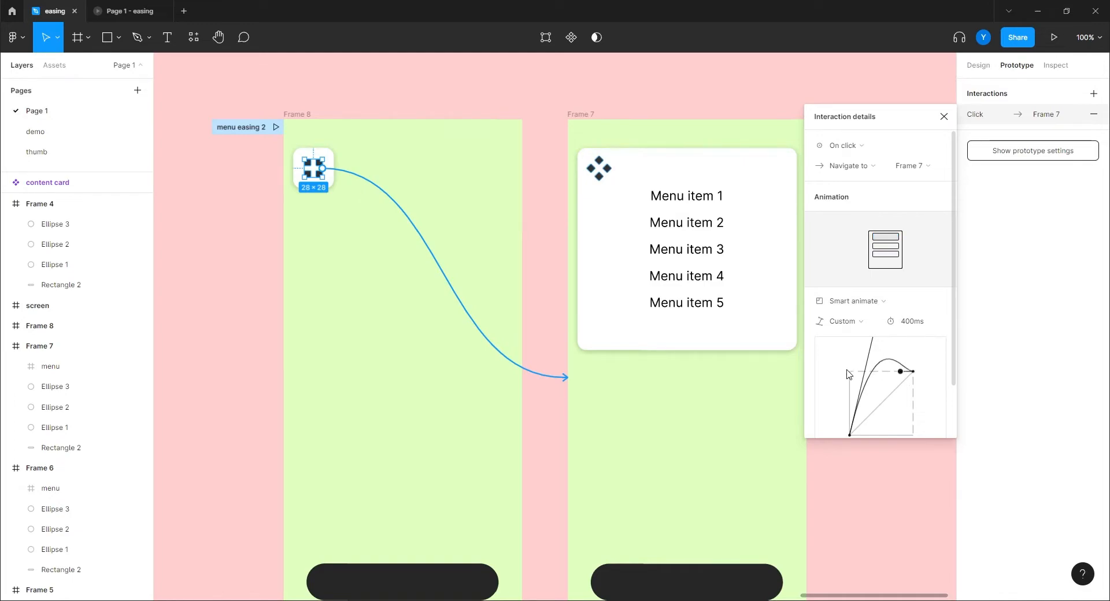
{"action": "left_click_drag", "start_coordinate": [862, 382], "coordinate": [860, 378]}
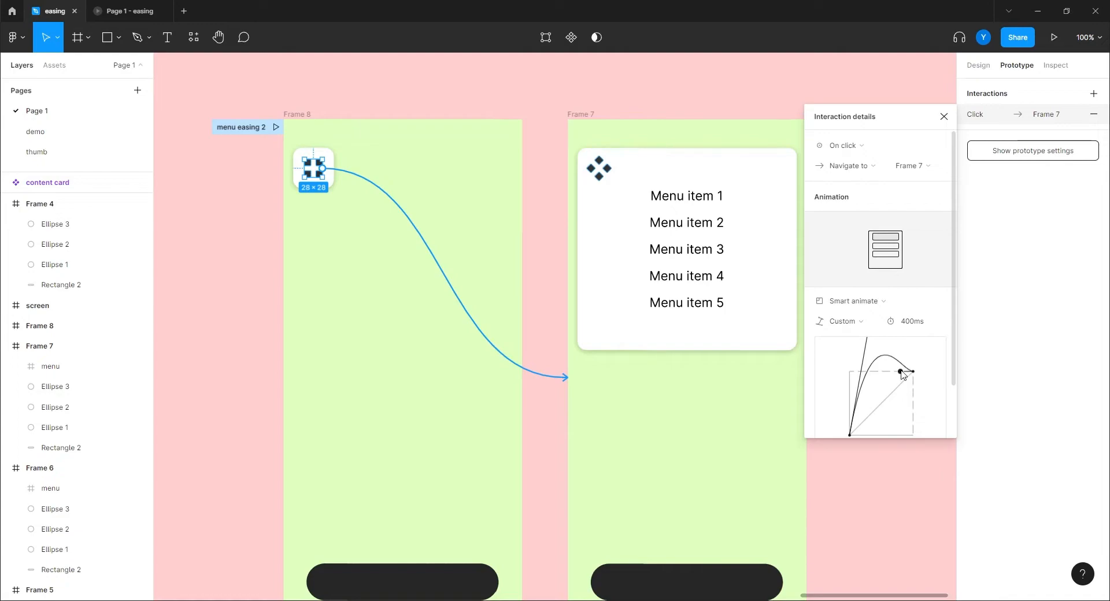
{"action": "left_click_drag", "start_coordinate": [900, 372], "coordinate": [880, 368]}
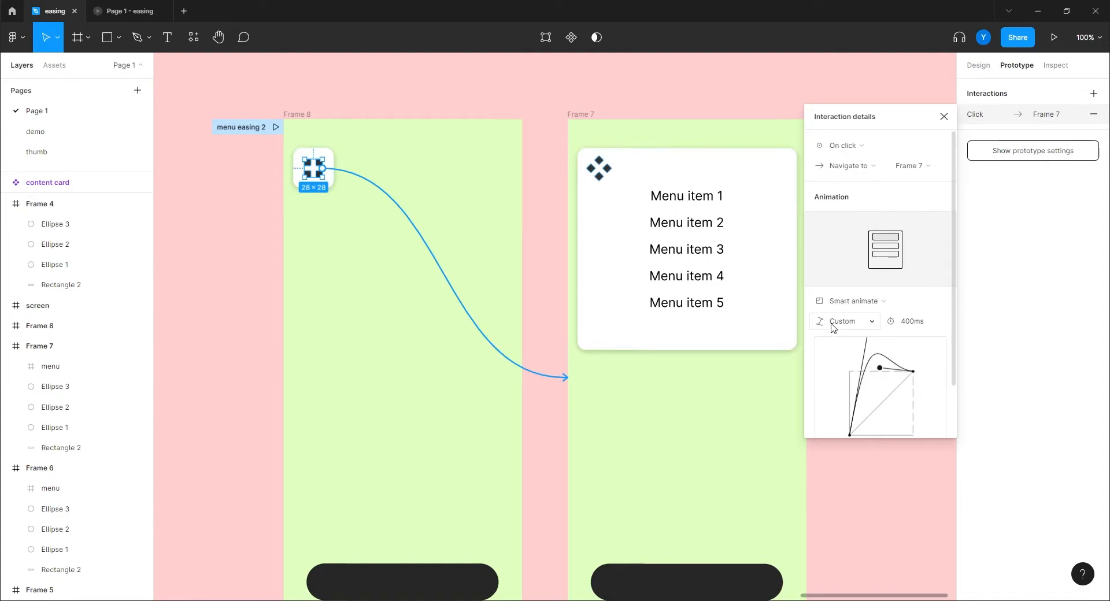
{"action": "left_click", "coordinate": [917, 324]}
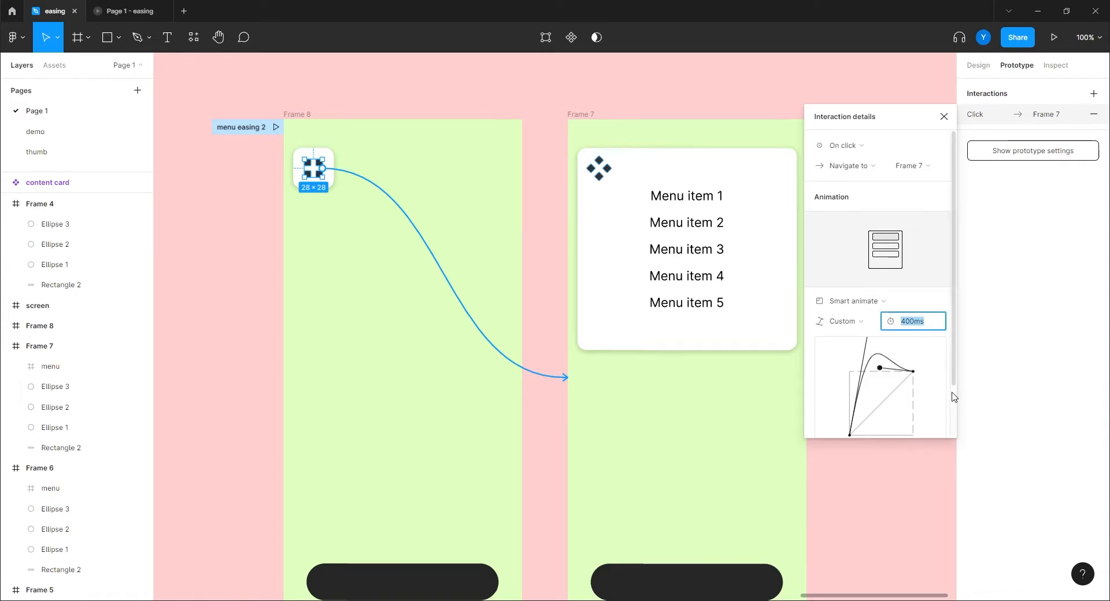
{"action": "type", "text": "600"}
{"action": "key", "text": "Return"}
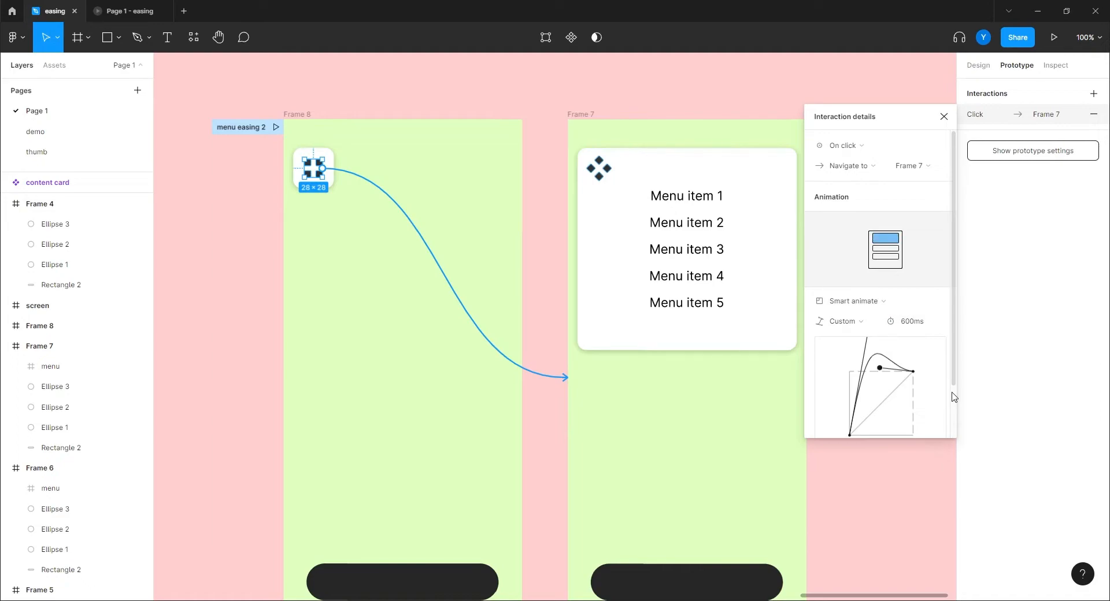
Open and close the menu repeatedly in the menu easing 2 preview to examine the reshaped curve's overshoot.
{"action": "left_click", "coordinate": [128, 12]}
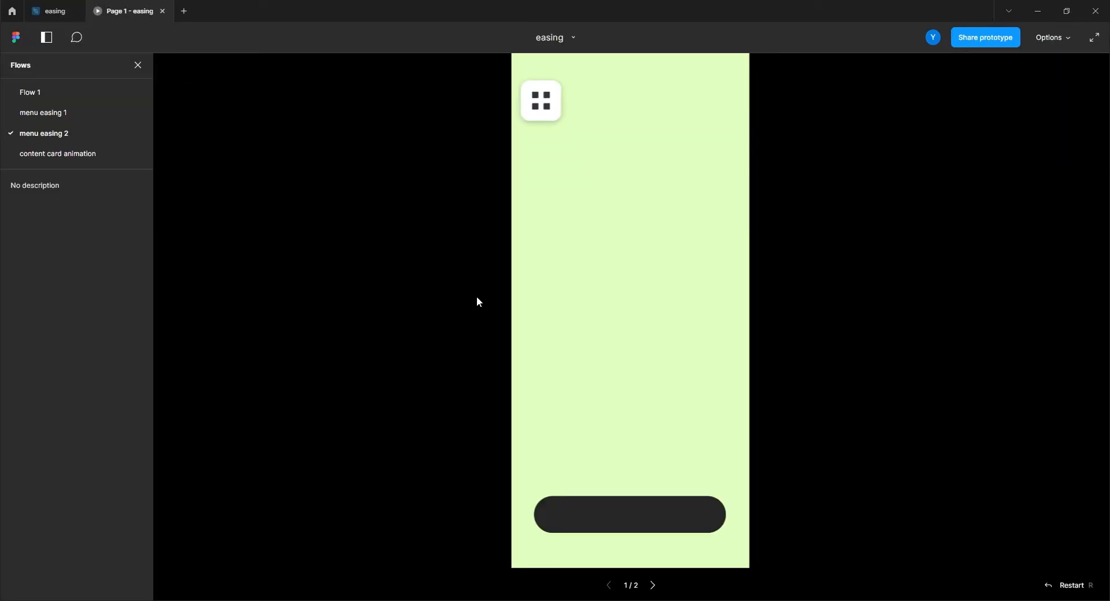
{"action": "left_click", "coordinate": [535, 114]}
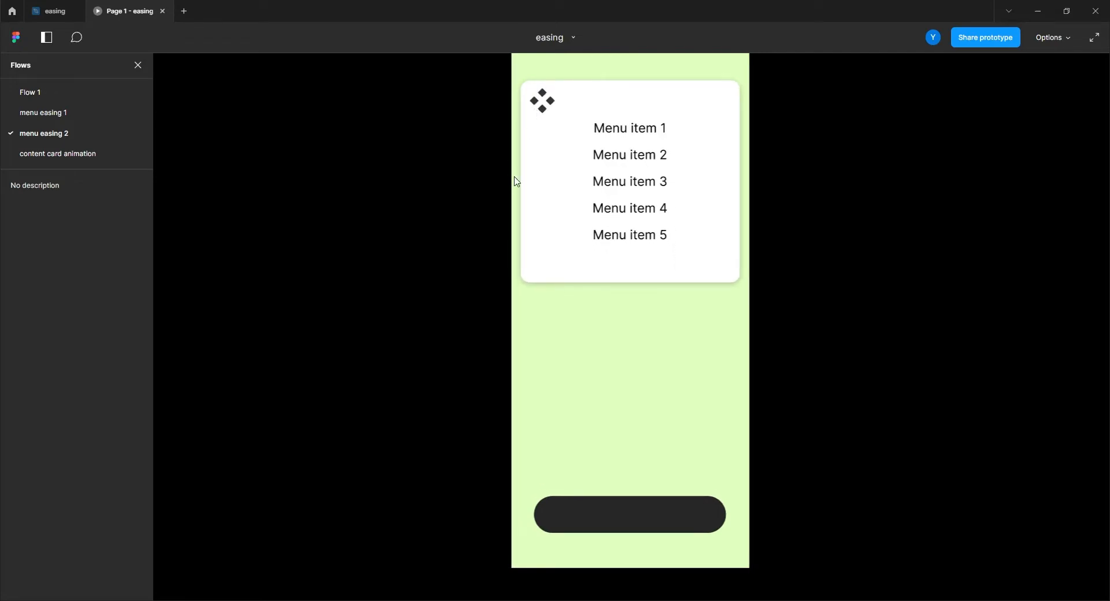
{"action": "left_click", "coordinate": [543, 103]}
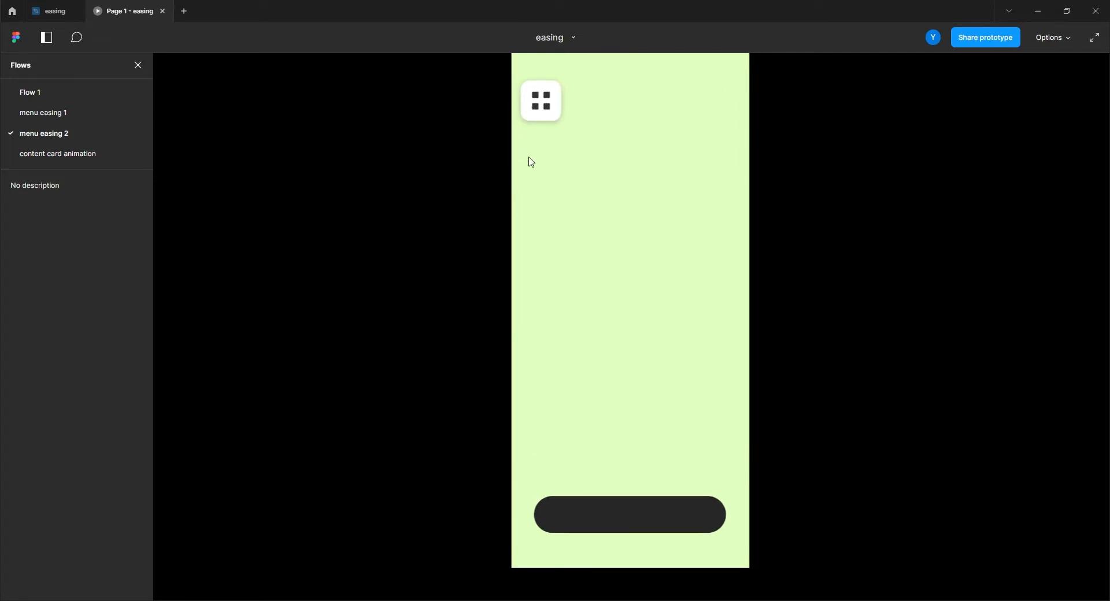
{"action": "left_click", "coordinate": [542, 107]}
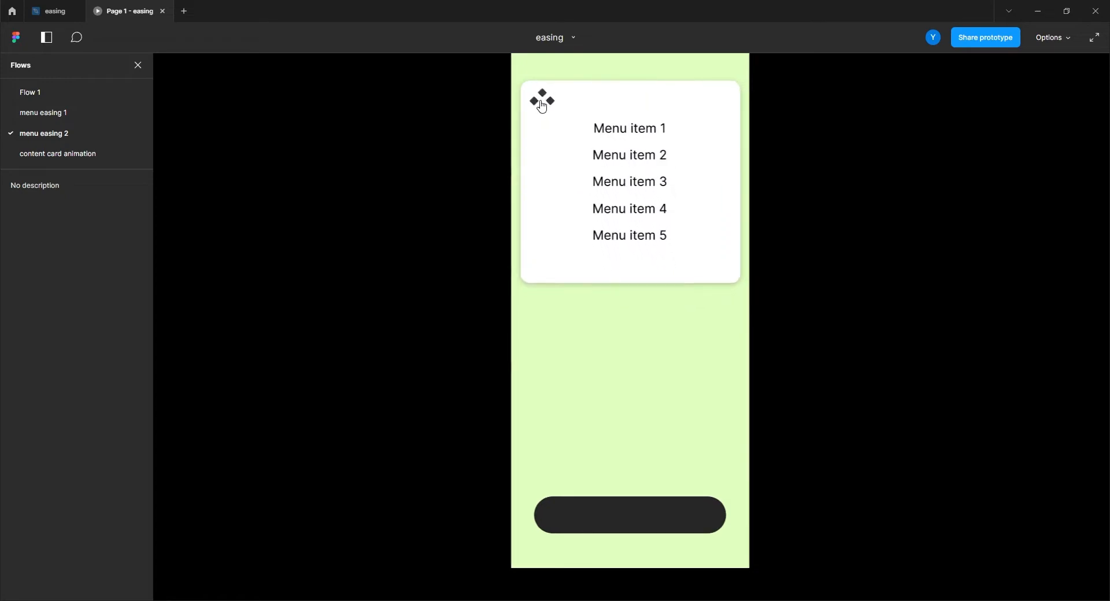
{"action": "left_click", "coordinate": [542, 107]}
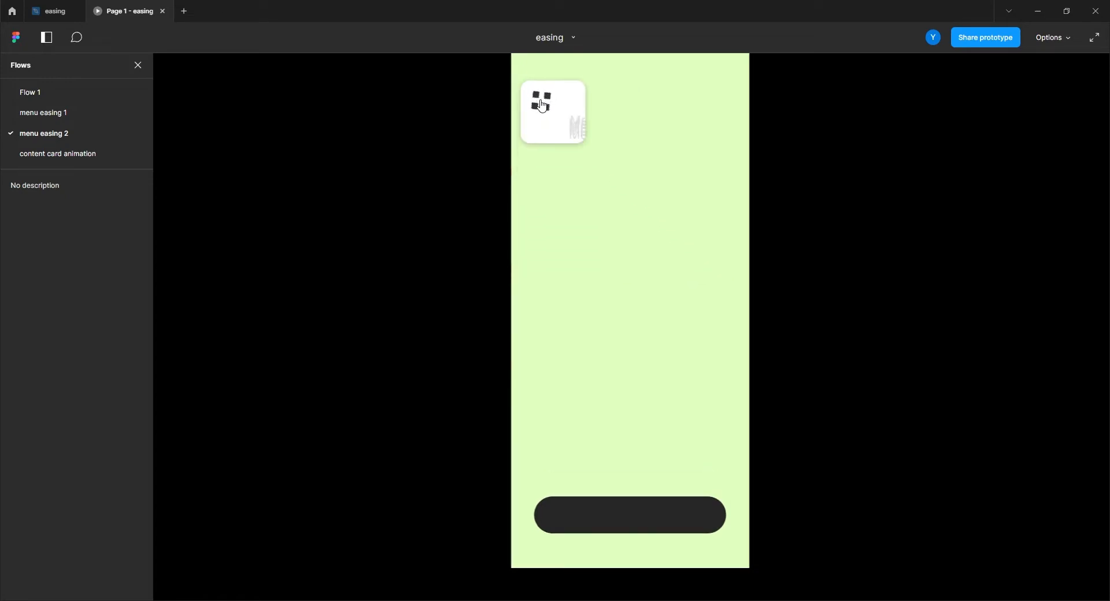
{"action": "left_click", "coordinate": [540, 112]}
{"action": "left_click", "coordinate": [539, 115]}
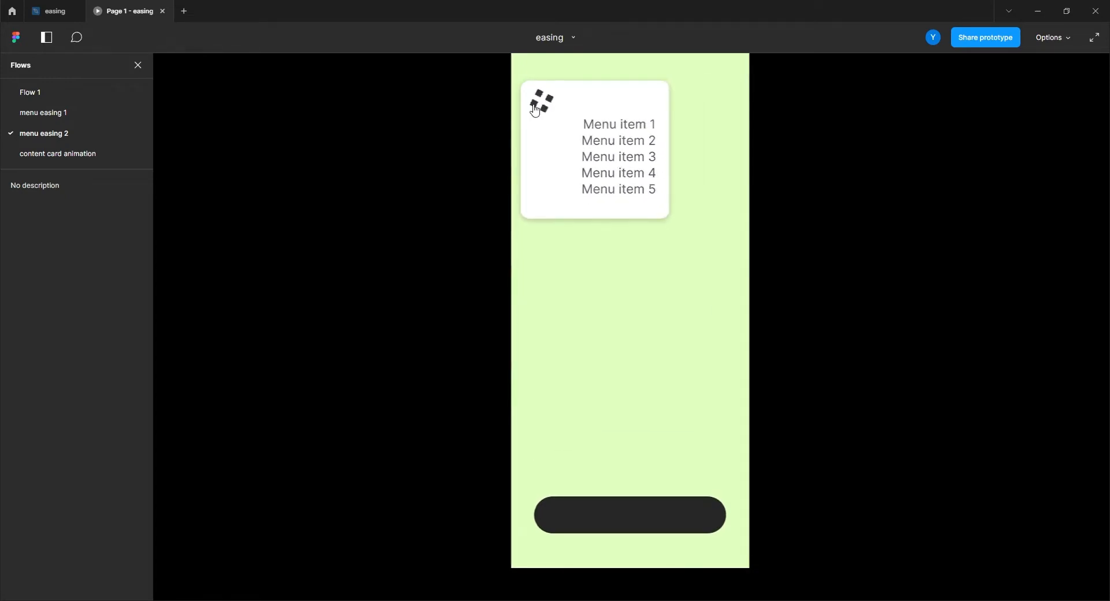
{"action": "left_click", "coordinate": [541, 109]}
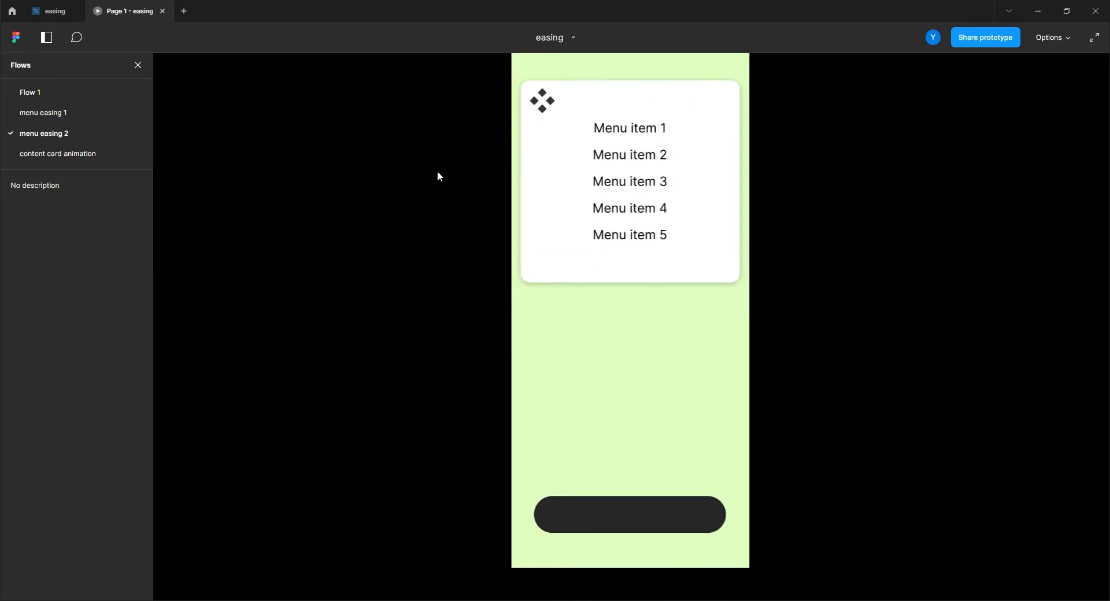
Shorten and raise the custom curve's second handle above the end point, and replay the menu in the preview.
{"action": "left_click", "coordinate": [55, 11]}
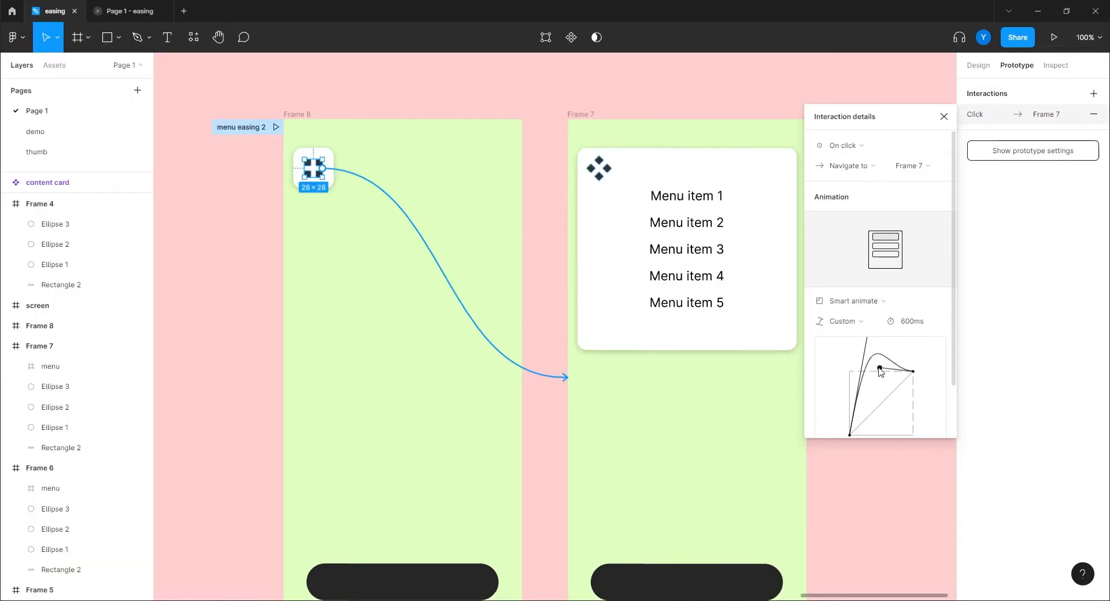
{"action": "left_click_drag", "start_coordinate": [880, 370], "coordinate": [907, 357]}
{"action": "left_click", "coordinate": [130, 11]}
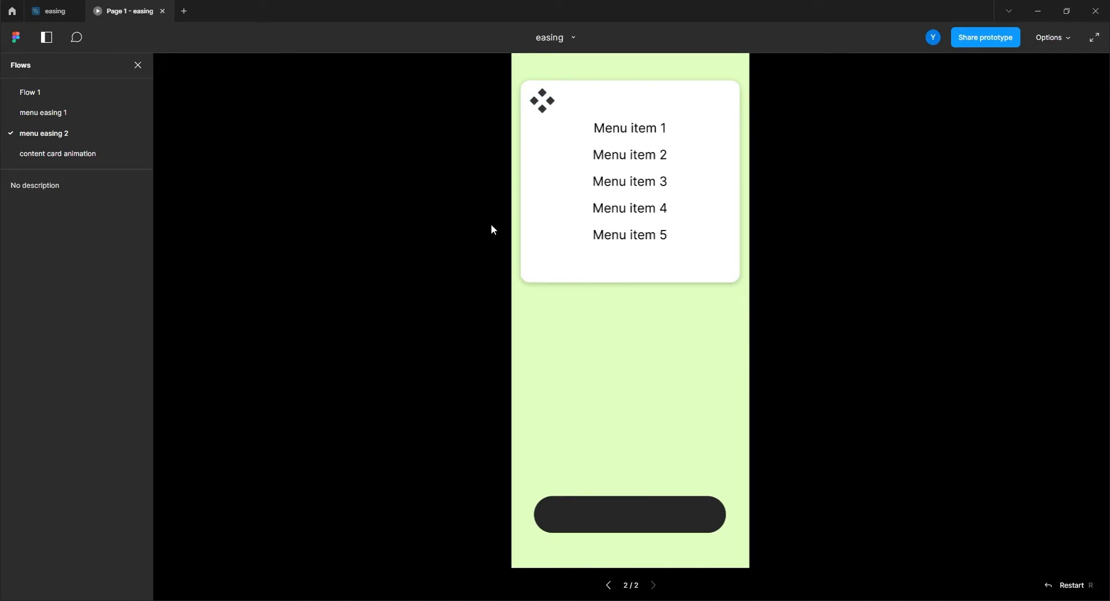
{"action": "left_click", "coordinate": [538, 110]}
{"action": "left_click", "coordinate": [537, 104]}
{"action": "left_click", "coordinate": [537, 108]}
{"action": "left_click", "coordinate": [541, 105]}
Pull the curve's second handle back out, away from the end point, and replay the menu in the preview.
{"action": "left_click", "coordinate": [52, 11]}
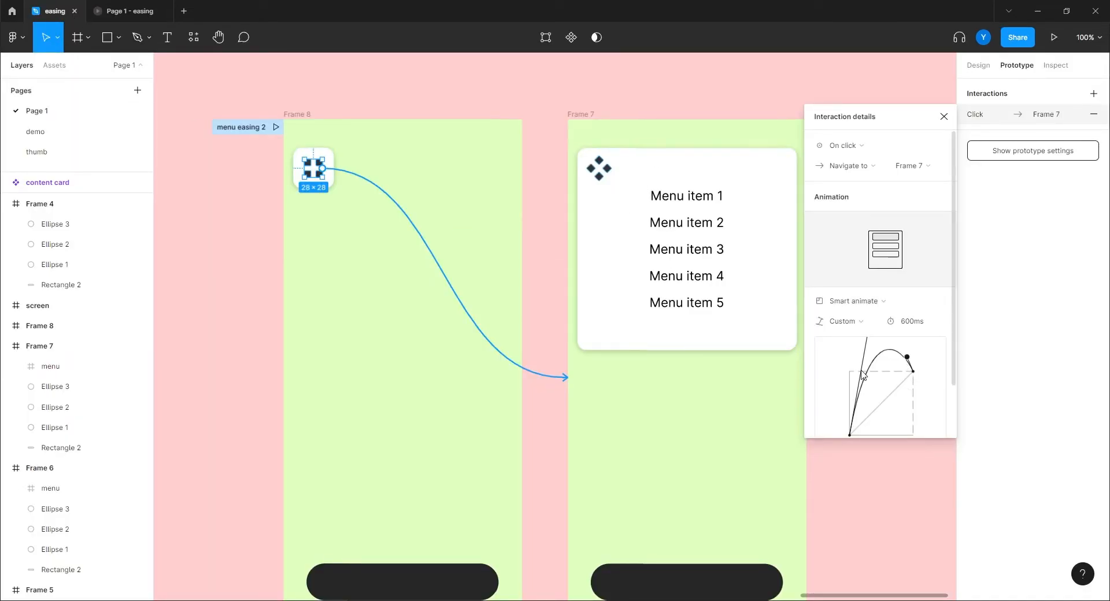
{"action": "left_click_drag", "start_coordinate": [906, 359], "coordinate": [880, 369]}
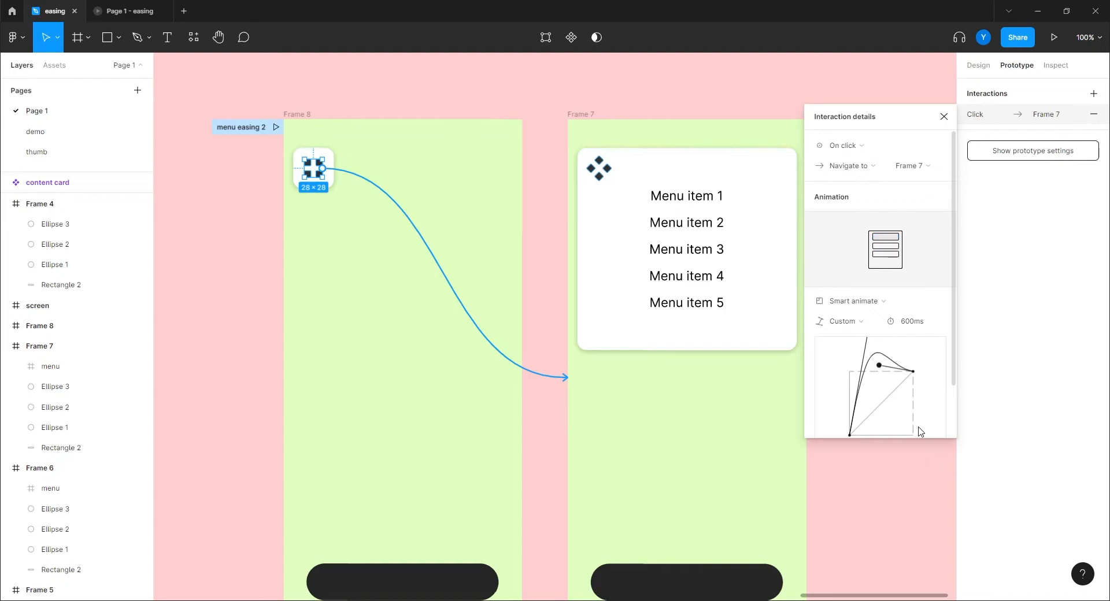
{"action": "left_click", "coordinate": [120, 17]}
{"action": "left_click", "coordinate": [541, 103]}
{"action": "left_click", "coordinate": [538, 109]}
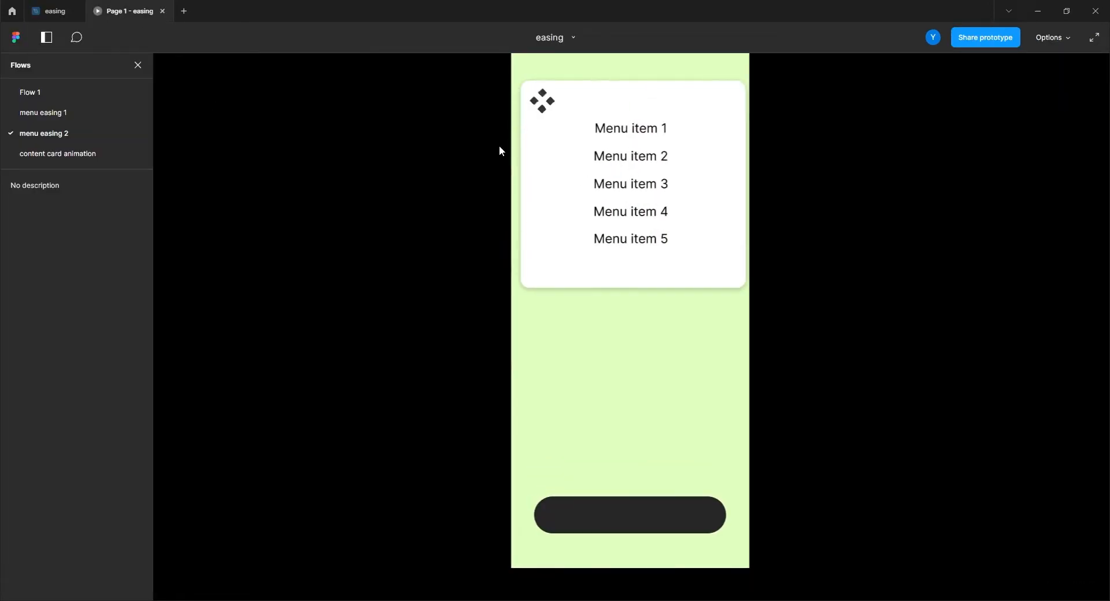
In the design file, set the easing to Ease in back, convert it to Custom bezier to show its curve, and close the interaction details.
{"action": "left_click", "coordinate": [51, 11]}
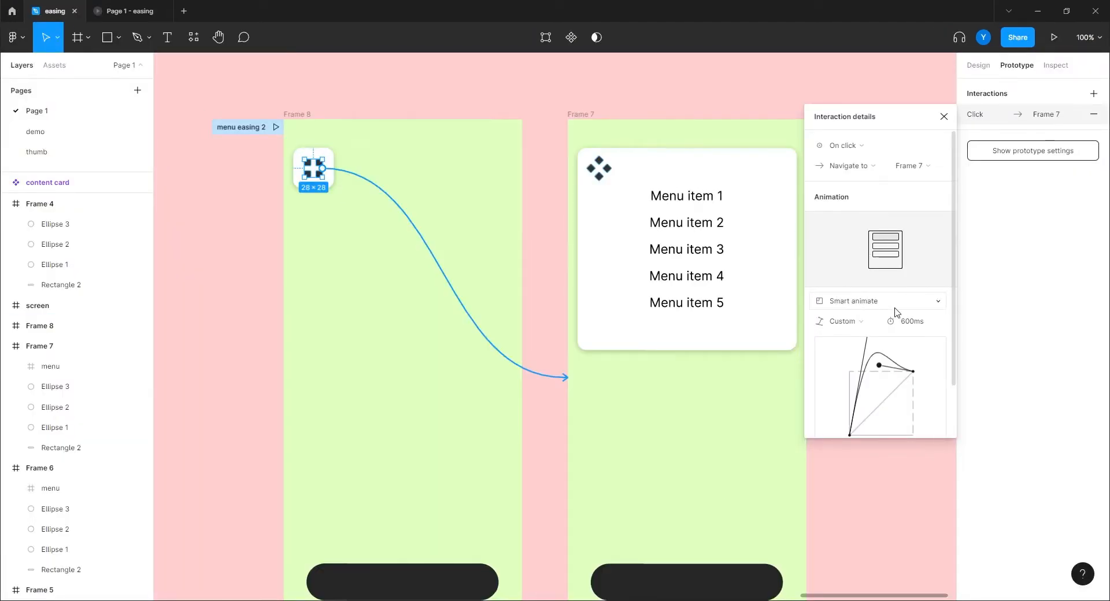
{"action": "left_click", "coordinate": [842, 322]}
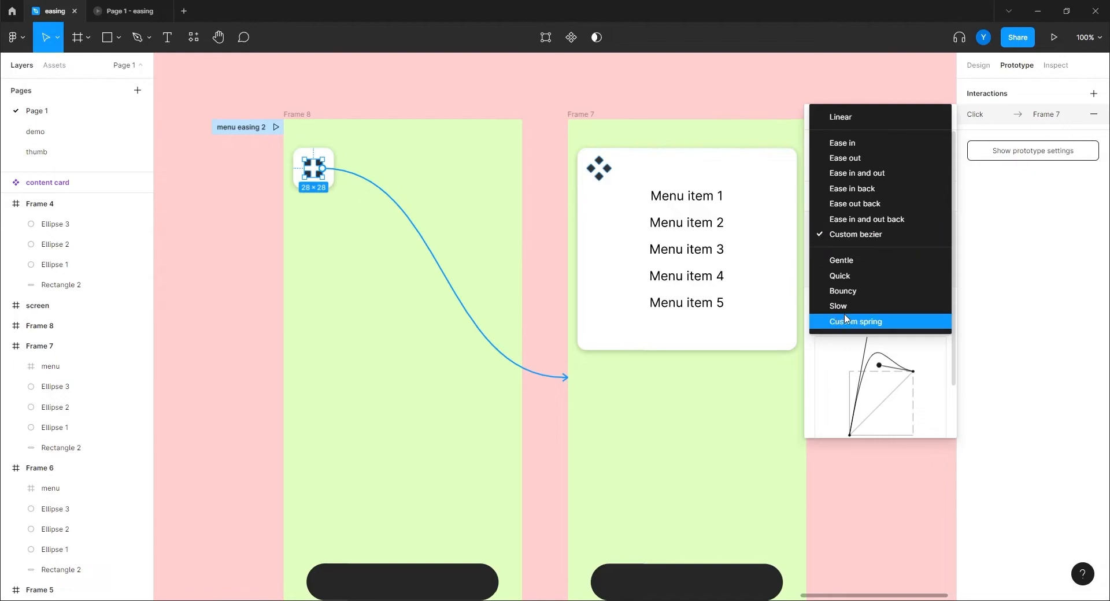
{"action": "left_click", "coordinate": [853, 190]}
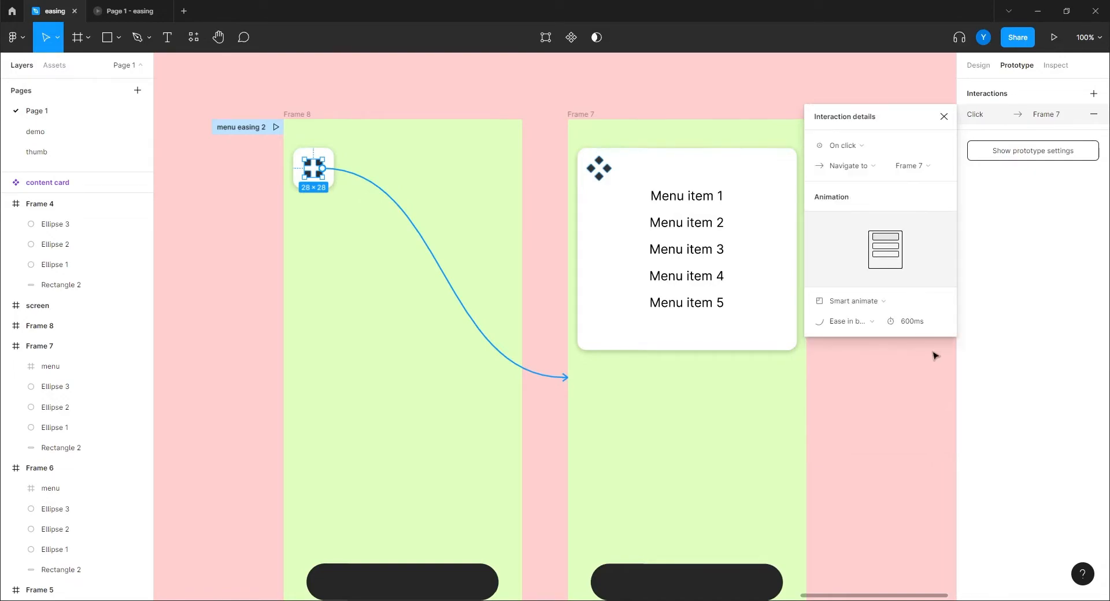
{"action": "left_click", "coordinate": [834, 324]}
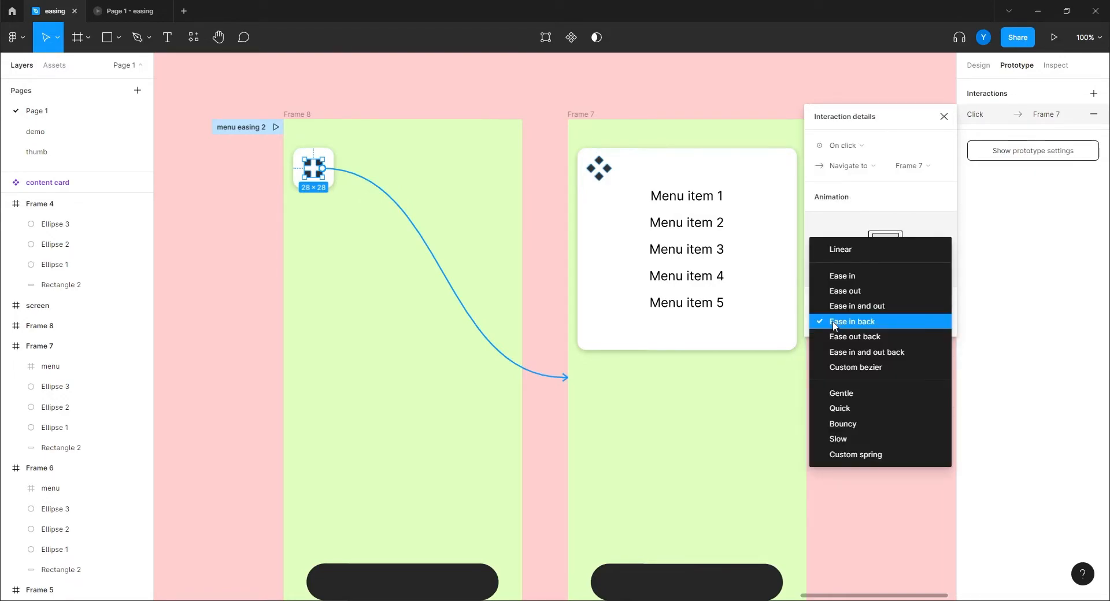
{"action": "left_click", "coordinate": [842, 368]}
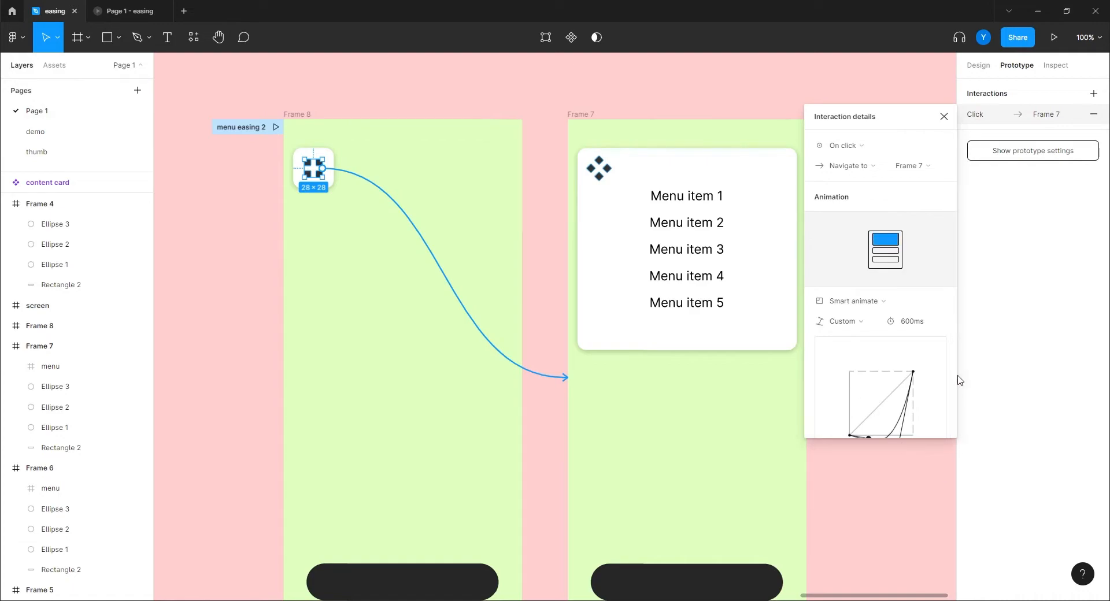
{"action": "left_click_drag", "start_coordinate": [957, 384], "coordinate": [956, 453]}
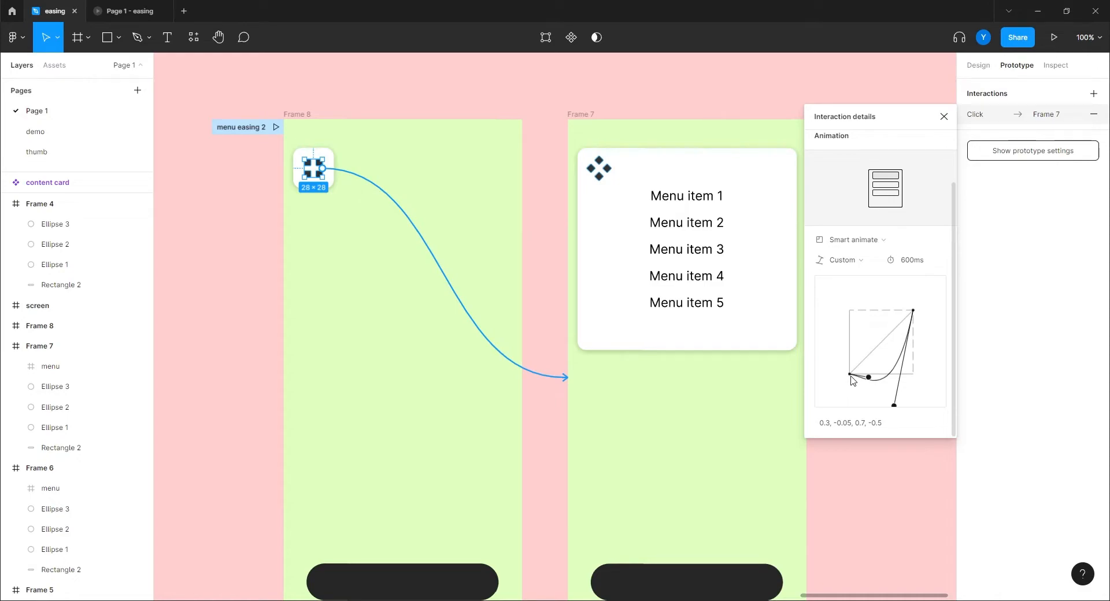
{"action": "left_click", "coordinate": [801, 436]}
{"action": "left_click", "coordinate": [759, 279]}
Select the three pink circles in Frame 3 of Flow 1 and move them fully inside the frame.
{"action": "left_click_drag", "start_coordinate": [746, 229], "coordinate": [767, 503]}
{"action": "left_click_drag", "start_coordinate": [611, 189], "coordinate": [756, 434]}
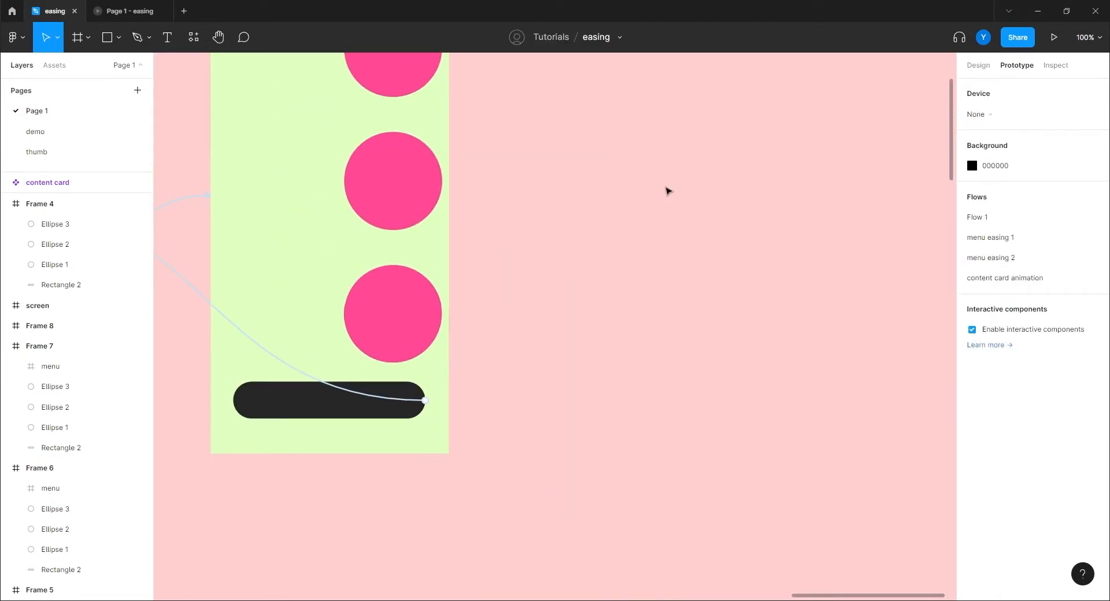
{"action": "key", "text": "ctrl+minus"}
{"action": "key", "text": "ctrl+minus"}
{"action": "left_click_drag", "start_coordinate": [420, 239], "coordinate": [581, 242]}
{"action": "key", "text": "ctrl+plus"}
{"action": "left_click_drag", "start_coordinate": [414, 300], "coordinate": [527, 314]}
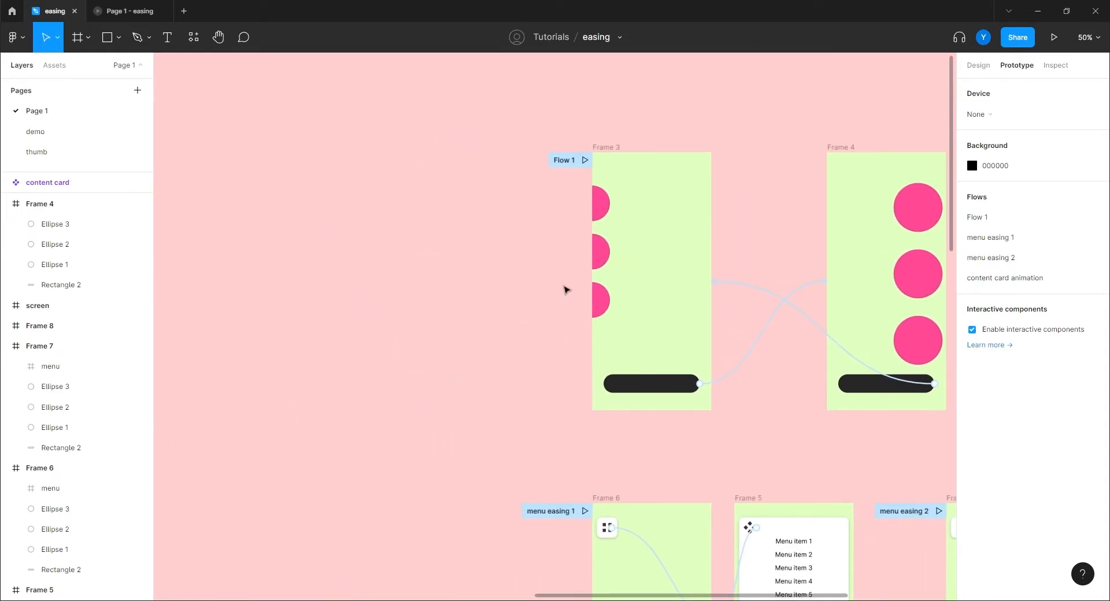
{"action": "left_click_drag", "start_coordinate": [626, 189], "coordinate": [633, 313]}
{"action": "left_click_drag", "start_coordinate": [783, 340], "coordinate": [632, 317]}
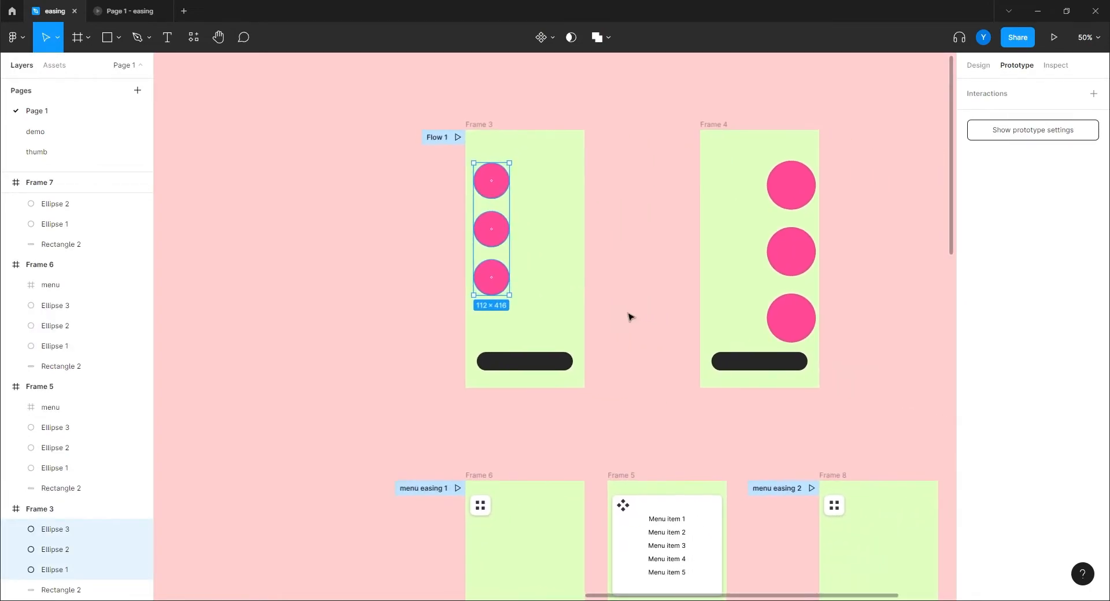
Select the three pink circles in Frame 3 and nudge them slightly further inside the frame.
{"action": "left_click_drag", "start_coordinate": [565, 263], "coordinate": [583, 346]}
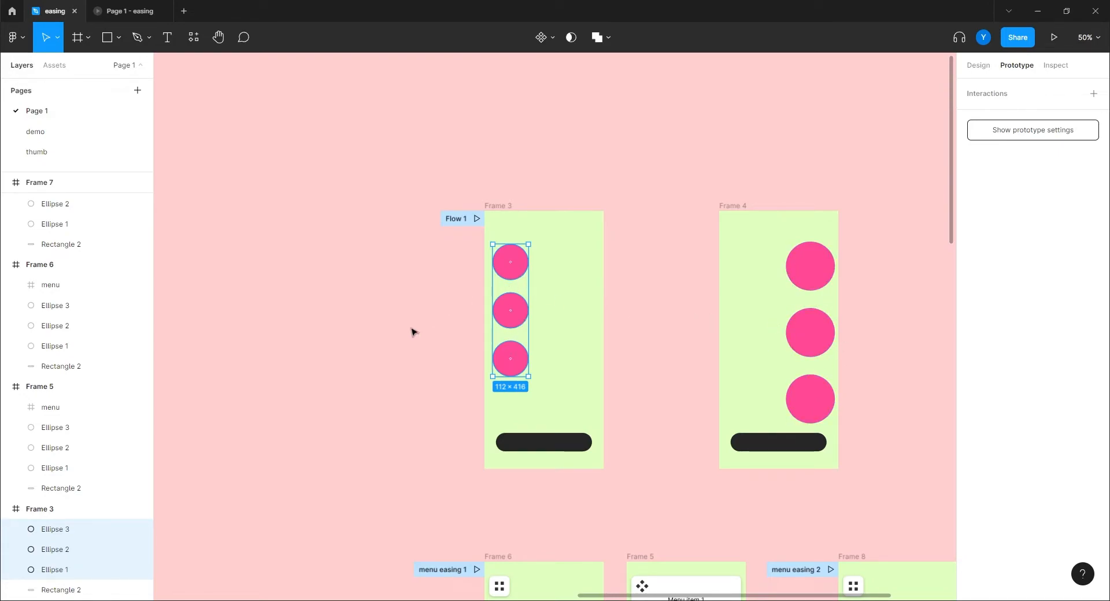
{"action": "key", "text": "shift+0"}
{"action": "left_click", "coordinate": [350, 321]}
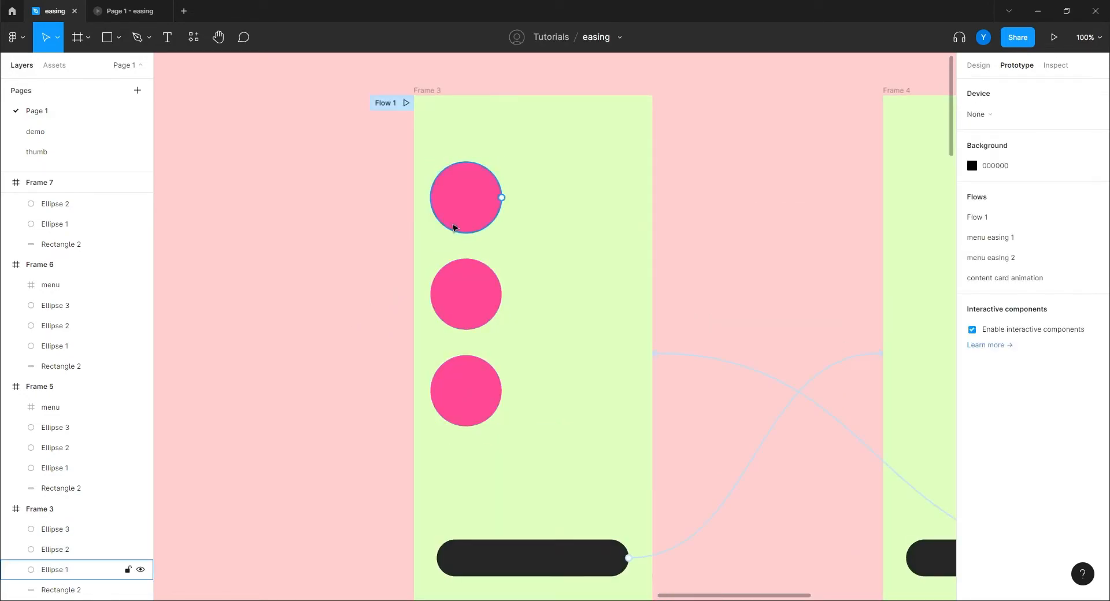
{"action": "left_click_drag", "start_coordinate": [523, 160], "coordinate": [453, 399]}
{"action": "left_click_drag", "start_coordinate": [736, 409], "coordinate": [538, 371]}
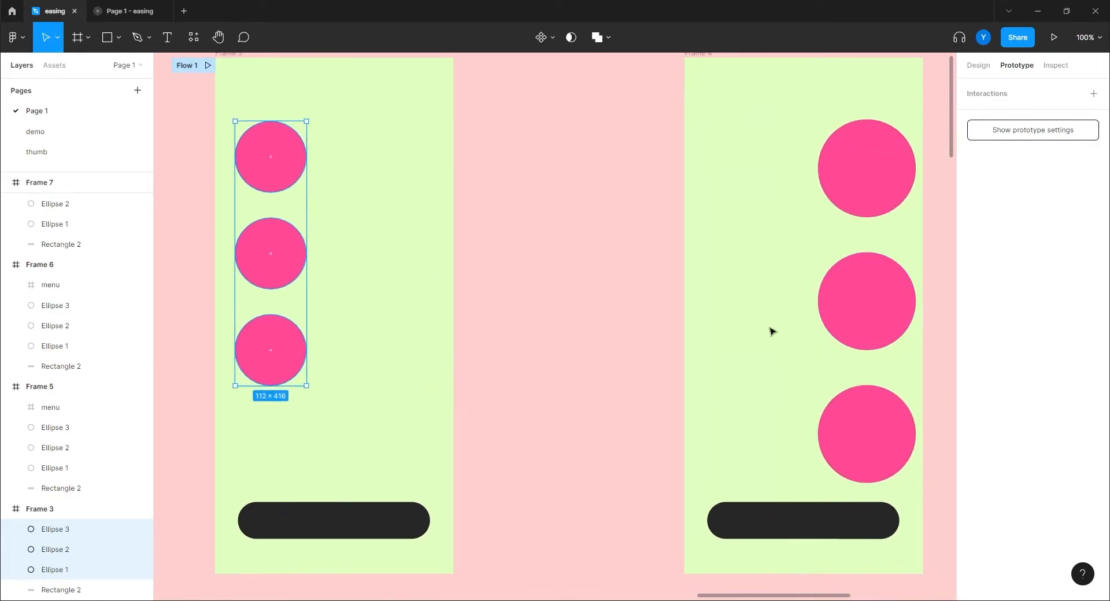
{"action": "left_click_drag", "start_coordinate": [515, 283], "coordinate": [649, 329]}
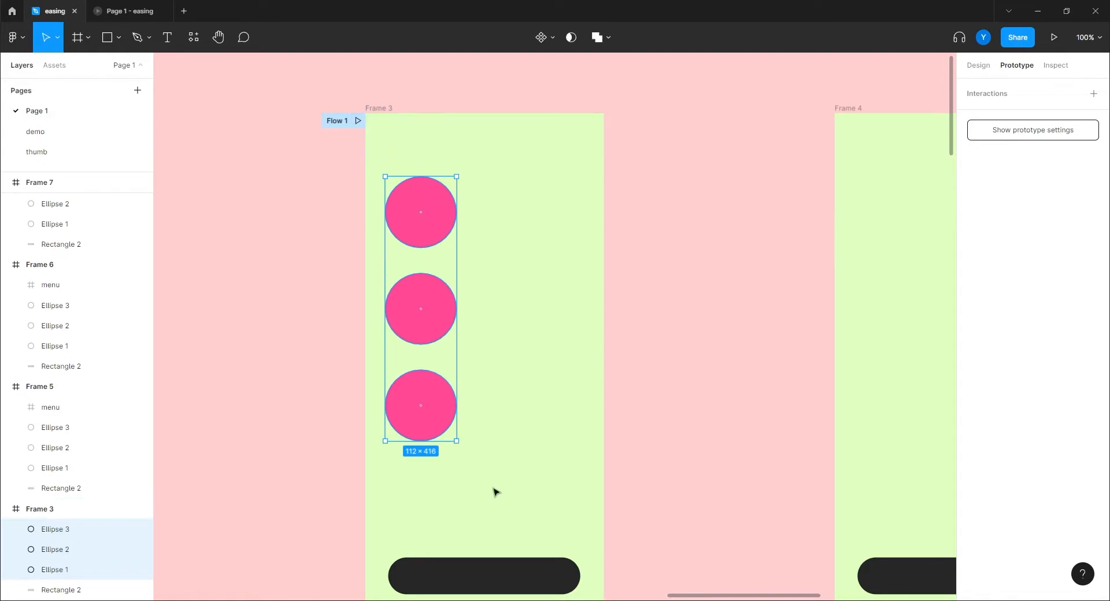
Open the interaction from Frame 3's black bar to Frame 4 and convert its easing to Custom bezier.
{"action": "left_click_drag", "start_coordinate": [581, 576], "coordinate": [929, 237]}
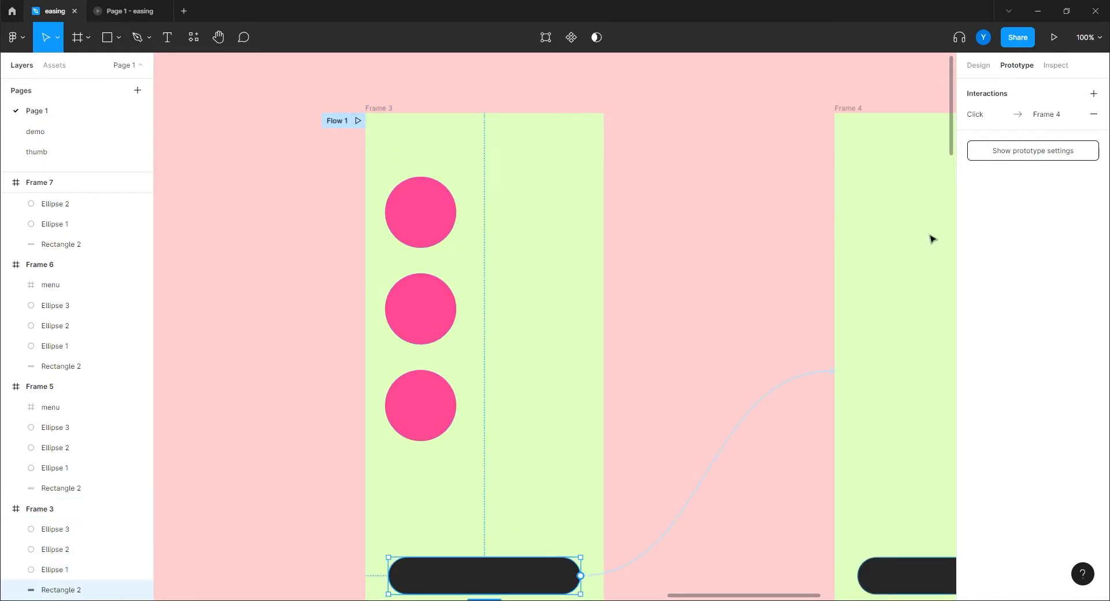
{"action": "left_click", "coordinate": [684, 519]}
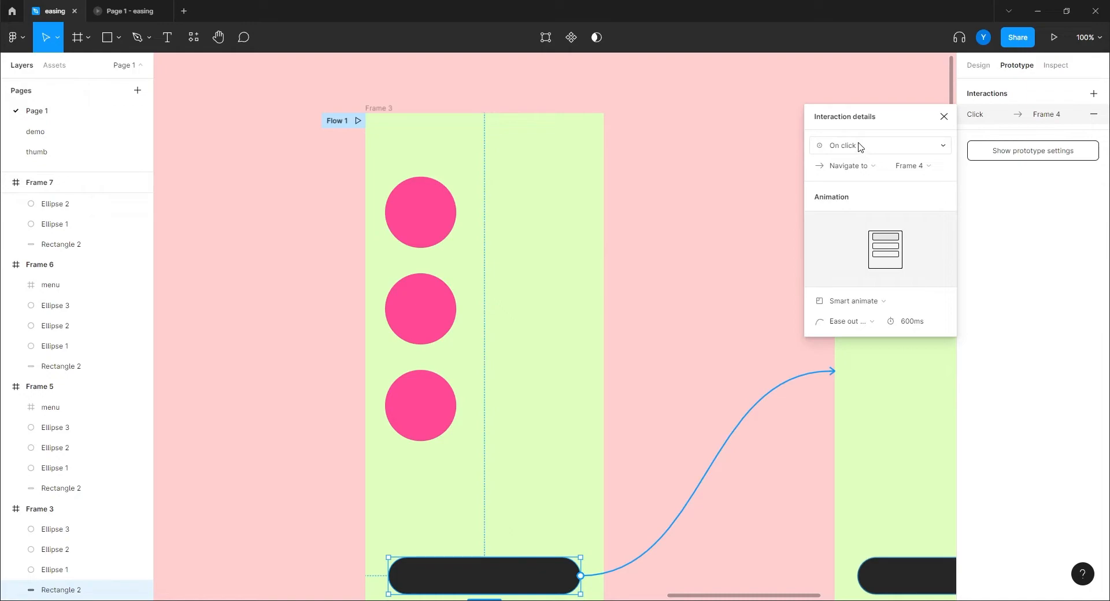
{"action": "left_click", "coordinate": [858, 326]}
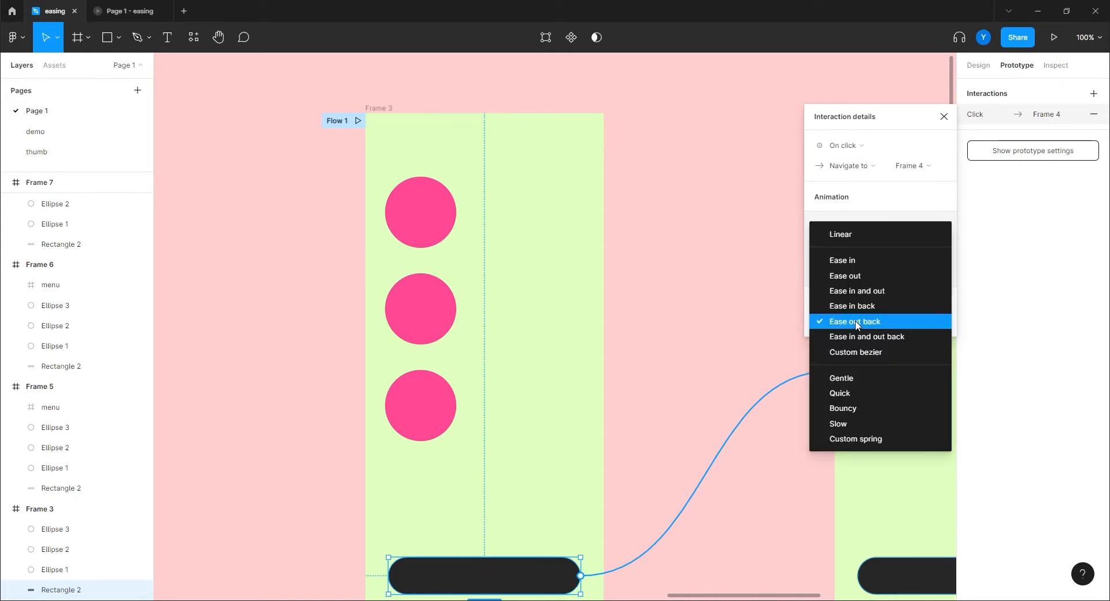
{"action": "left_click", "coordinate": [862, 353]}
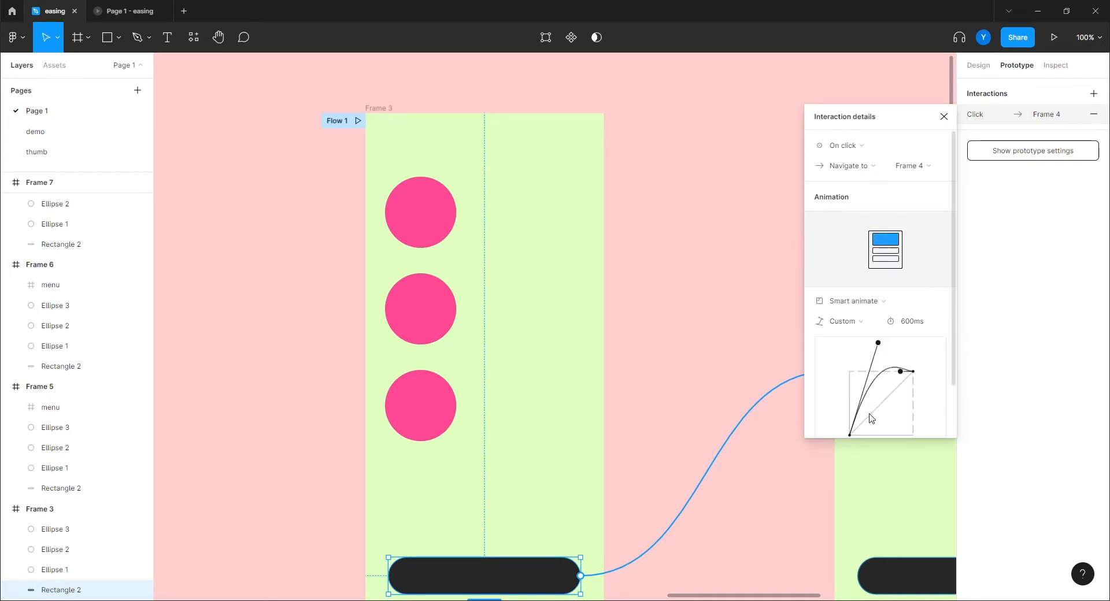
{"action": "scroll", "coordinate": [923, 379], "scroll_direction": "down", "scroll_amount": 2}
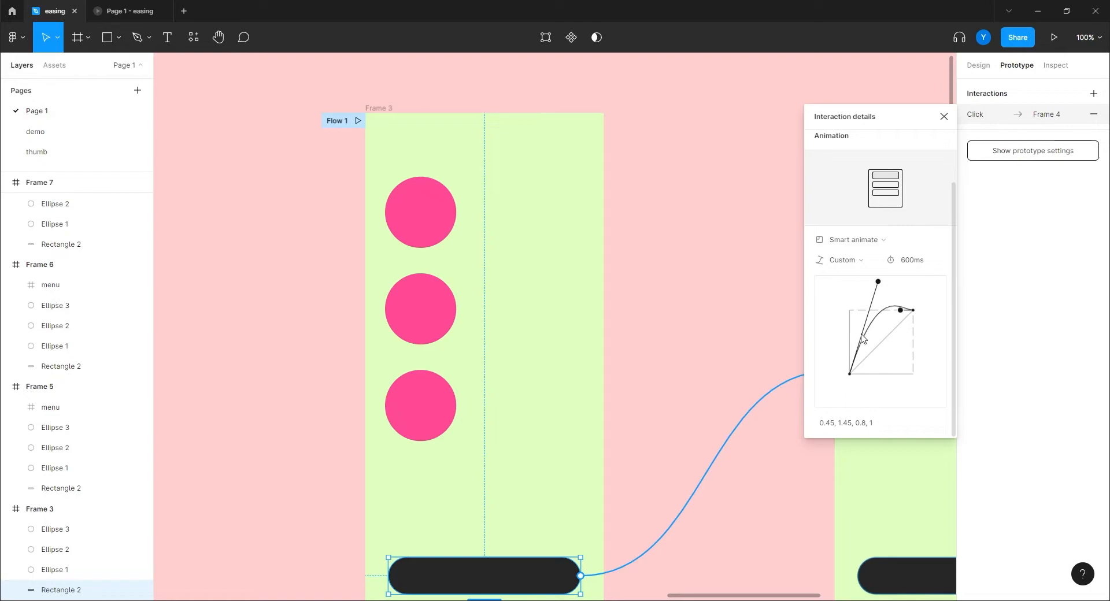
Reshape the custom curve to 0.82, -0.7, 0.23, 1.71, with its handles extending below the start and above the end.
{"action": "left_click_drag", "start_coordinate": [871, 326], "coordinate": [886, 403]}
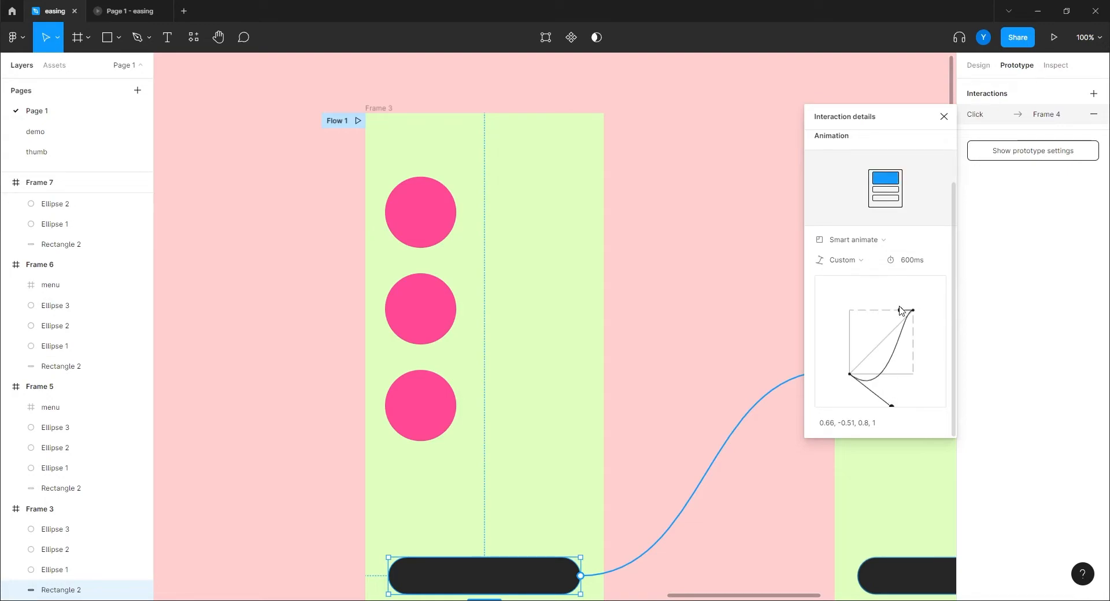
{"action": "left_click_drag", "start_coordinate": [900, 310], "coordinate": [873, 283]}
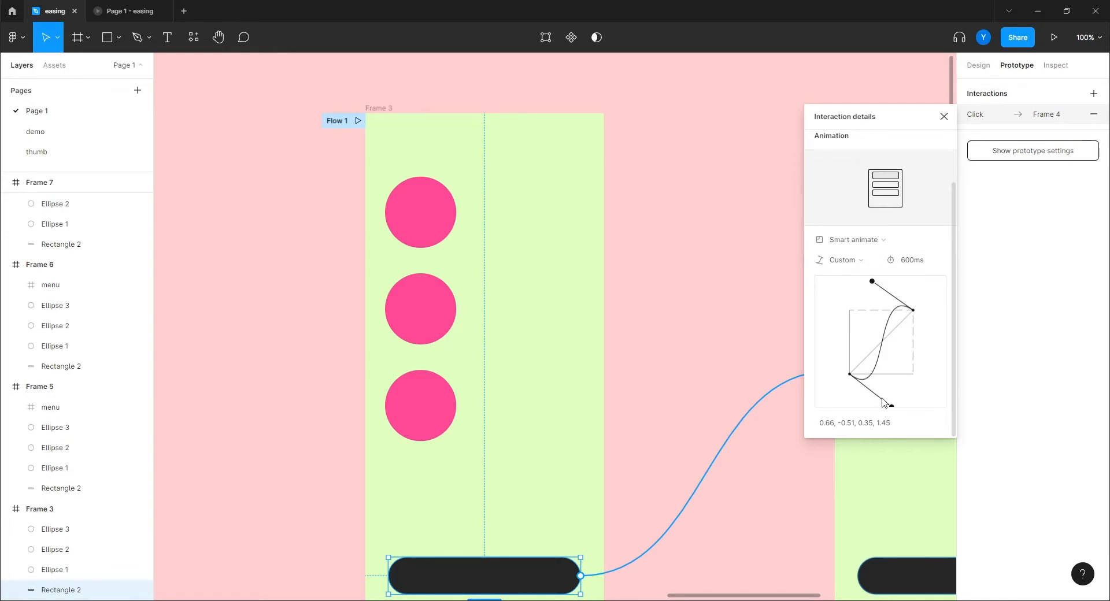
{"action": "left_click_drag", "start_coordinate": [872, 283], "coordinate": [865, 270]}
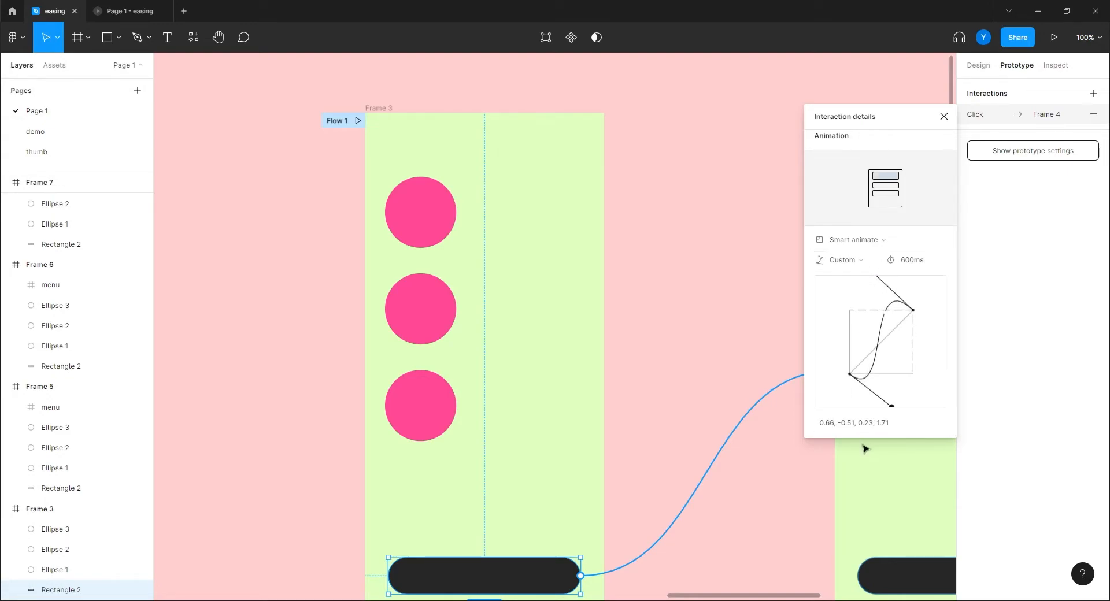
{"action": "left_click_drag", "start_coordinate": [891, 406], "coordinate": [883, 406]}
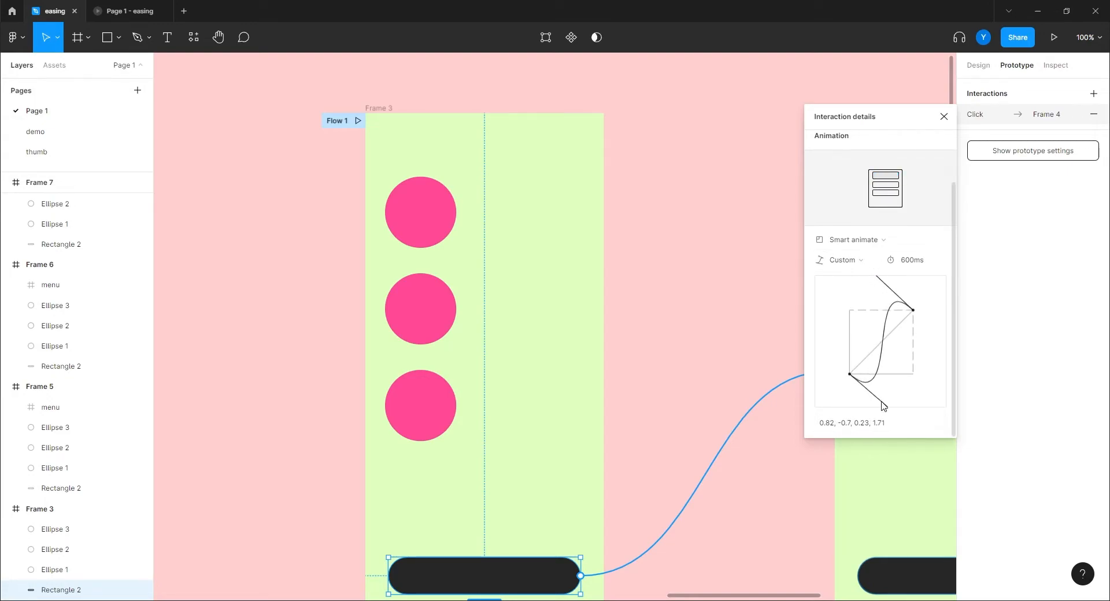
Set the transition duration to 800 ms and play the circle animation both ways in the Flow 1 preview.
{"action": "left_click", "coordinate": [913, 261]}
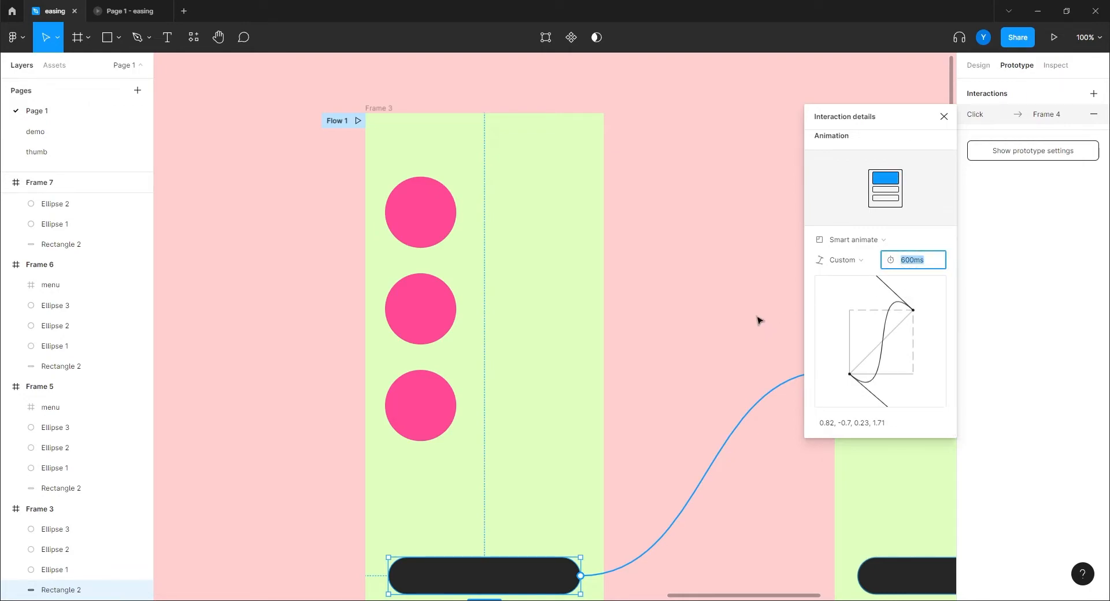
{"action": "type", "text": "800"}
{"action": "key", "text": "Return"}
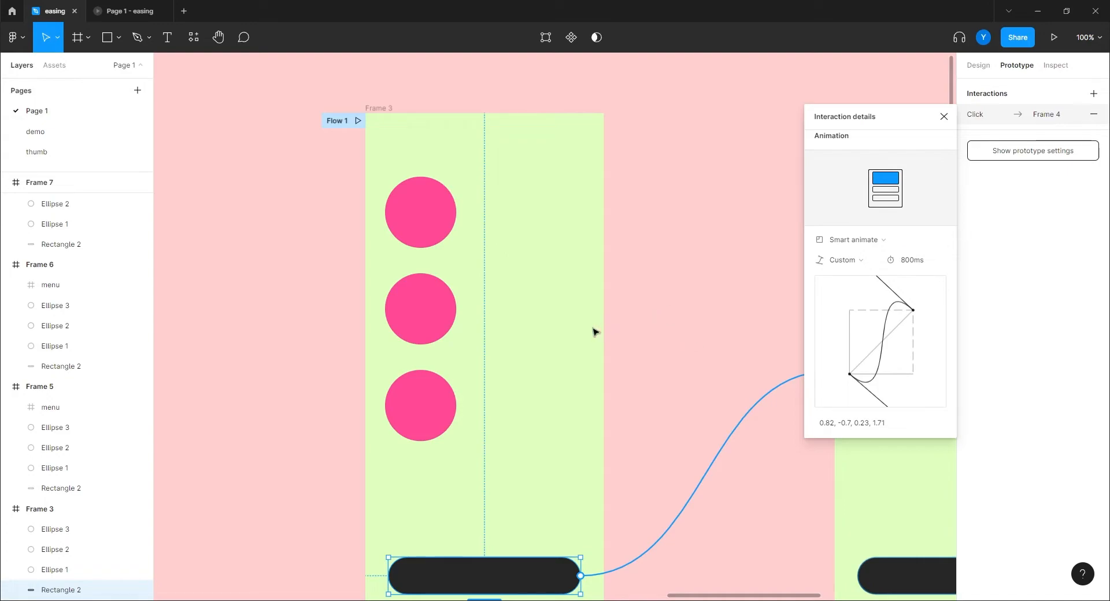
{"action": "left_click", "coordinate": [358, 120]}
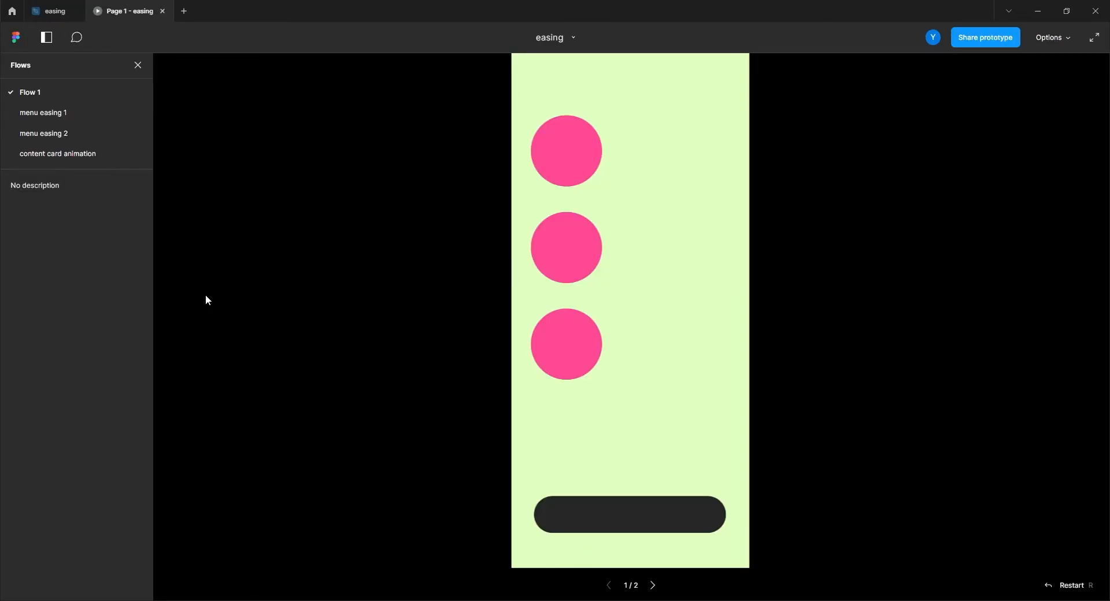
{"action": "left_click", "coordinate": [549, 519]}
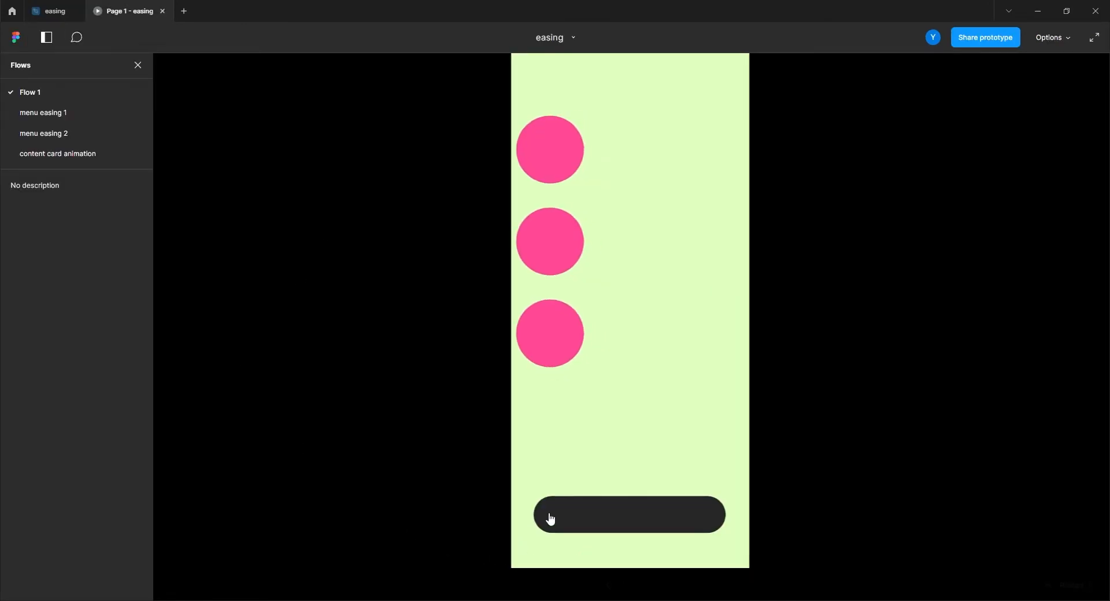
{"action": "left_click", "coordinate": [580, 513]}
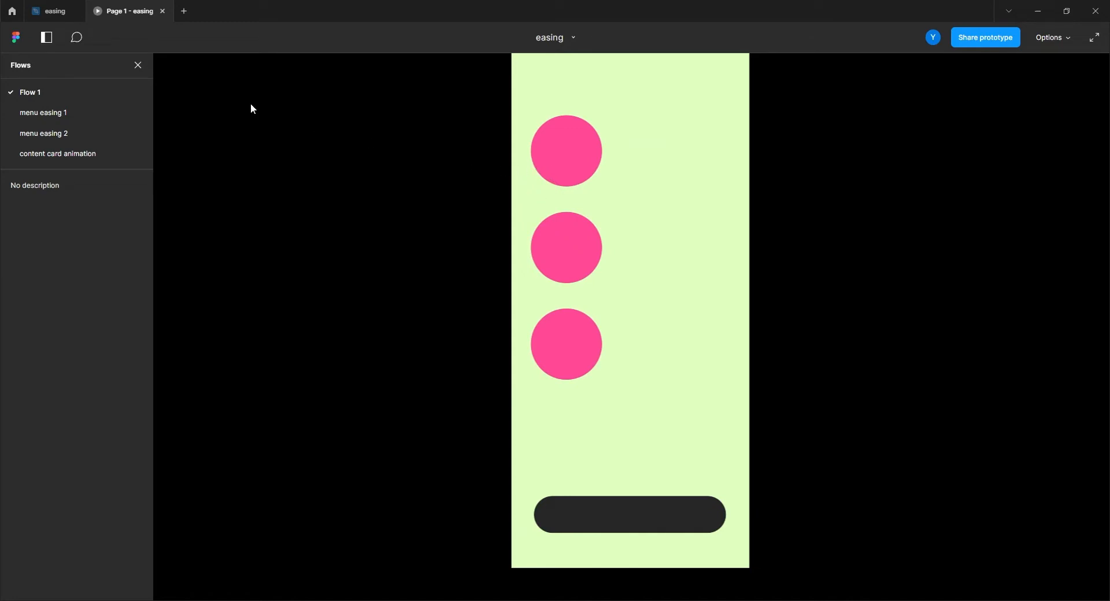
In the design file, set the bar's transition duration to 1000 ms and replay the circles in the preview.
{"action": "left_click", "coordinate": [56, 11]}
{"action": "left_click", "coordinate": [697, 488]}
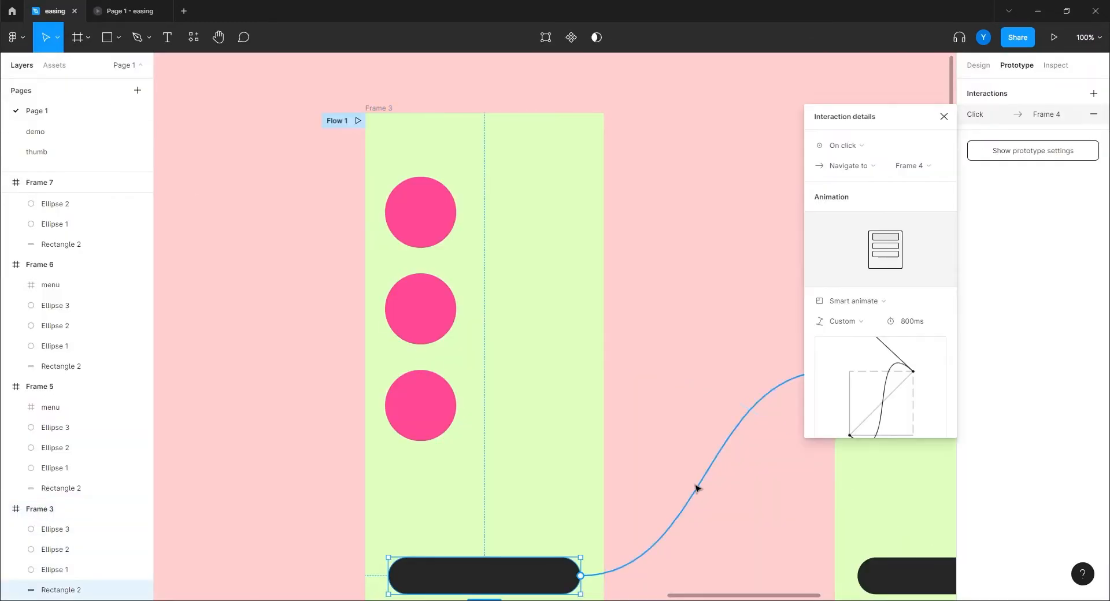
{"action": "left_click", "coordinate": [909, 320]}
{"action": "type", "text": "1000"}
{"action": "key", "text": "Return"}
{"action": "left_click", "coordinate": [124, 11]}
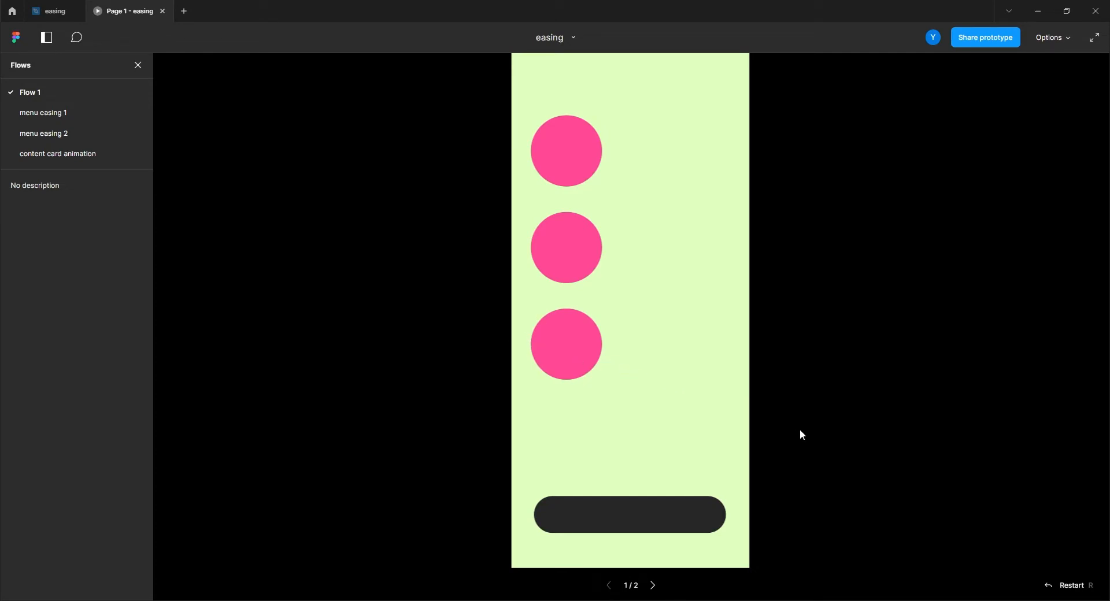
{"action": "left_click", "coordinate": [638, 517]}
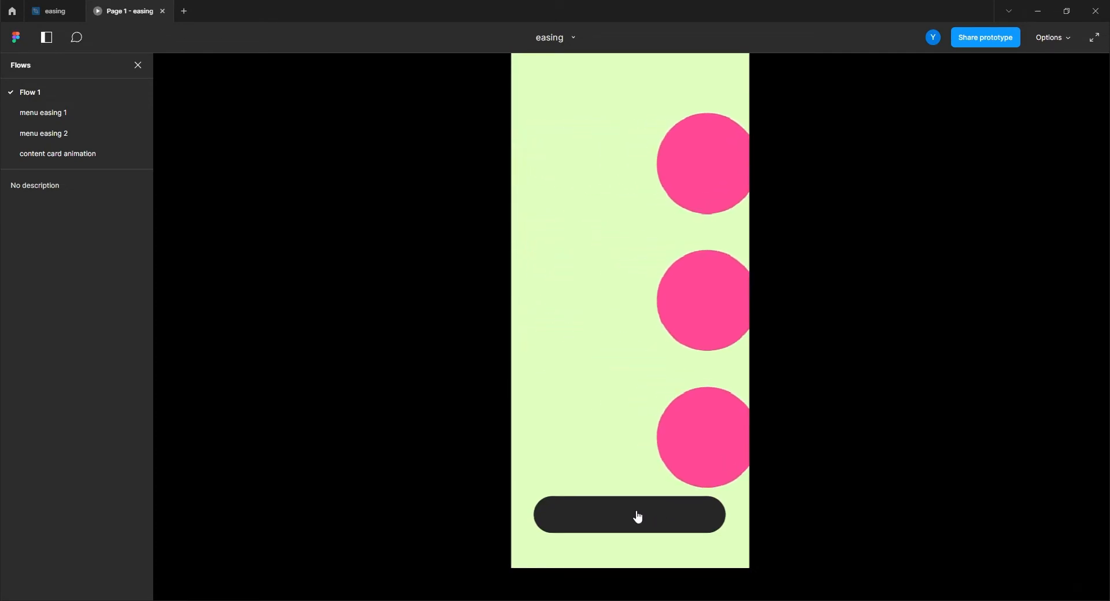
{"action": "left_click", "coordinate": [637, 516]}
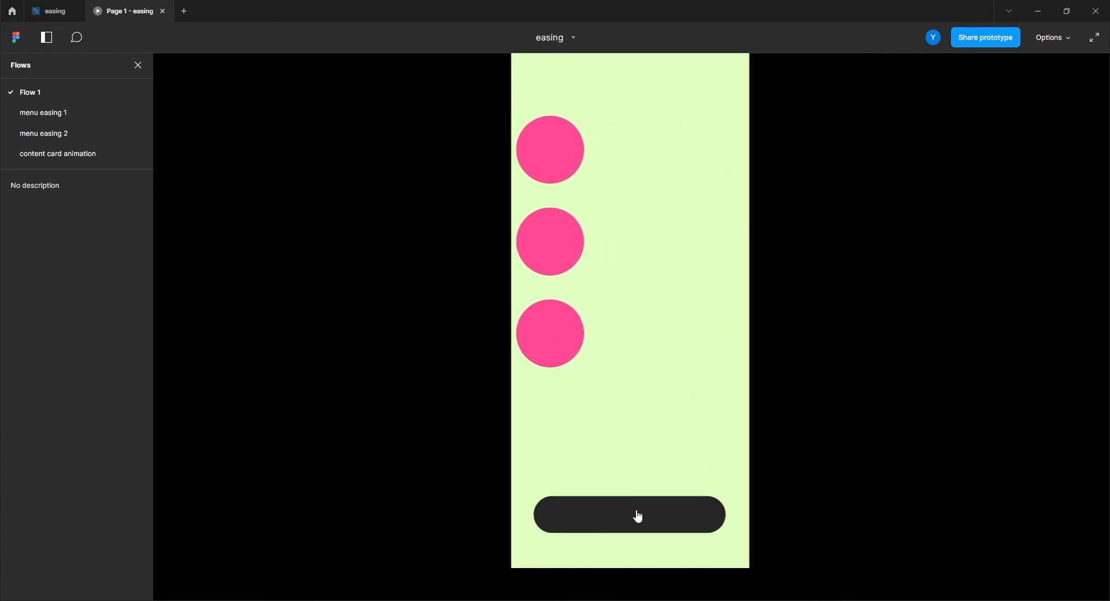
{"action": "left_click", "coordinate": [638, 517]}
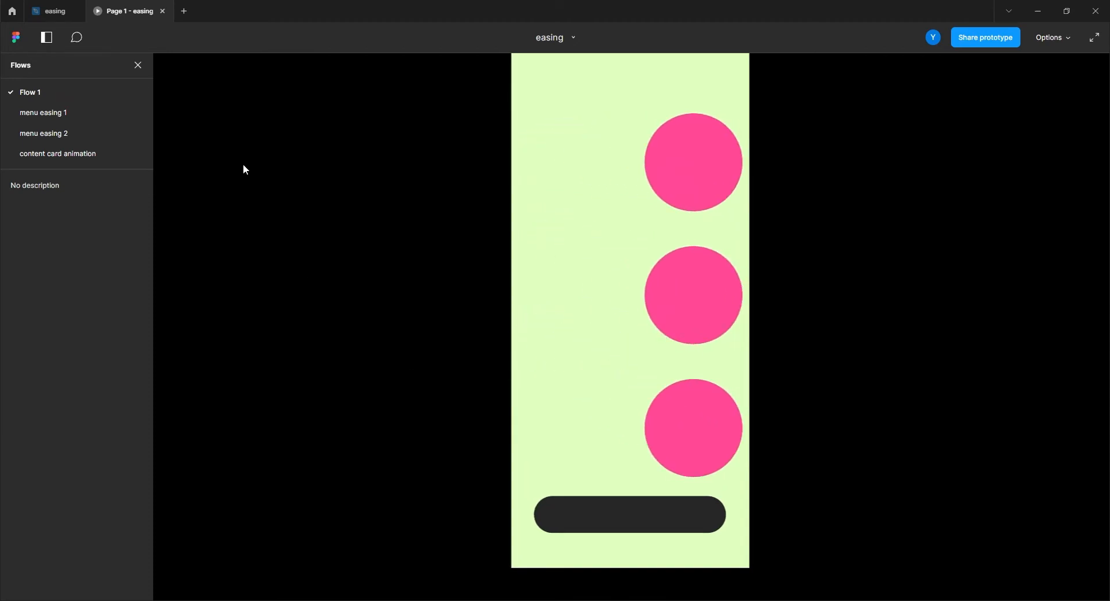
Back in the design file, collapse both curve handles onto their end points to make a straight 0, 0, 1, 1 curve.
{"action": "left_click", "coordinate": [52, 11]}
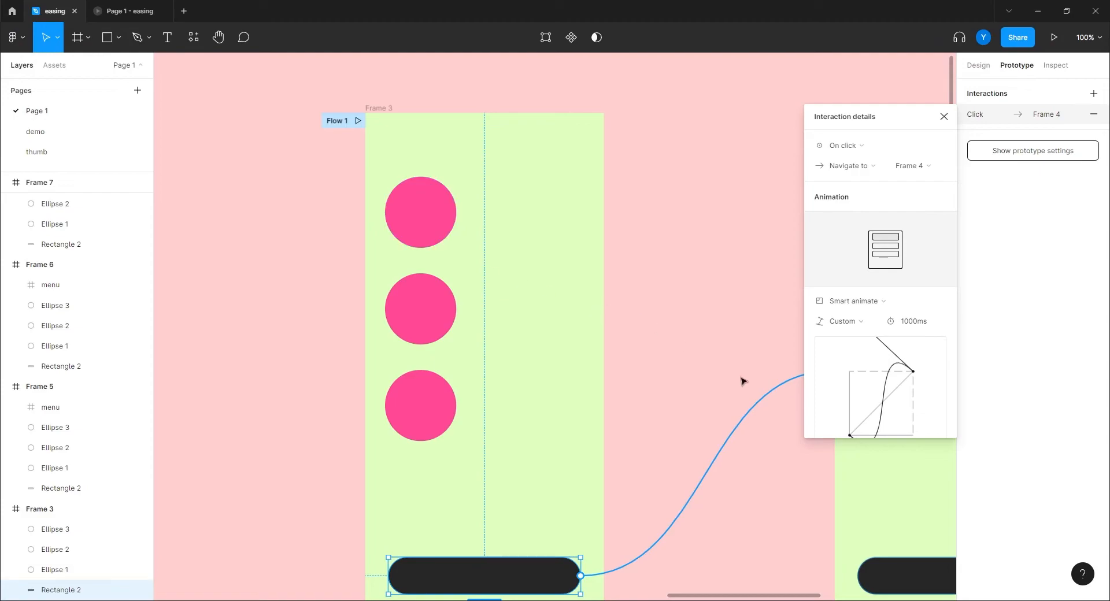
{"action": "scroll", "coordinate": [879, 324], "scroll_direction": "down", "scroll_amount": 1}
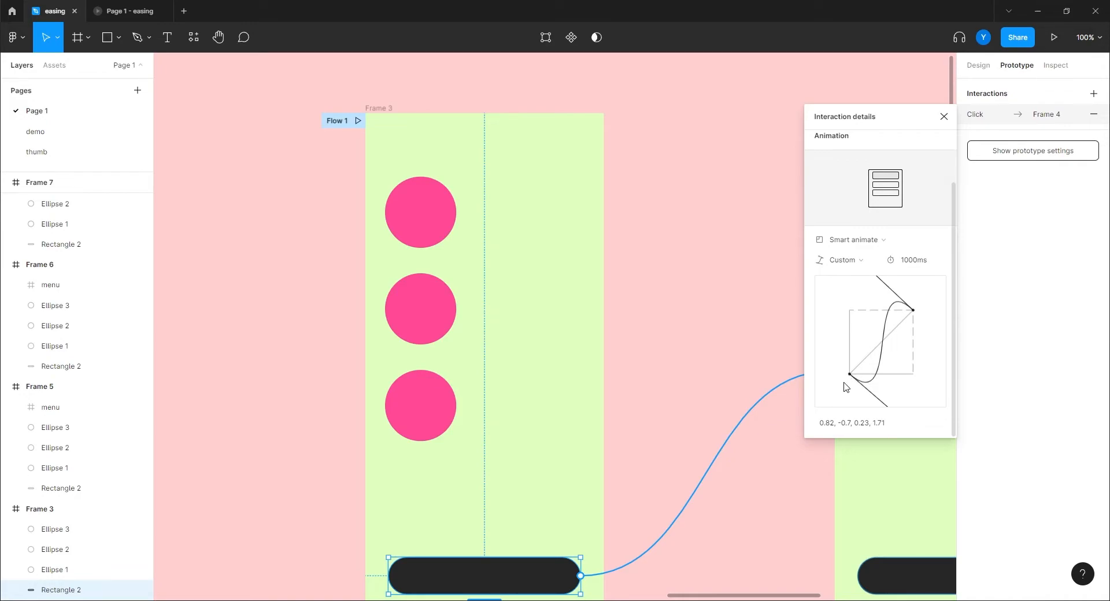
{"action": "left_click_drag", "start_coordinate": [850, 379], "coordinate": [853, 376]}
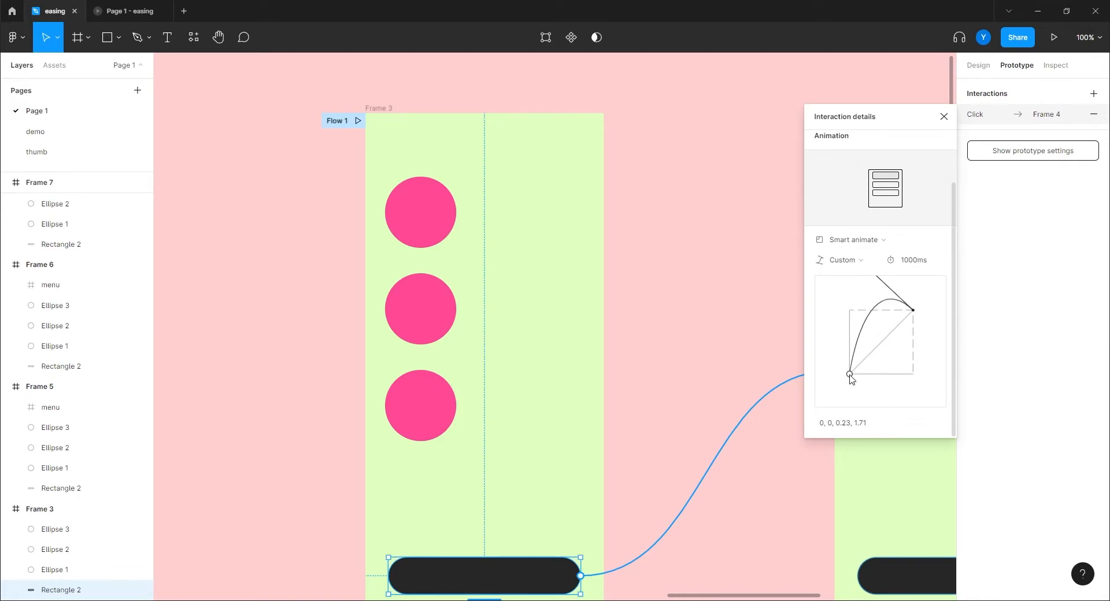
{"action": "left_click", "coordinate": [914, 314]}
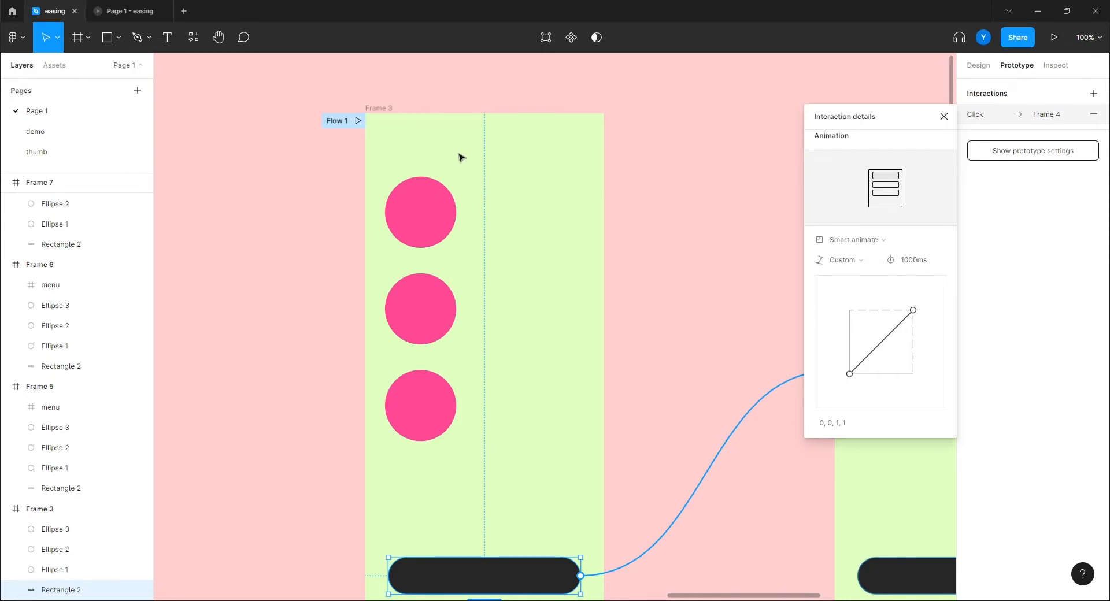
Set the straight curve's duration to 500 ms and replay the circles back and forth several times in the preview.
{"action": "left_click", "coordinate": [913, 268]}
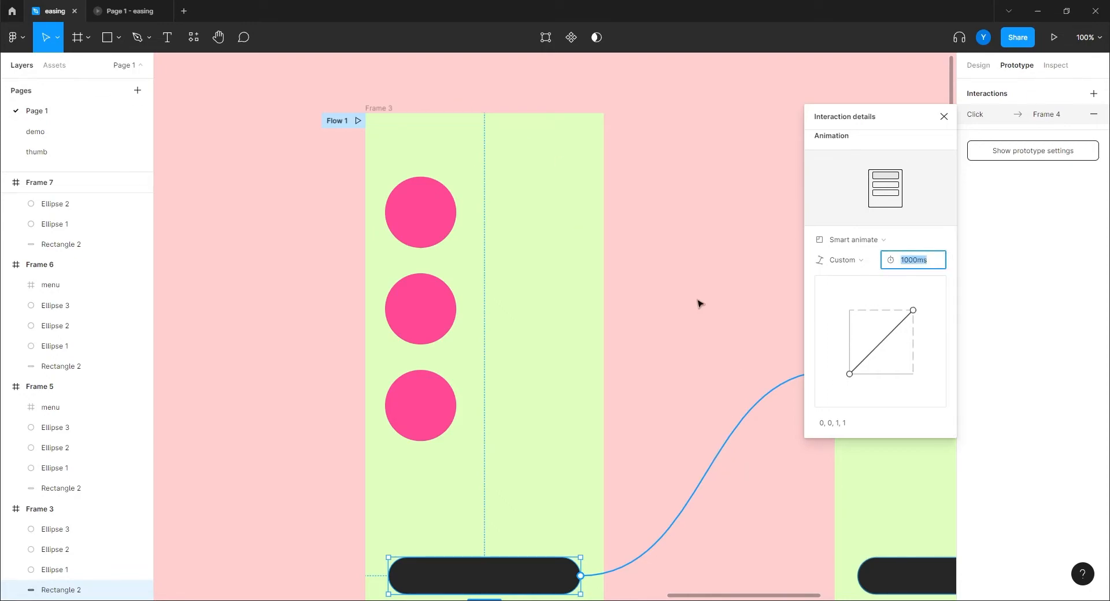
{"action": "type", "text": "500"}
{"action": "key", "text": "Return"}
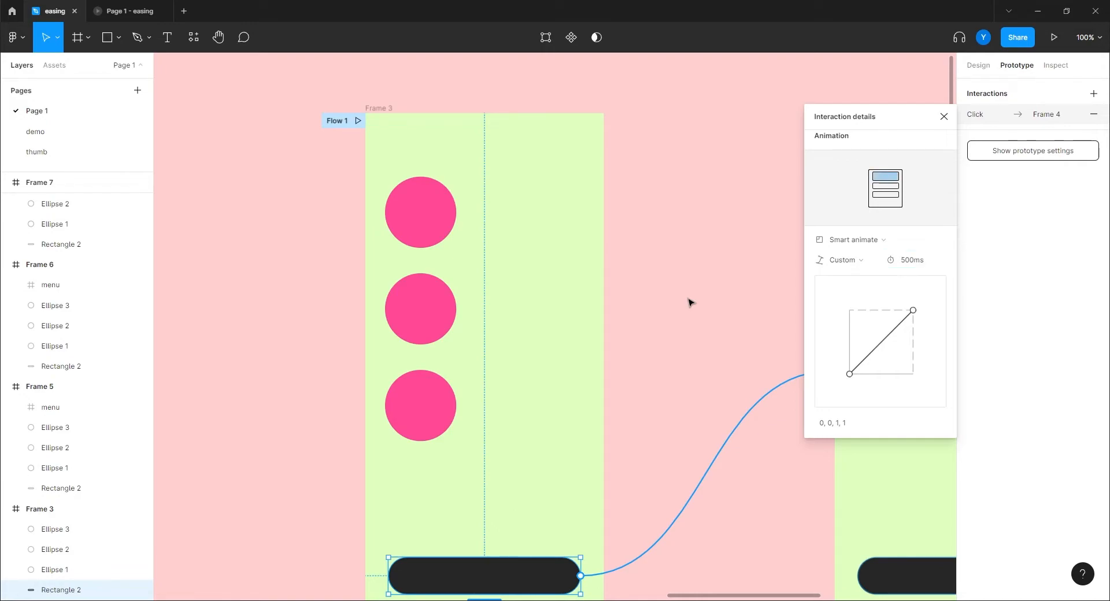
{"action": "left_click", "coordinate": [110, 12]}
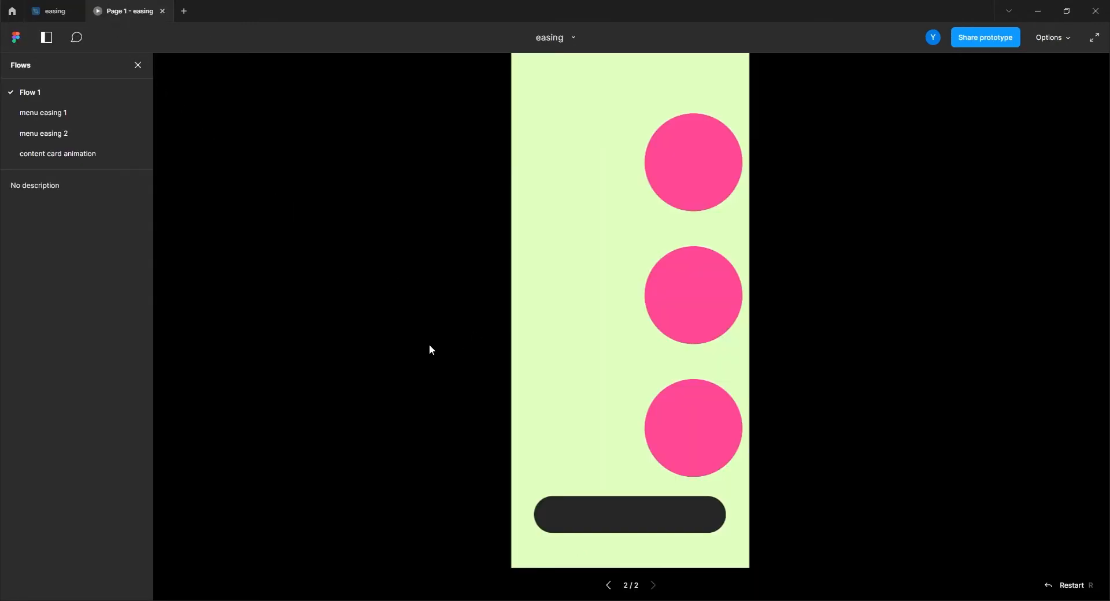
{"action": "left_click", "coordinate": [554, 514]}
{"action": "left_click", "coordinate": [567, 509]}
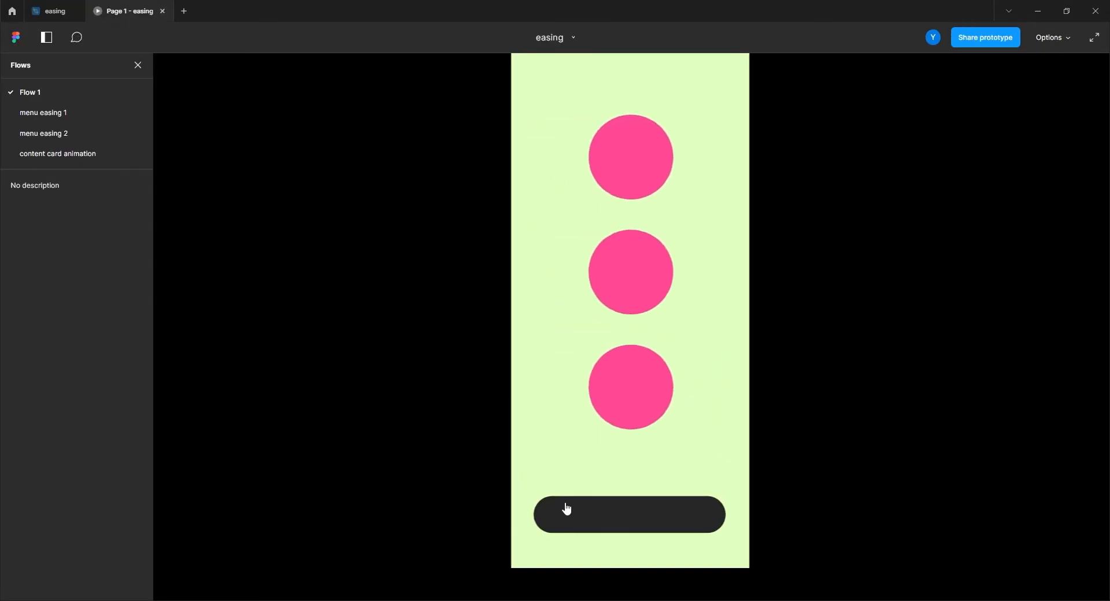
{"action": "left_click", "coordinate": [576, 510]}
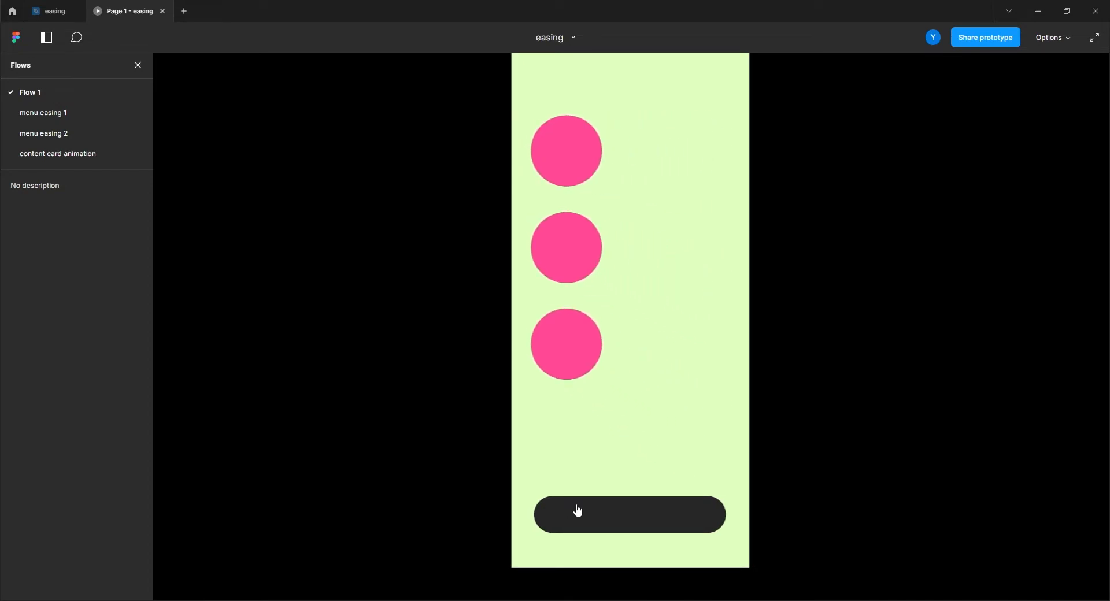
{"action": "left_click", "coordinate": [577, 510]}
{"action": "left_click", "coordinate": [578, 510]}
In the design file, change the easing of the transition from Frame 3 to Frame 4 to the Gentle spring.
{"action": "left_click", "coordinate": [56, 12]}
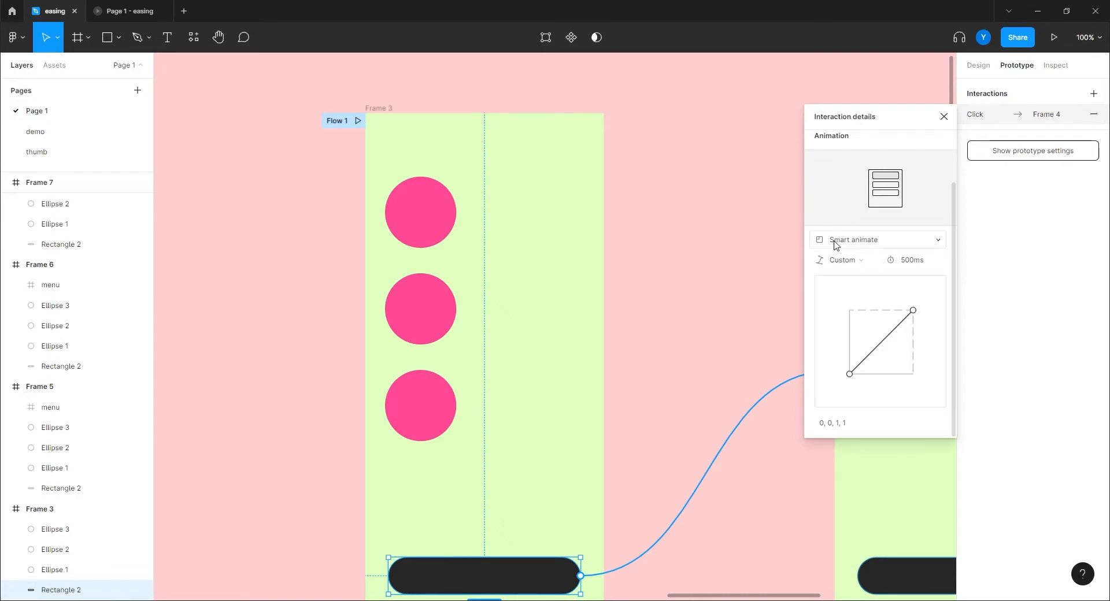
{"action": "left_click_drag", "start_coordinate": [791, 366], "coordinate": [625, 317]}
{"action": "scroll", "coordinate": [808, 290], "scroll_direction": "down", "scroll_amount": 2}
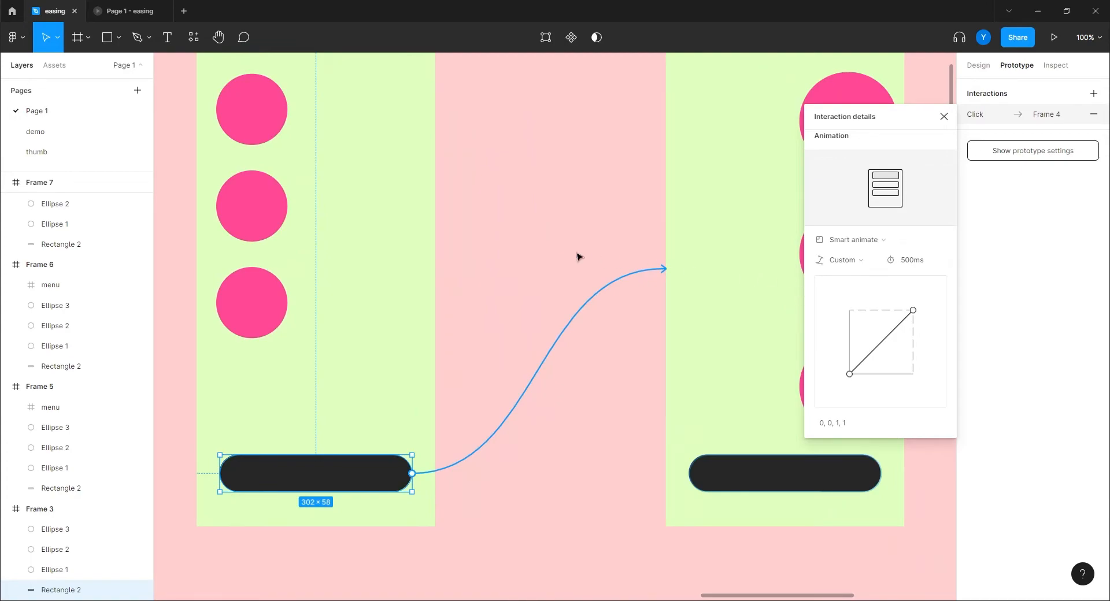
{"action": "scroll", "coordinate": [588, 267], "scroll_direction": "left", "scroll_amount": 2}
{"action": "left_click", "coordinate": [843, 261]}
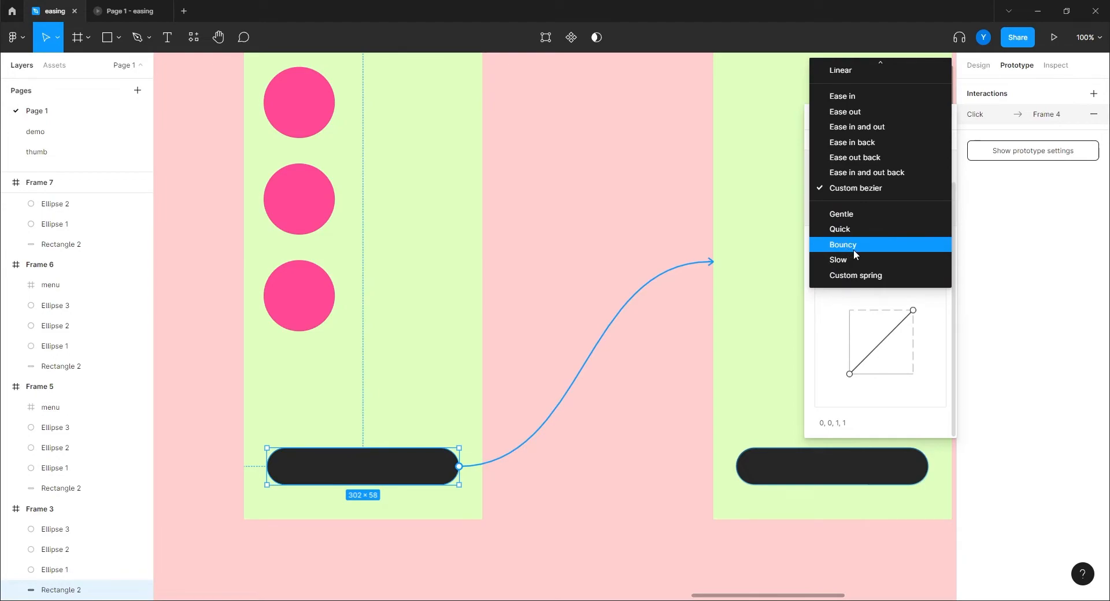
{"action": "left_click", "coordinate": [849, 215]}
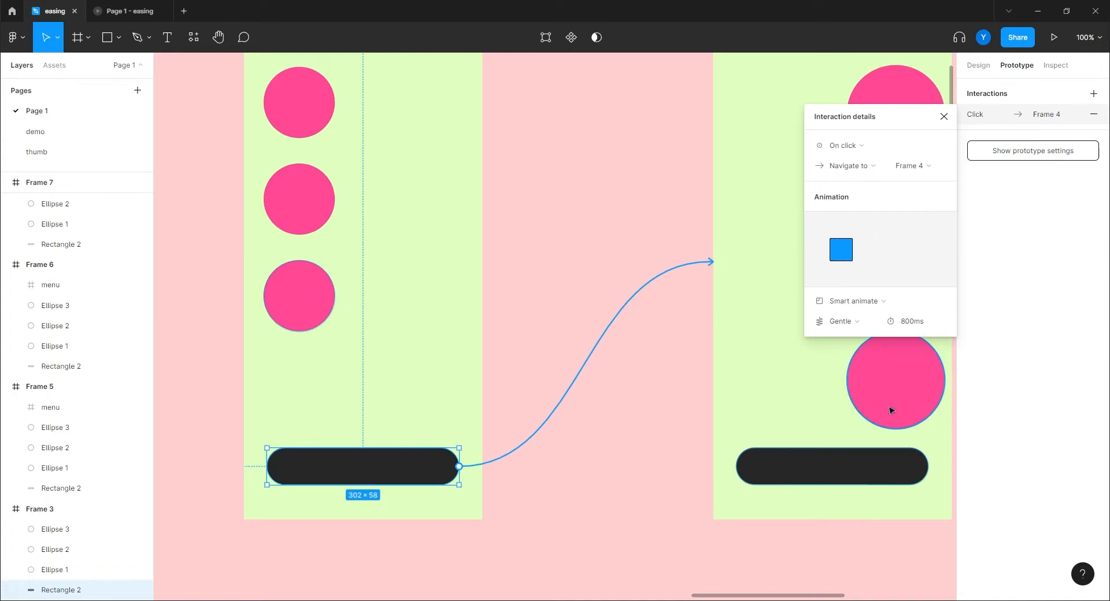
Set the animation of the dark button's click interaction to Move in.
{"action": "left_click", "coordinate": [871, 306]}
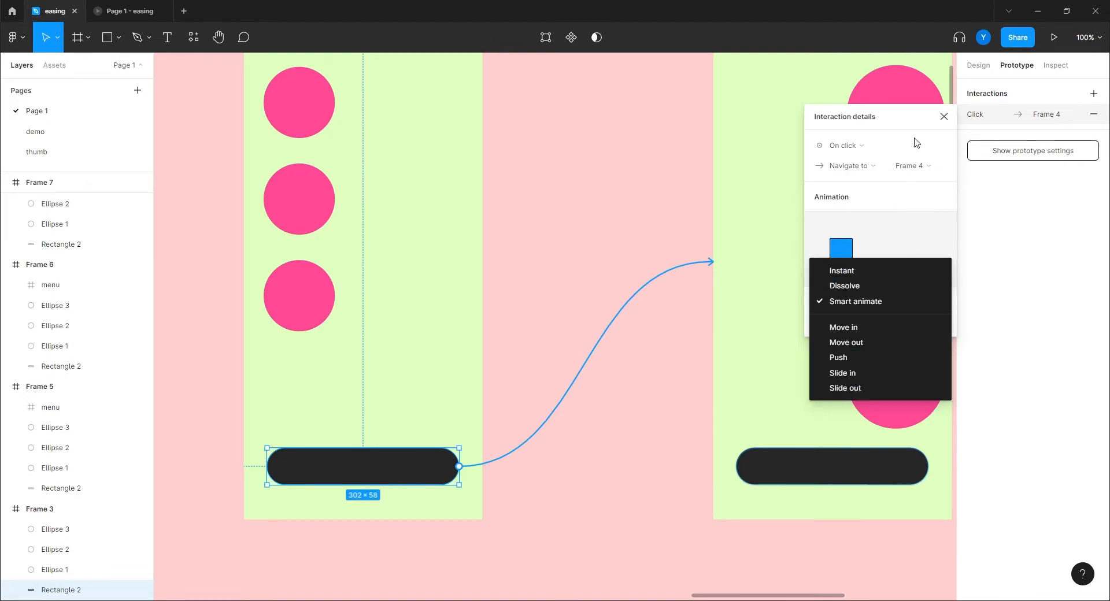
{"action": "left_click", "coordinate": [906, 118]}
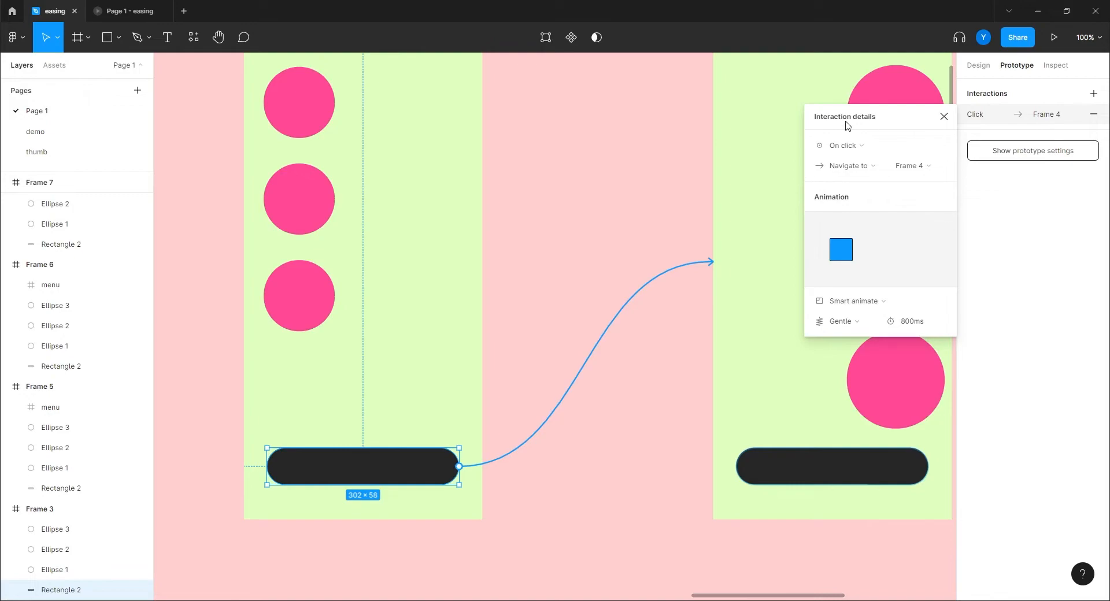
{"action": "mouse_move", "coordinate": [874, 250]}
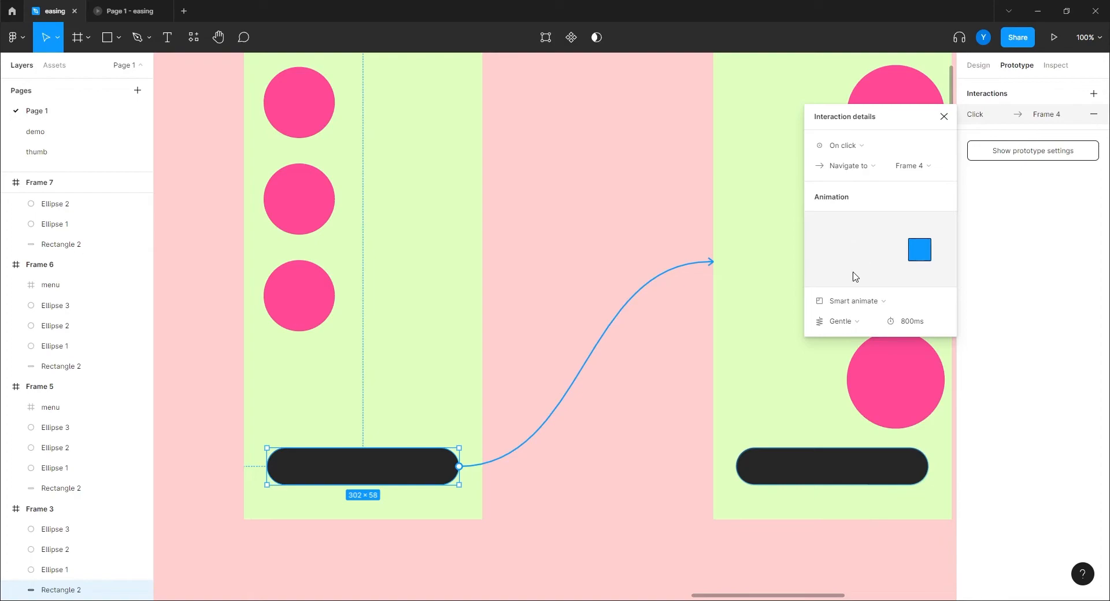
{"action": "left_click", "coordinate": [853, 303]}
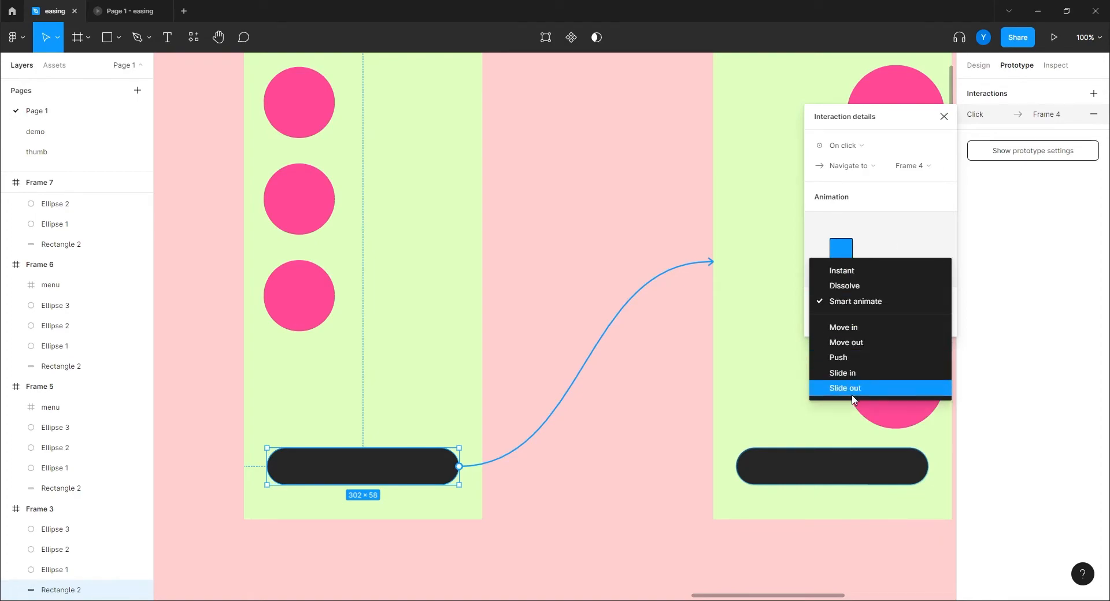
{"action": "left_click", "coordinate": [849, 327]}
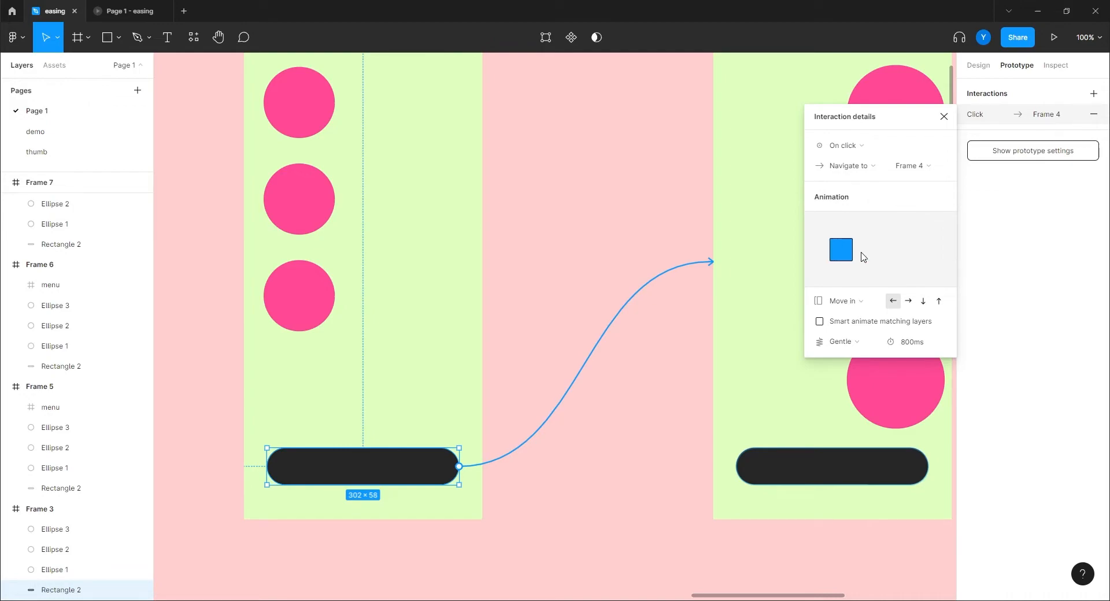
Play the Move in transition in the prototype preview, toggling between both frames with the dark button.
{"action": "left_click", "coordinate": [149, 12]}
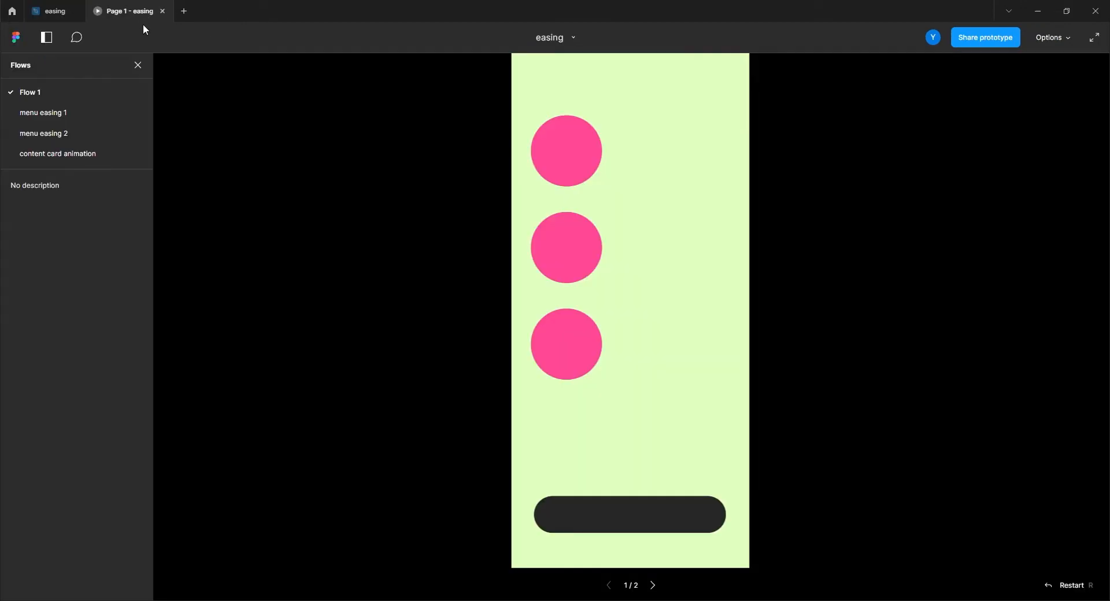
{"action": "left_click", "coordinate": [568, 518]}
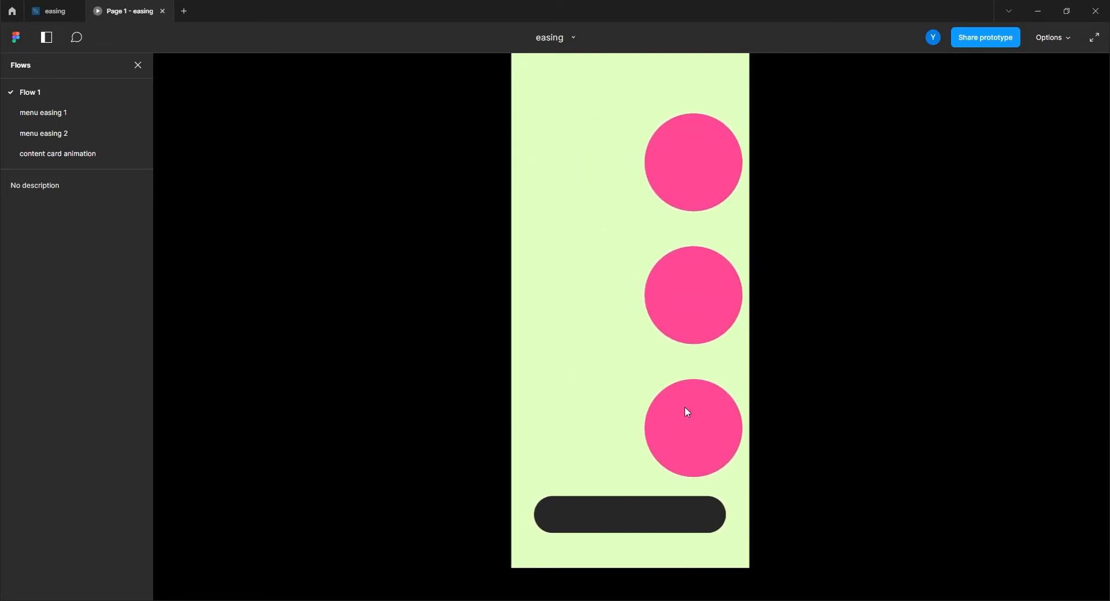
{"action": "left_click", "coordinate": [591, 523]}
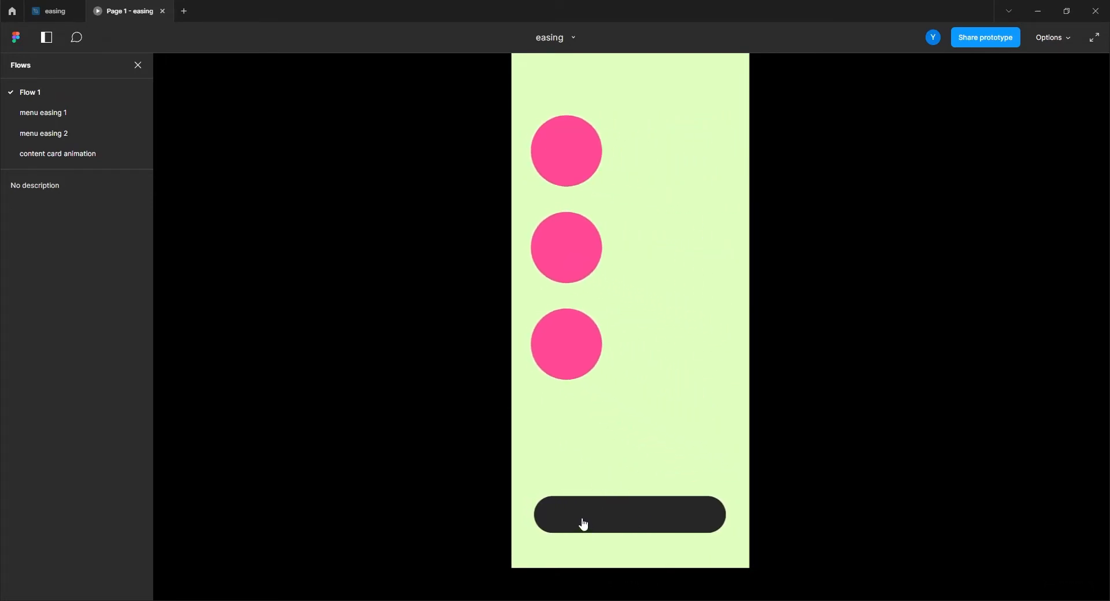
{"action": "left_click", "coordinate": [582, 520]}
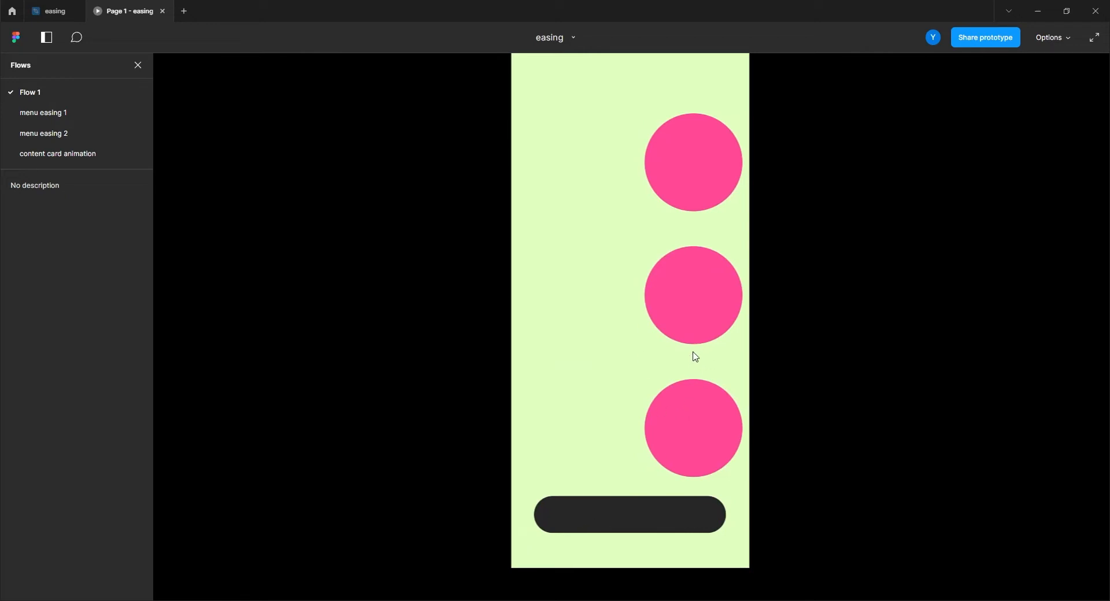
Return to the design file and set the button interaction's animation back to Smart animate.
{"action": "left_click", "coordinate": [52, 11]}
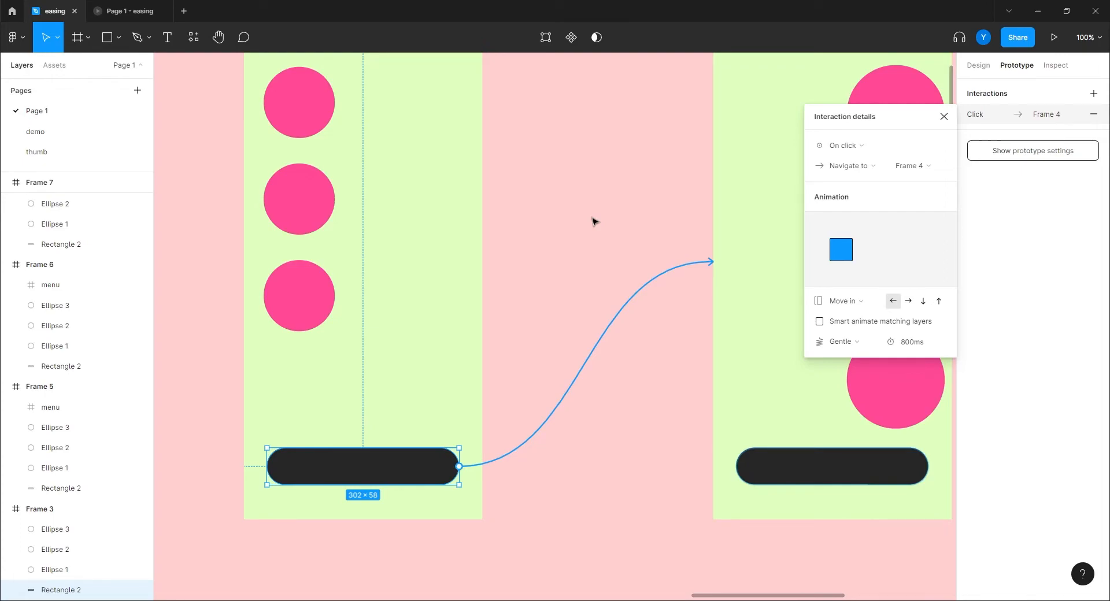
{"action": "left_click", "coordinate": [848, 306]}
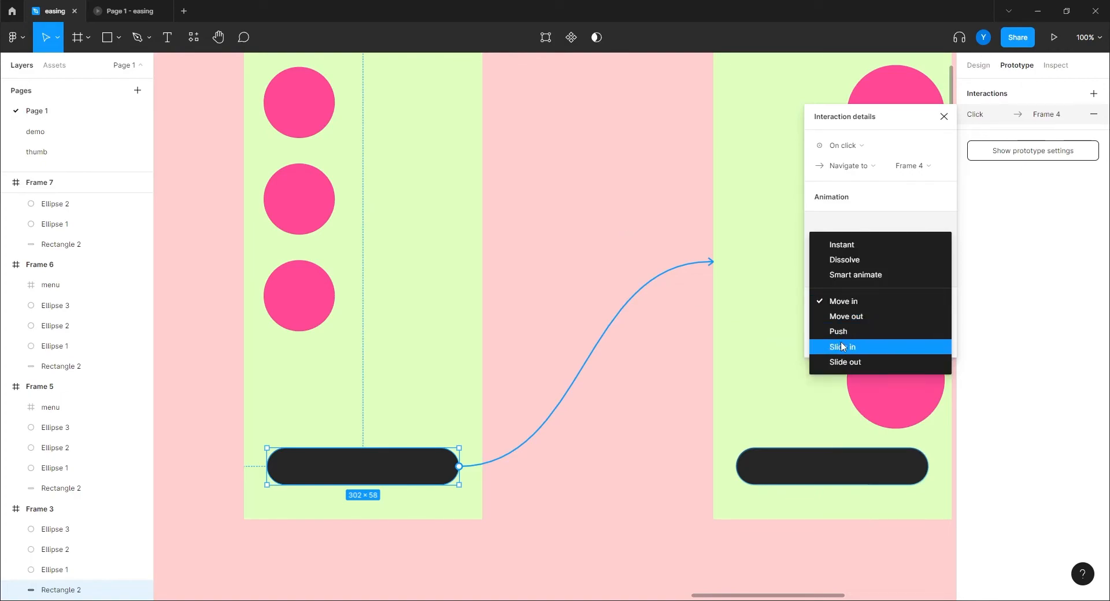
{"action": "left_click", "coordinate": [878, 203]}
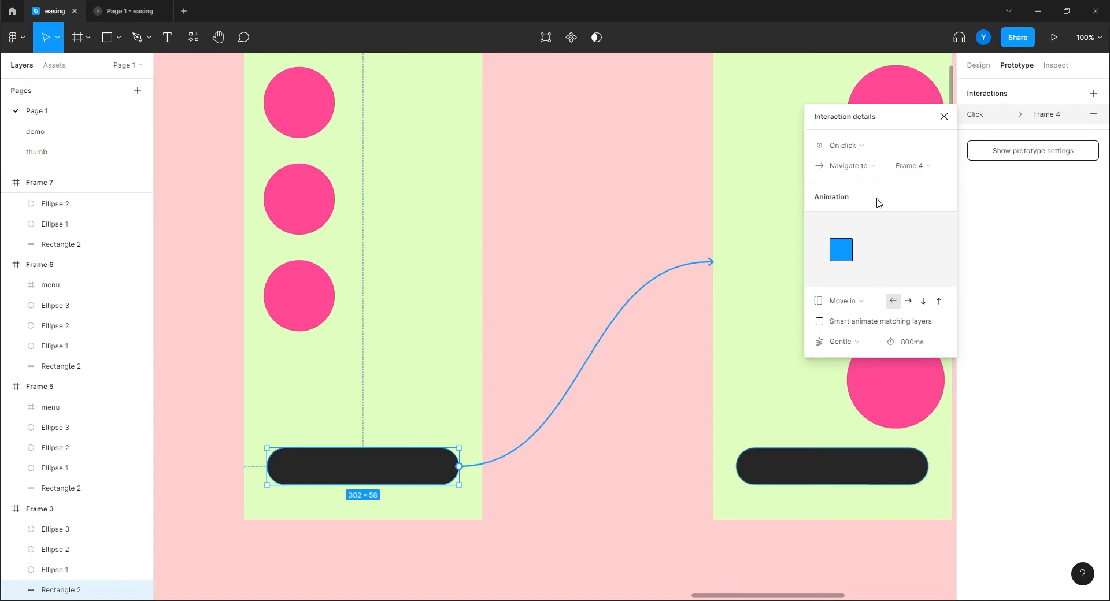
{"action": "left_click", "coordinate": [844, 301]}
{"action": "left_click", "coordinate": [852, 273]}
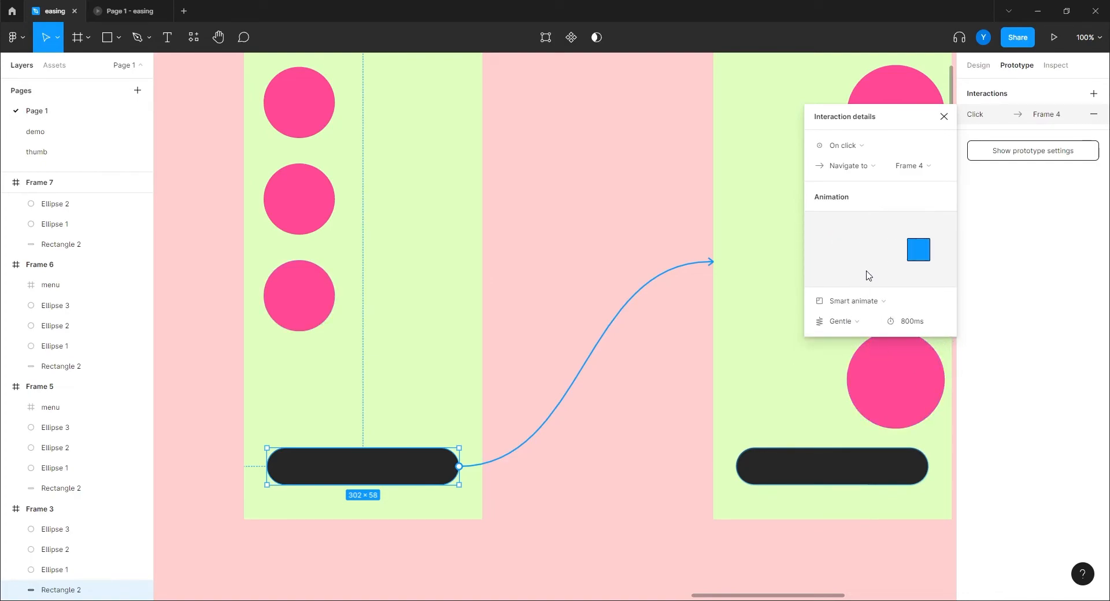
Set the interaction's easing to Quick with a duration of 800 ms.
{"action": "left_click", "coordinate": [842, 321]}
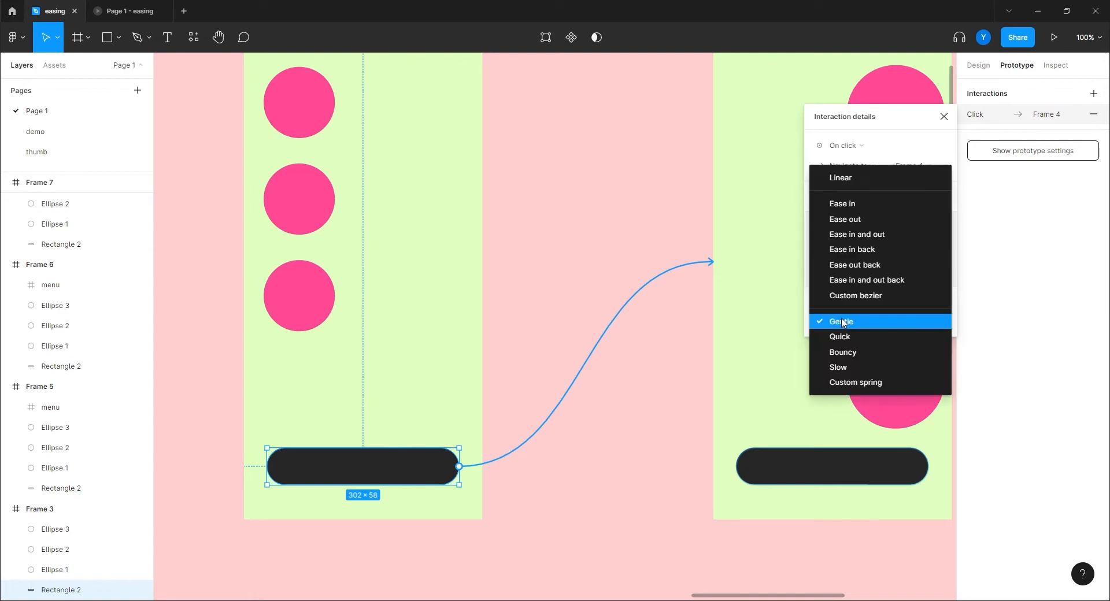
{"action": "left_click", "coordinate": [841, 337]}
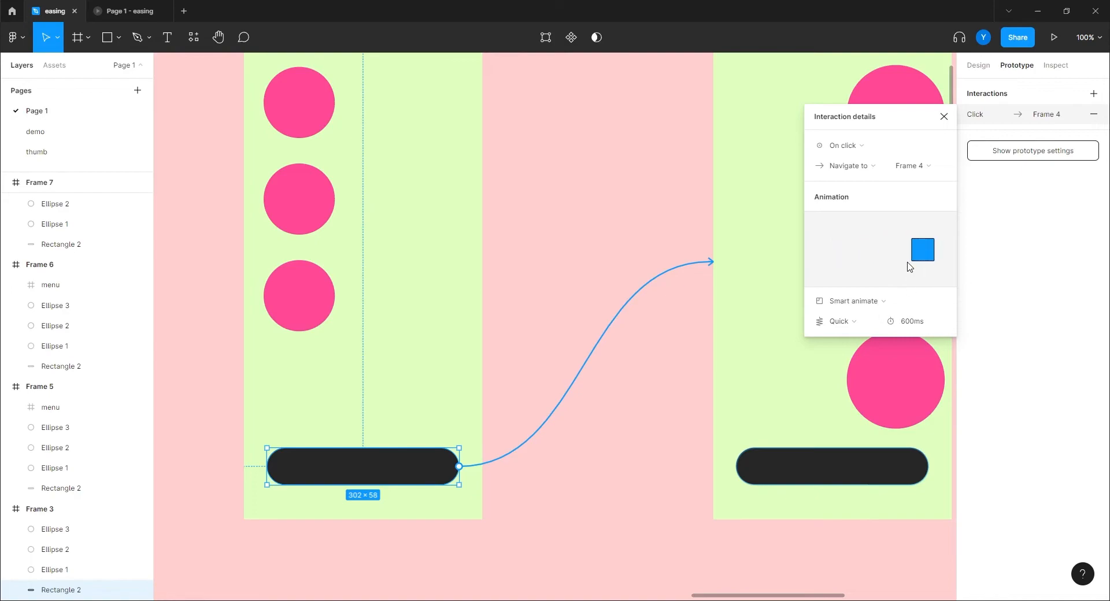
{"action": "left_click", "coordinate": [911, 320]}
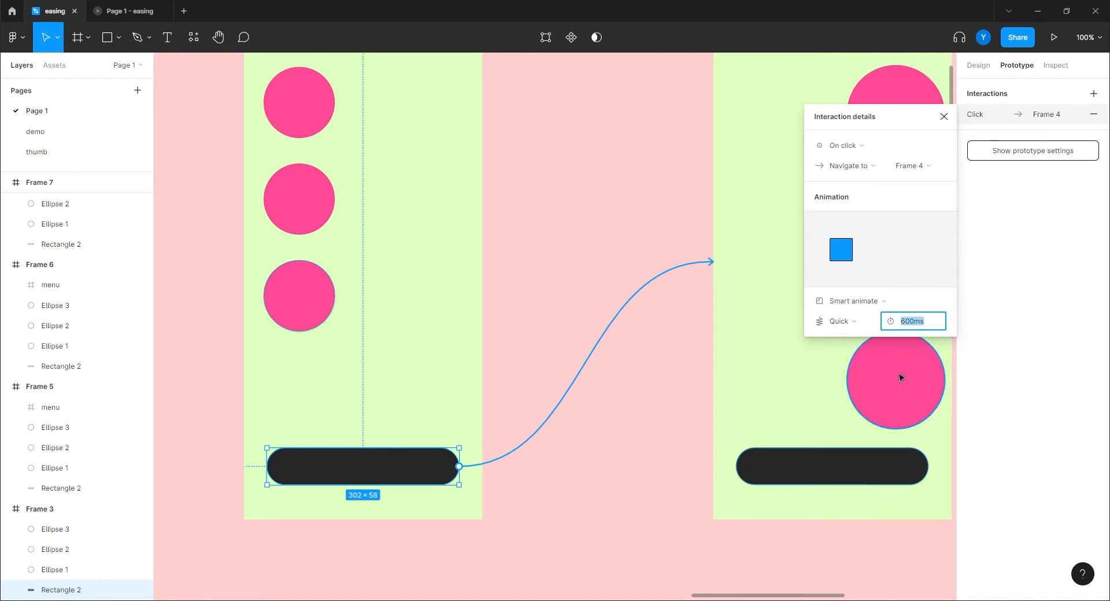
{"action": "type", "text": "800"}
{"action": "key", "text": "Return"}
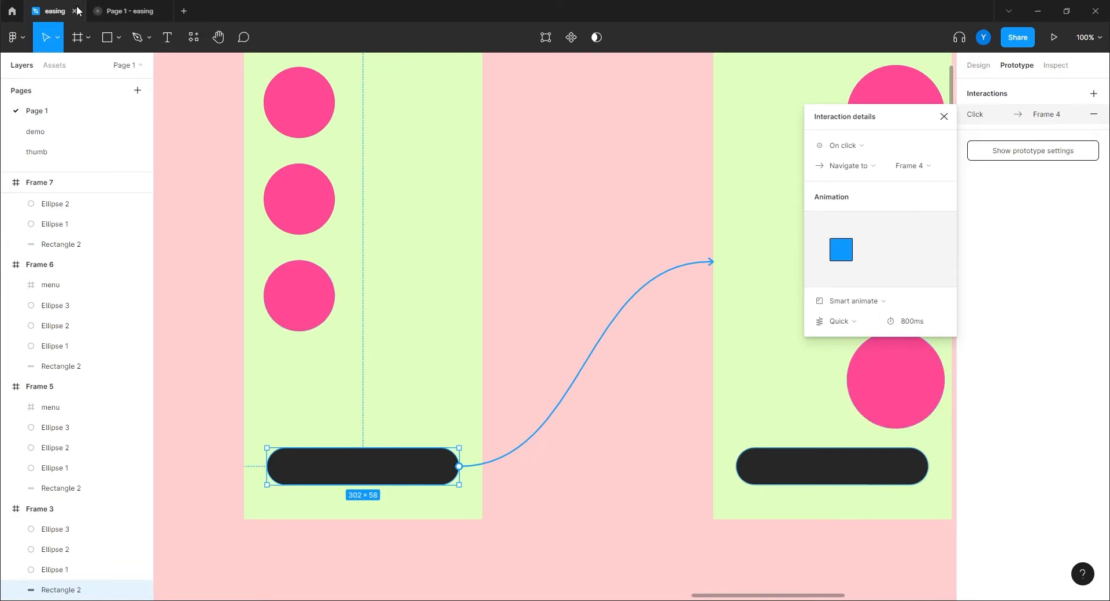
Play the Quick easing in the prototype preview using the dark button.
{"action": "left_click", "coordinate": [139, 12]}
{"action": "left_click", "coordinate": [589, 514]}
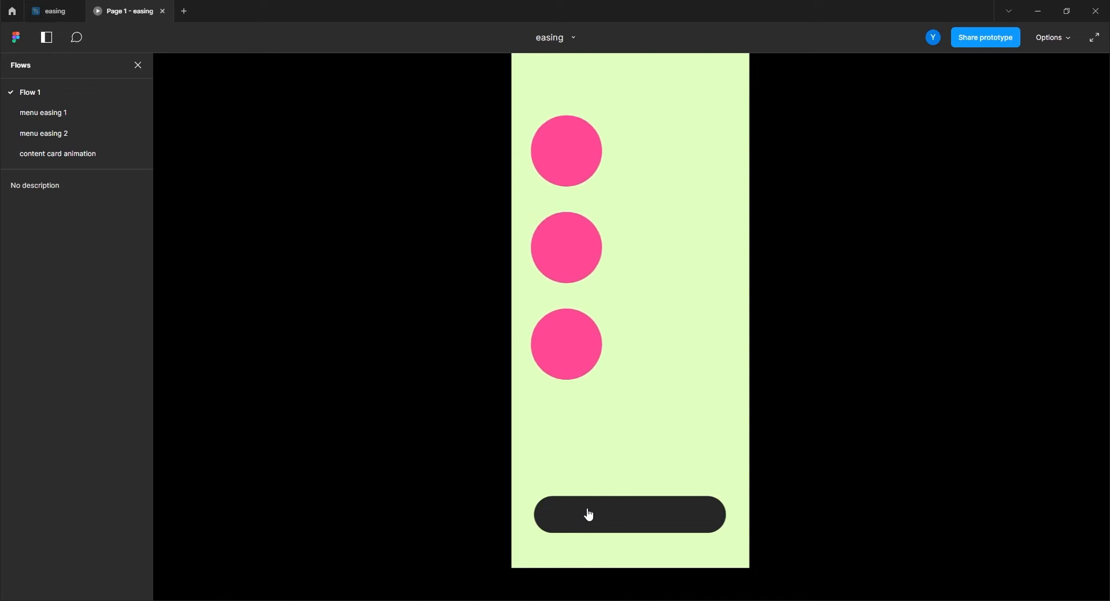
{"action": "left_click", "coordinate": [588, 514]}
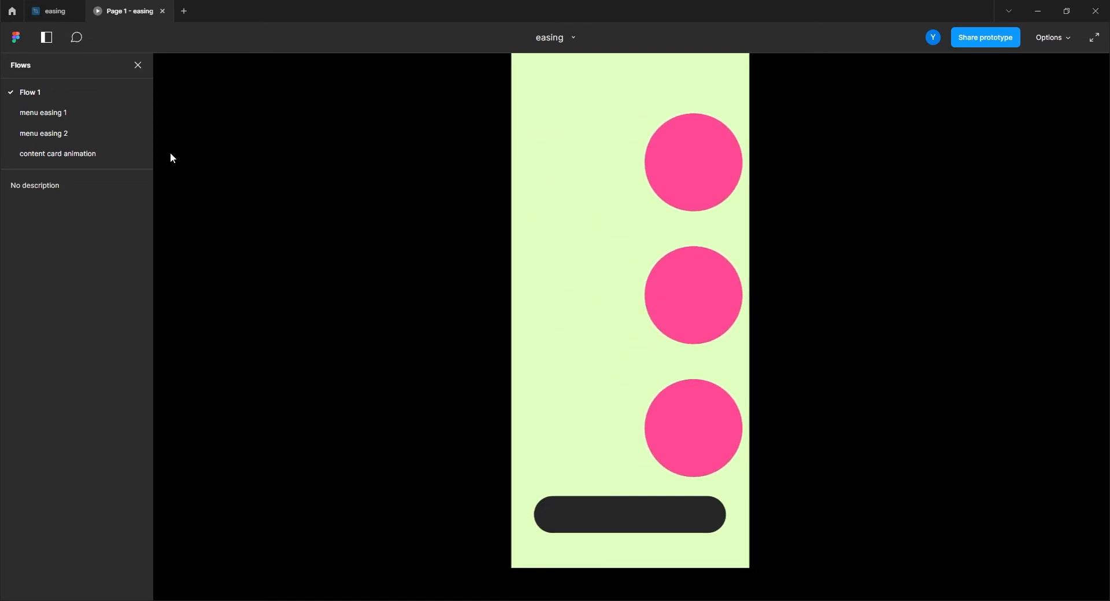
In the design file, set the interaction's easing to Bouncy with a duration of 1000 ms.
{"action": "left_click", "coordinate": [64, 16]}
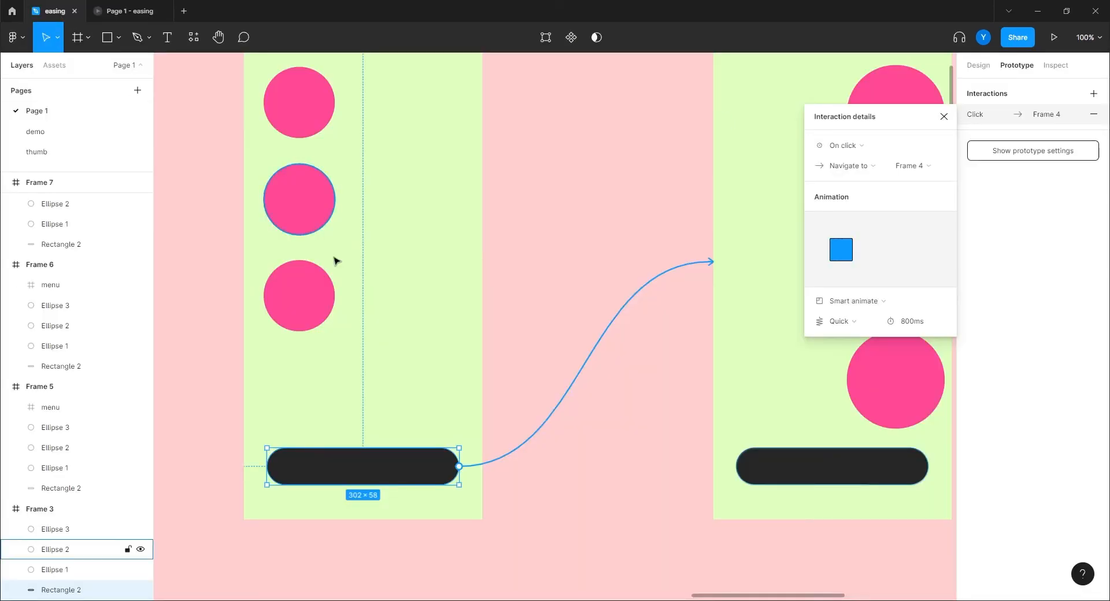
{"action": "left_click", "coordinate": [846, 318]}
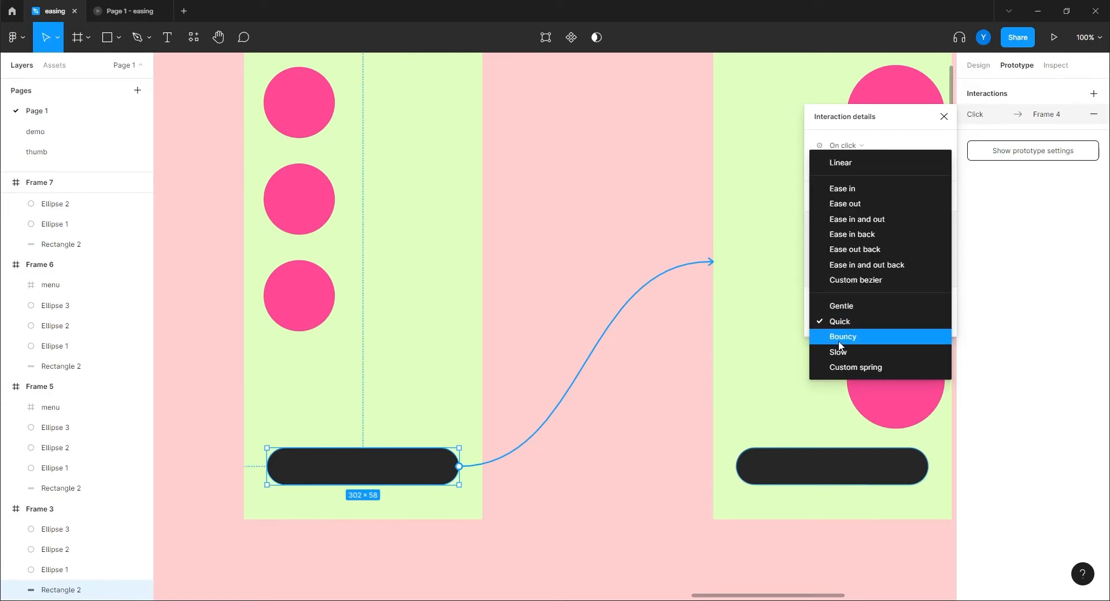
{"action": "left_click", "coordinate": [840, 341]}
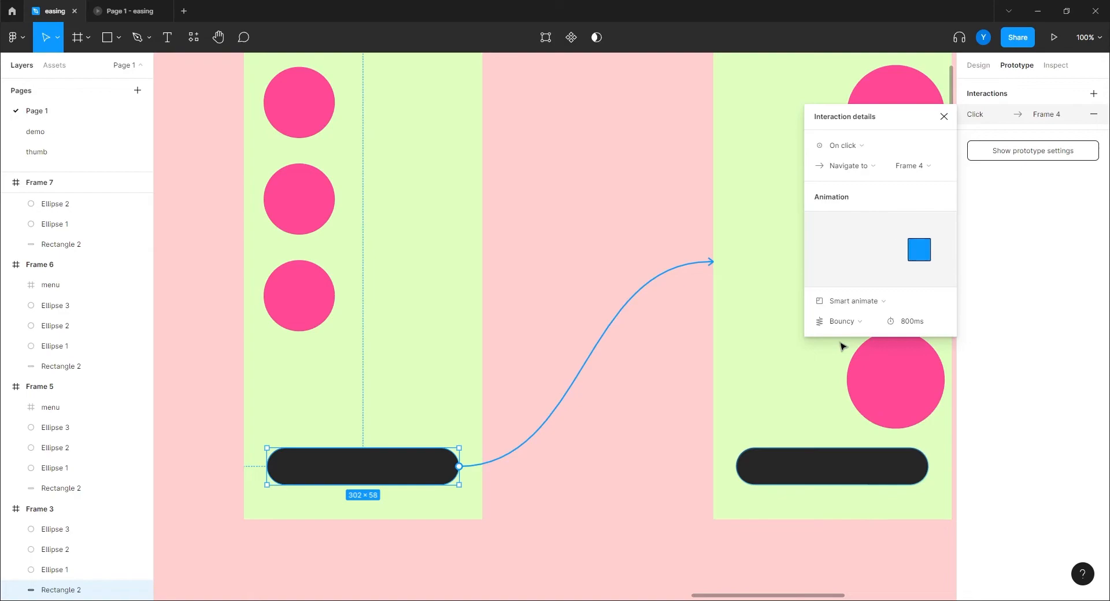
{"action": "left_click", "coordinate": [909, 326]}
{"action": "type", "text": "1000"}
{"action": "key", "text": "Return"}
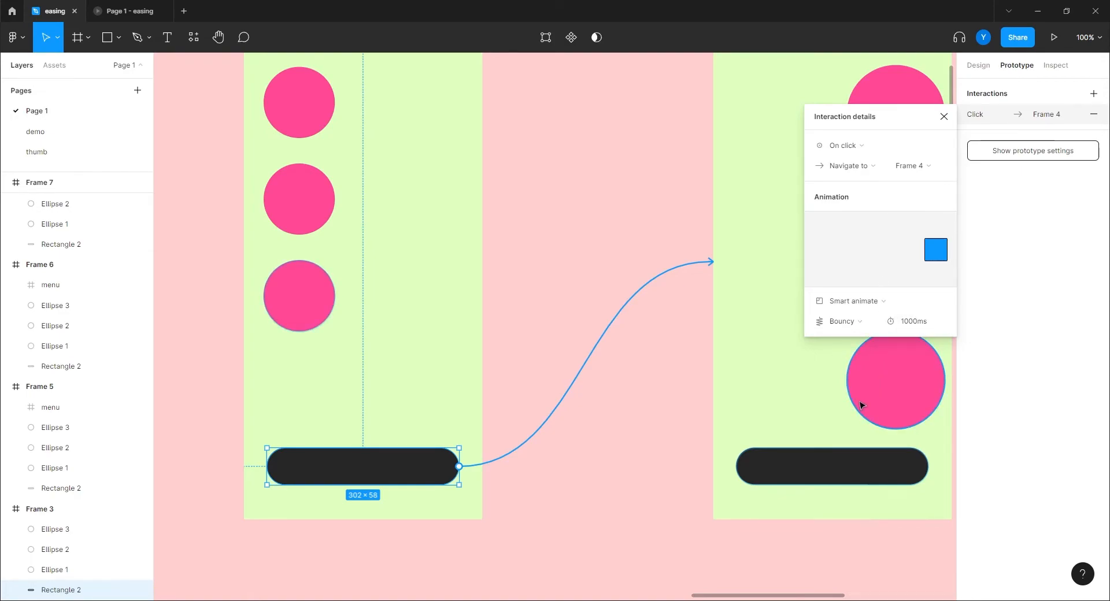
Play the Bouncy easing several times in the prototype preview, toggling the circles with the dark button.
{"action": "left_click", "coordinate": [130, 14]}
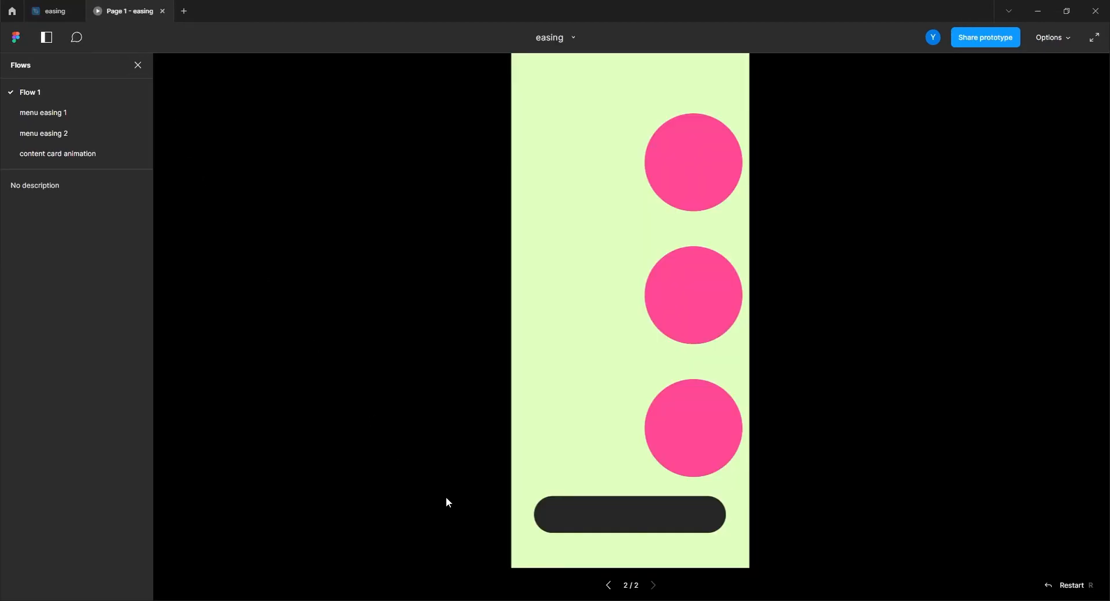
{"action": "left_click", "coordinate": [579, 526]}
{"action": "left_click", "coordinate": [582, 513]}
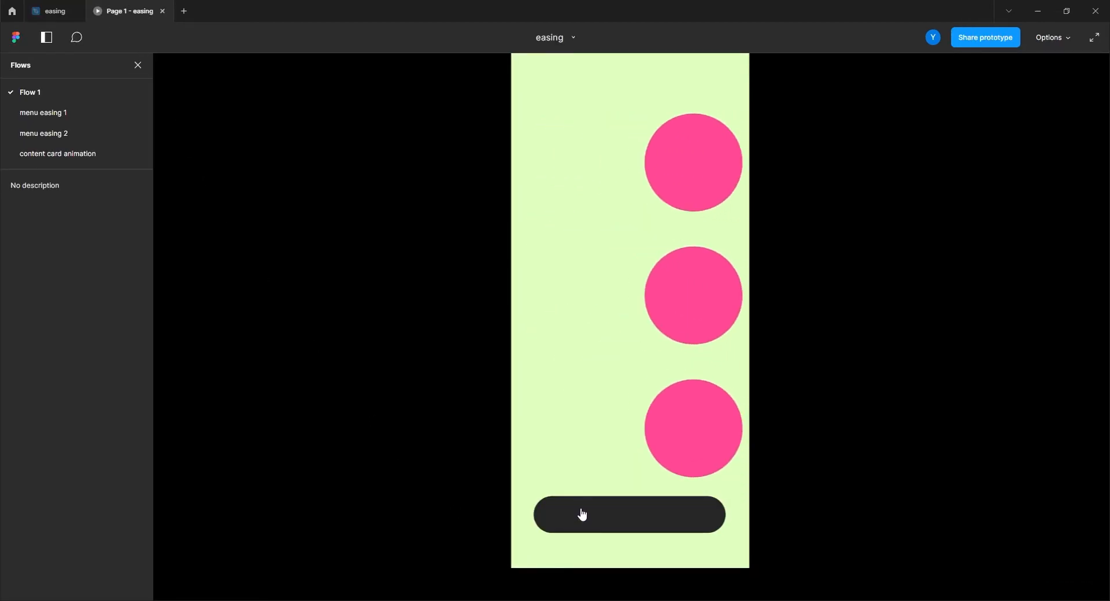
{"action": "left_click", "coordinate": [583, 514]}
{"action": "left_click", "coordinate": [582, 514]}
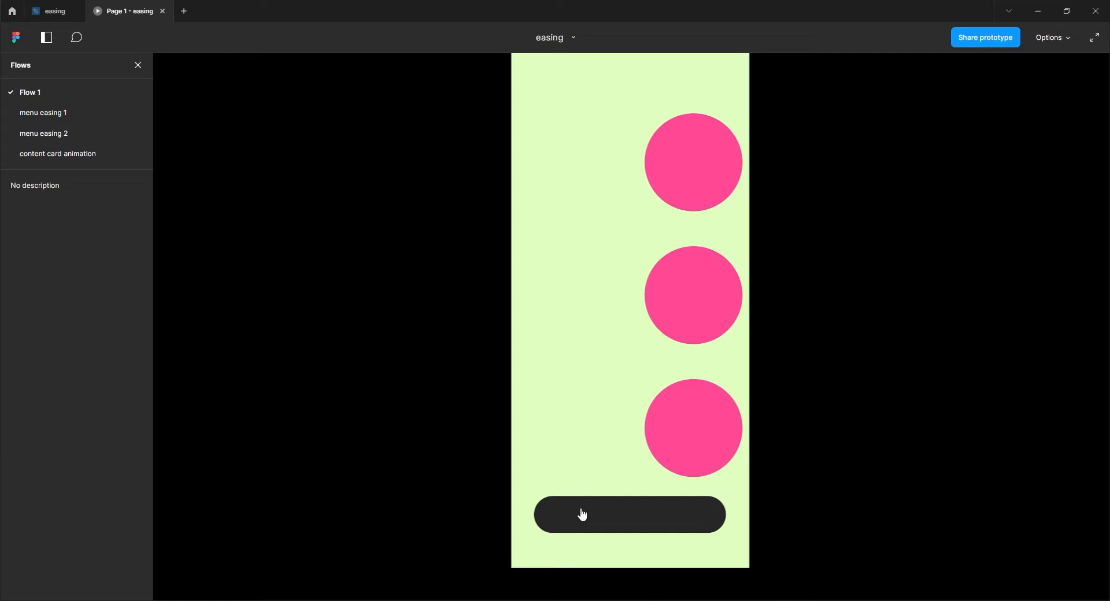
{"action": "left_click", "coordinate": [583, 515]}
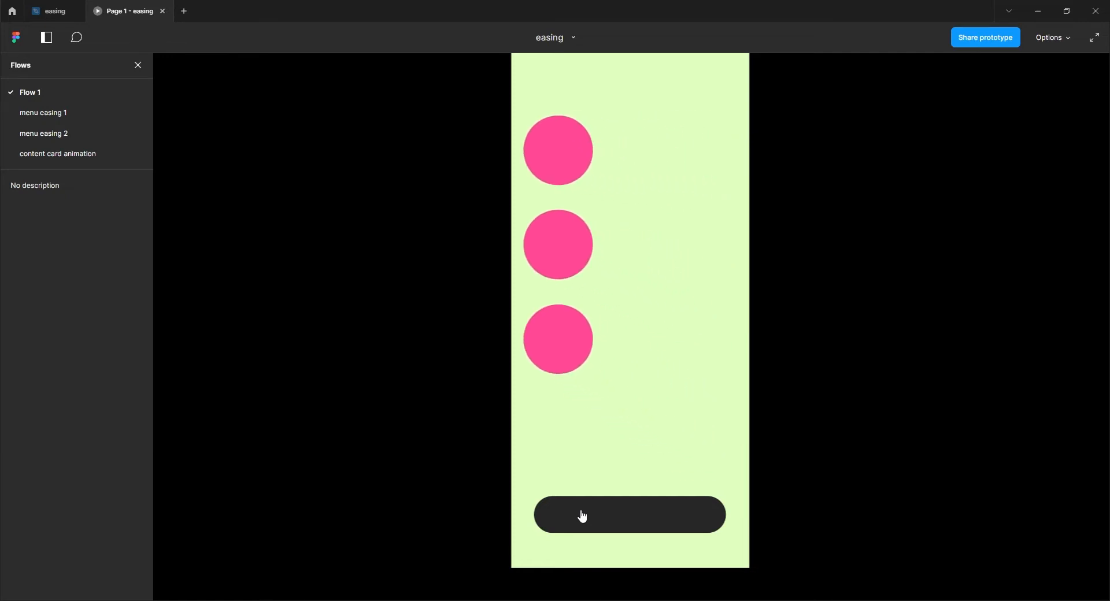
{"action": "left_click", "coordinate": [582, 515]}
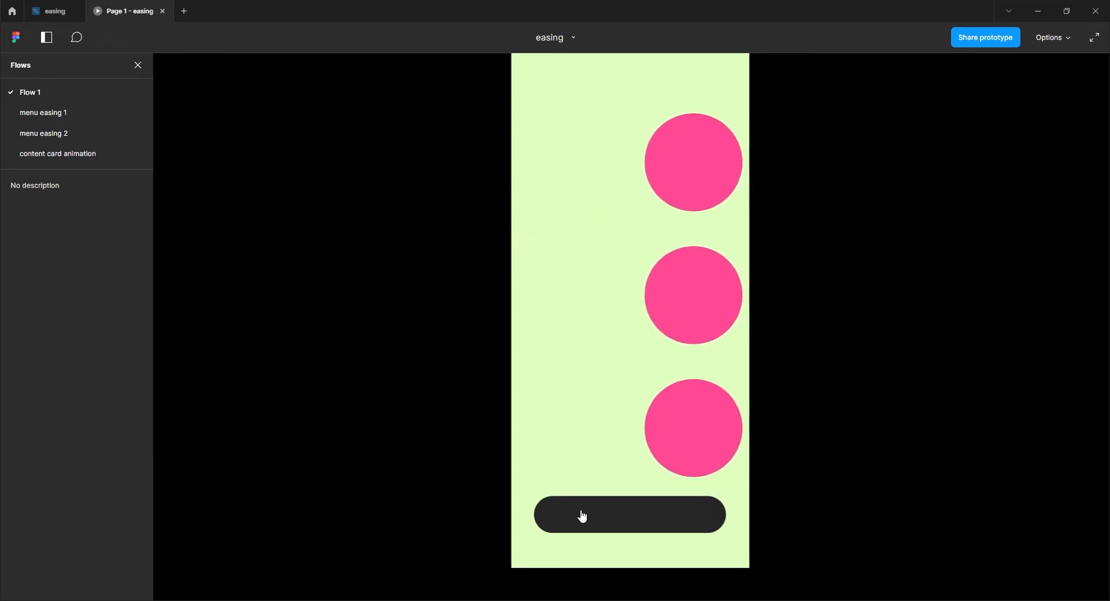
In the design file, set the button interaction's easing to Slow.
{"action": "left_click", "coordinate": [52, 12]}
{"action": "left_click", "coordinate": [842, 321]}
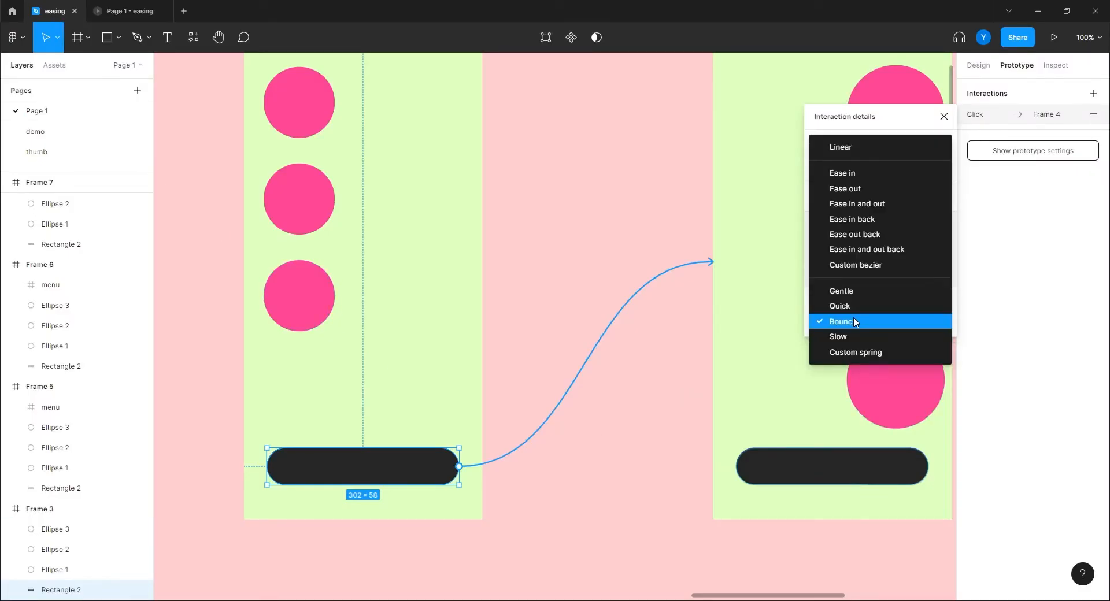
{"action": "left_click", "coordinate": [839, 336]}
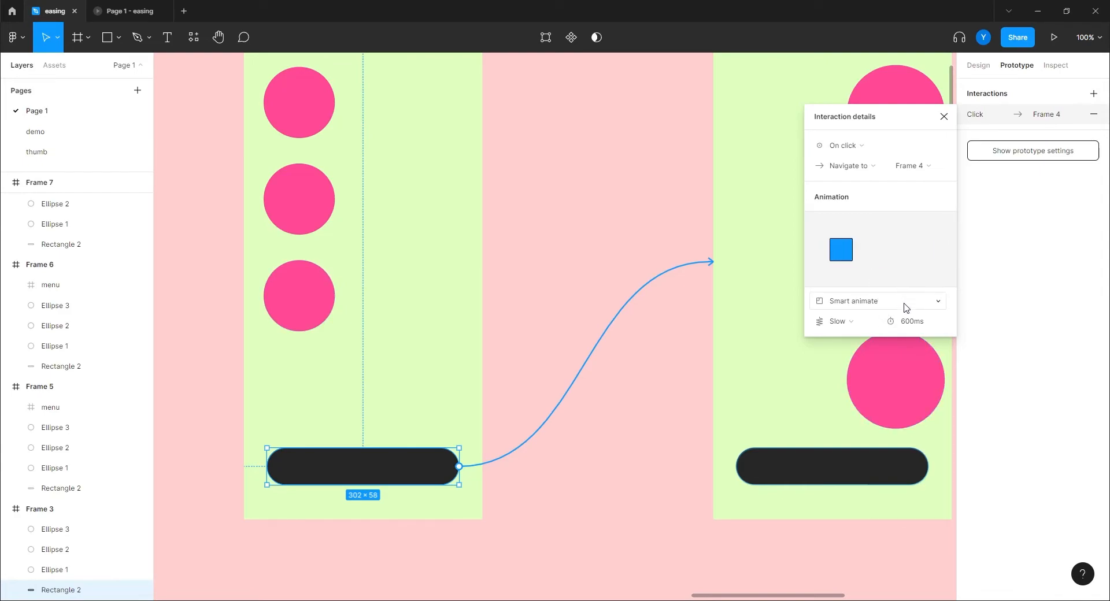
Play the Slow easing in the prototype preview using the dark button.
{"action": "left_click", "coordinate": [125, 11]}
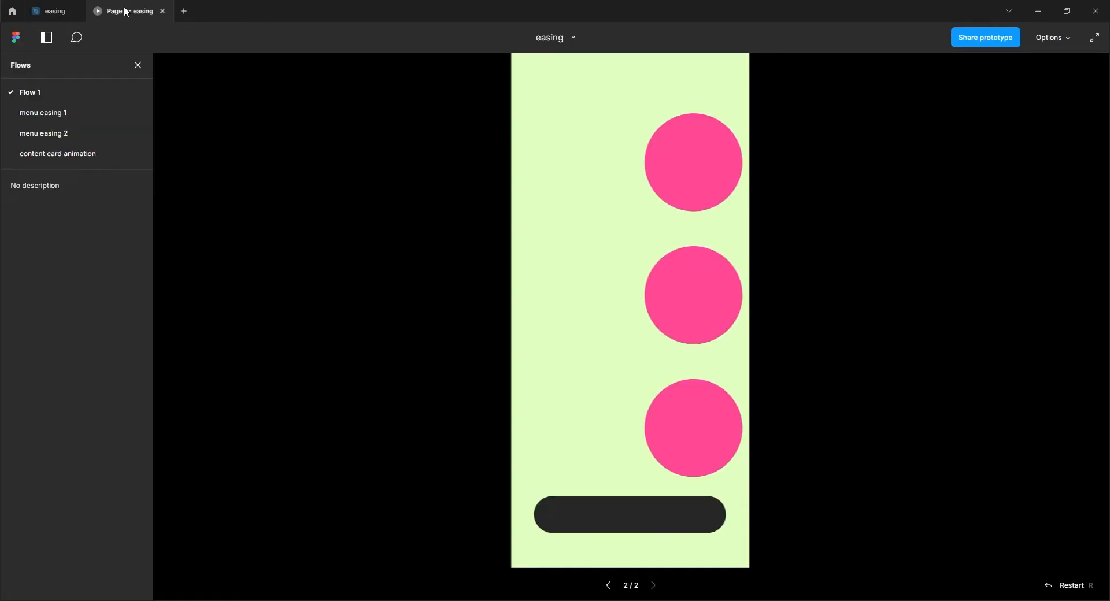
{"action": "left_click", "coordinate": [596, 516]}
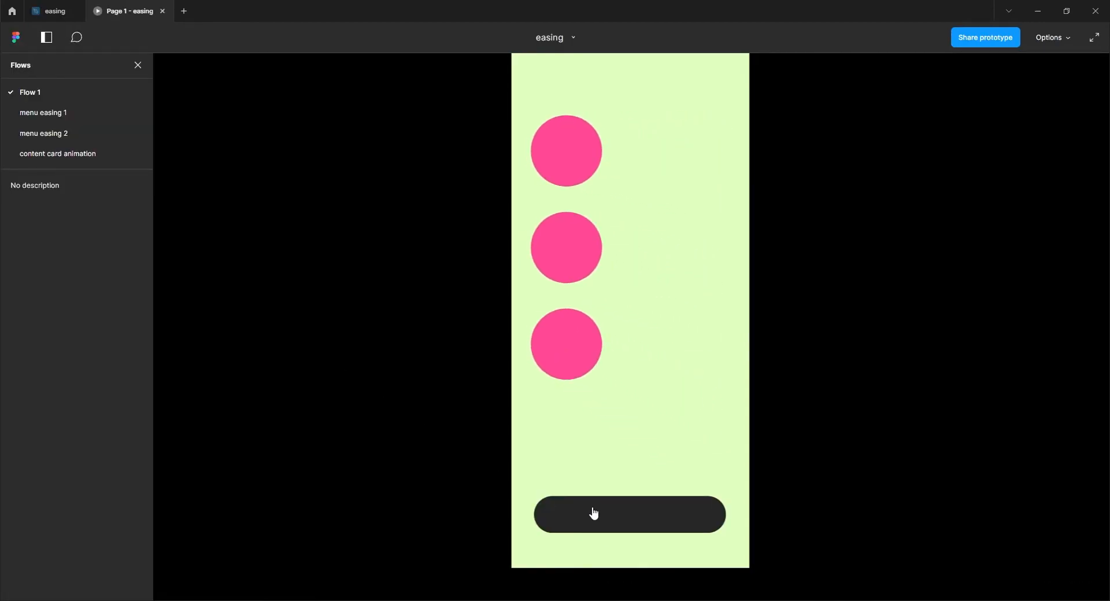
{"action": "left_click", "coordinate": [594, 514]}
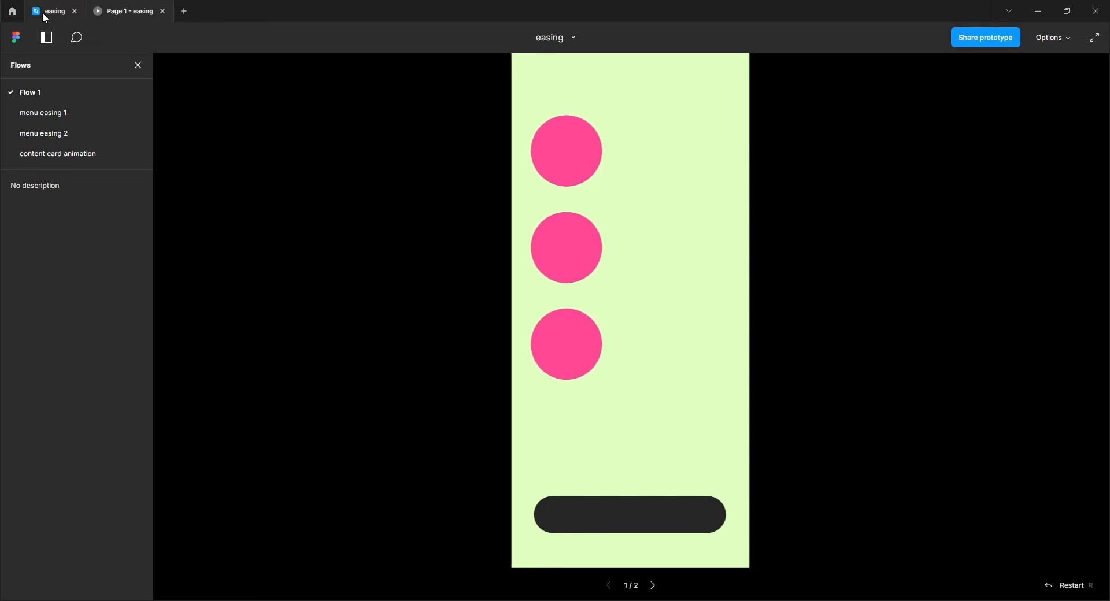
{"action": "left_click", "coordinate": [44, 14]}
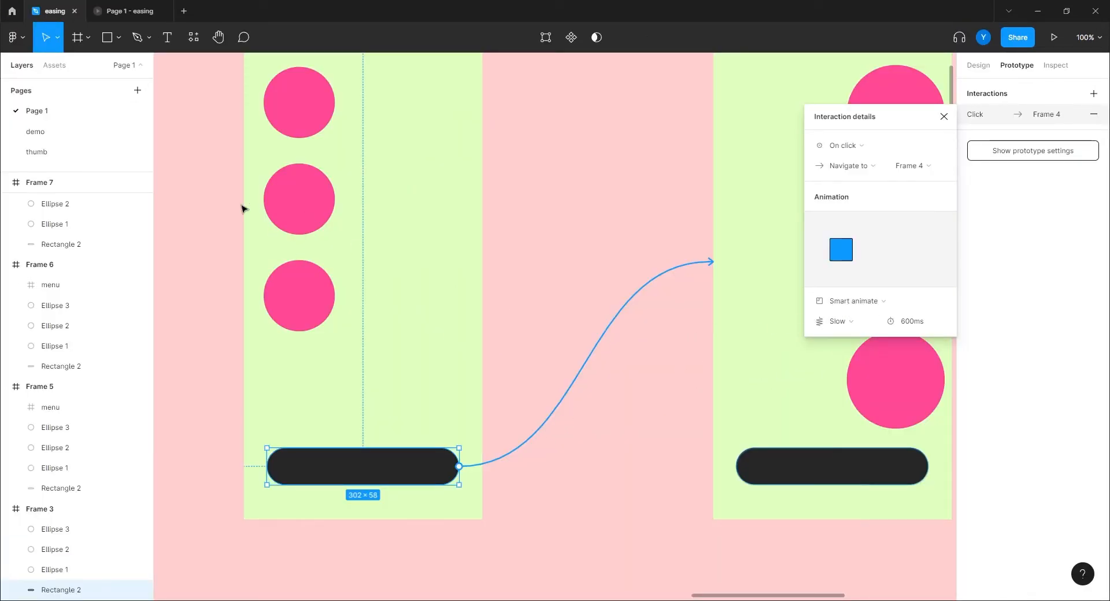
{"action": "left_click", "coordinate": [163, 11]}
{"action": "scroll", "coordinate": [263, 250], "scroll_direction": "up", "scroll_amount": 3}
{"action": "left_click", "coordinate": [303, 159]}
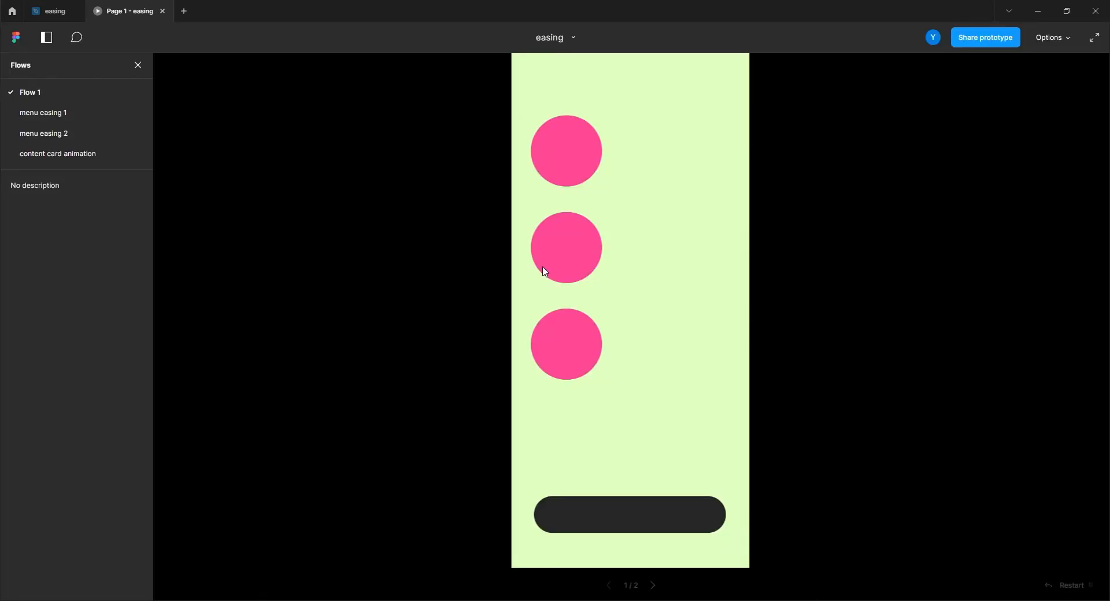
Toggle the circles back and forth with the dark button to watch the Slow easing again.
{"action": "left_click", "coordinate": [565, 524]}
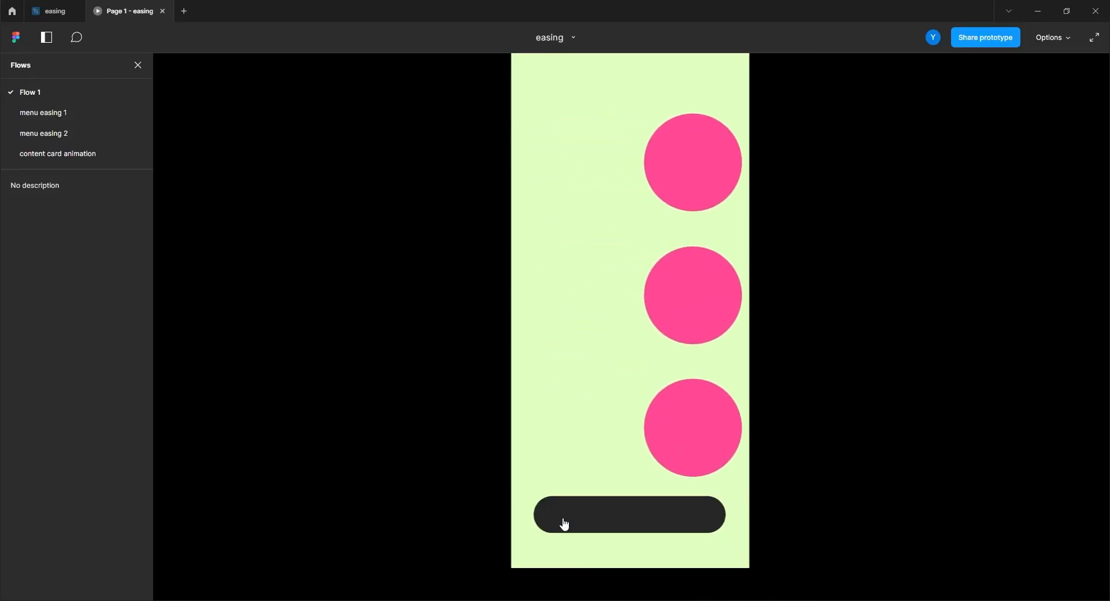
{"action": "left_click", "coordinate": [604, 514]}
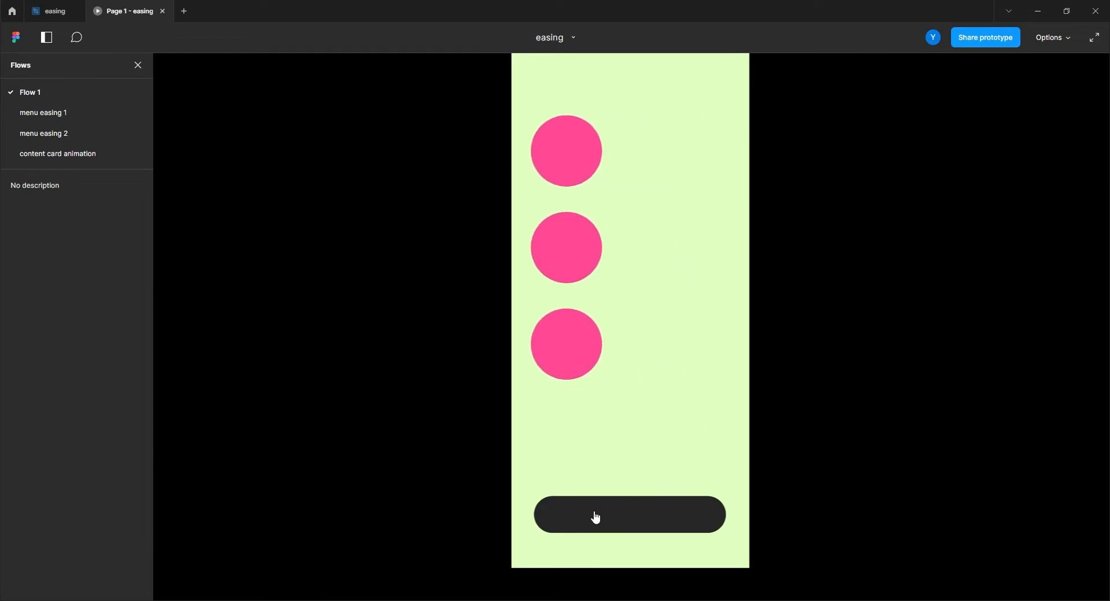
{"action": "left_click", "coordinate": [596, 516]}
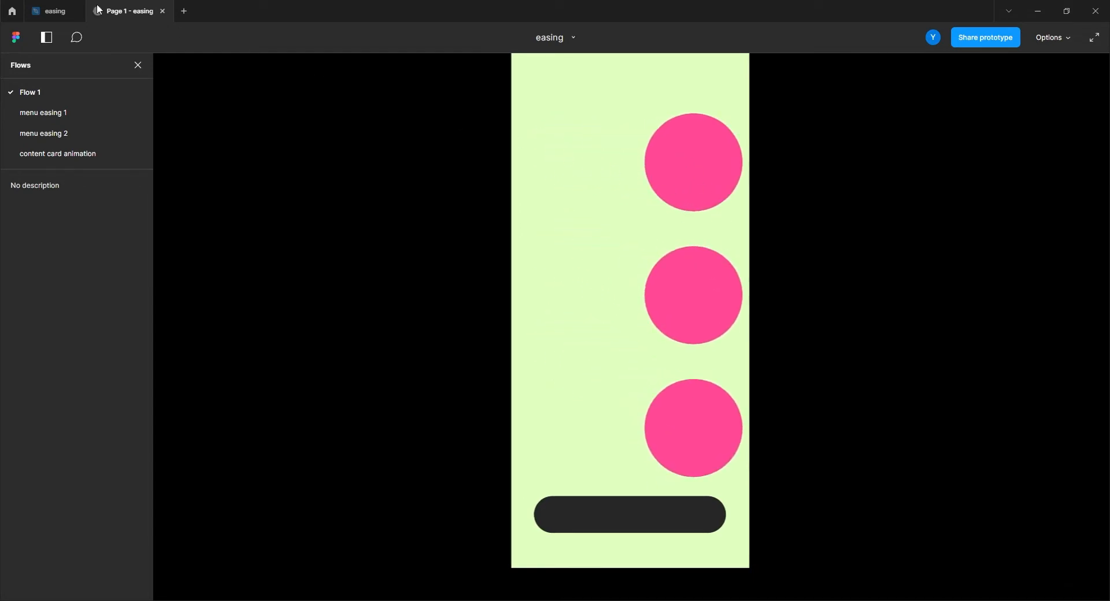
In the design file, set the easing of Frame 3's dark button interaction to Custom spring.
{"action": "left_click", "coordinate": [72, 16]}
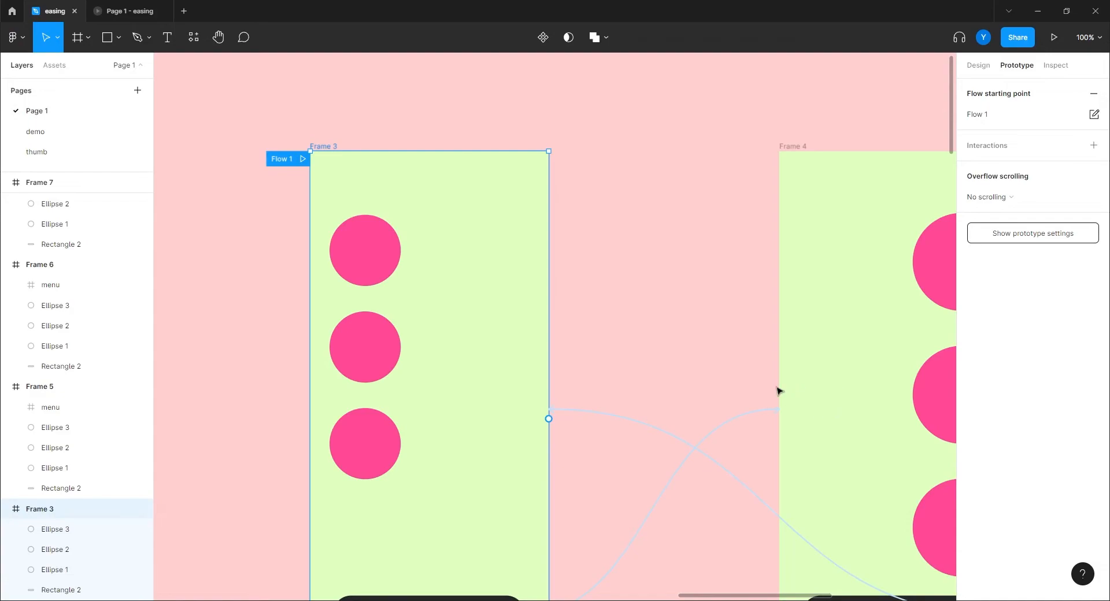
{"action": "left_click", "coordinate": [654, 517]}
{"action": "scroll", "coordinate": [686, 349], "scroll_direction": "down", "scroll_amount": 3}
{"action": "scroll", "coordinate": [687, 350], "scroll_direction": "right", "scroll_amount": 4}
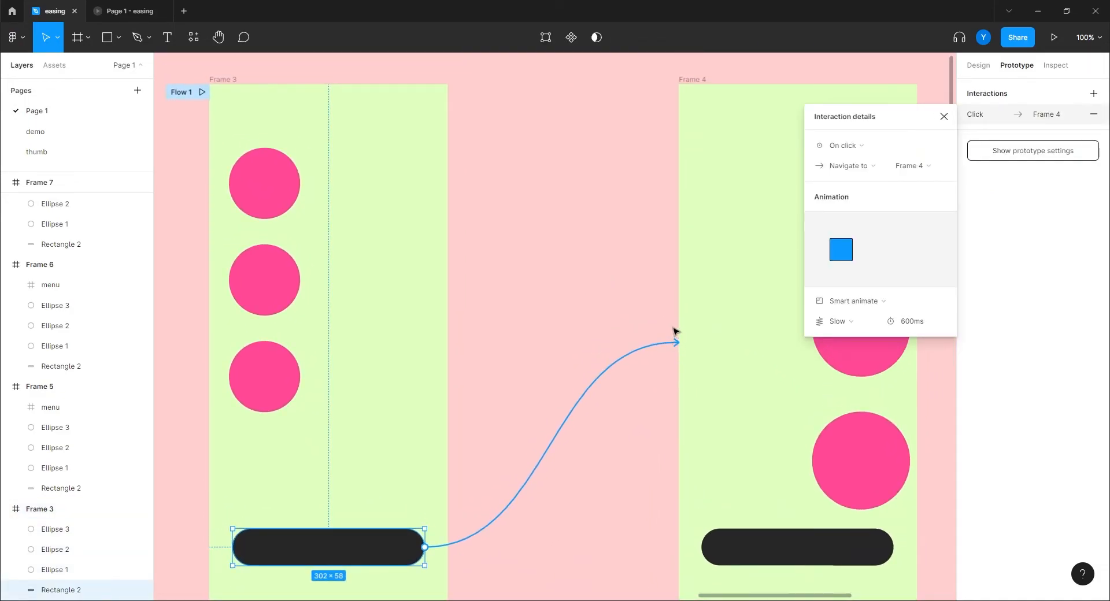
{"action": "left_click", "coordinate": [841, 322]}
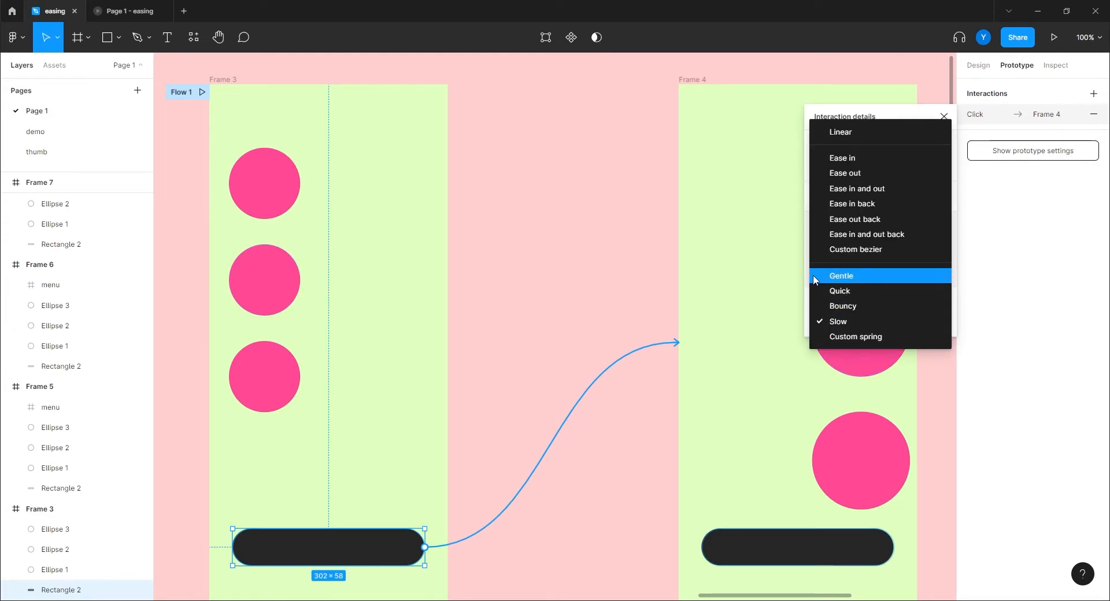
{"action": "left_click", "coordinate": [867, 341]}
{"action": "scroll", "coordinate": [937, 399], "scroll_direction": "down", "scroll_amount": 1}
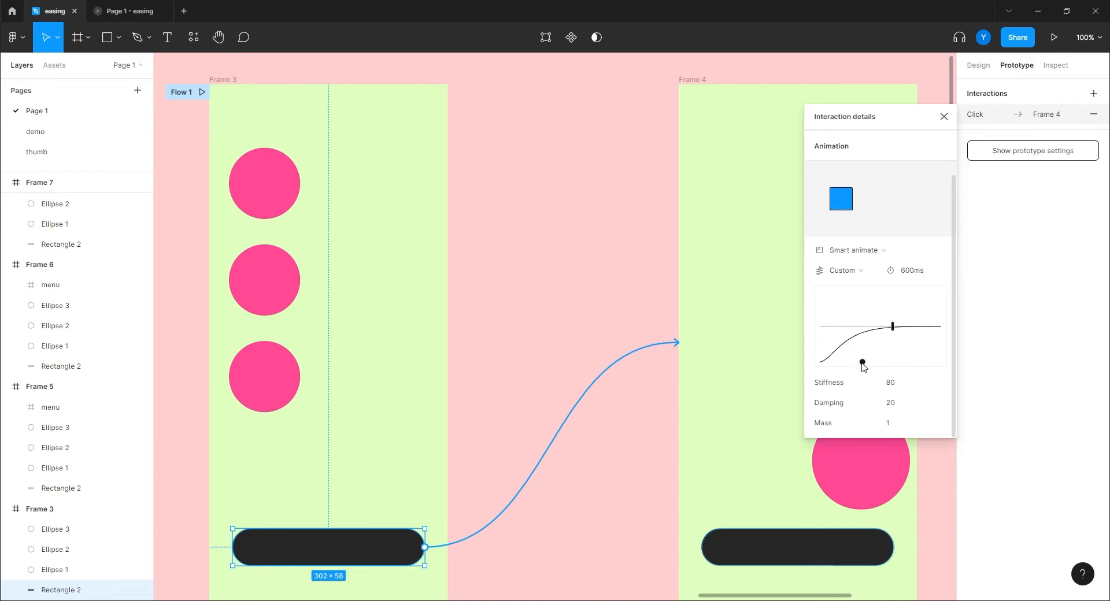
Try different shapes for the custom spring curve using its handle, ending at about stiffness 501 and damping 10.3.
{"action": "left_click_drag", "start_coordinate": [863, 364], "coordinate": [835, 305]}
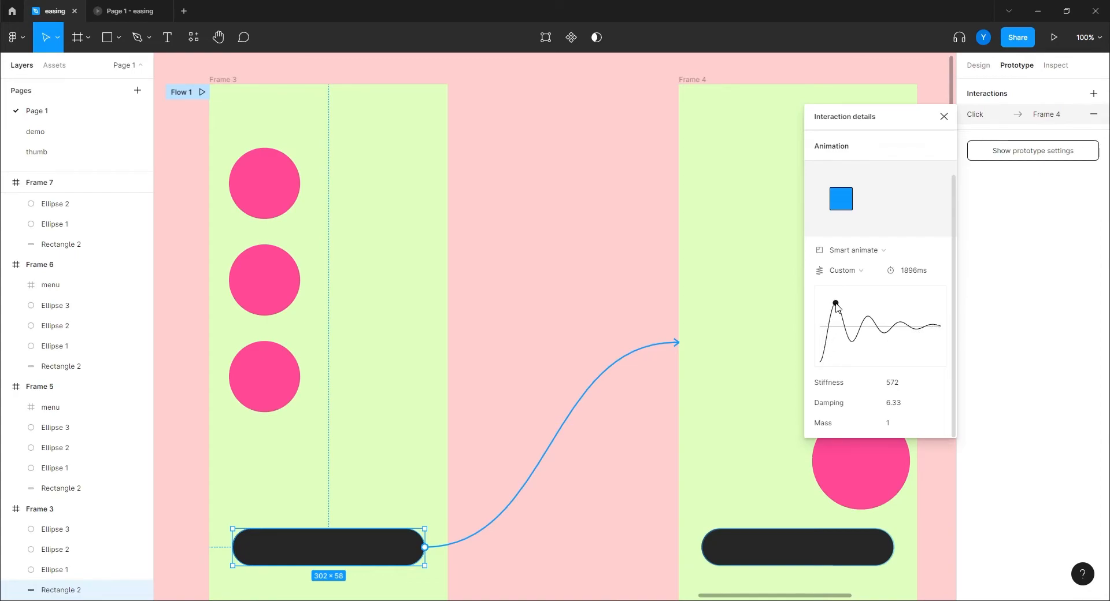
{"action": "mouse_move", "coordinate": [908, 190]}
{"action": "mouse_move", "coordinate": [883, 218]}
{"action": "left_click_drag", "start_coordinate": [893, 274], "coordinate": [207, 260]}
{"action": "mouse_move", "coordinate": [848, 303]}
{"action": "left_mouse_down"}
{"action": "mouse_move", "coordinate": [888, 304]}
{"action": "mouse_move", "coordinate": [833, 311]}
{"action": "mouse_move", "coordinate": [828, 299]}
{"action": "mouse_move", "coordinate": [856, 311]}
{"action": "left_mouse_up"}
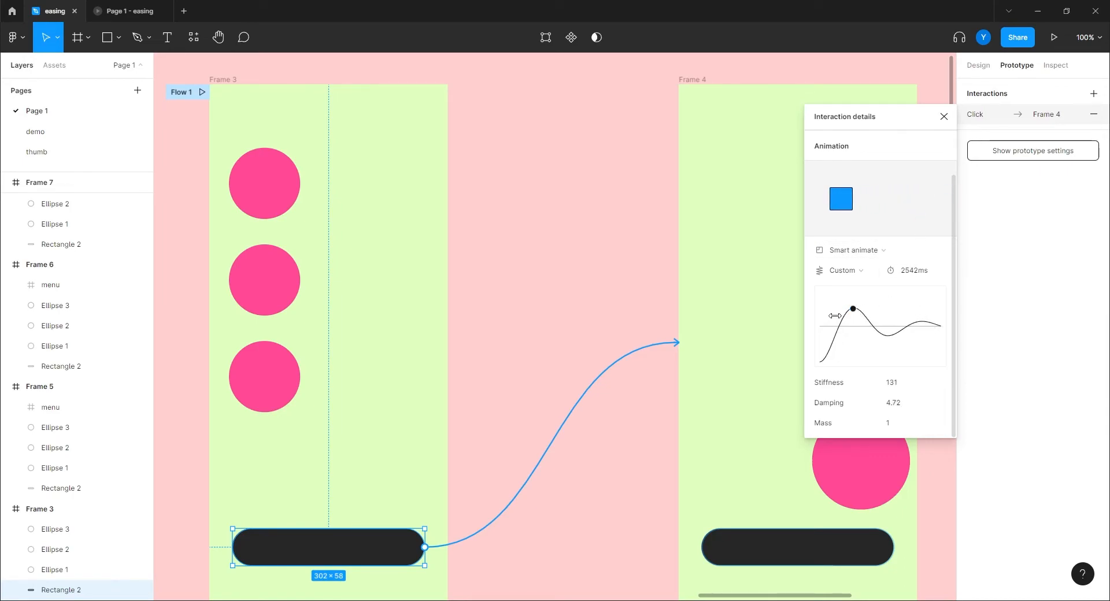
{"action": "mouse_move", "coordinate": [853, 312]}
{"action": "left_mouse_down"}
{"action": "mouse_move", "coordinate": [830, 311]}
{"action": "mouse_move", "coordinate": [842, 310]}
{"action": "left_mouse_up"}
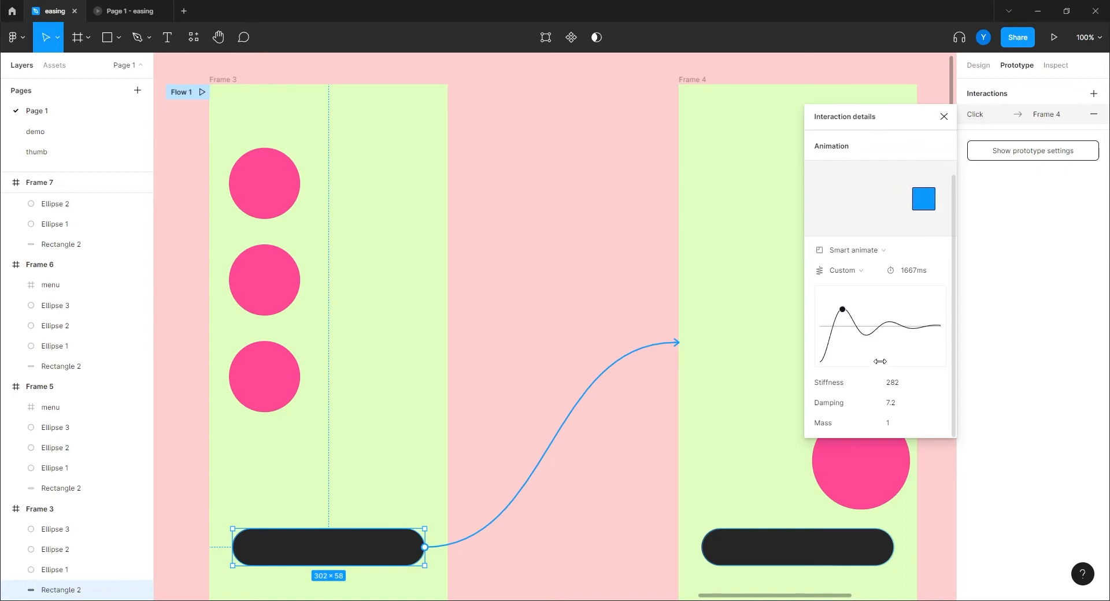
{"action": "left_click", "coordinate": [842, 272]}
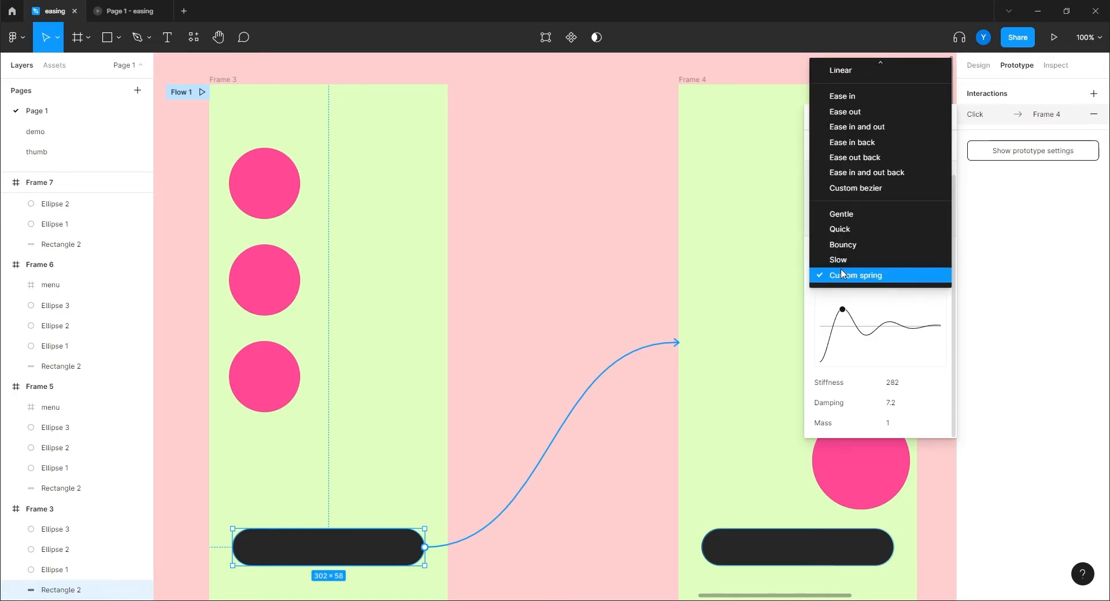
{"action": "left_click", "coordinate": [846, 278]}
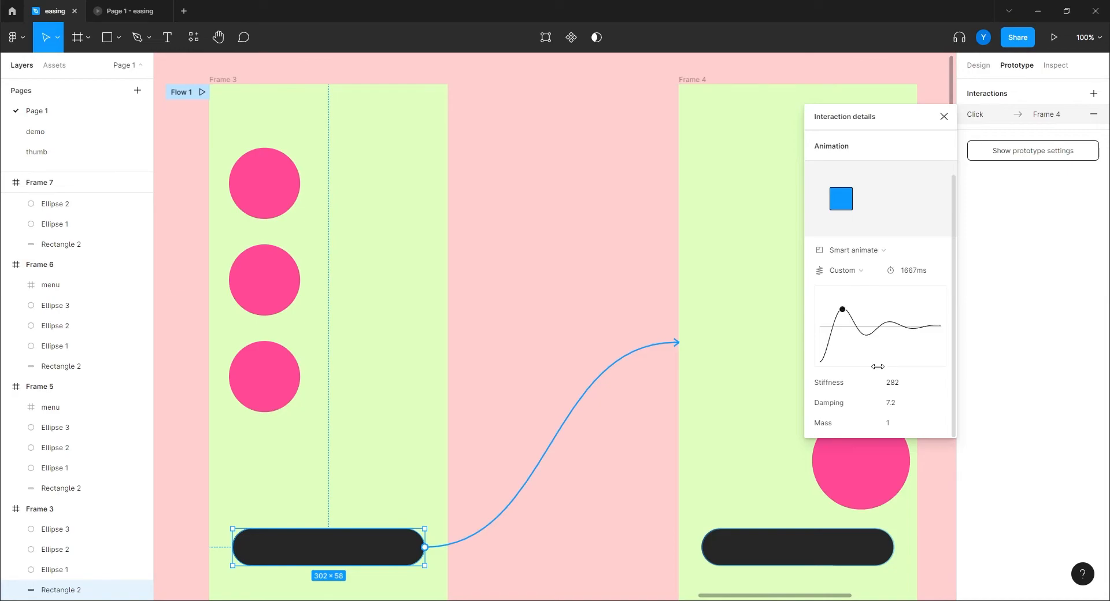
{"action": "mouse_move", "coordinate": [842, 311]}
{"action": "left_mouse_down"}
{"action": "mouse_move", "coordinate": [842, 296]}
{"action": "mouse_move", "coordinate": [837, 310]}
{"action": "left_mouse_up"}
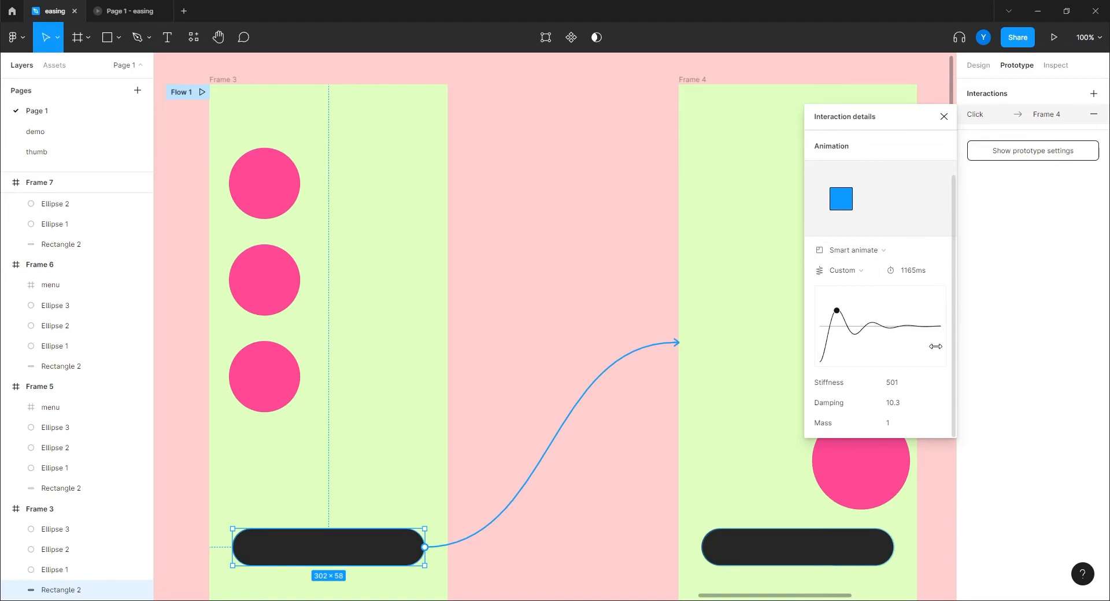
Change the interaction's easing to Custom bezier and view its curve editor.
{"action": "scroll", "coordinate": [891, 330], "scroll_direction": "up", "scroll_amount": 2}
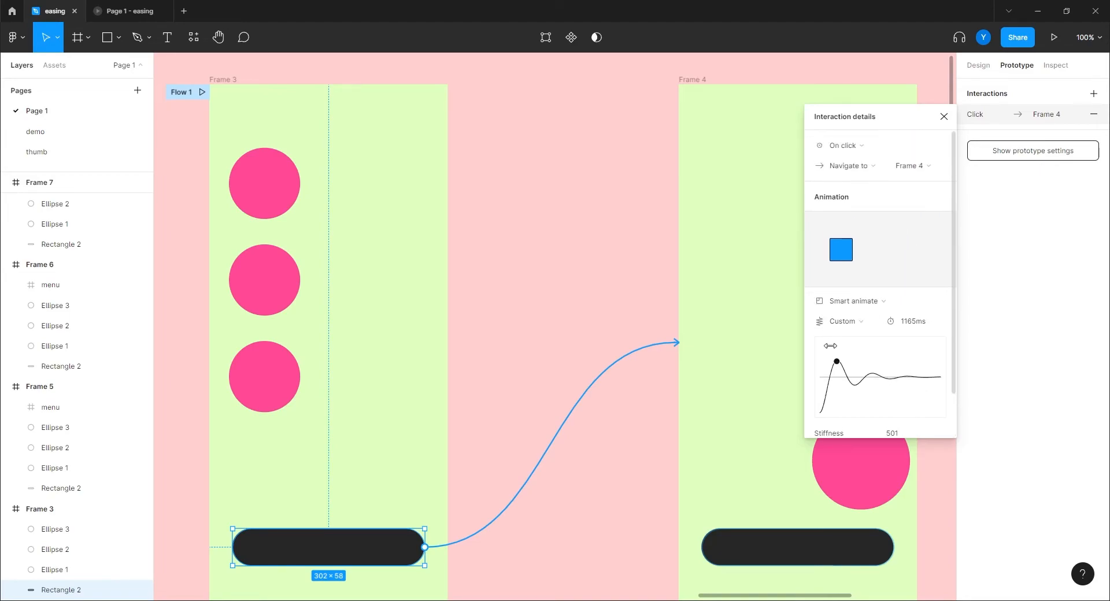
{"action": "left_click", "coordinate": [842, 322]}
{"action": "left_click", "coordinate": [849, 234]}
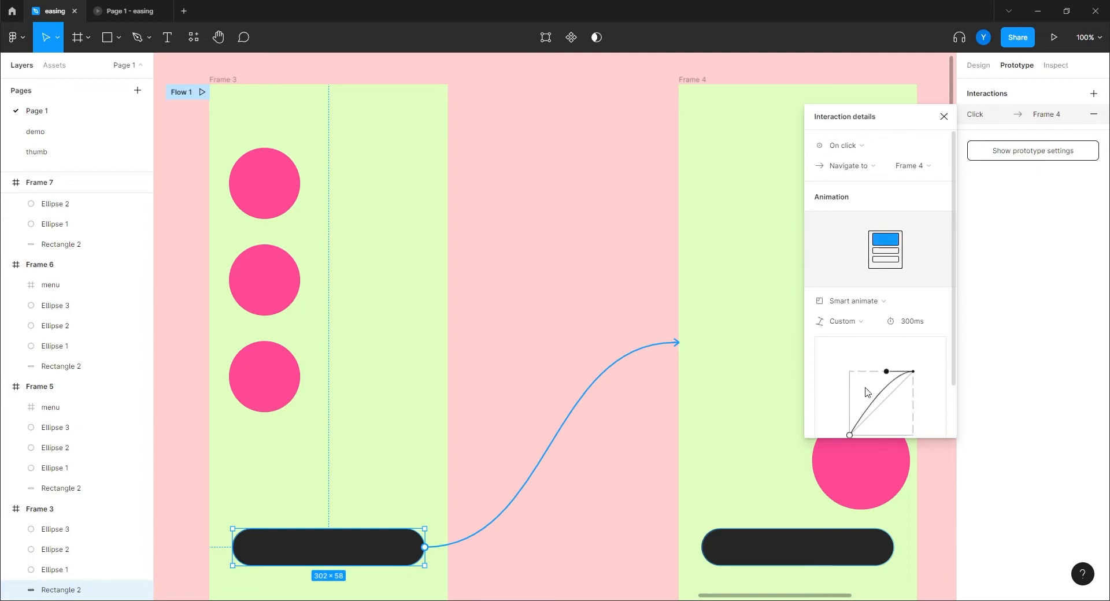
{"action": "scroll", "coordinate": [897, 344], "scroll_direction": "down", "scroll_amount": 2}
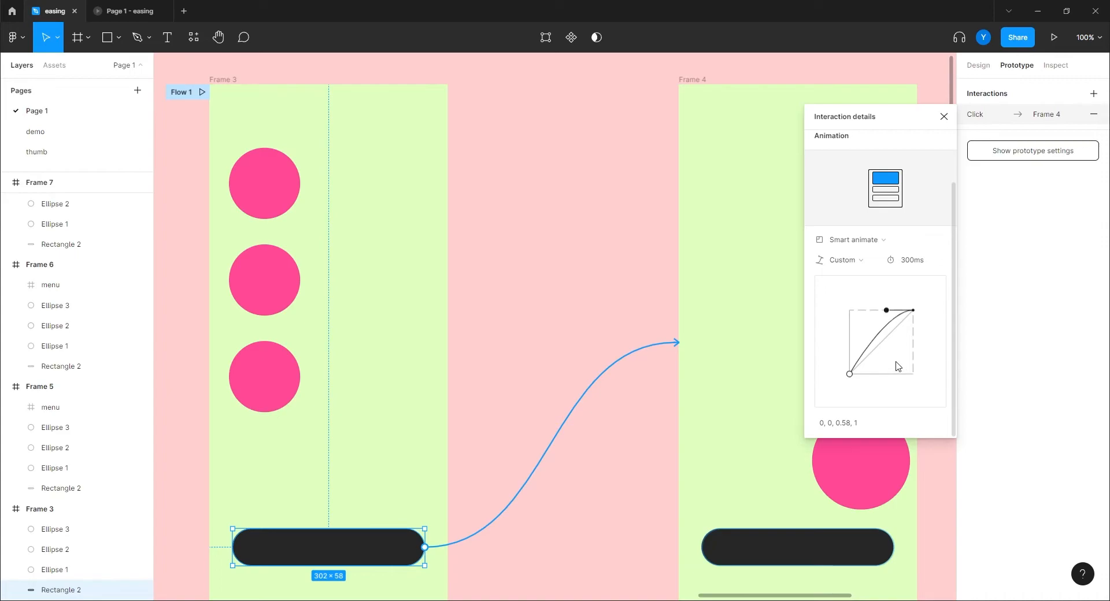
Set the easing to Custom spring and reshape its curve to about stiffness 395 and damping 3.49.
{"action": "left_click", "coordinate": [849, 263]}
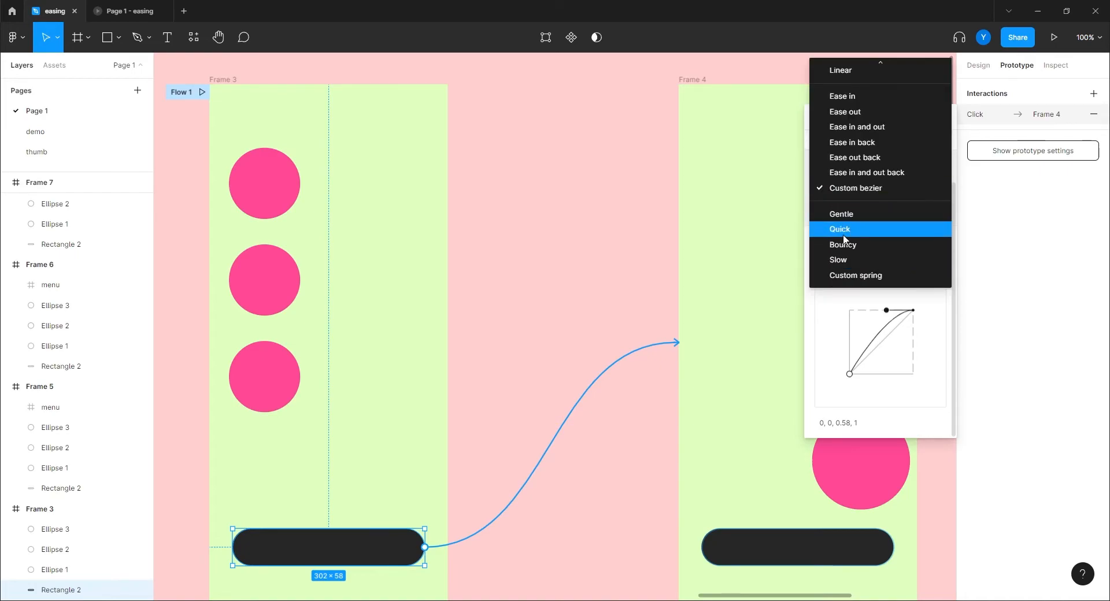
{"action": "left_click", "coordinate": [847, 276]}
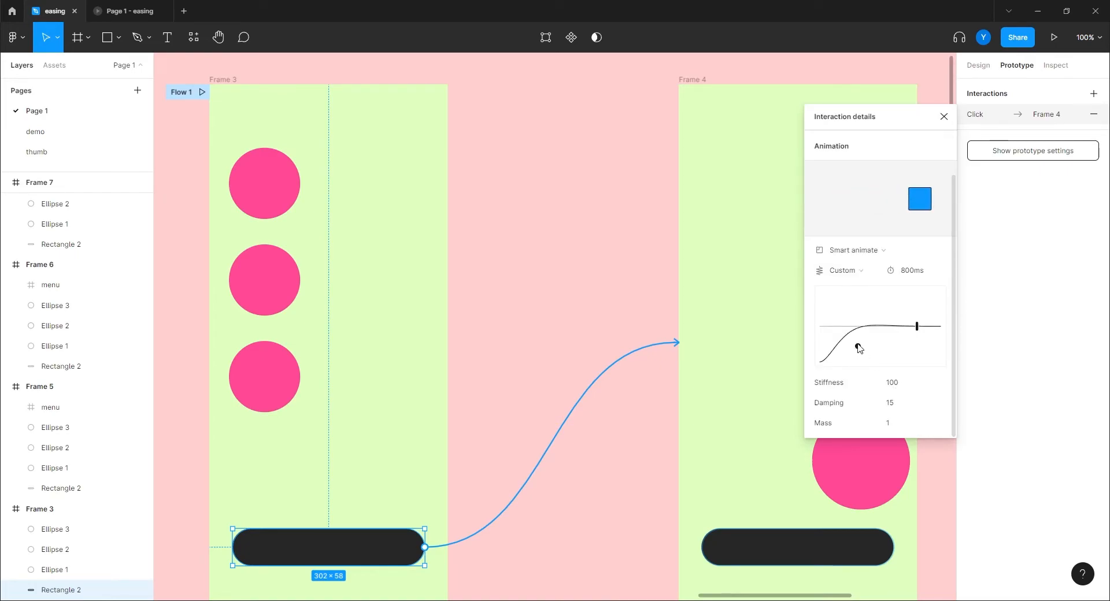
{"action": "left_click_drag", "start_coordinate": [855, 347], "coordinate": [838, 299]}
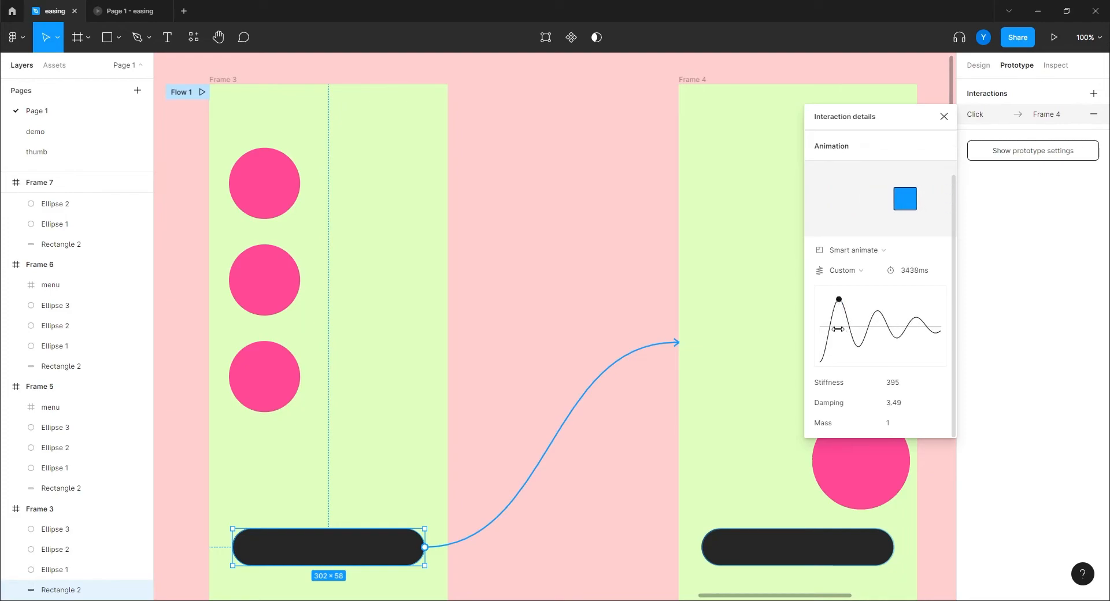
Play the custom spring easing in the prototype preview using the dark button.
{"action": "left_click", "coordinate": [123, 11]}
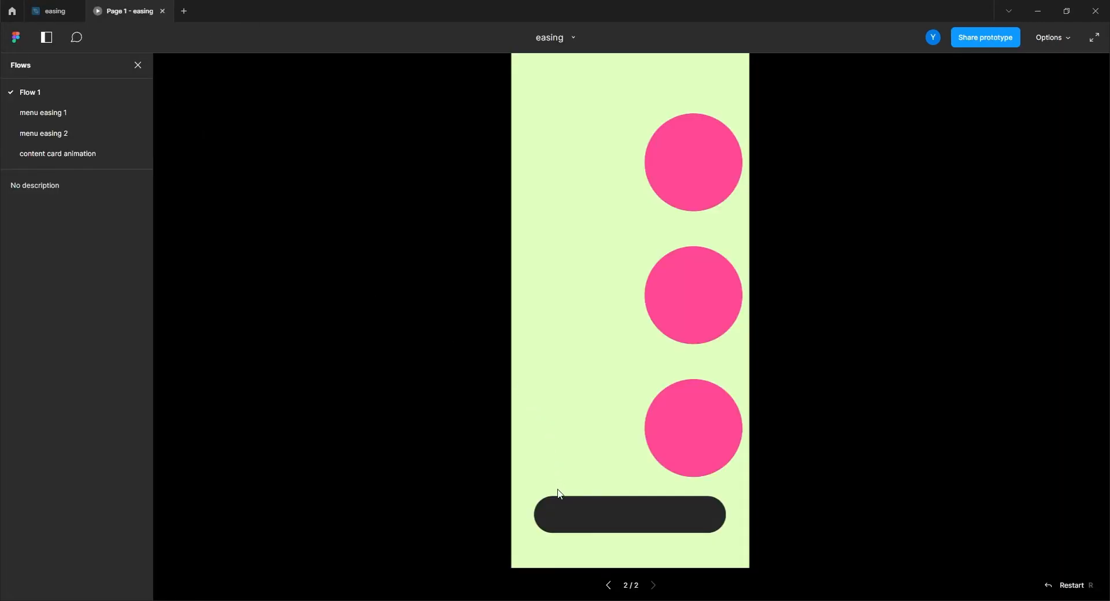
{"action": "left_click", "coordinate": [558, 520]}
{"action": "left_click", "coordinate": [564, 524]}
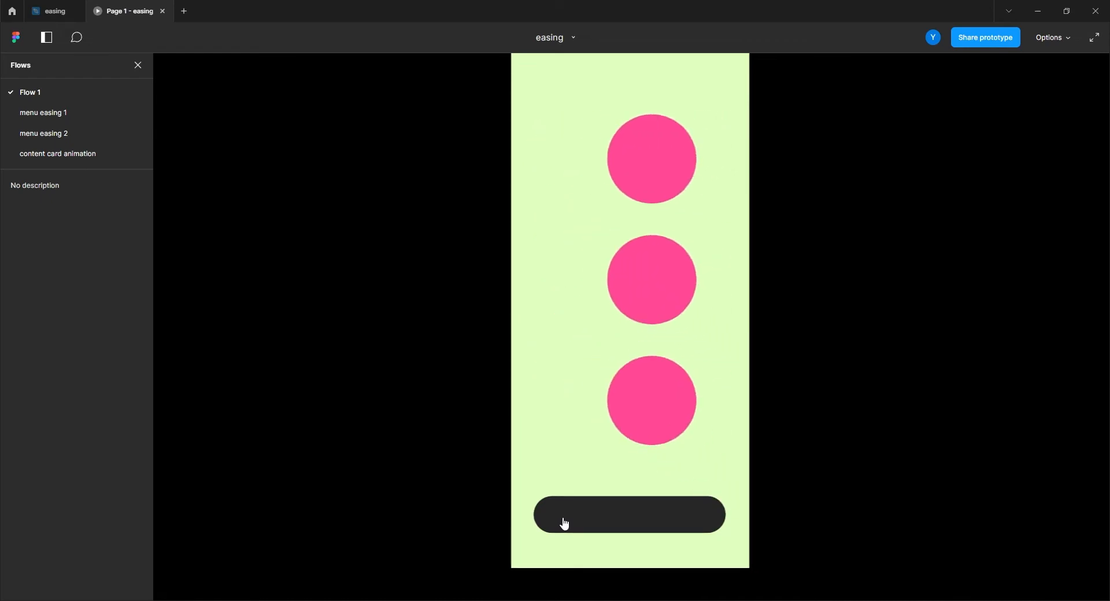
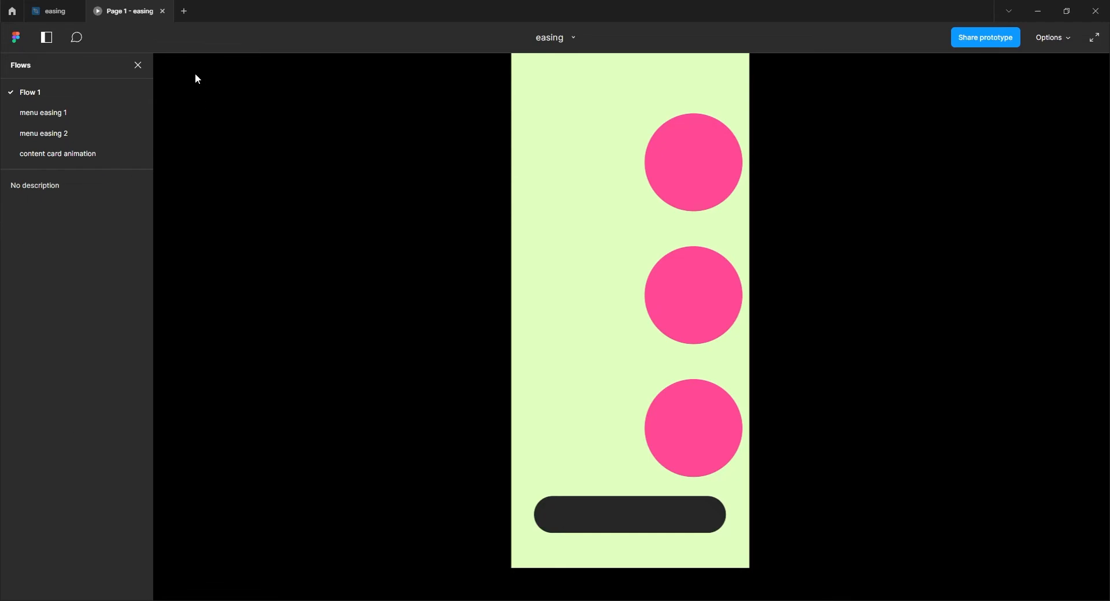
Return to the design file, close the interaction details and bring the content card component into view at 100% zoom.
{"action": "left_click", "coordinate": [53, 11]}
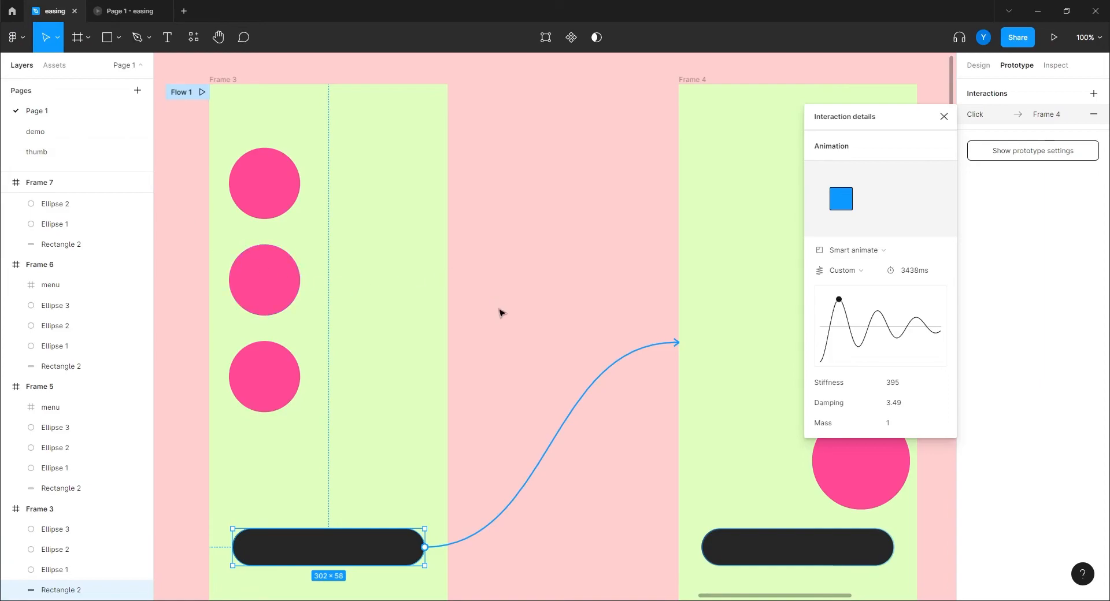
{"action": "scroll", "coordinate": [592, 304], "scroll_direction": "down", "scroll_amount": 5}
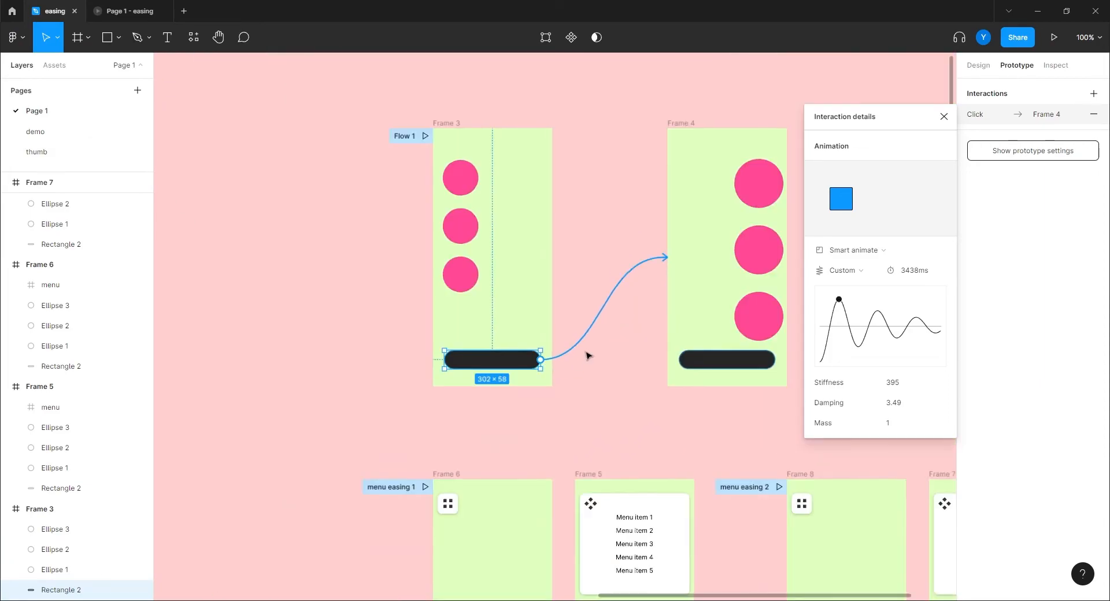
{"action": "scroll", "coordinate": [587, 349], "scroll_direction": "down", "scroll_amount": 5}
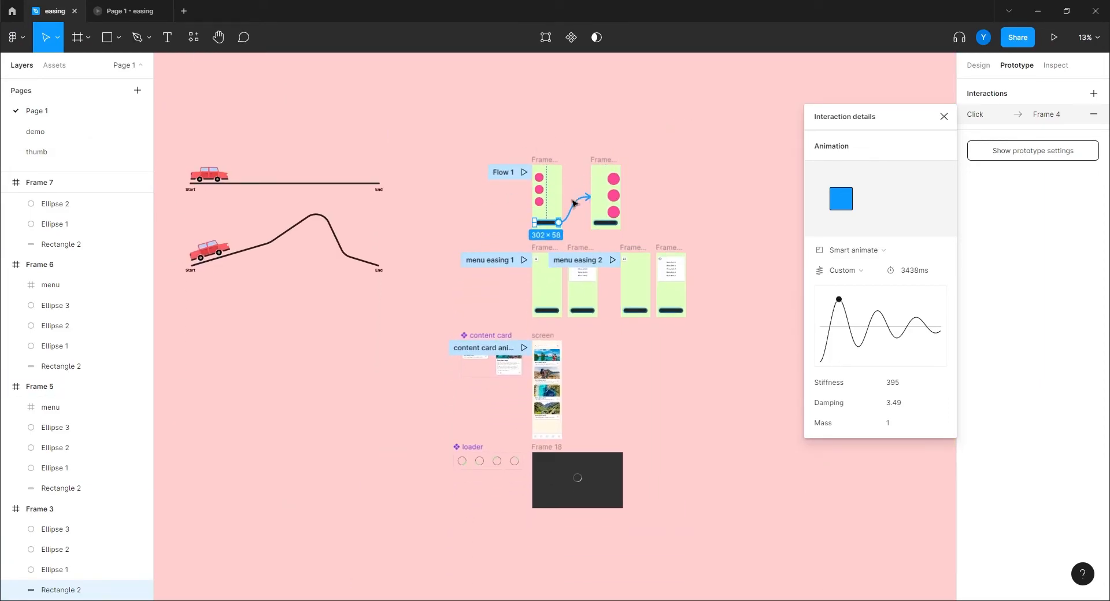
{"action": "left_click", "coordinate": [944, 116]}
{"action": "left_click_drag", "start_coordinate": [782, 275], "coordinate": [865, 191]}
{"action": "key", "text": "ctrl+plus"}
{"action": "key", "text": "ctrl+plus"}
{"action": "left_click_drag", "start_coordinate": [640, 243], "coordinate": [445, 374]}
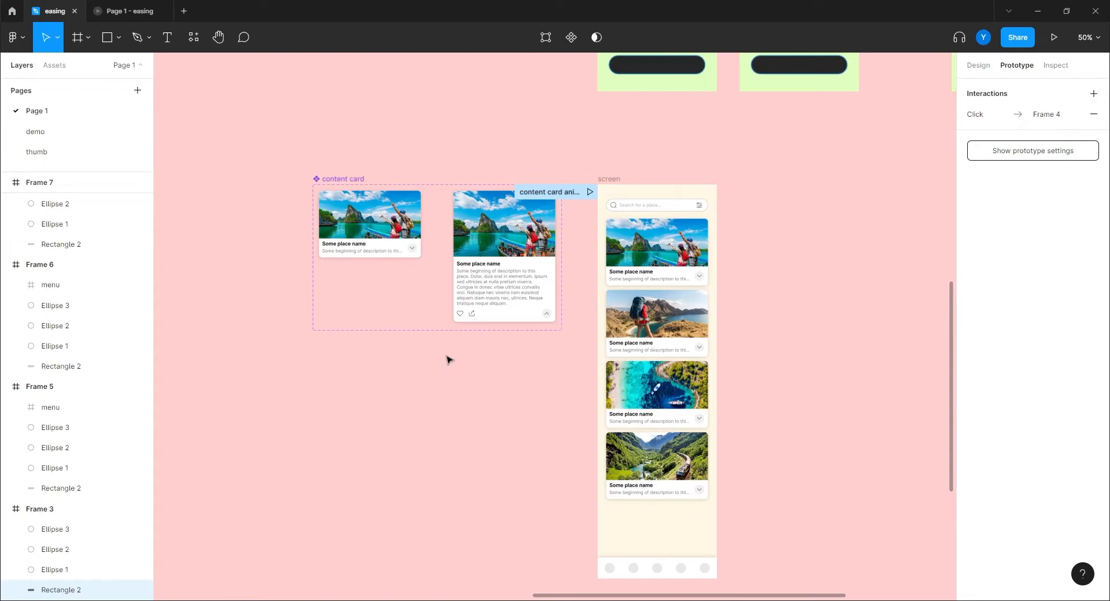
{"action": "left_click_drag", "start_coordinate": [458, 374], "coordinate": [547, 324]}
{"action": "key", "text": "ctrl+plus"}
{"action": "left_click_drag", "start_coordinate": [484, 300], "coordinate": [483, 473]}
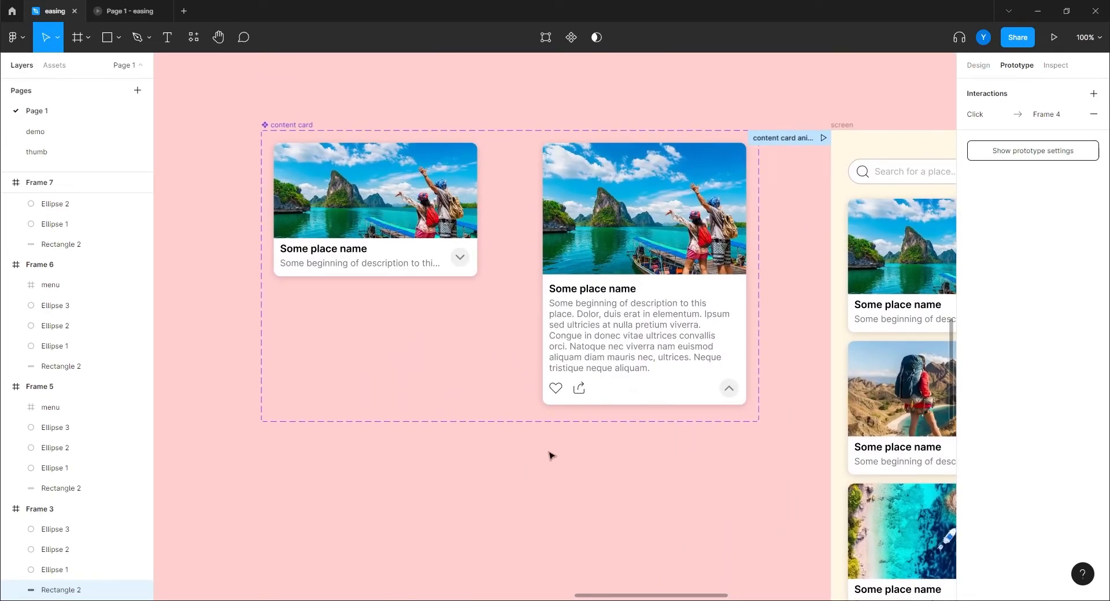
{"action": "left_click_drag", "start_coordinate": [548, 453], "coordinate": [486, 431]}
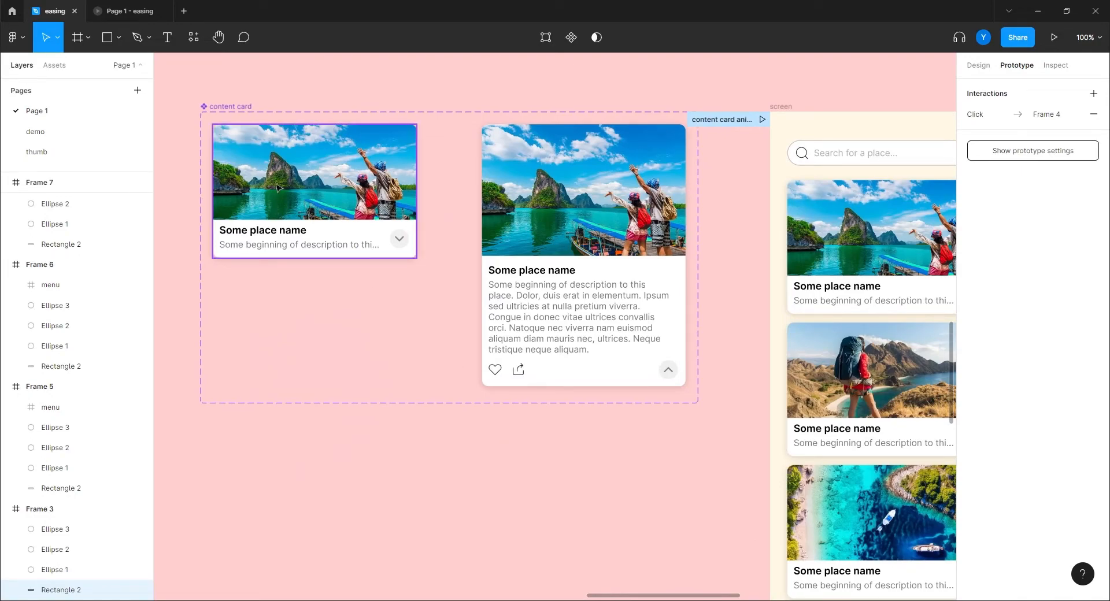
Examine the collapsed and expanded variants of the content card and the list of cards in the screen frame.
{"action": "left_click", "coordinate": [285, 162]}
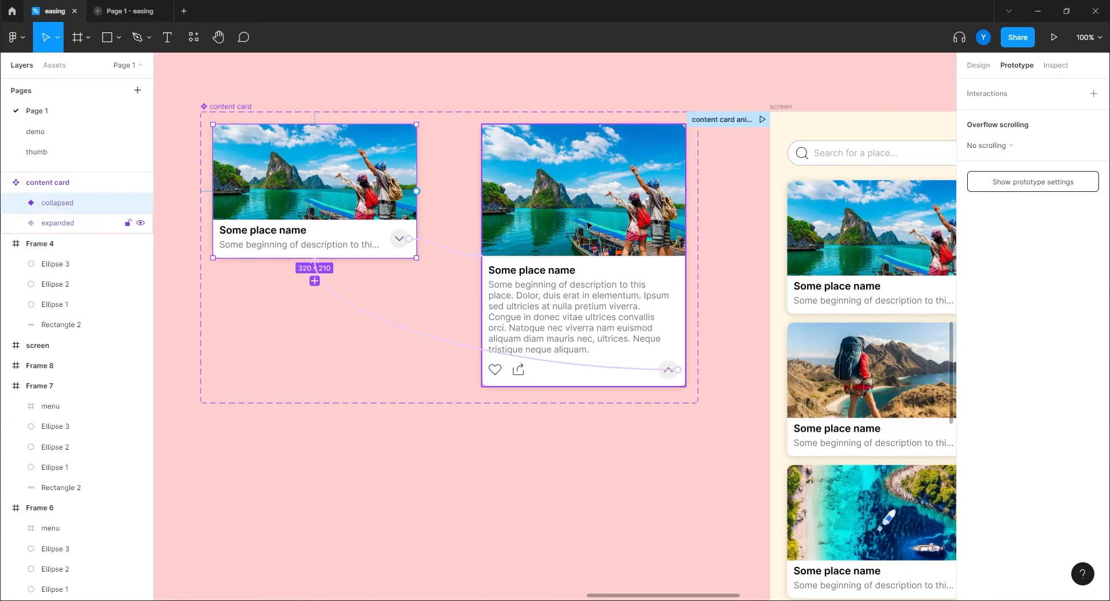
{"action": "left_click", "coordinate": [589, 226]}
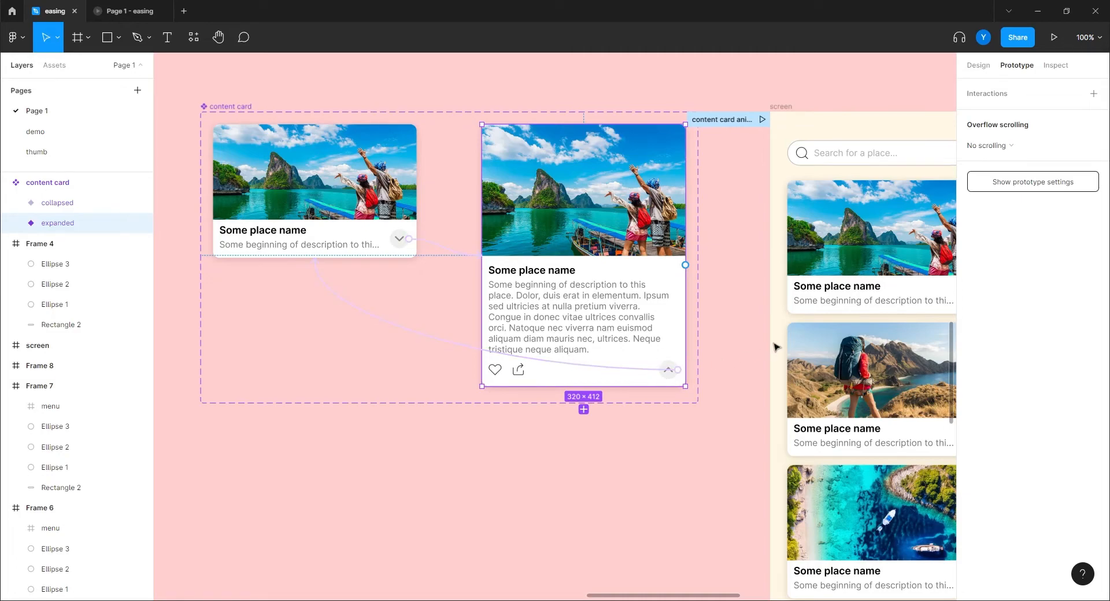
{"action": "scroll", "coordinate": [774, 350], "scroll_direction": "right", "scroll_amount": 5}
{"action": "scroll", "coordinate": [567, 300], "scroll_direction": "down", "scroll_amount": 3}
{"action": "left_click", "coordinate": [577, 247]}
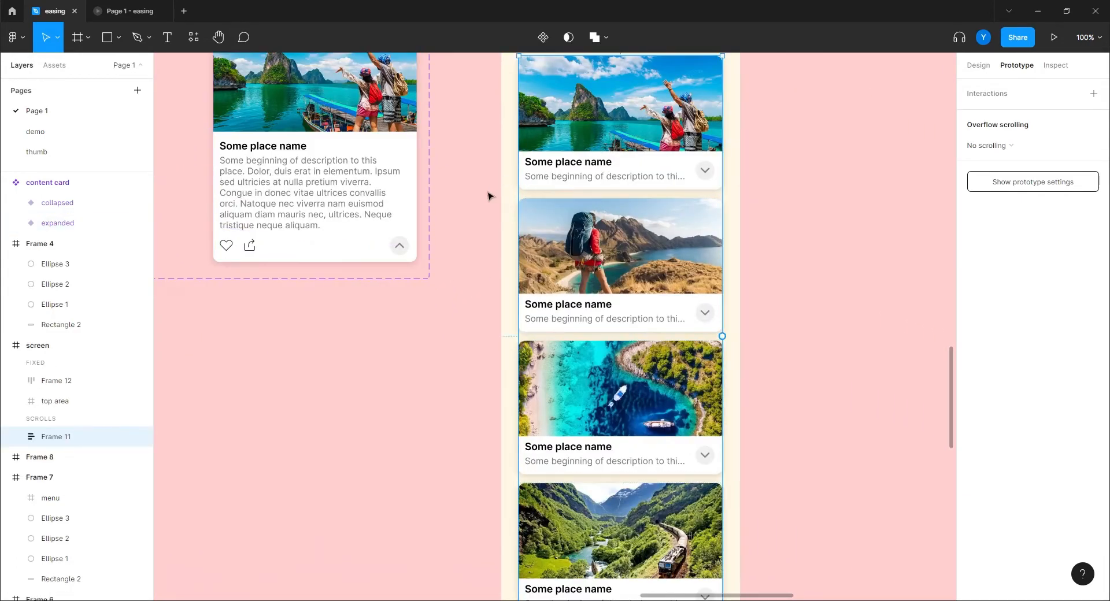
{"action": "scroll", "coordinate": [490, 255], "scroll_direction": "up", "scroll_amount": 3}
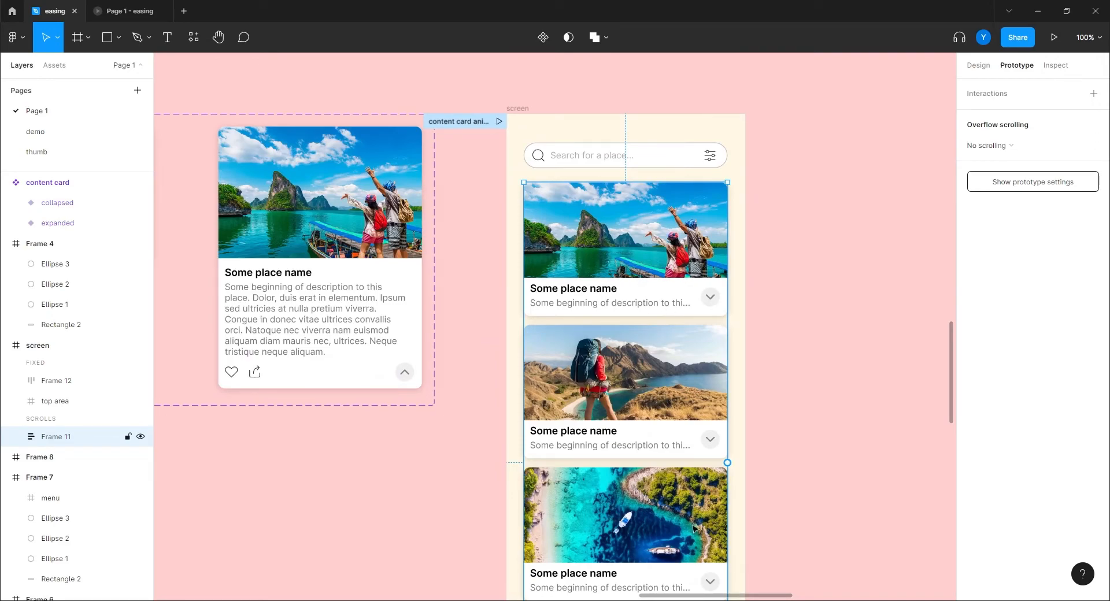
{"action": "scroll", "coordinate": [607, 353], "scroll_direction": "down", "scroll_amount": 5}
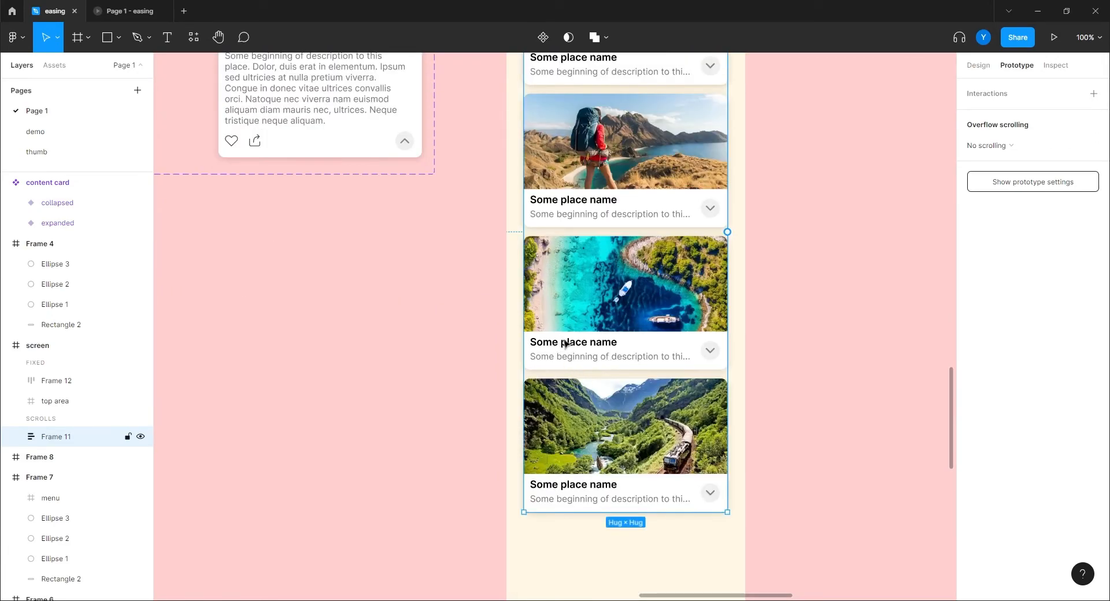
{"action": "scroll", "coordinate": [587, 211], "scroll_direction": "up", "scroll_amount": 3}
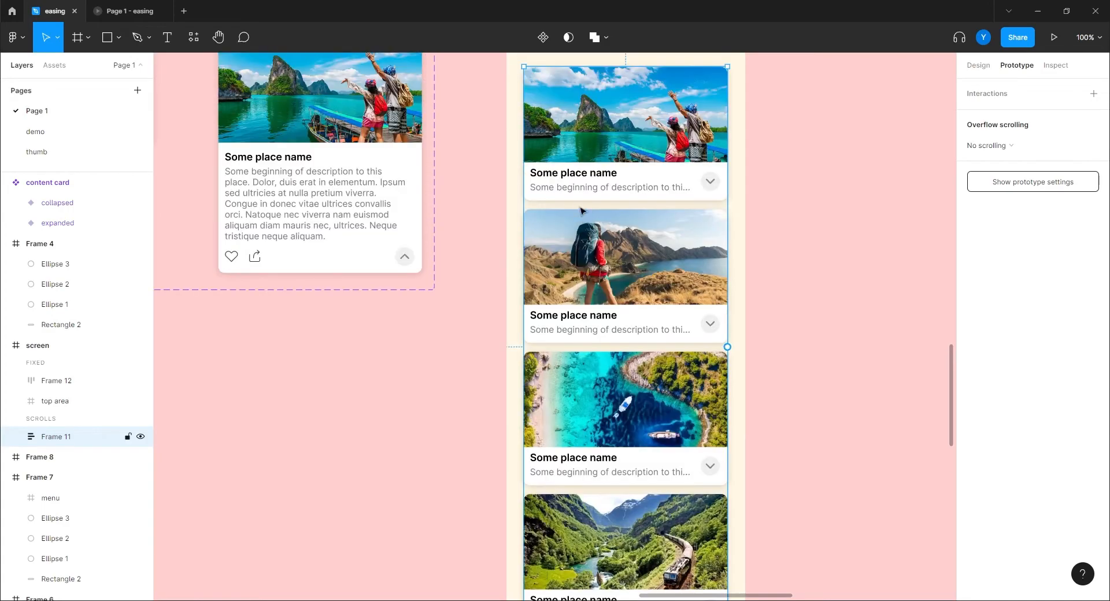
{"action": "left_click_drag", "start_coordinate": [564, 200], "coordinate": [634, 308]}
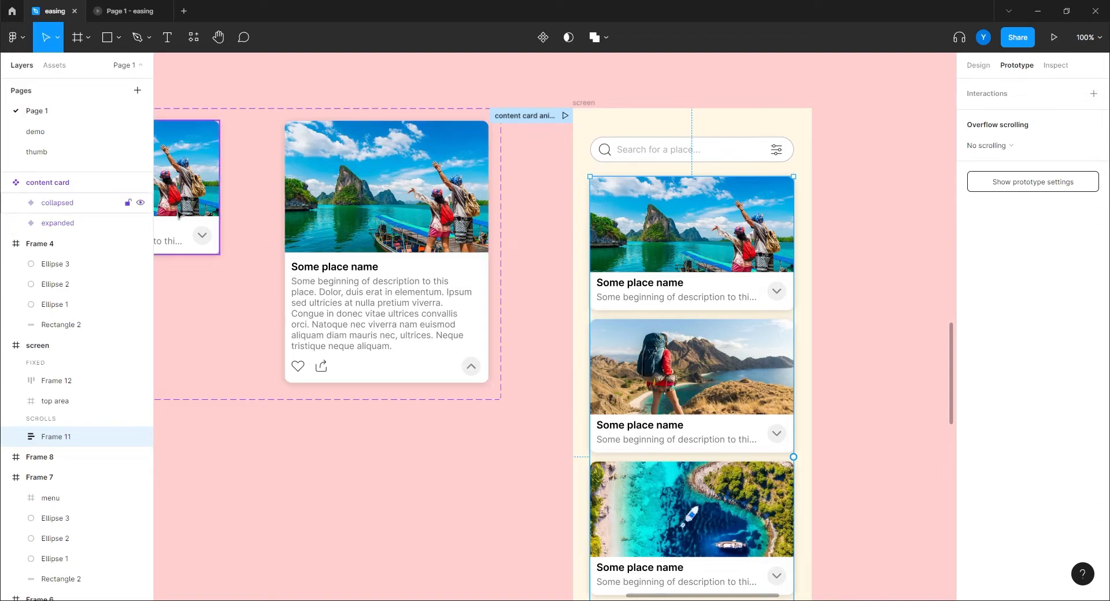
Launch the preview of the content card animation flow from the screen frame, and return to the design file.
{"action": "scroll", "coordinate": [591, 302], "scroll_direction": "left", "scroll_amount": 5}
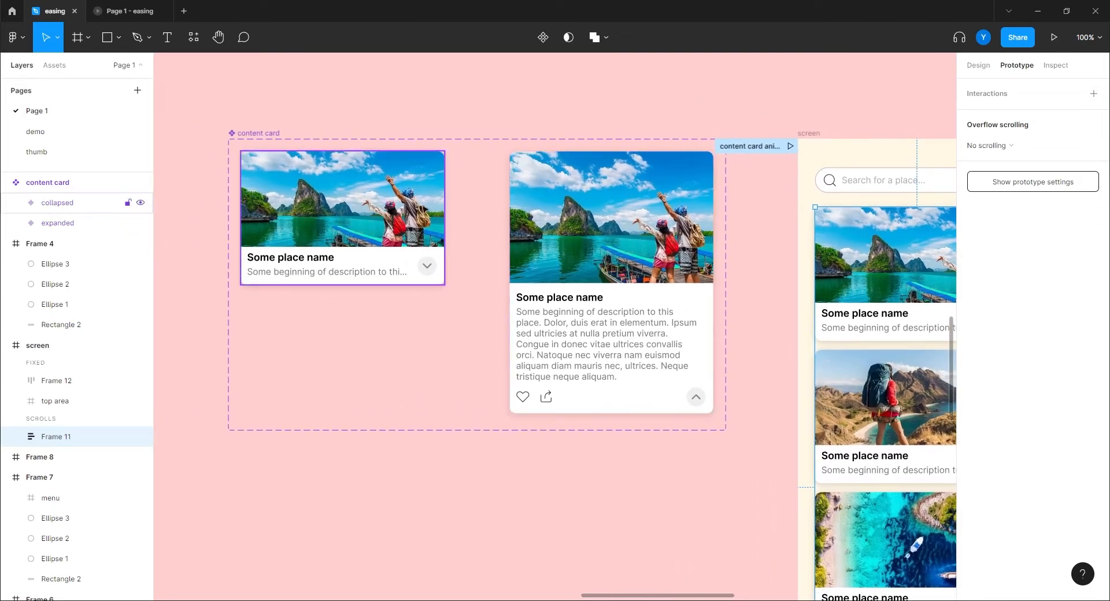
{"action": "left_click", "coordinate": [790, 146]}
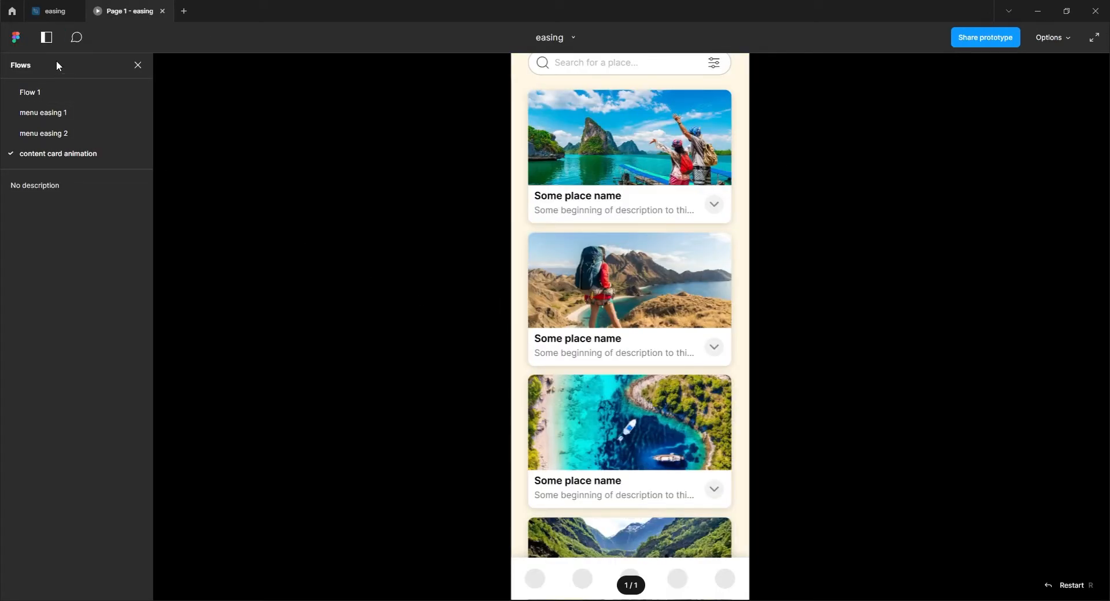
{"action": "left_click", "coordinate": [55, 15]}
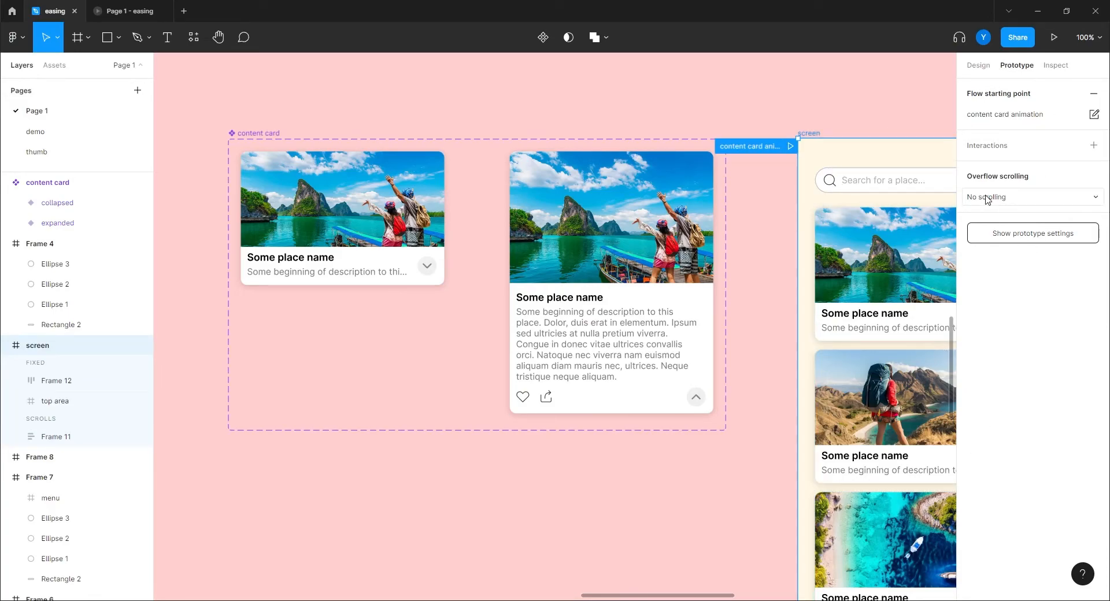
Set the prototype device to iPhone 13 mini, and relaunch the content card animation preview.
{"action": "left_click", "coordinate": [1012, 232]}
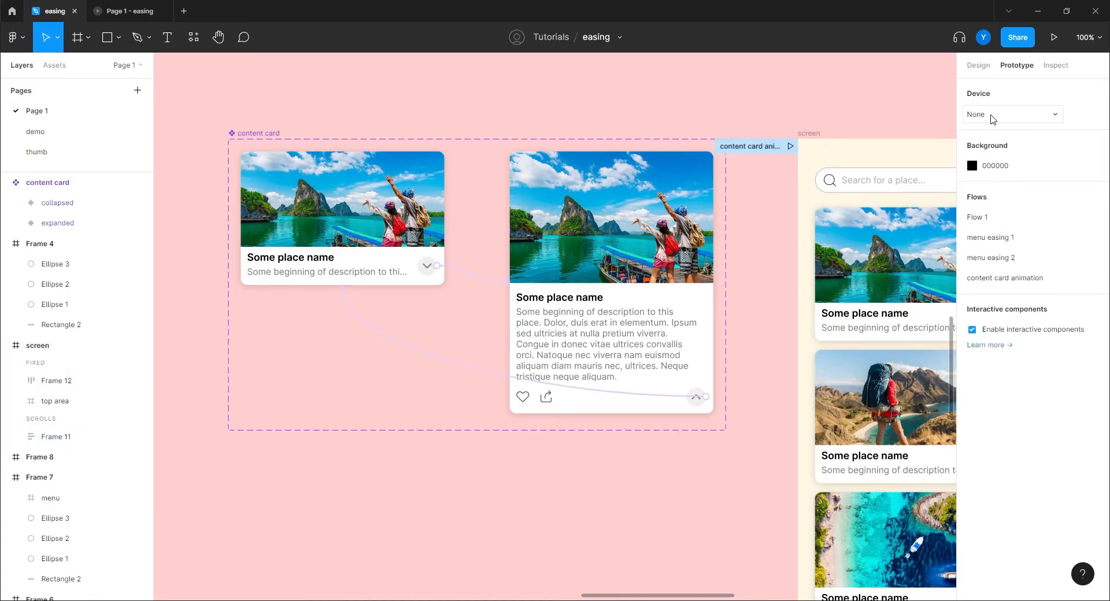
{"action": "left_click", "coordinate": [991, 115]}
{"action": "left_click", "coordinate": [1015, 188]}
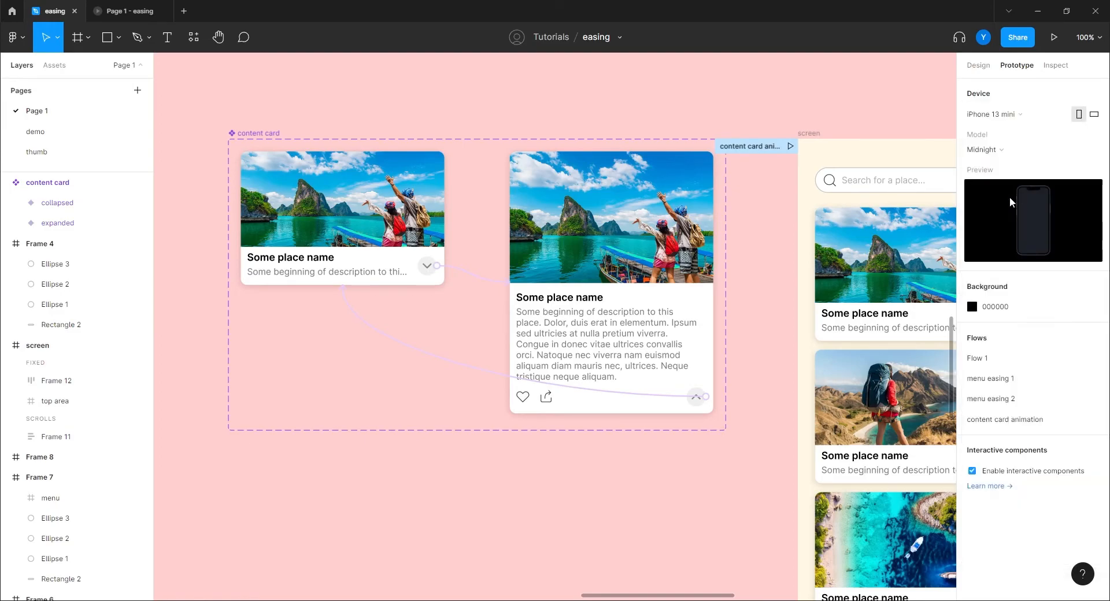
{"action": "left_click", "coordinate": [138, 19]}
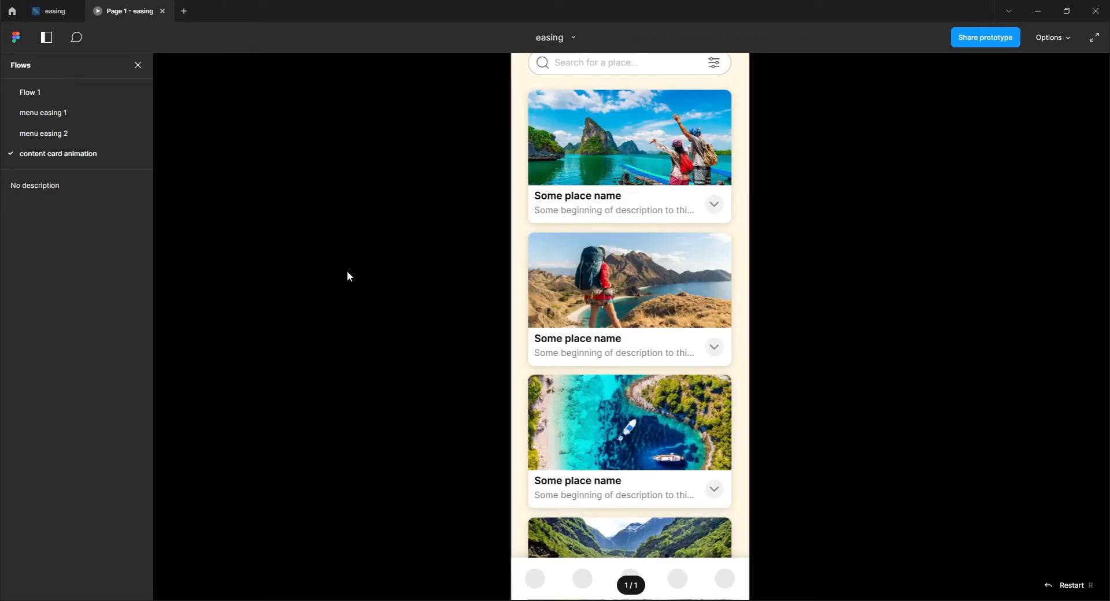
{"action": "left_click", "coordinate": [163, 12]}
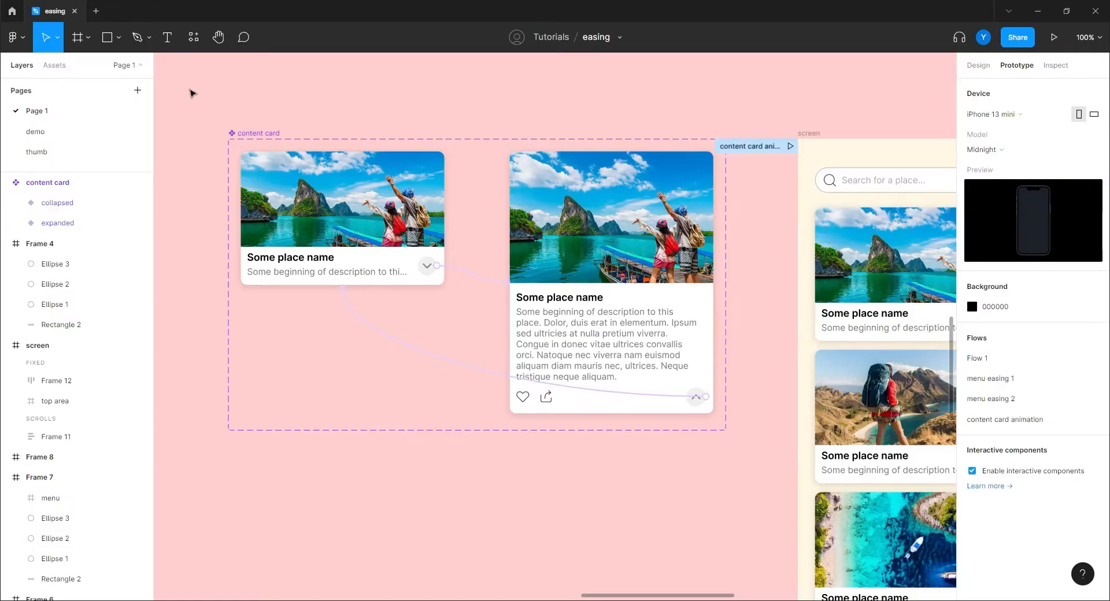
{"action": "left_click", "coordinate": [791, 148]}
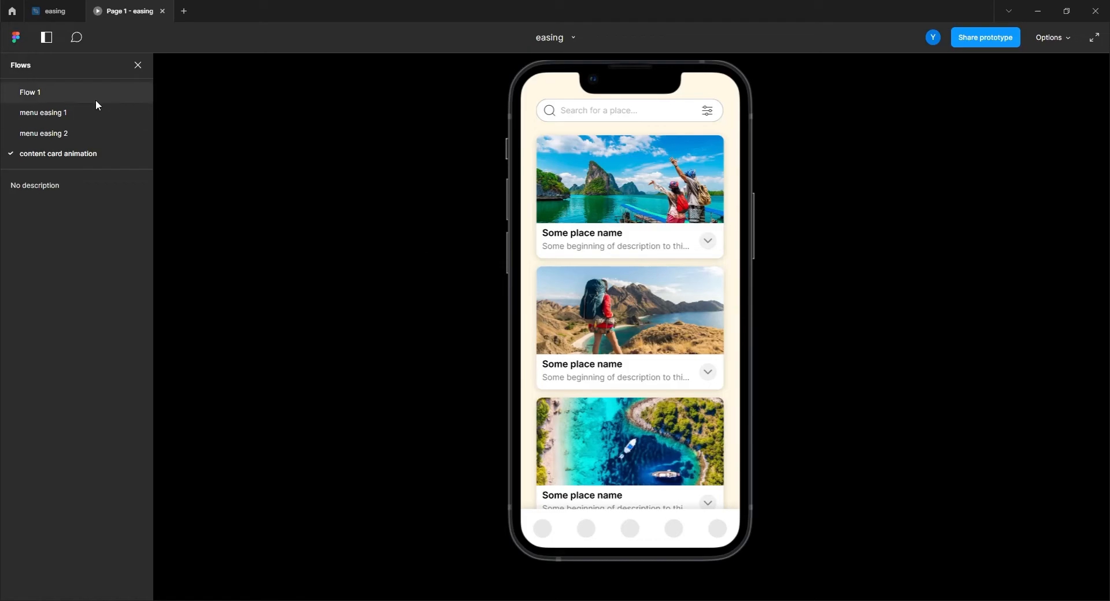
Back in the design file, keep Smart animate on the collapsed card's chevron interaction and set its easing to Ease out.
{"action": "left_click", "coordinate": [52, 11]}
{"action": "left_click", "coordinate": [426, 272]}
{"action": "left_click_drag", "start_coordinate": [437, 265], "coordinate": [515, 283]}
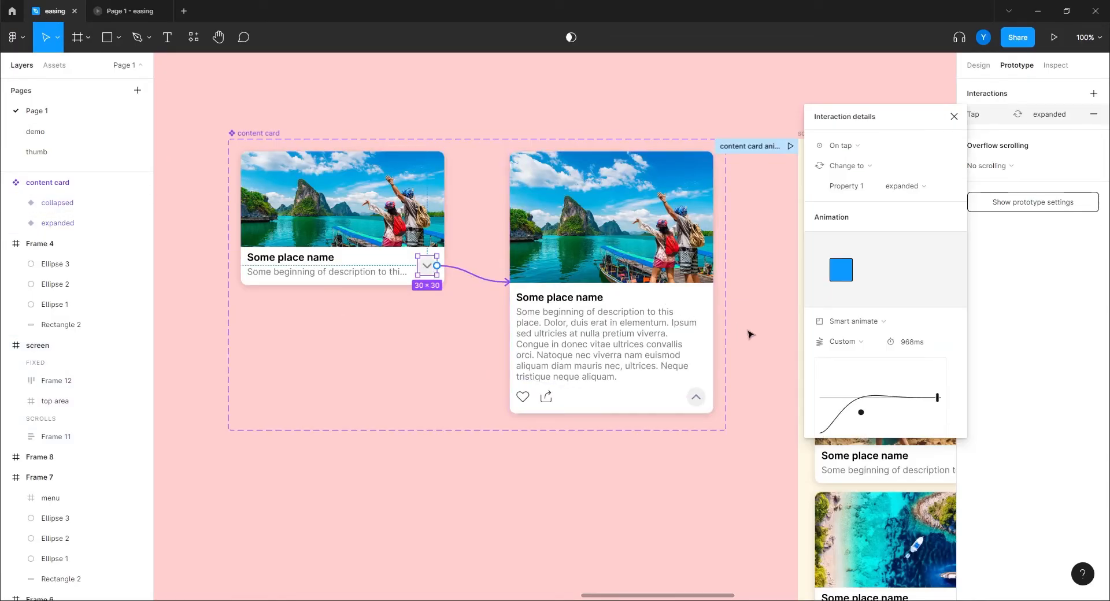
{"action": "left_click", "coordinate": [853, 323]}
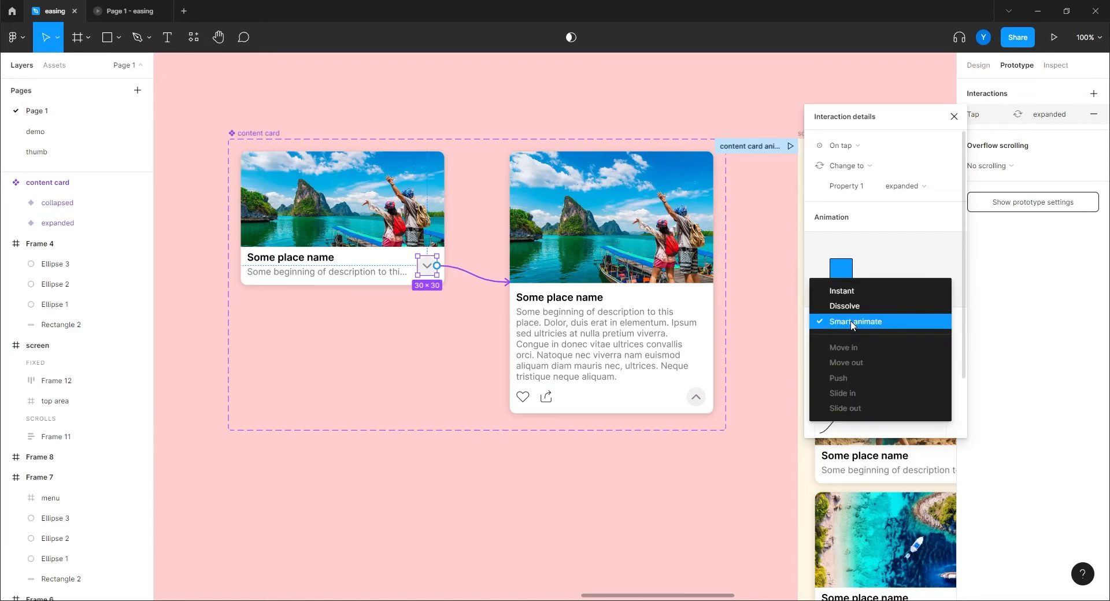
{"action": "left_click", "coordinate": [855, 321]}
{"action": "left_click", "coordinate": [850, 342]}
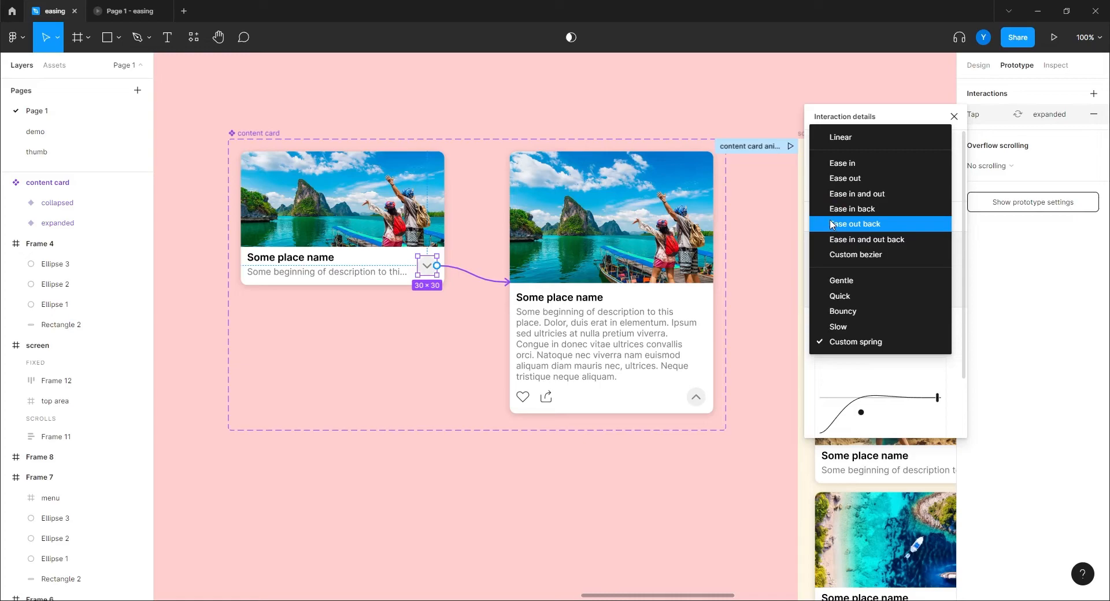
{"action": "left_click", "coordinate": [844, 178]}
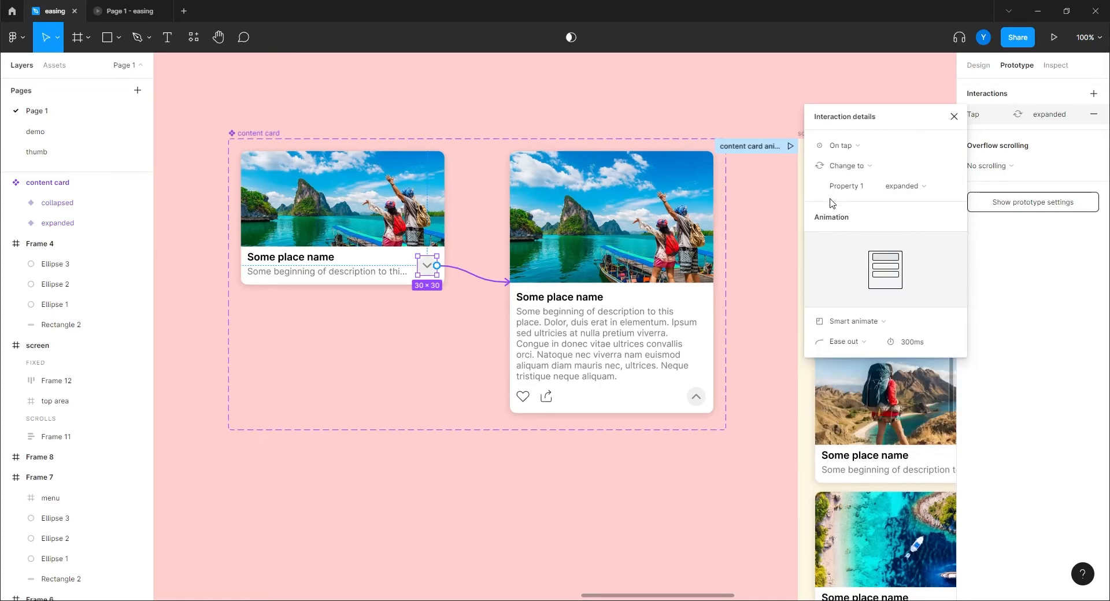
Select Ease out as the easing of the expanded card's interaction that changes it to collapsed.
{"action": "left_click_drag", "start_coordinate": [706, 397], "coordinate": [343, 286]}
{"action": "left_click", "coordinate": [847, 342]}
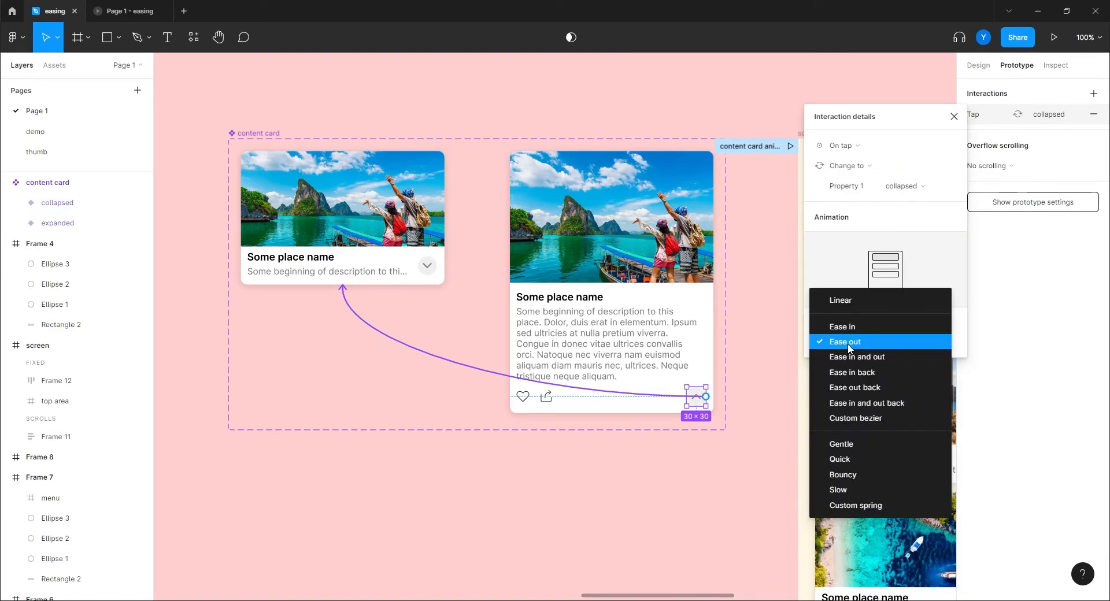
{"action": "left_click", "coordinate": [845, 347]}
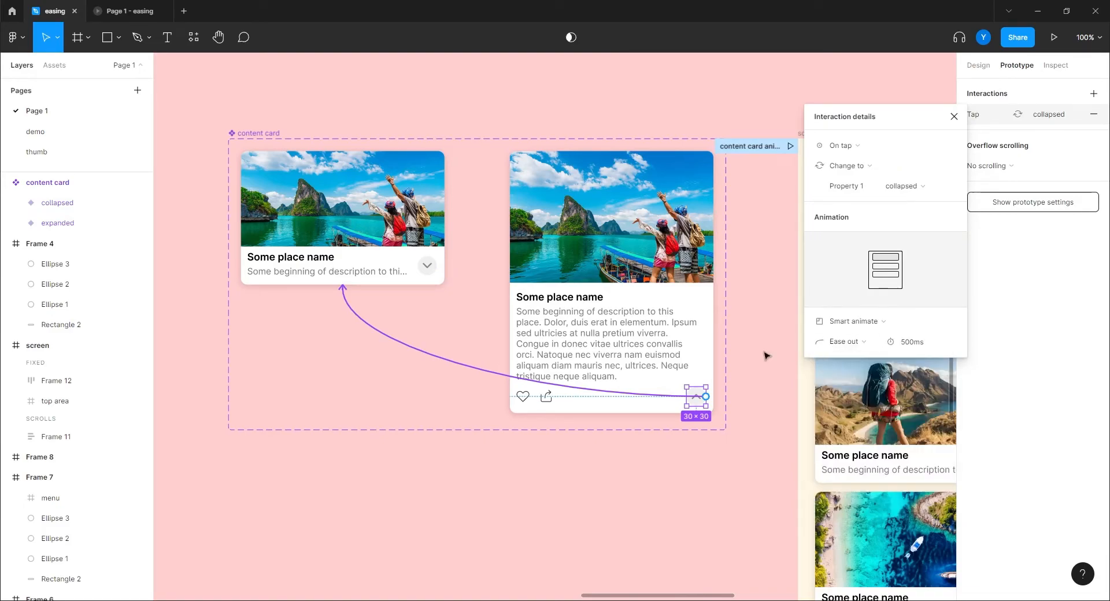
Expand, collapse and re-expand the first place card in the prototype preview to judge the Ease out animation.
{"action": "left_click", "coordinate": [124, 11]}
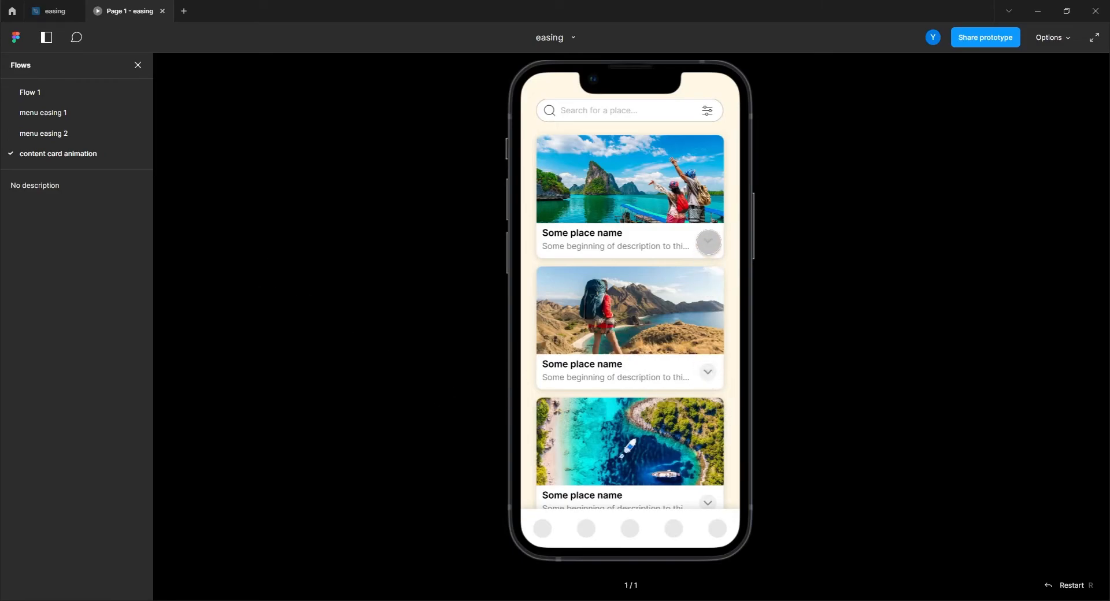
{"action": "left_click", "coordinate": [708, 241]}
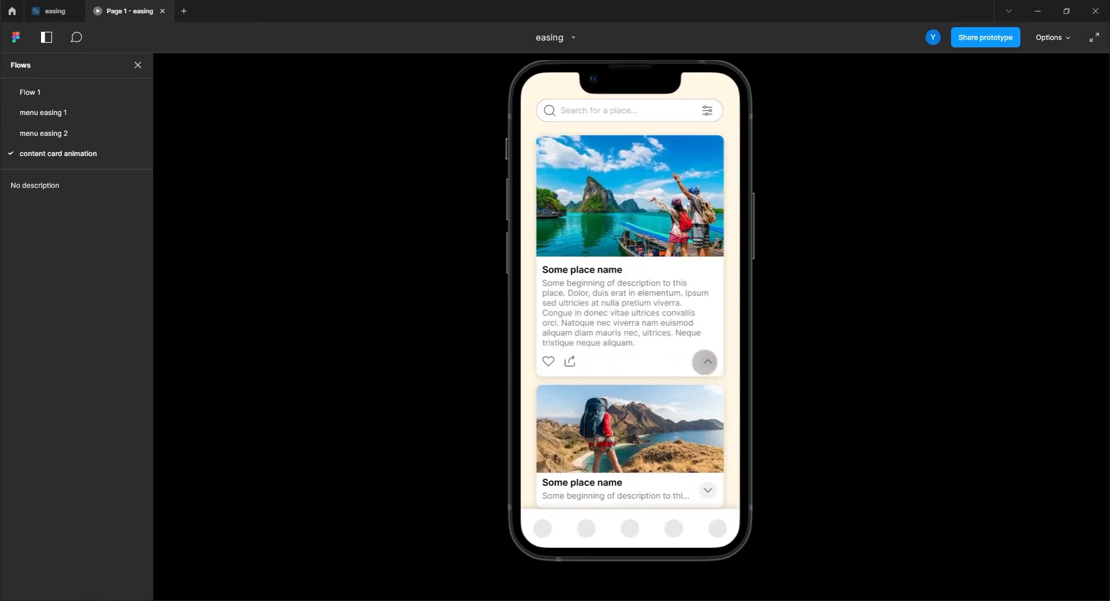
{"action": "left_click", "coordinate": [708, 362]}
{"action": "left_click", "coordinate": [706, 250]}
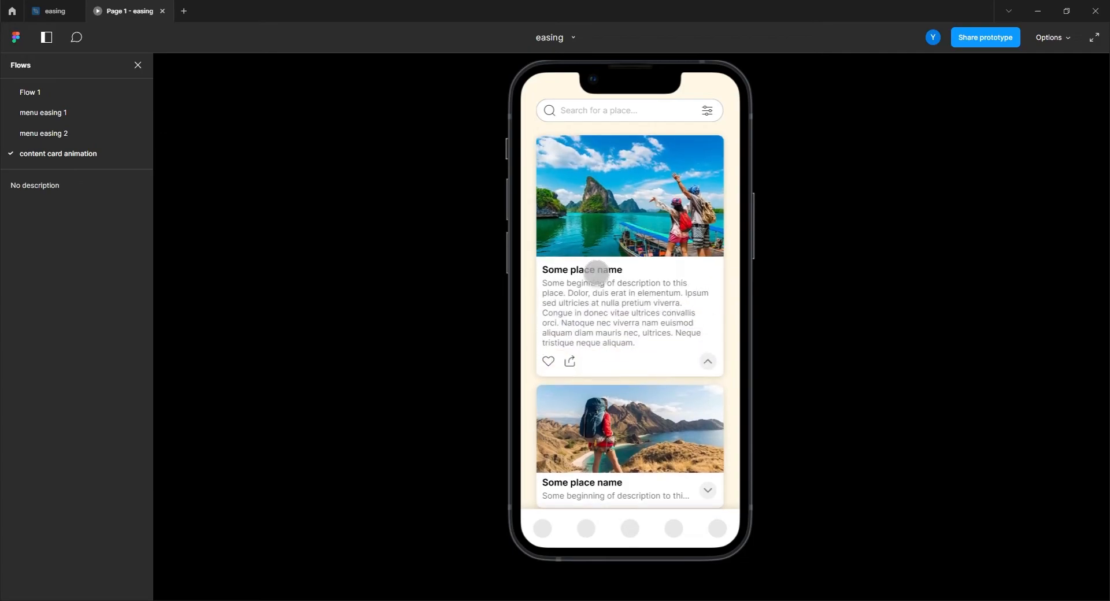
Set the collapse interaction's duration to 300 ms in the design file, and check the expand interaction's settings.
{"action": "left_click", "coordinate": [56, 12]}
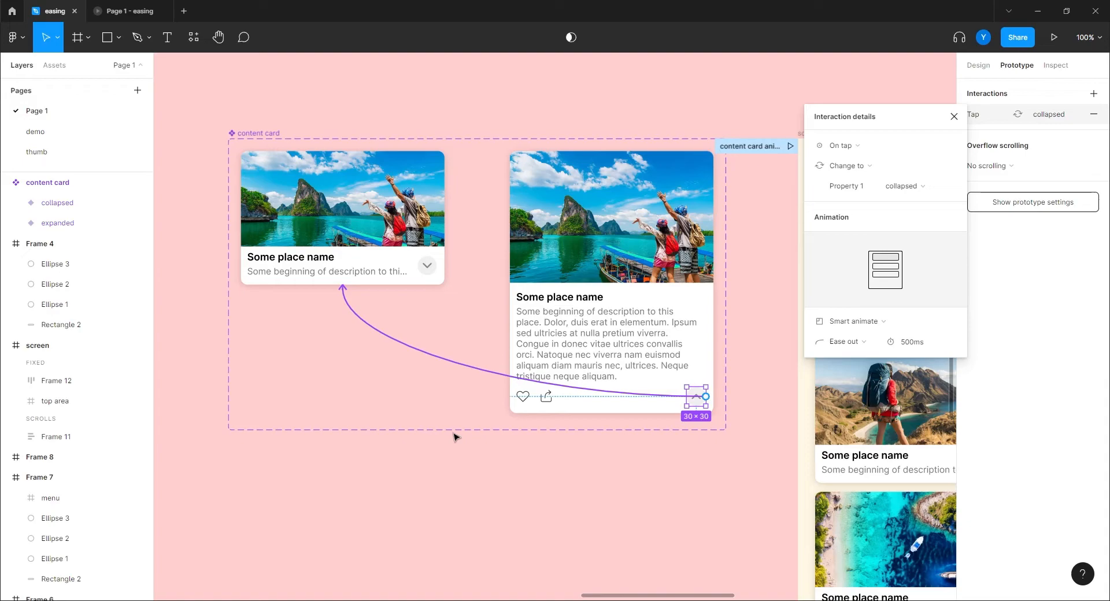
{"action": "left_click", "coordinate": [923, 347]}
{"action": "type", "text": "3"}
{"action": "key", "text": "Return"}
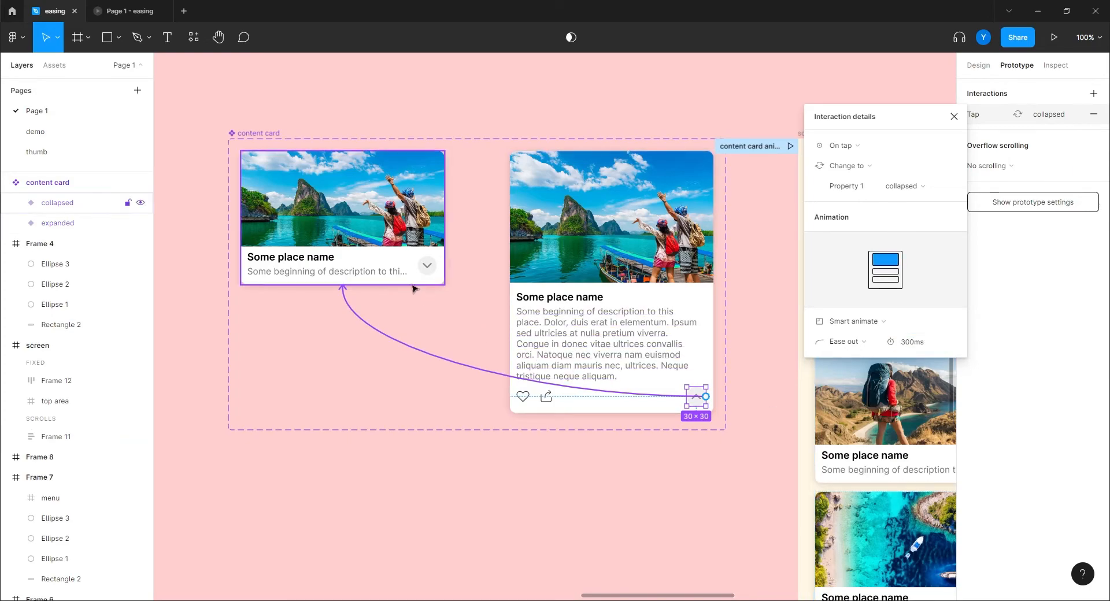
{"action": "left_click", "coordinate": [427, 266]}
{"action": "left_click_drag", "start_coordinate": [437, 265], "coordinate": [512, 295]}
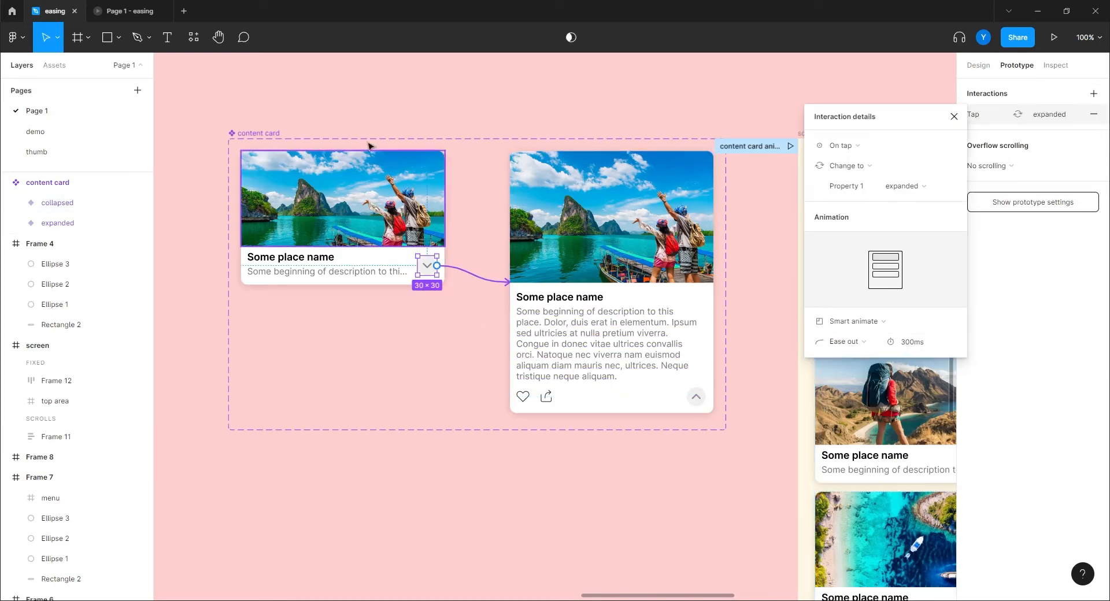
Play the 300 ms expand and collapse animation twice on the first place card in the preview.
{"action": "left_click", "coordinate": [125, 11]}
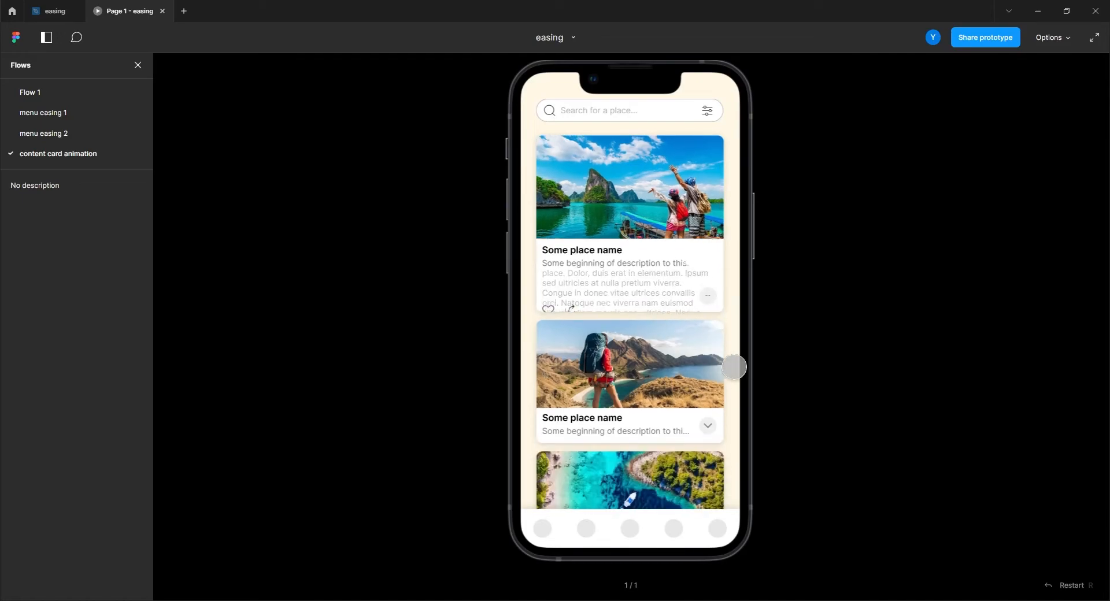
{"action": "left_click", "coordinate": [710, 240]}
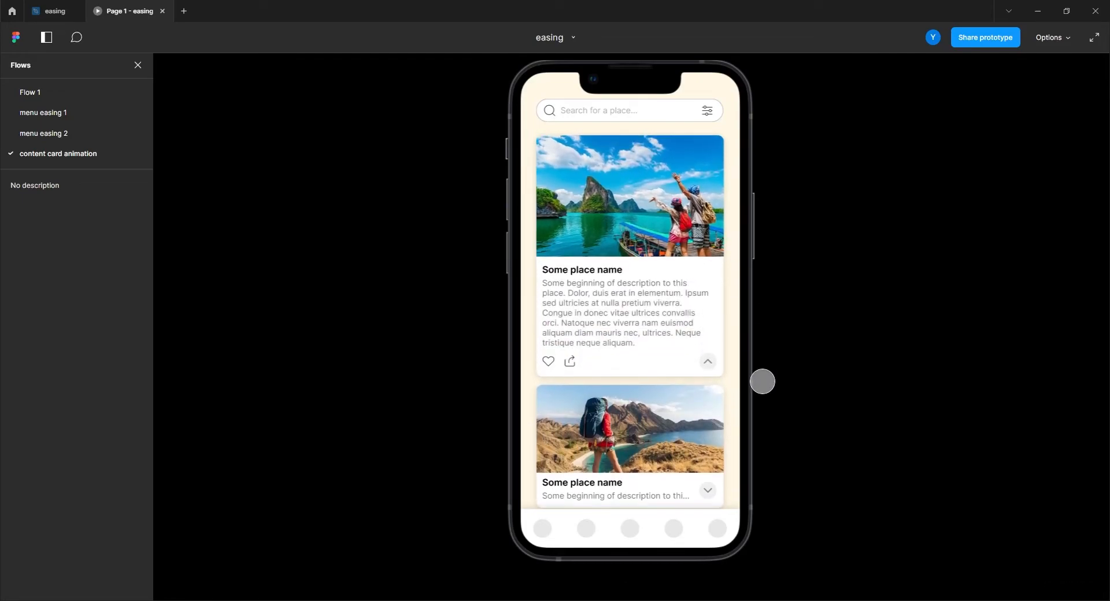
{"action": "left_click", "coordinate": [715, 355]}
{"action": "left_click", "coordinate": [708, 240]}
{"action": "left_click", "coordinate": [710, 365]}
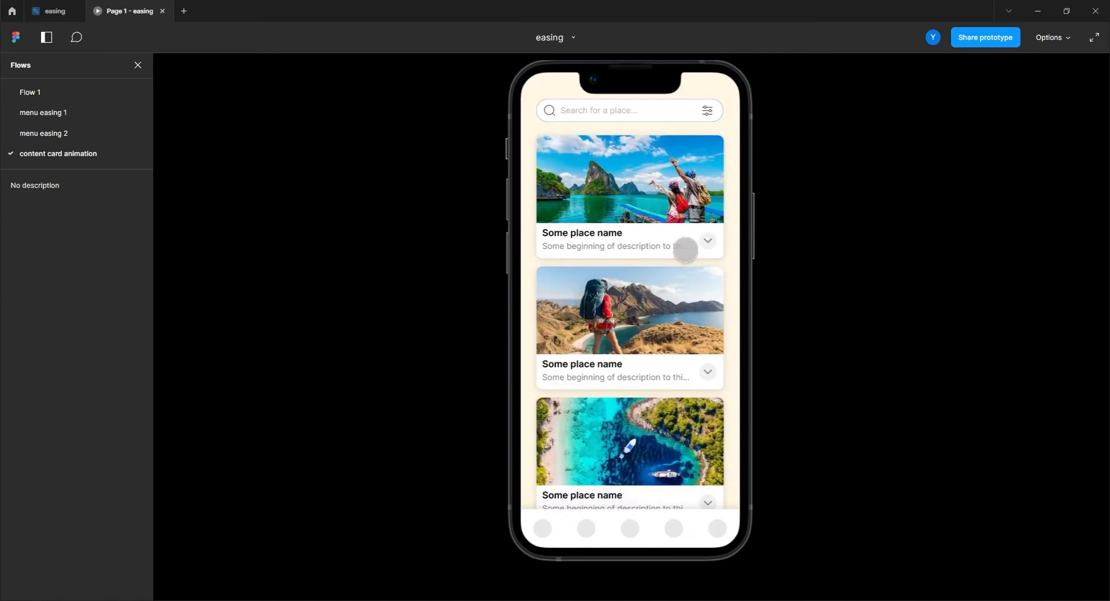
Set the duration of both the expand and the collapse interactions of the content card to 500 ms.
{"action": "left_click", "coordinate": [52, 11]}
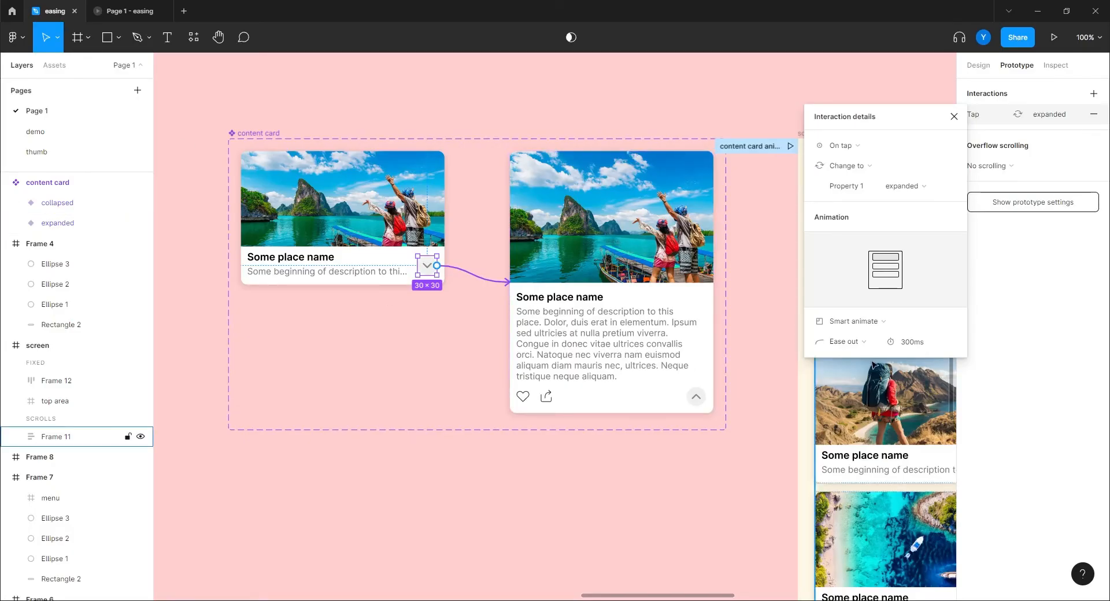
{"action": "left_click", "coordinate": [911, 342]}
{"action": "type", "text": "5"}
{"action": "left_click", "coordinate": [697, 397]}
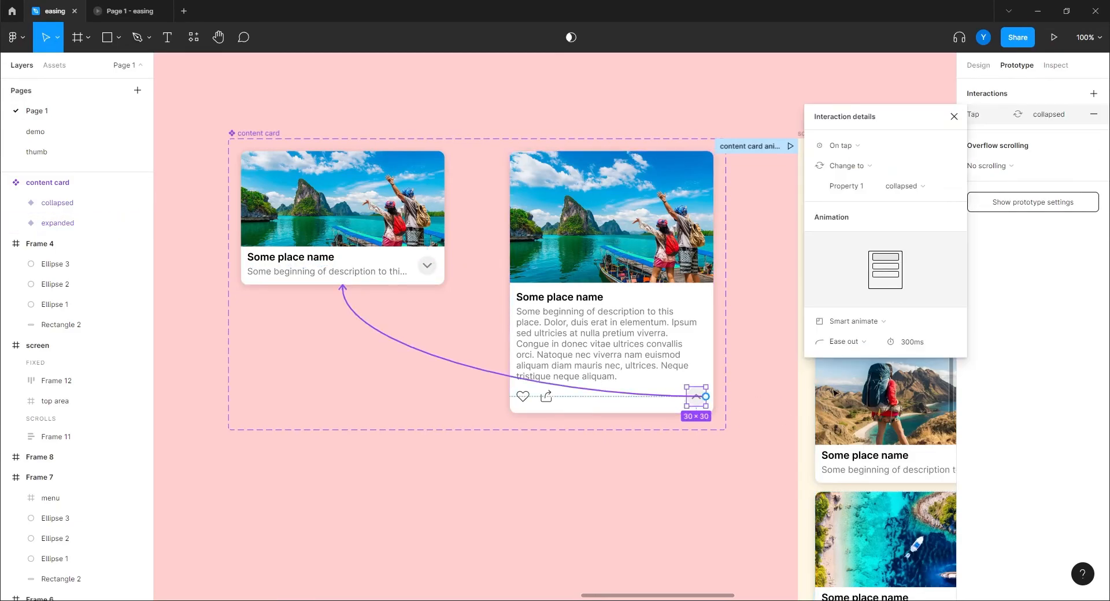
{"action": "left_click", "coordinate": [912, 341]}
{"action": "type", "text": "500"}
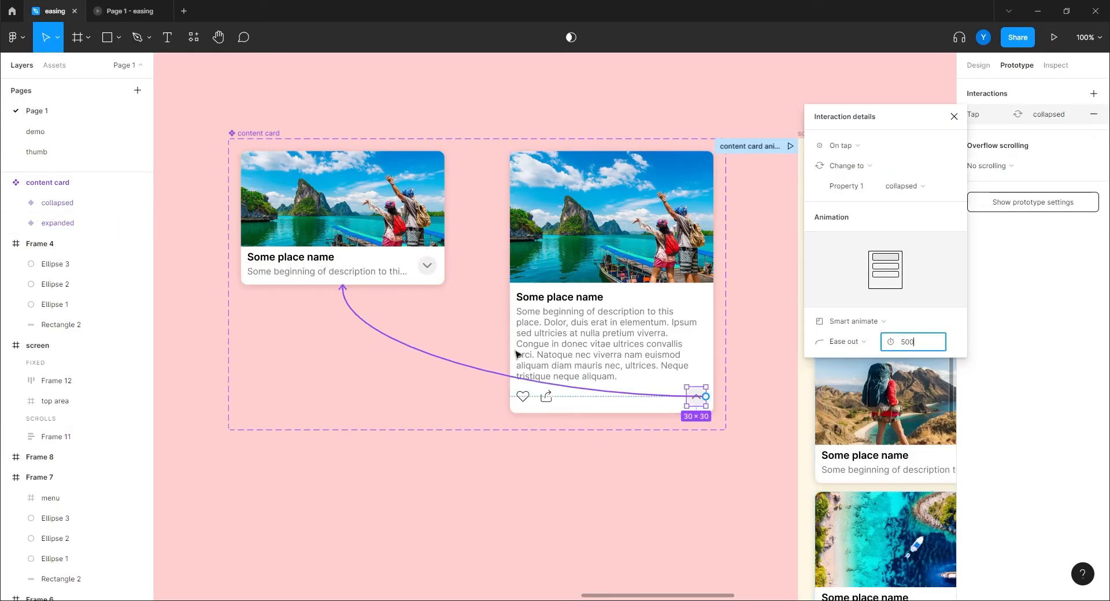
{"action": "key", "text": "Return"}
Test the 500 ms timing in the preview by expanding and collapsing the first place card twice.
{"action": "left_click", "coordinate": [107, 21]}
{"action": "left_click", "coordinate": [708, 251]}
{"action": "left_click", "coordinate": [708, 362]}
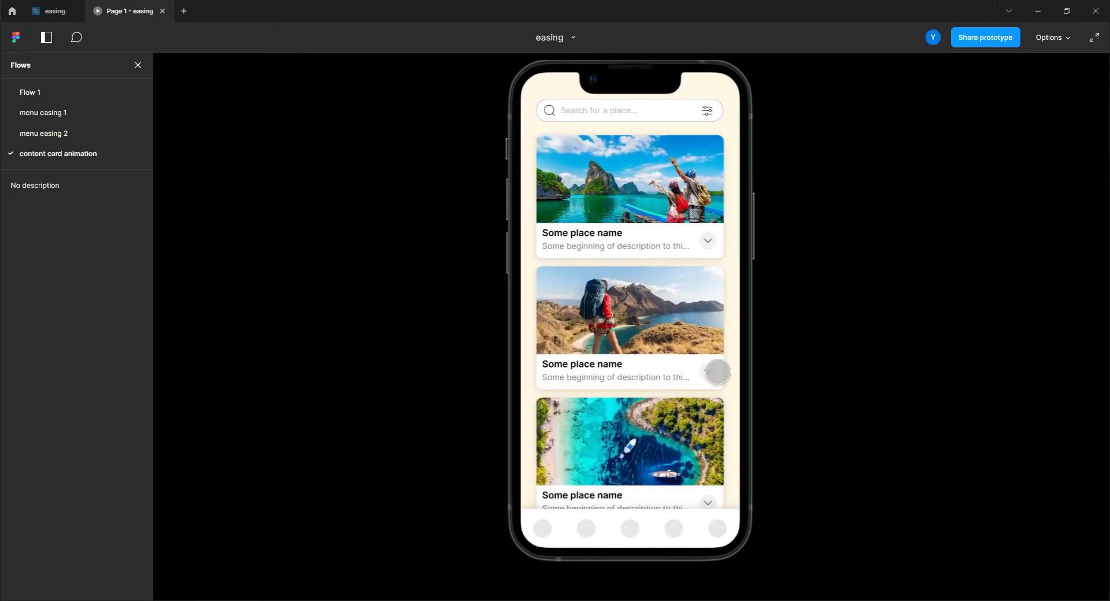
{"action": "left_click", "coordinate": [707, 242]}
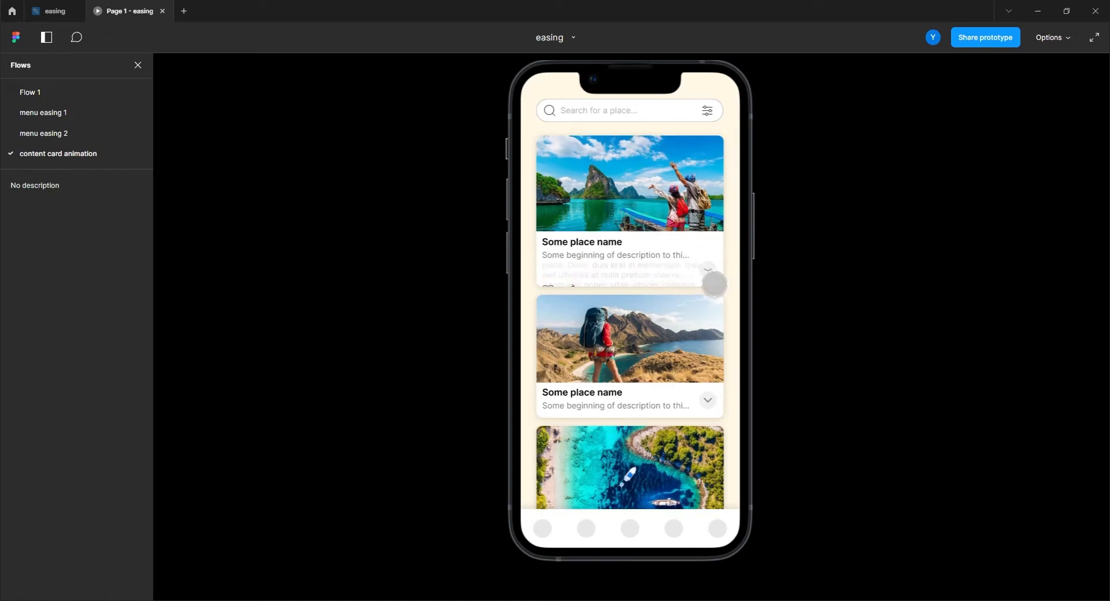
{"action": "left_click", "coordinate": [703, 366]}
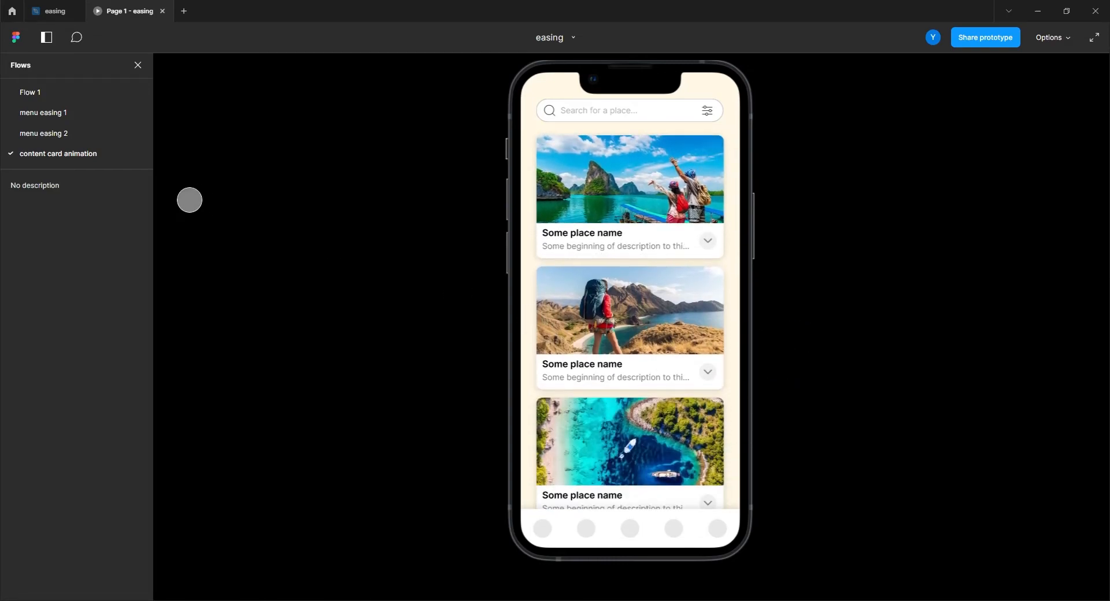
Set the collapsed card's expand interaction to Gentle easing with a 600 ms duration, and view the available animation types.
{"action": "left_click", "coordinate": [46, 12]}
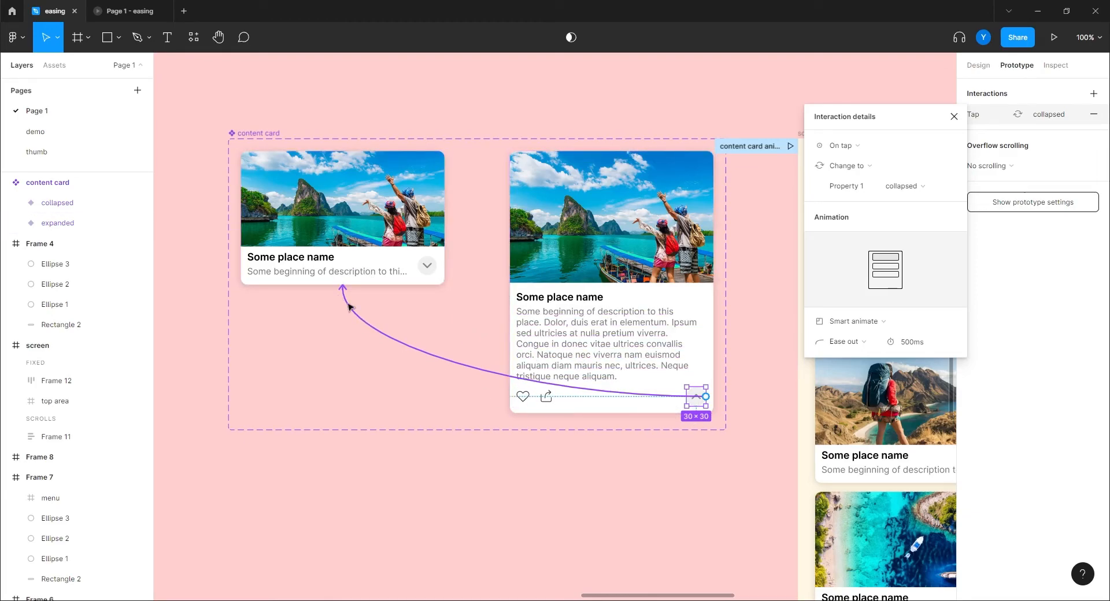
{"action": "left_click", "coordinate": [380, 266]}
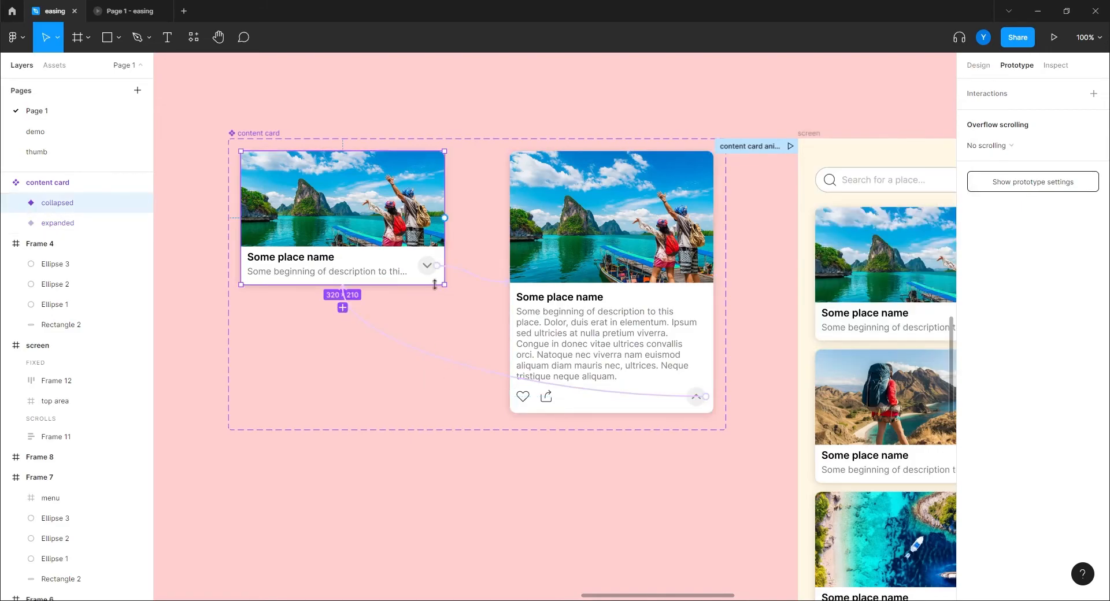
{"action": "left_click", "coordinate": [470, 281]}
{"action": "left_click", "coordinate": [849, 343]}
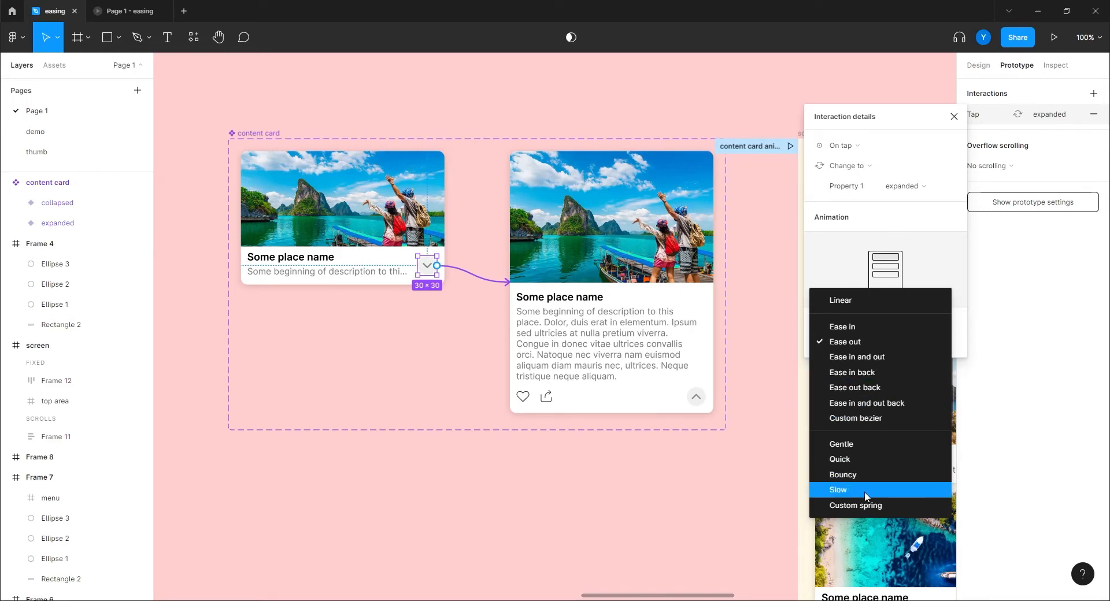
{"action": "left_click", "coordinate": [851, 445]}
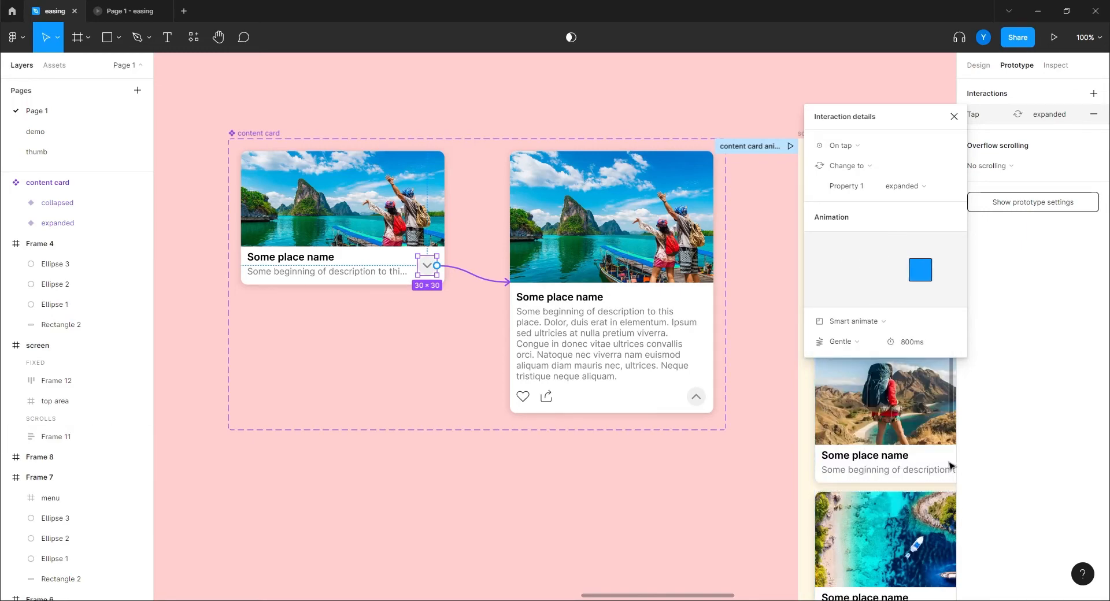
{"action": "left_click", "coordinate": [912, 342]}
{"action": "type", "text": "600"}
{"action": "key", "text": "Return"}
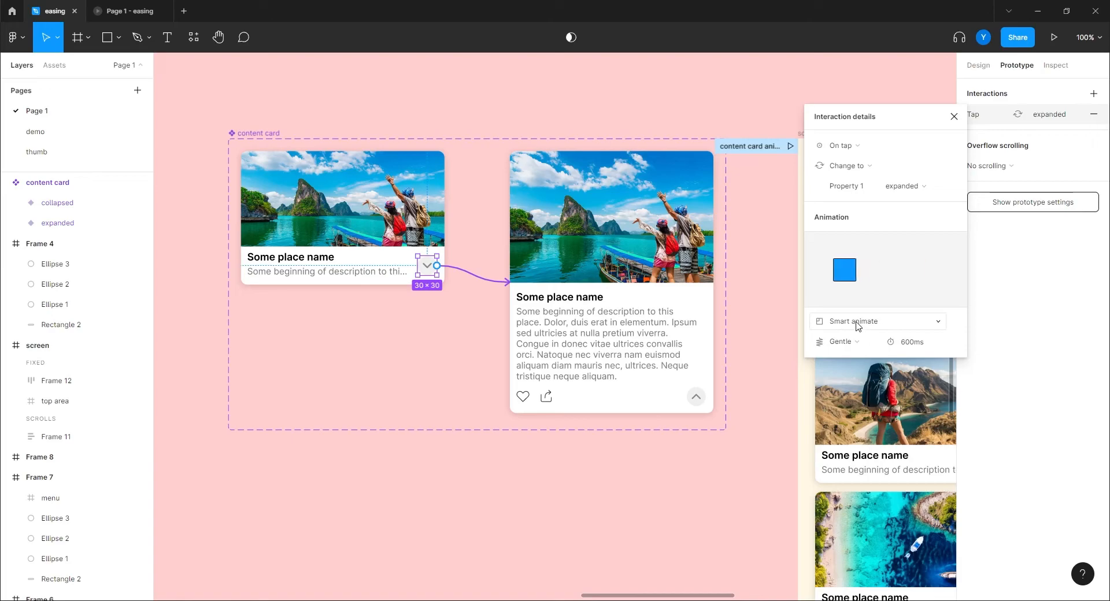
{"action": "left_click", "coordinate": [901, 321]}
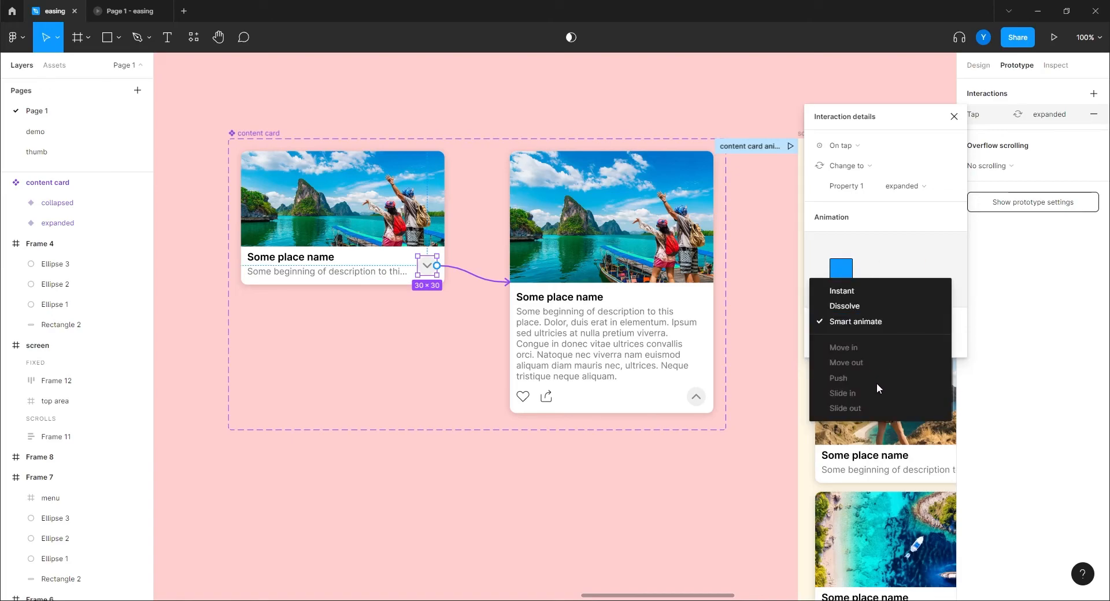
Switch the collapsed card's expand interaction to a custom spring and reshape its curve for slightly more overshoot, about 612 ms long.
{"action": "left_click", "coordinate": [866, 322]}
{"action": "left_click", "coordinate": [856, 347]}
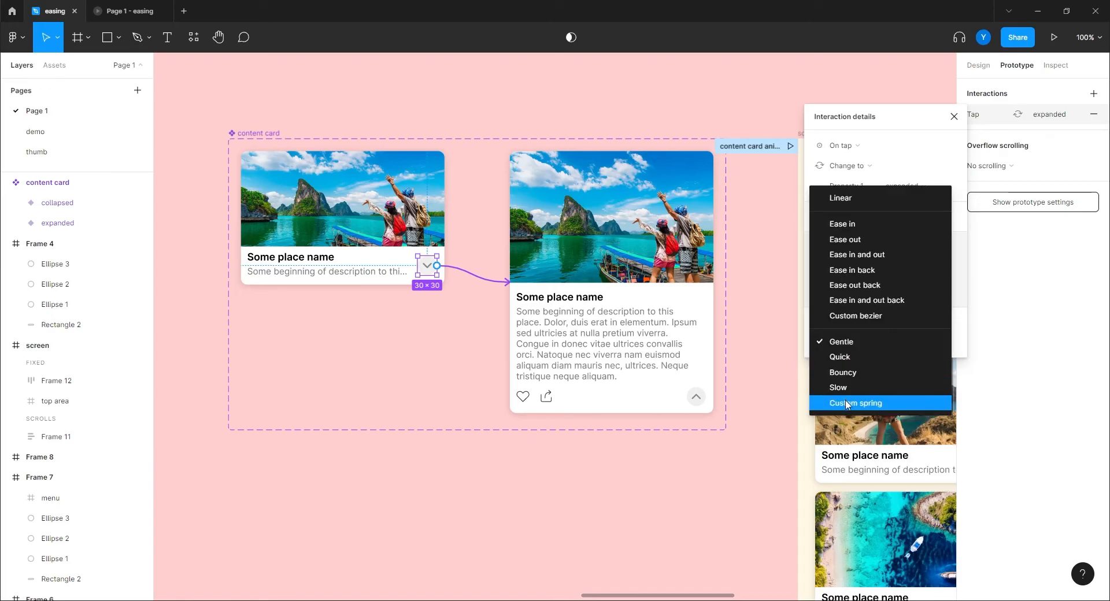
{"action": "left_click", "coordinate": [855, 401]}
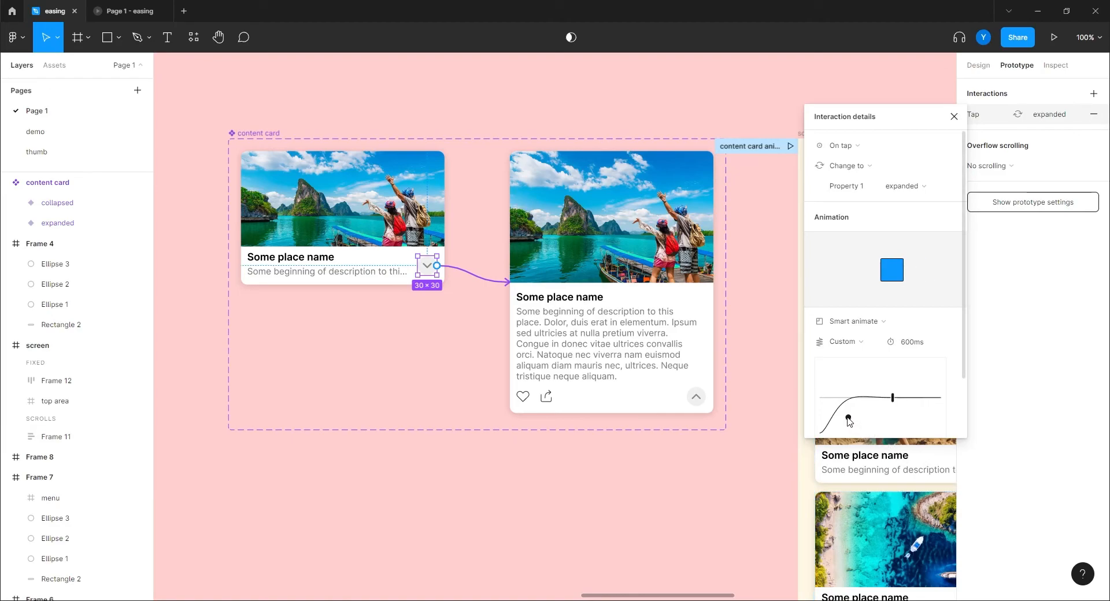
{"action": "left_click_drag", "start_coordinate": [848, 419], "coordinate": [845, 412]}
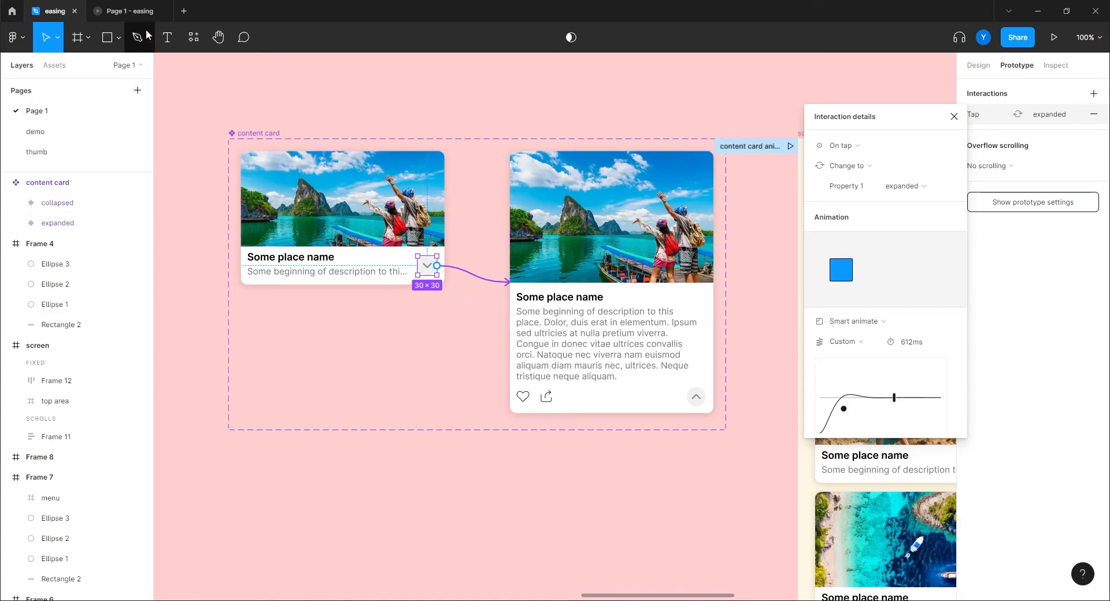
Test the custom spring in the preview by expanding, collapsing and re-expanding the first place card.
{"action": "left_click", "coordinate": [132, 11]}
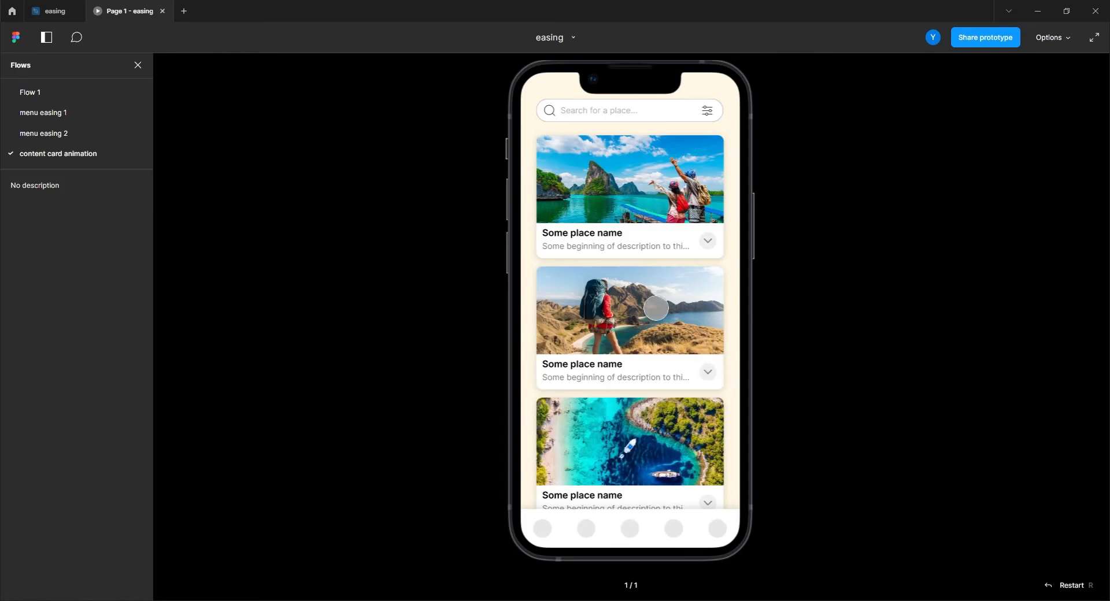
{"action": "left_click", "coordinate": [707, 241]}
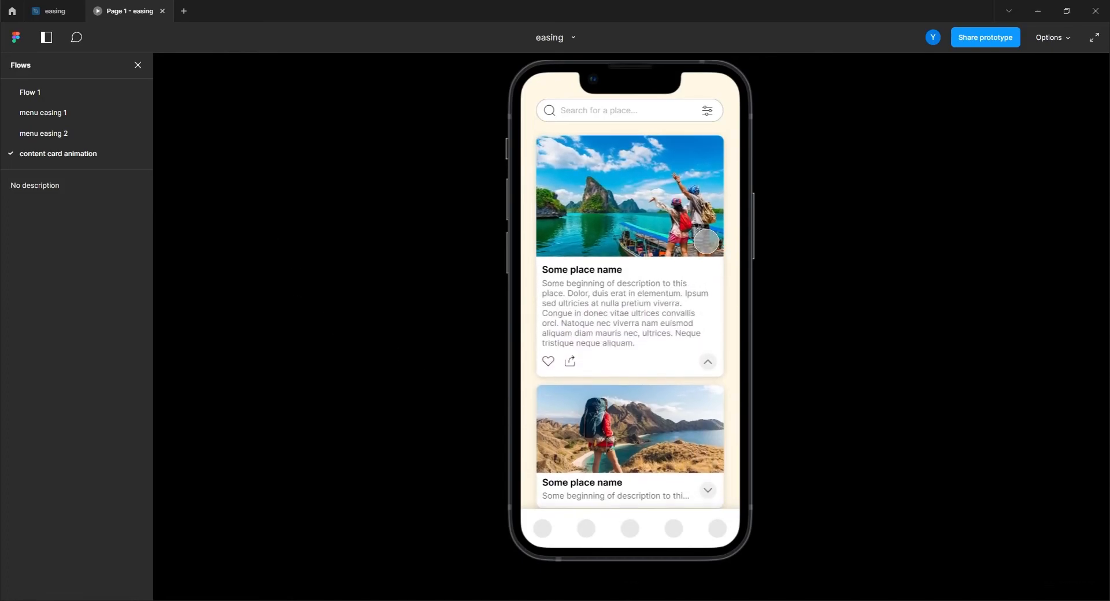
{"action": "left_click", "coordinate": [709, 361]}
{"action": "left_click", "coordinate": [705, 243]}
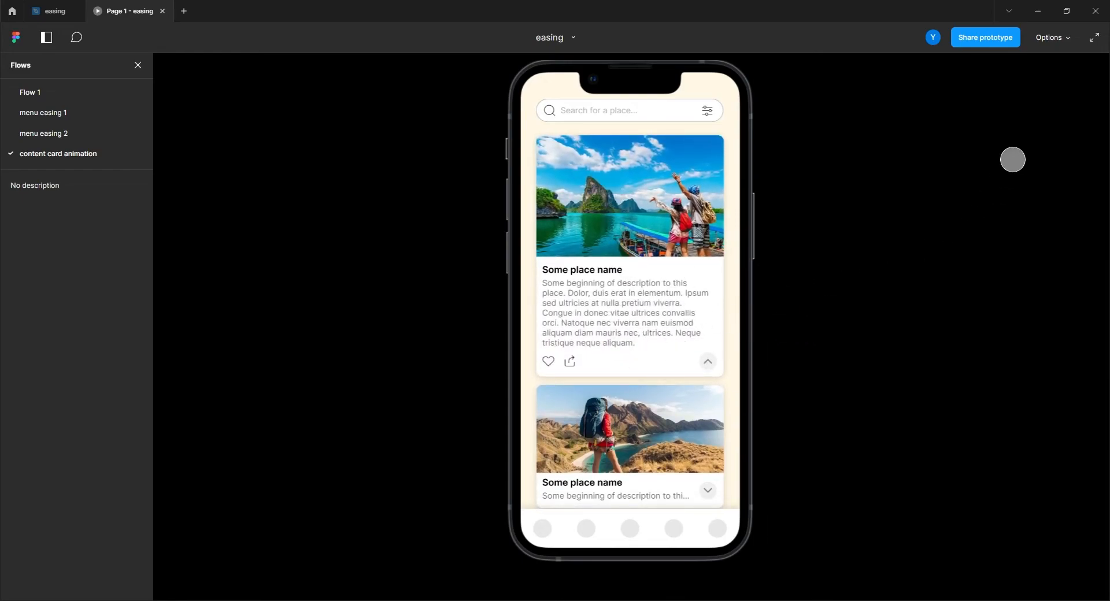
Set the prototype preview's scaling to Actual size (100%).
{"action": "left_click", "coordinate": [1054, 38]}
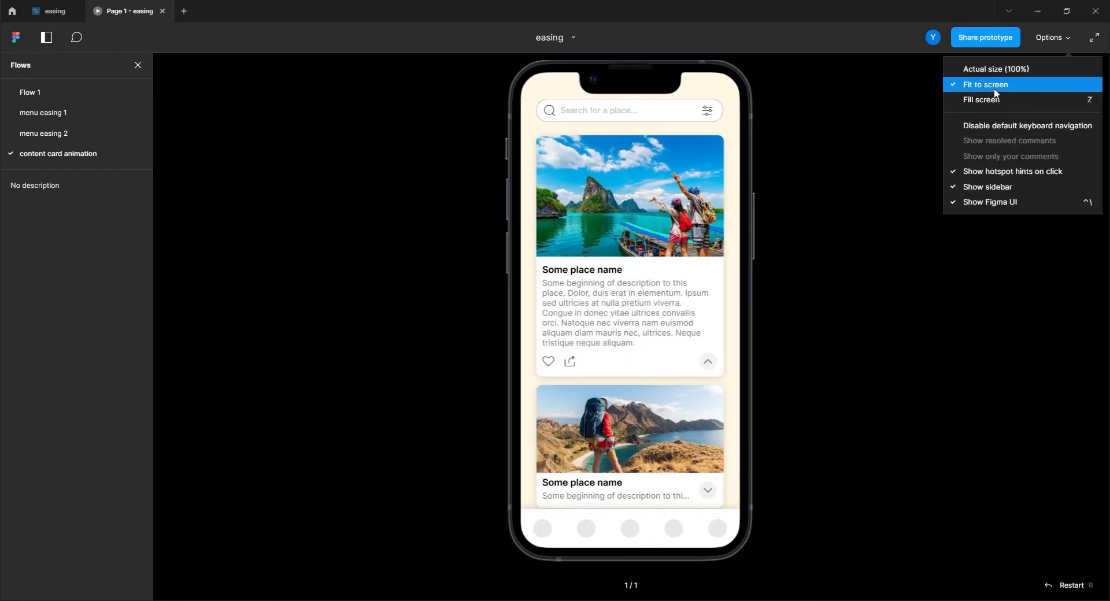
{"action": "left_click", "coordinate": [993, 103]}
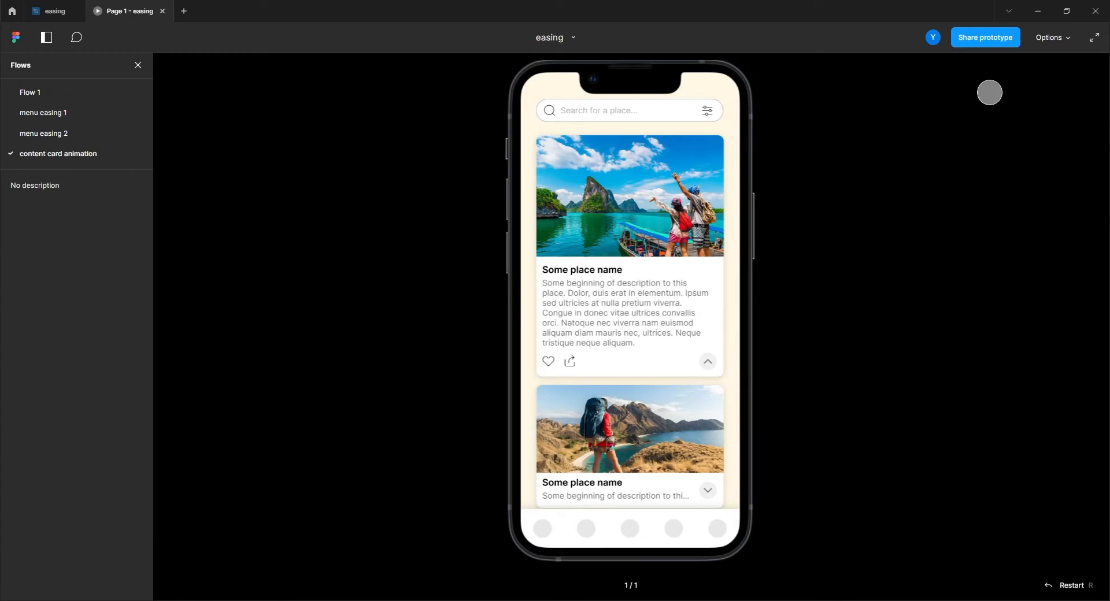
{"action": "left_click", "coordinate": [1054, 38]}
{"action": "left_click", "coordinate": [994, 87]}
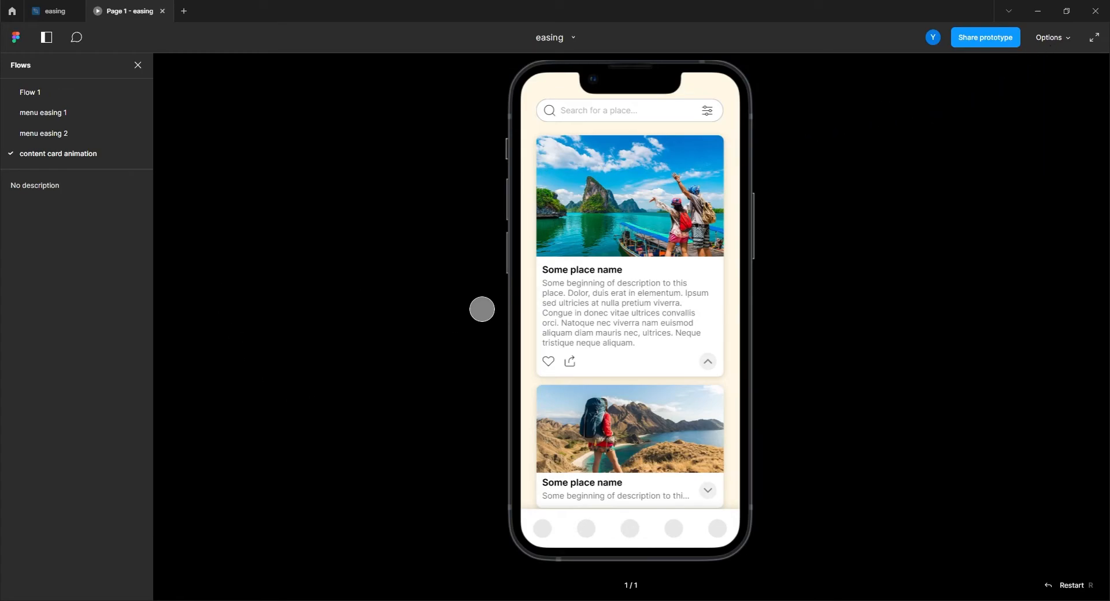
{"action": "left_click", "coordinate": [1069, 36]}
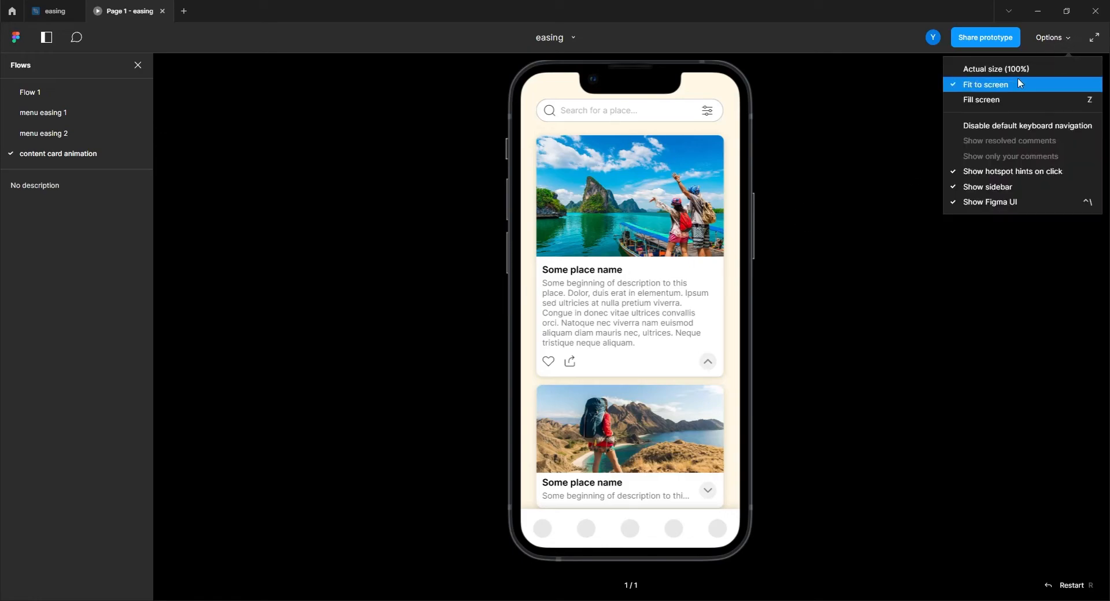
{"action": "left_click", "coordinate": [997, 70]}
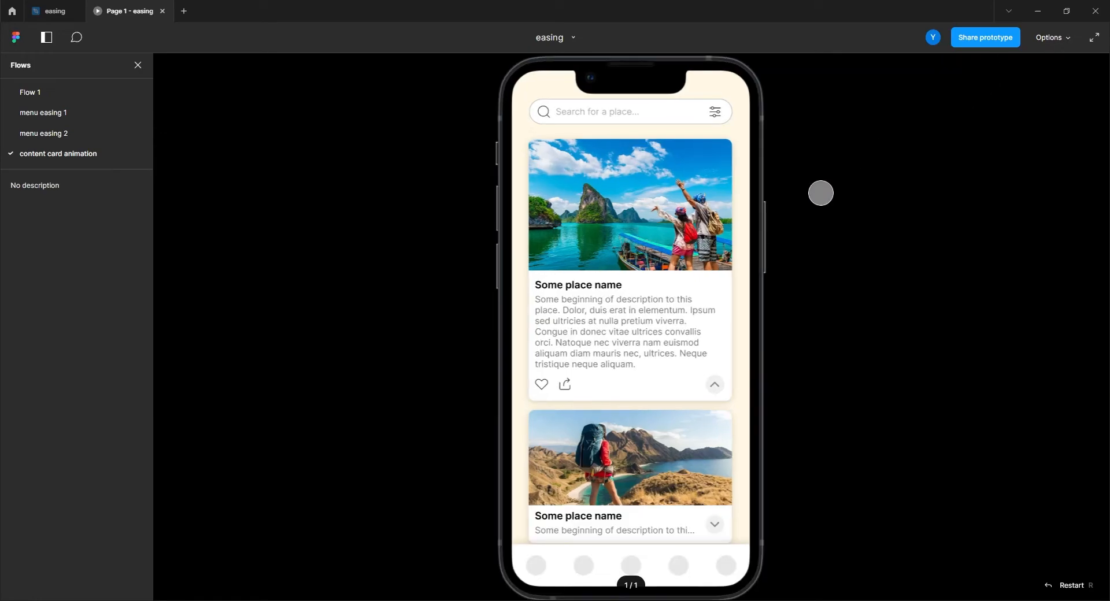
Replay the custom spring at actual size by repeatedly collapsing and expanding the first place card.
{"action": "left_click", "coordinate": [715, 385]}
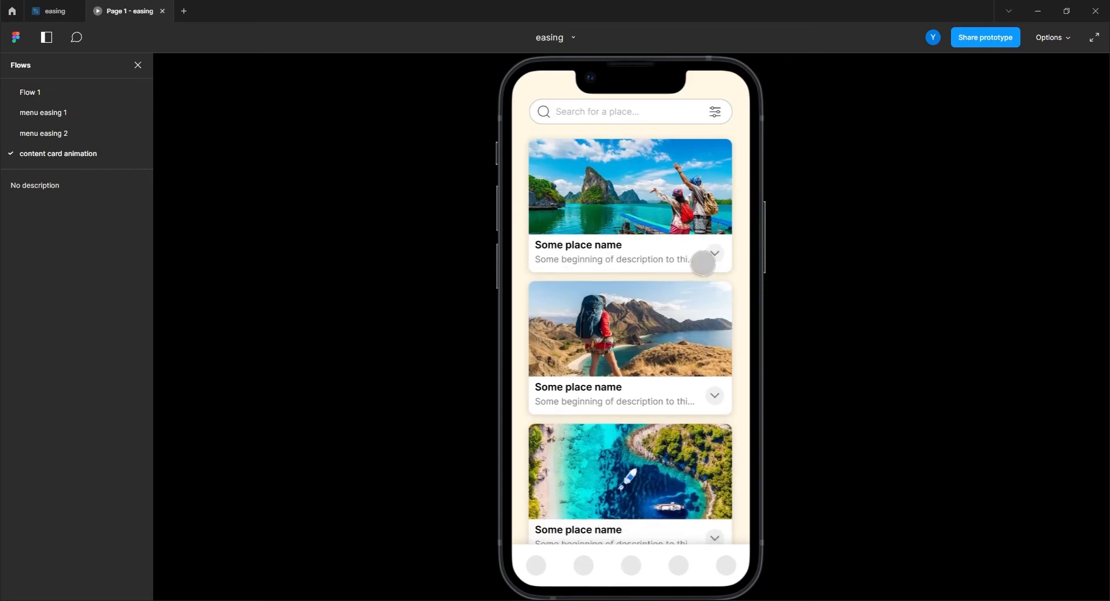
{"action": "left_click", "coordinate": [714, 253]}
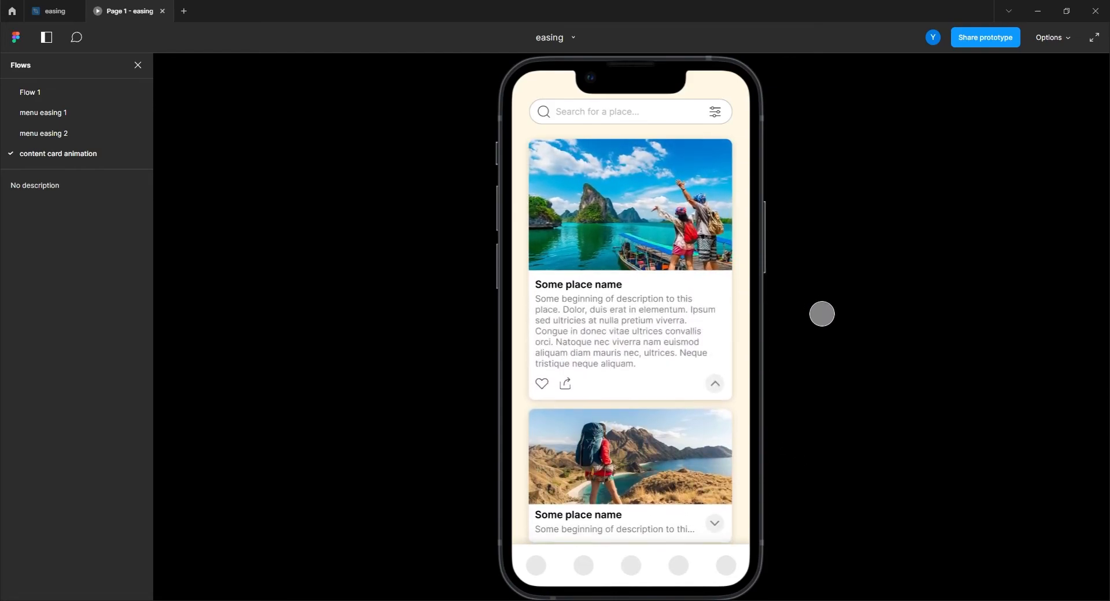
{"action": "left_click", "coordinate": [716, 384]}
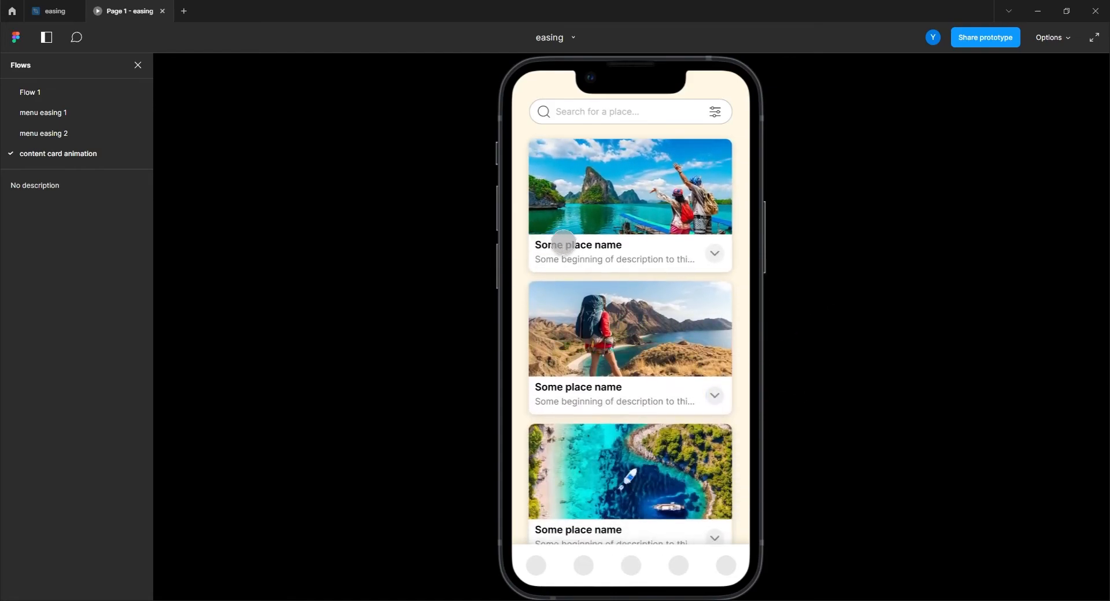
{"action": "left_click", "coordinate": [715, 253]}
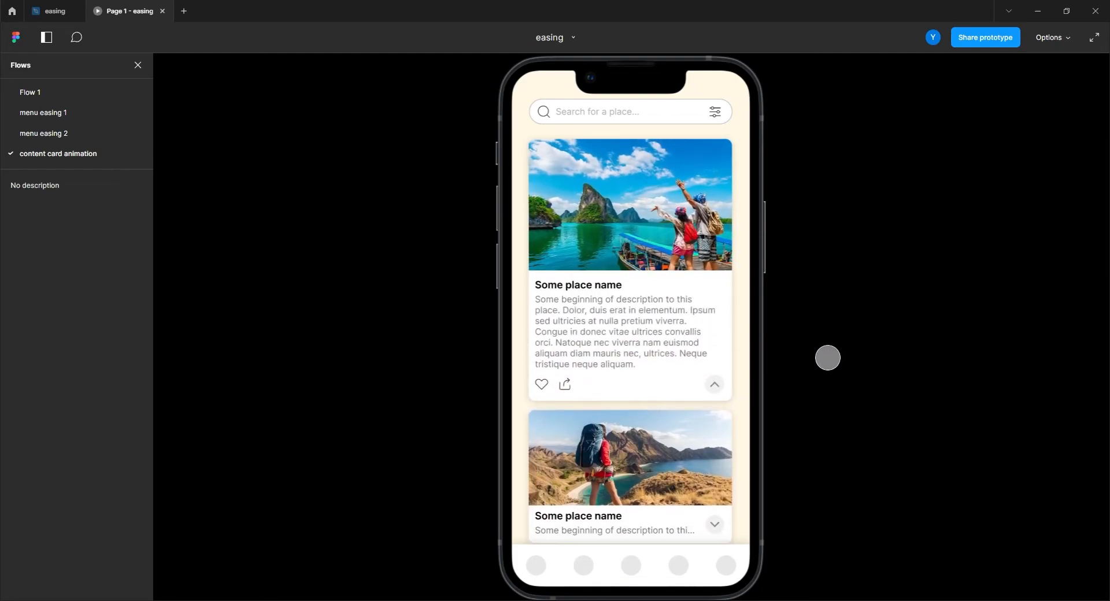
{"action": "left_click", "coordinate": [715, 386]}
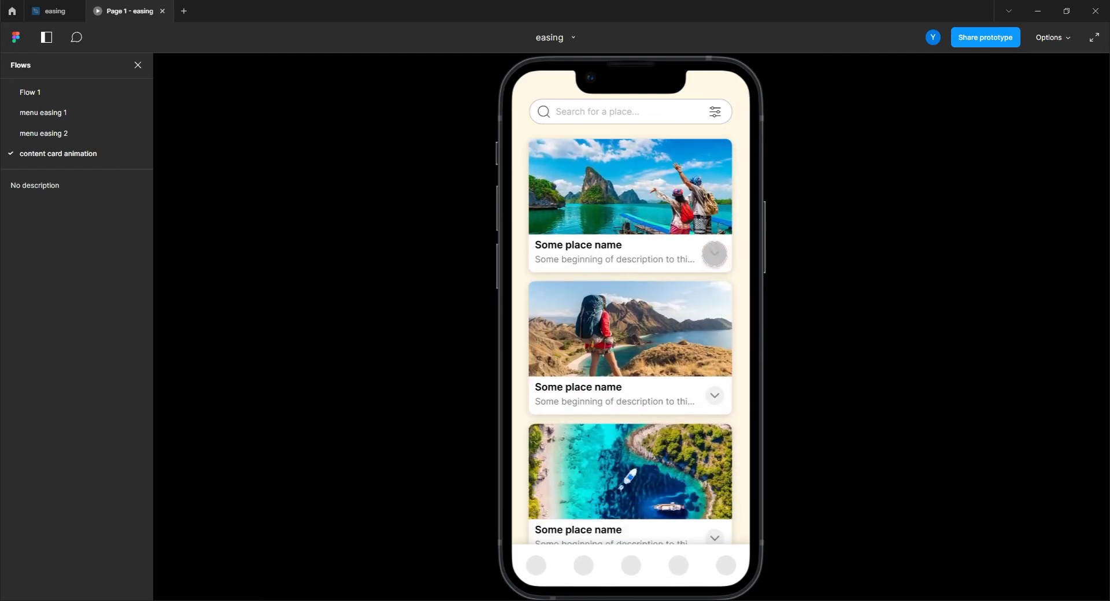
{"action": "left_click", "coordinate": [715, 253]}
{"action": "left_click", "coordinate": [715, 385]}
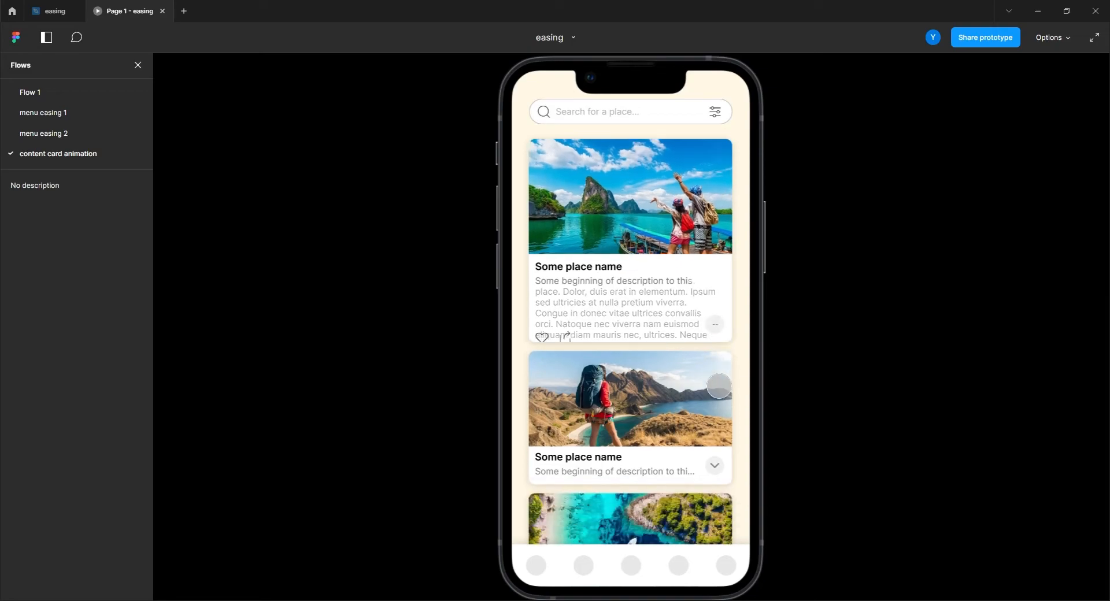
Check the custom spring on the second place card by expanding, collapsing and re-expanding it in the preview.
{"action": "left_click_drag", "start_coordinate": [611, 413], "coordinate": [611, 339]}
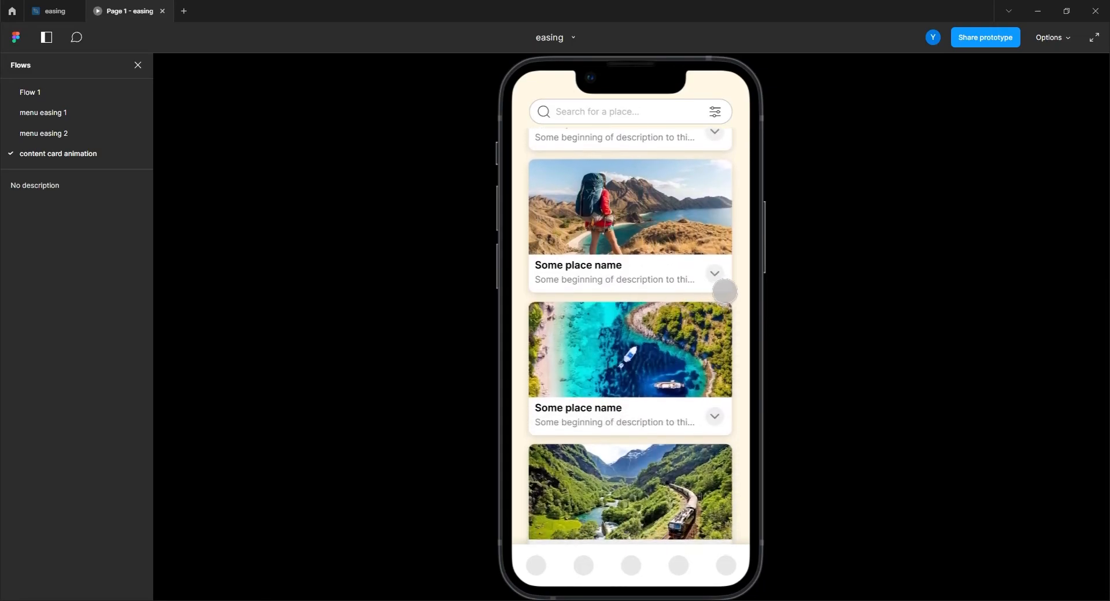
{"action": "left_click", "coordinate": [714, 273]}
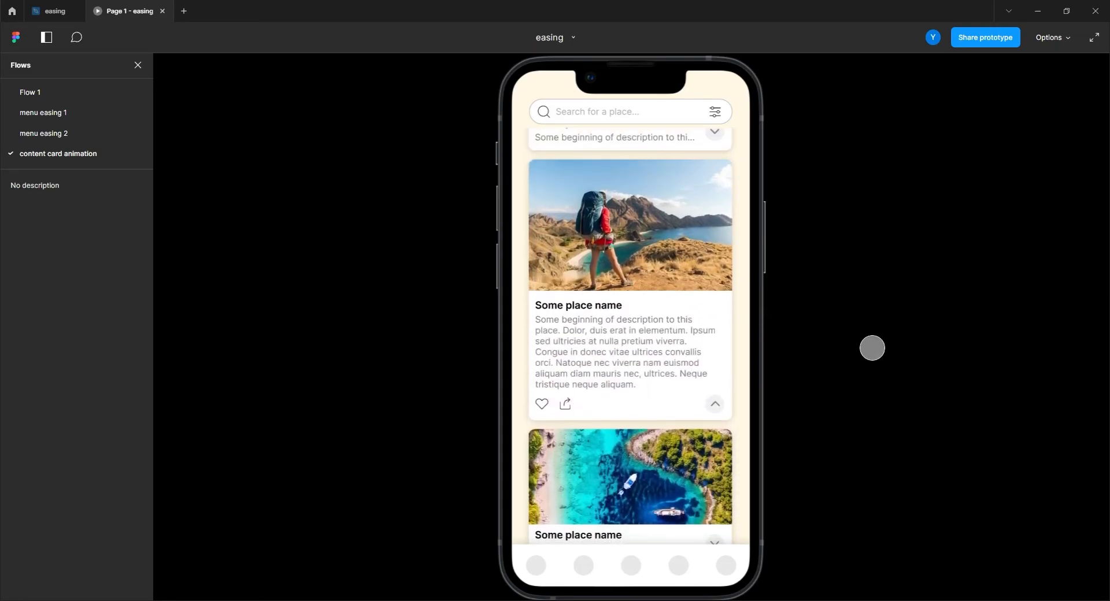
{"action": "left_click", "coordinate": [716, 405]}
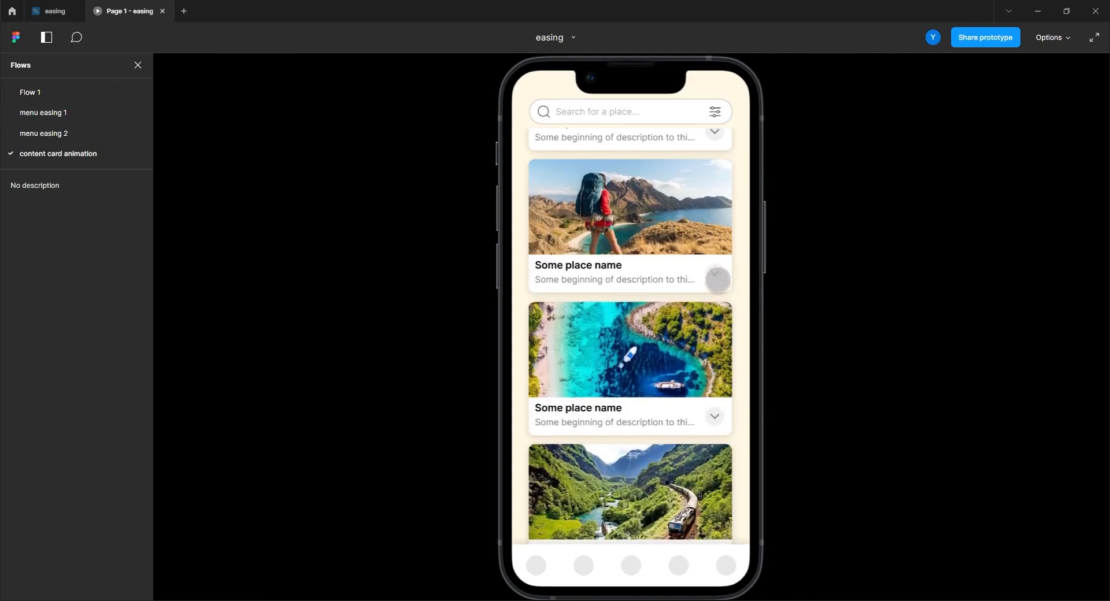
{"action": "left_click", "coordinate": [715, 276]}
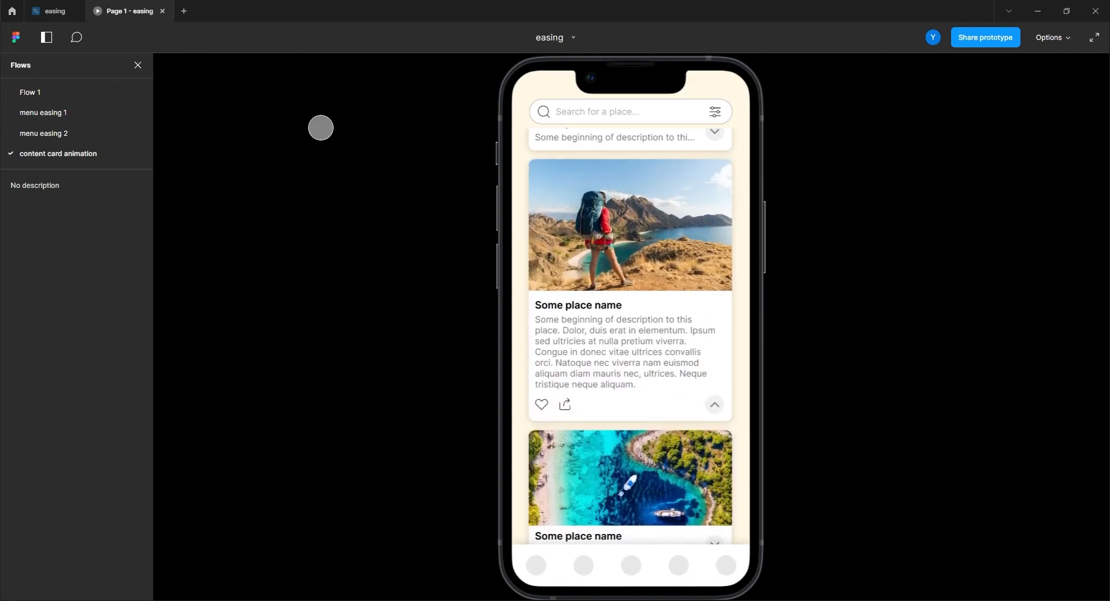
Change the expand interaction's easing to a custom bezier based on Ease out back, and adjust the curve's upper handle.
{"action": "left_click", "coordinate": [58, 11]}
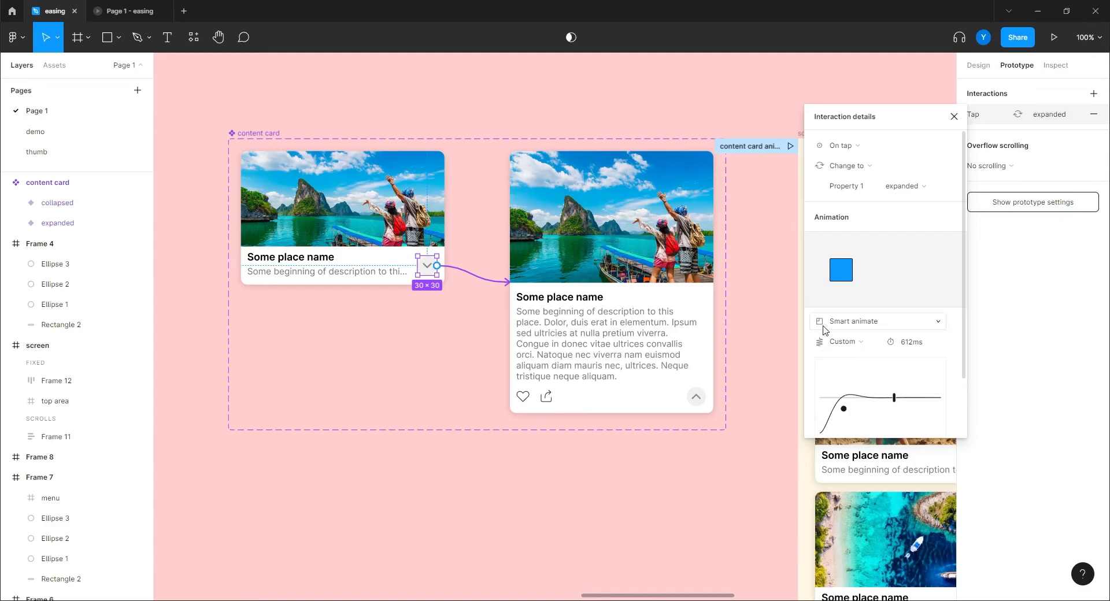
{"action": "left_click", "coordinate": [841, 343]}
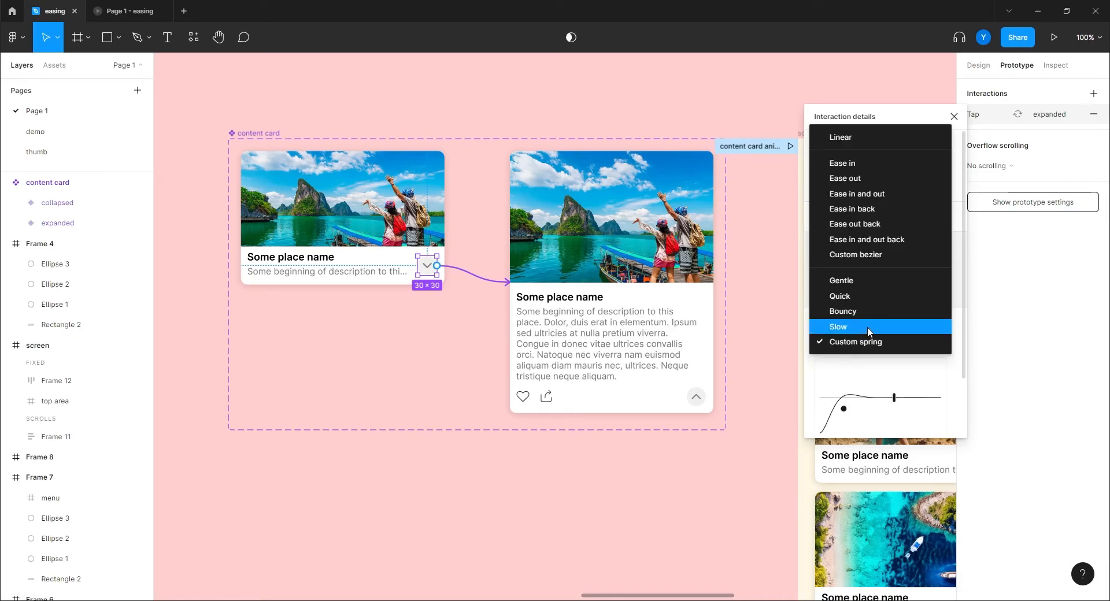
{"action": "left_click", "coordinate": [857, 225]}
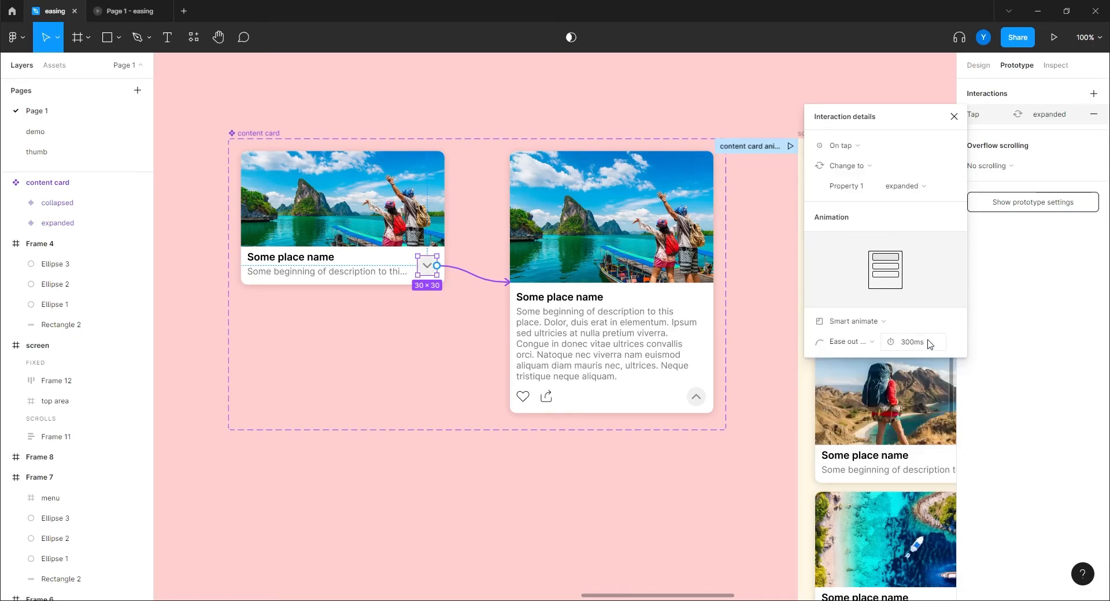
{"action": "left_click", "coordinate": [833, 343]}
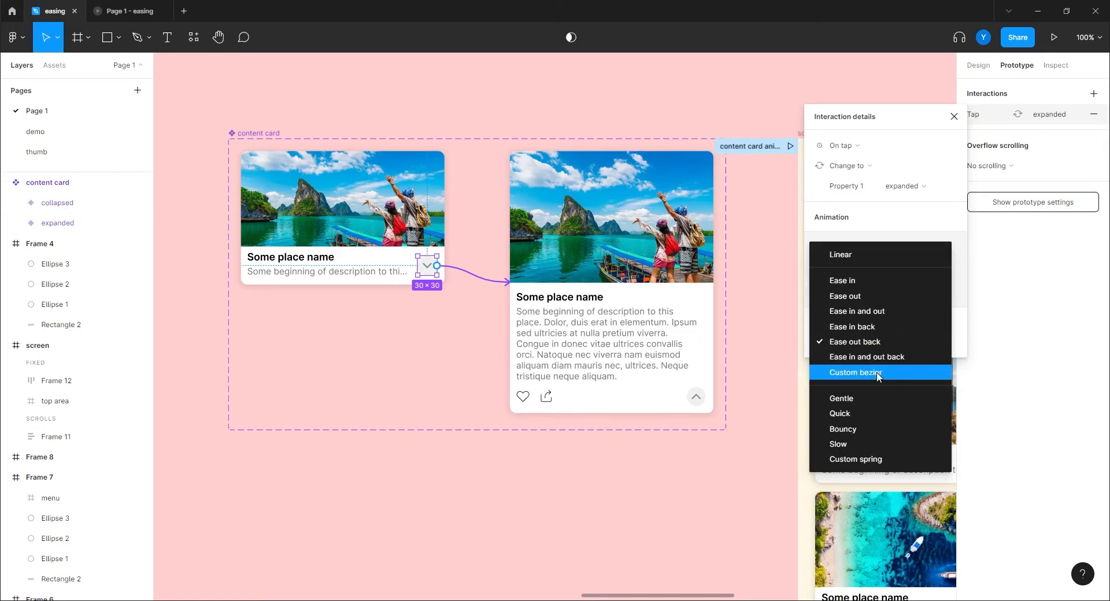
{"action": "left_click", "coordinate": [876, 373]}
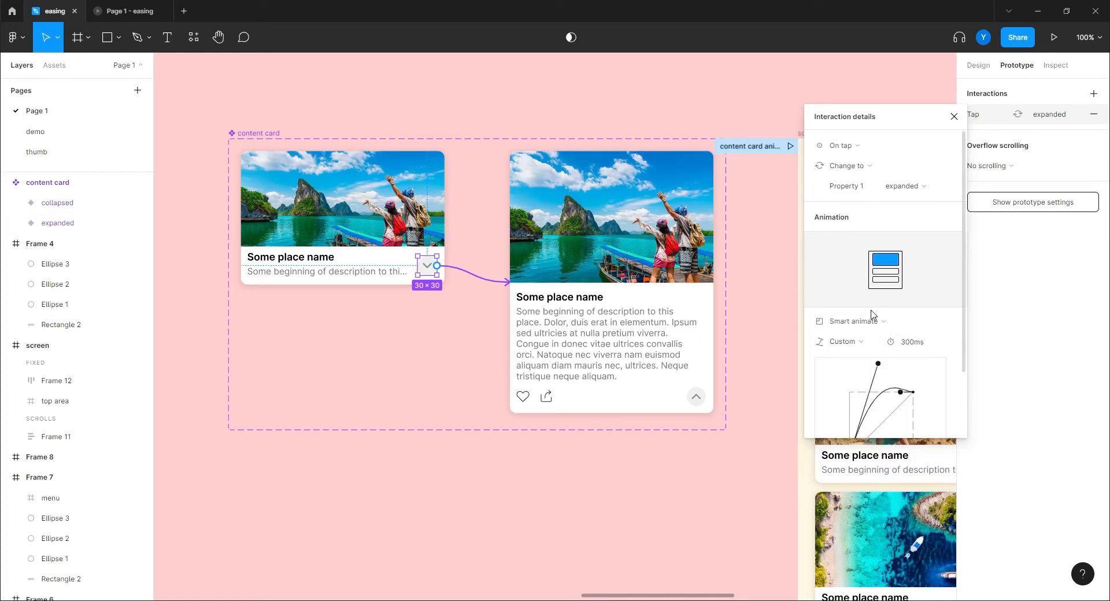
{"action": "scroll", "coordinate": [873, 314], "scroll_direction": "down", "scroll_amount": 3}
{"action": "left_click_drag", "start_coordinate": [877, 282], "coordinate": [874, 284]}
Test the custom bezier in the preview by collapsing and expanding the second place card twice.
{"action": "left_click", "coordinate": [121, 13]}
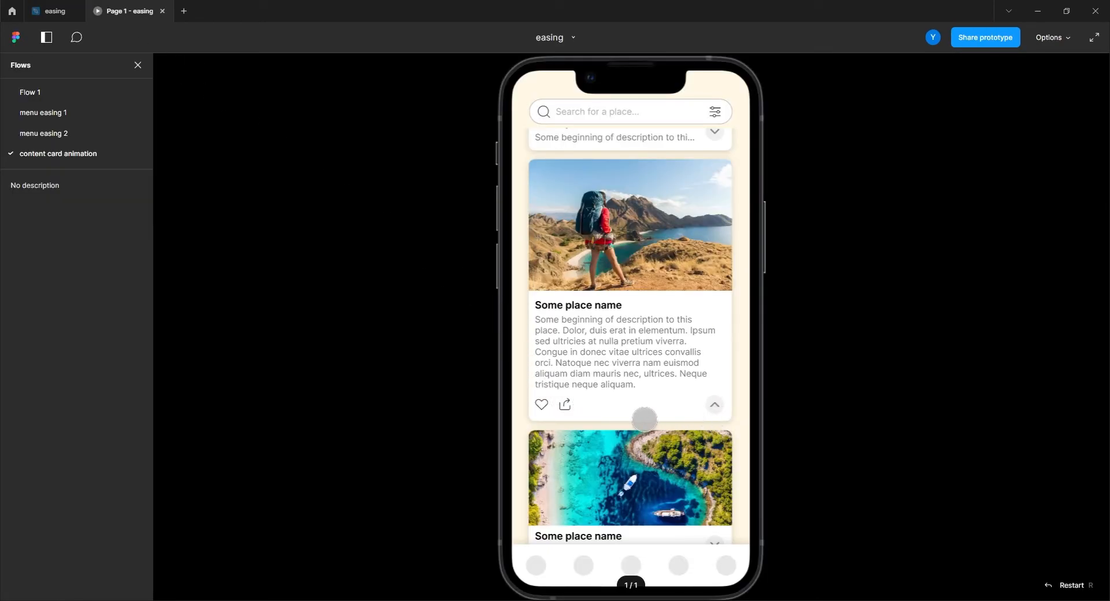
{"action": "left_click", "coordinate": [715, 405]}
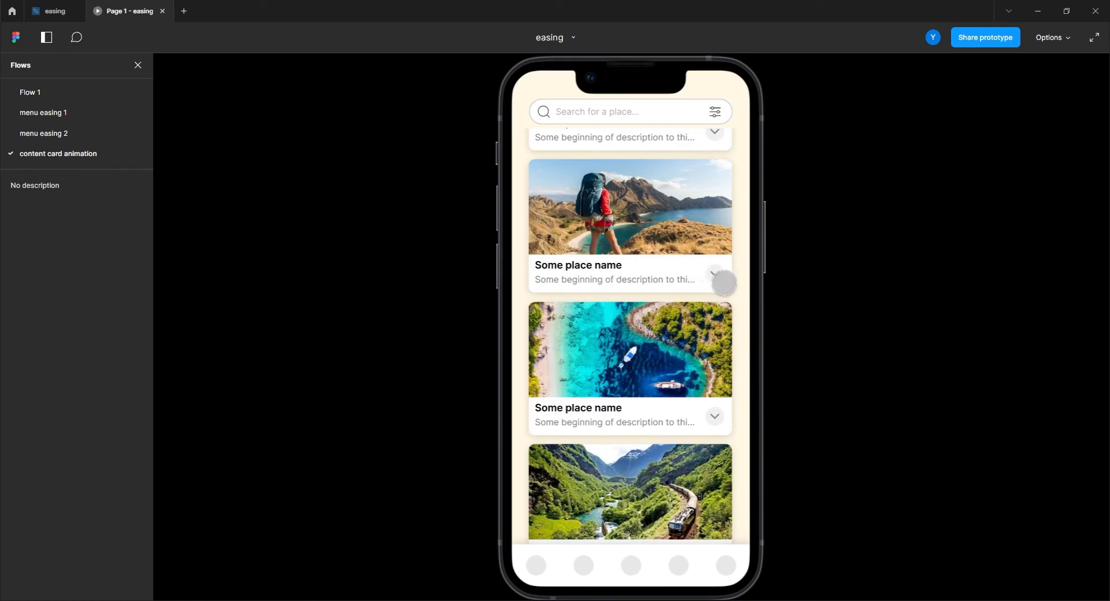
{"action": "left_click", "coordinate": [721, 280]}
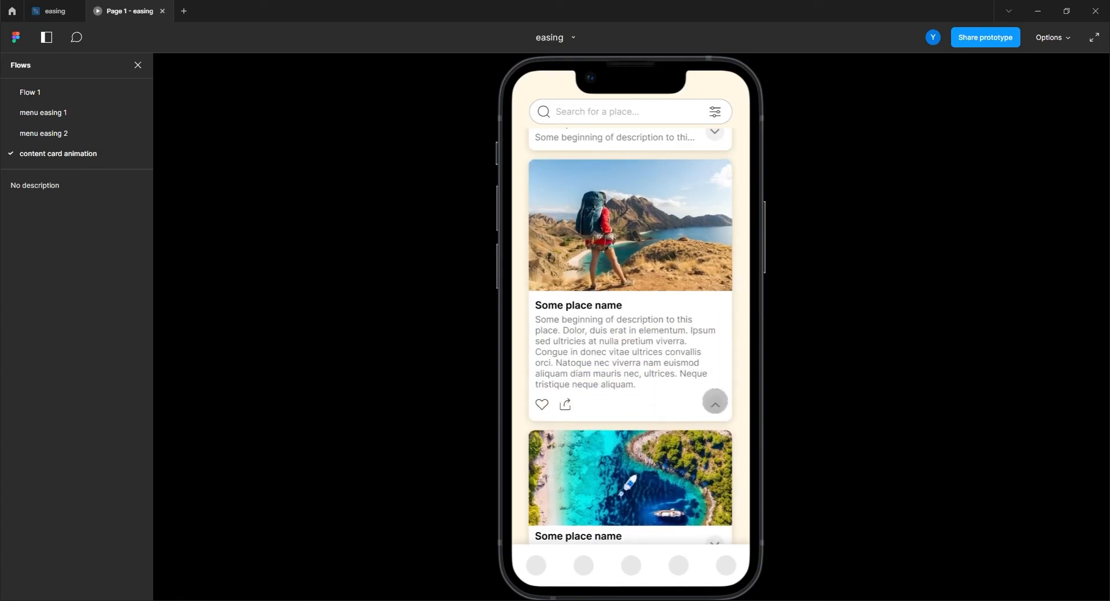
{"action": "left_click", "coordinate": [715, 401]}
{"action": "left_click", "coordinate": [718, 279]}
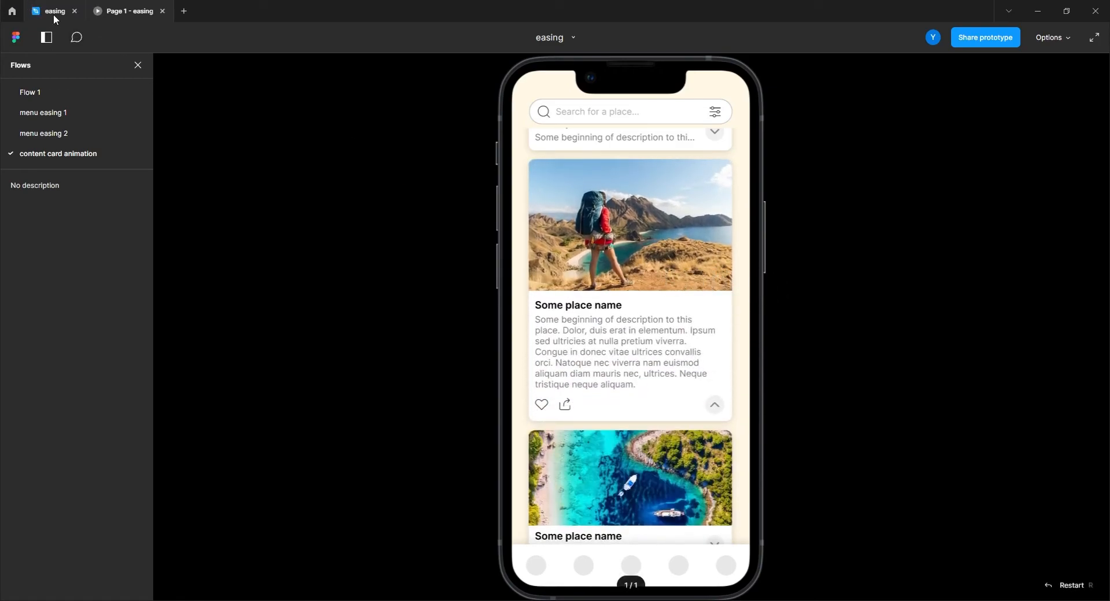
Adjust the expand interaction's bezier curve to 0.35, 1.51, 0.55, 0.97 and set its duration to 500 ms.
{"action": "left_click", "coordinate": [55, 12]}
{"action": "left_click_drag", "start_coordinate": [902, 313], "coordinate": [871, 278]}
{"action": "left_click", "coordinate": [913, 261]}
{"action": "type", "text": "500"}
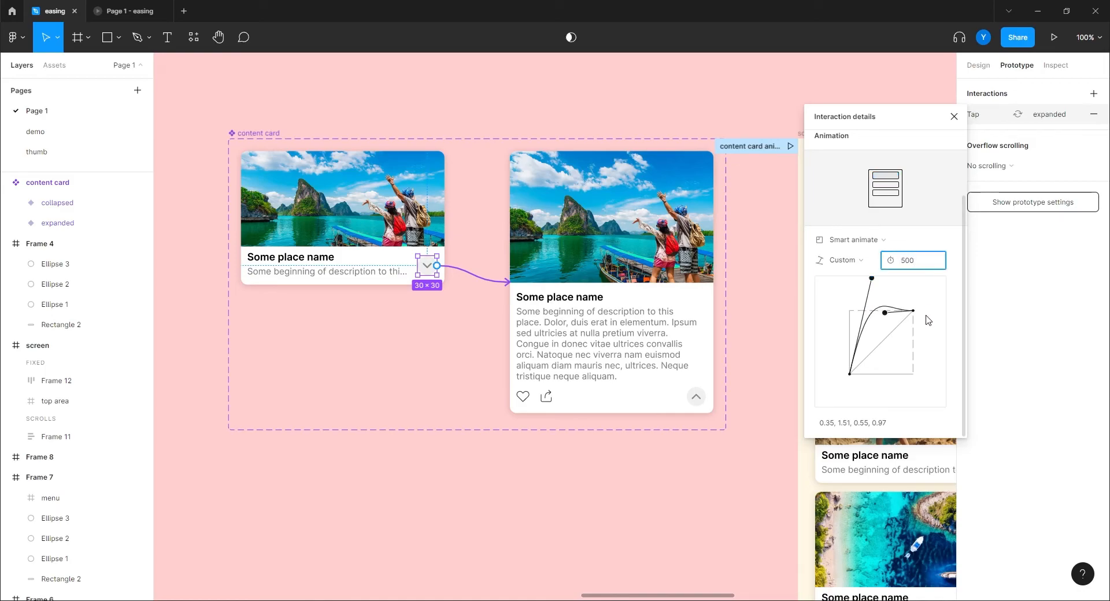
{"action": "key", "text": "Return"}
Return to the preview and collapse the second place card to check its closing animation.
{"action": "left_click", "coordinate": [124, 11]}
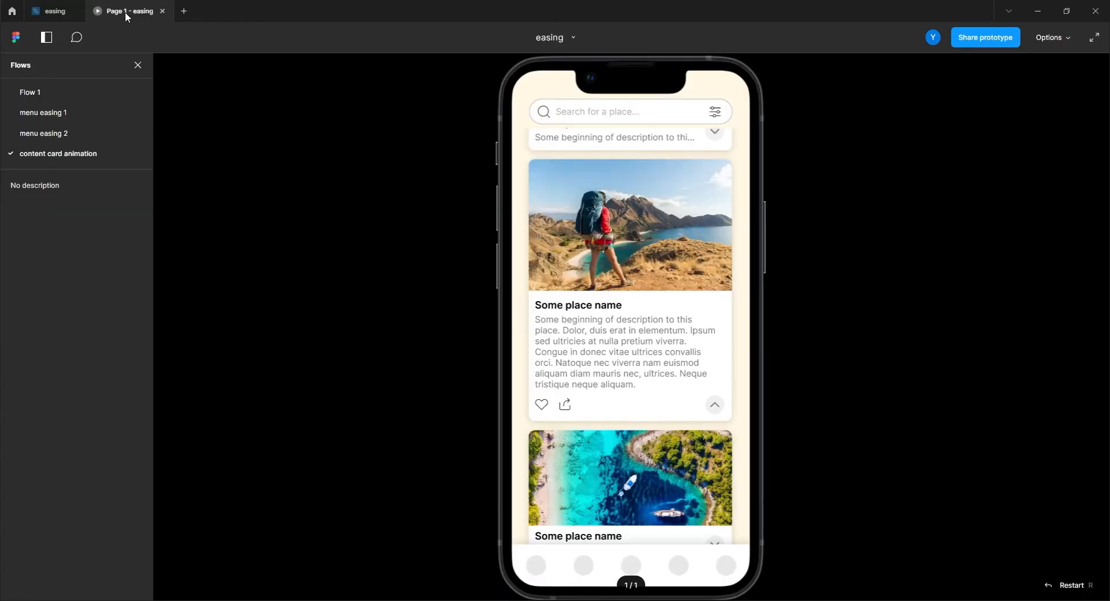
{"action": "left_click", "coordinate": [716, 408]}
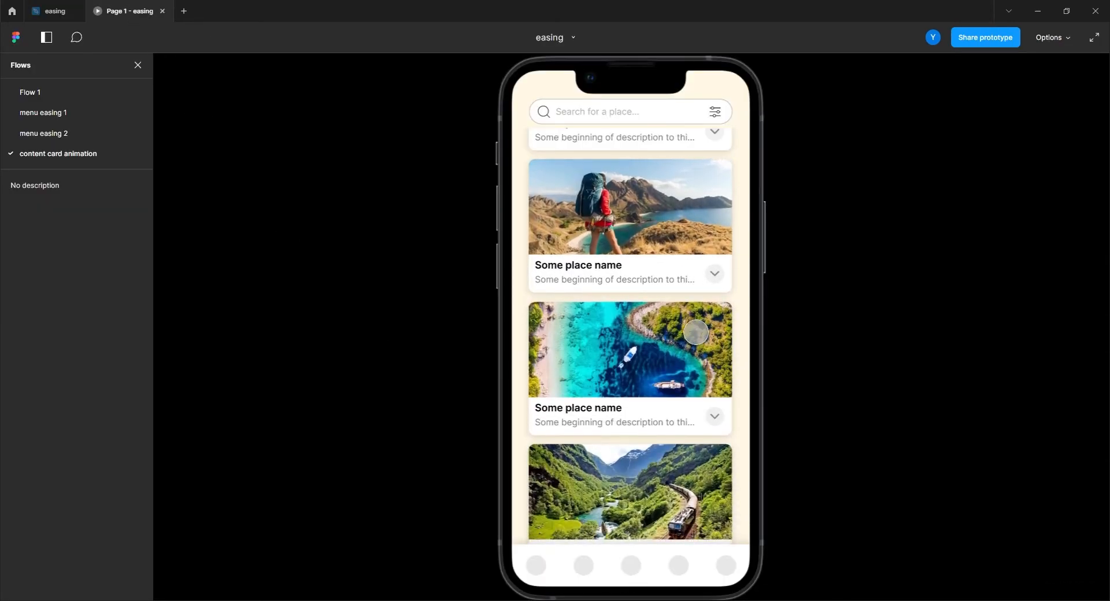
Return to the design file and change the duration of the expanded content card's collapse interaction.
{"action": "left_click", "coordinate": [55, 11]}
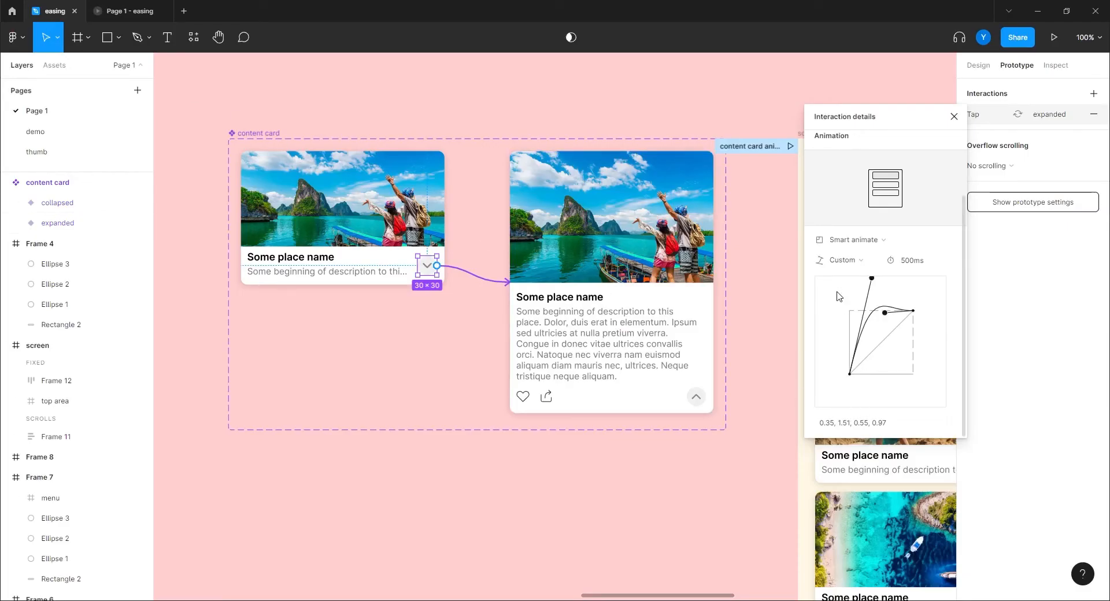
{"action": "left_click", "coordinate": [666, 394]}
{"action": "left_click", "coordinate": [669, 399]}
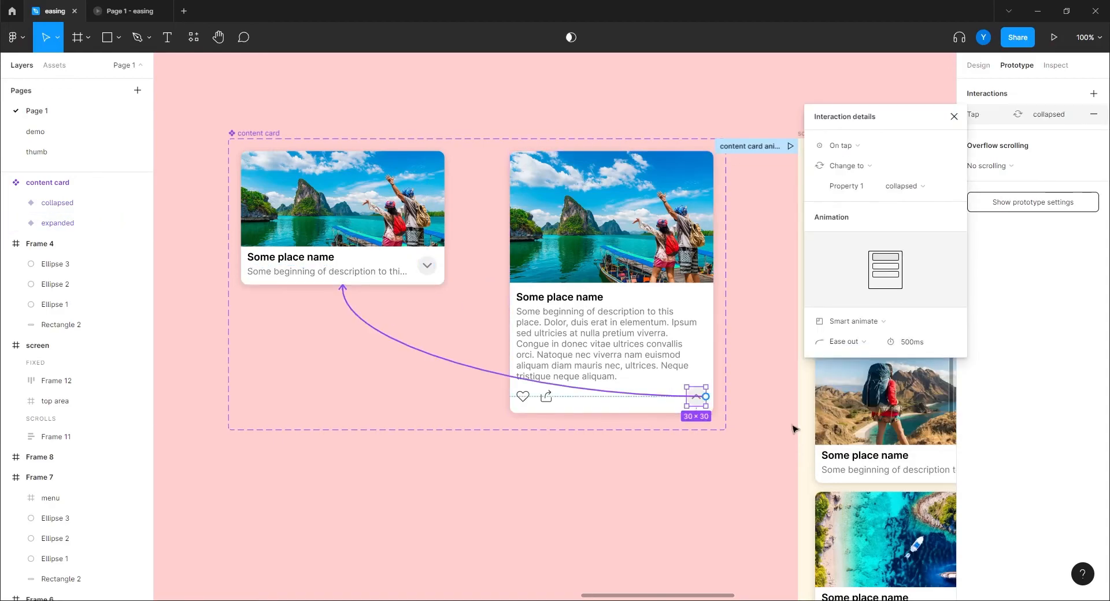
{"action": "left_click", "coordinate": [919, 342]}
{"action": "key", "text": "Return"}
Test the adjusted timing in the preview by expanding and collapsing the second place card three times.
{"action": "left_click", "coordinate": [134, 16]}
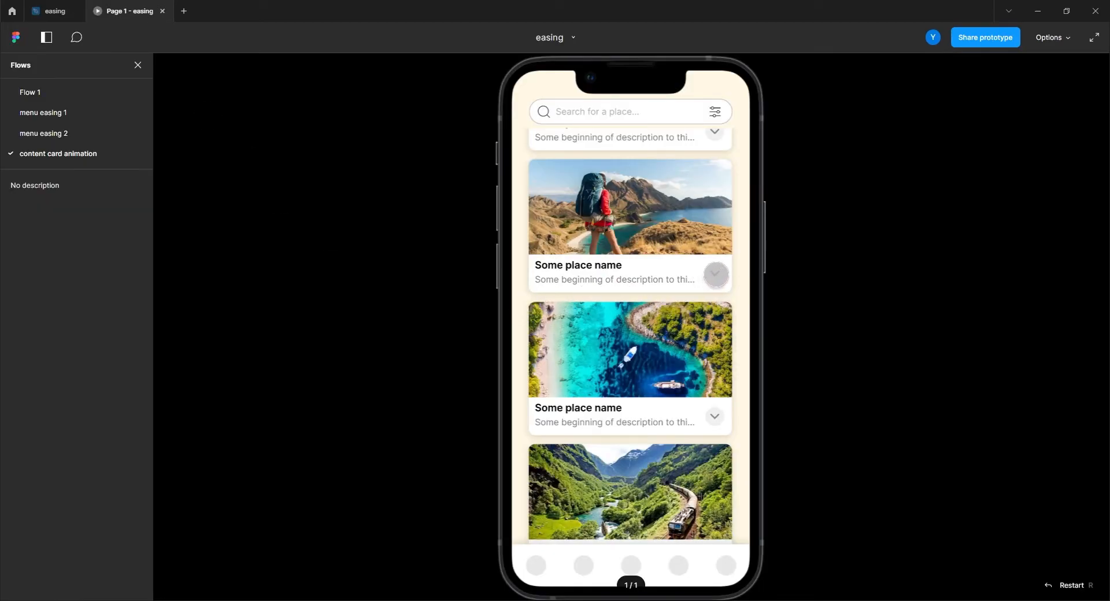
{"action": "left_click", "coordinate": [716, 276]}
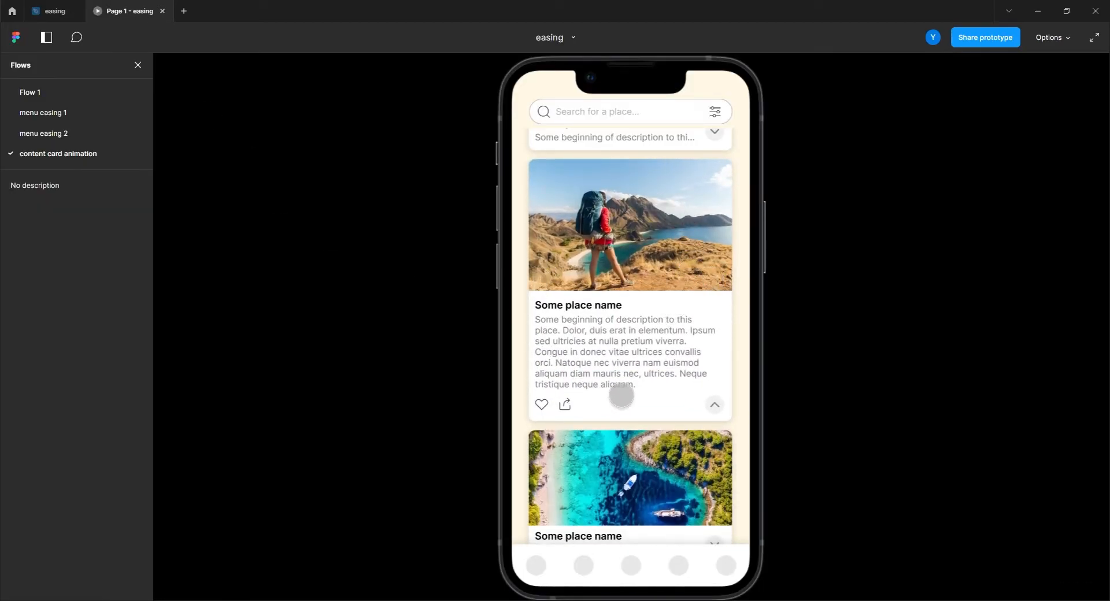
{"action": "left_click", "coordinate": [714, 405]}
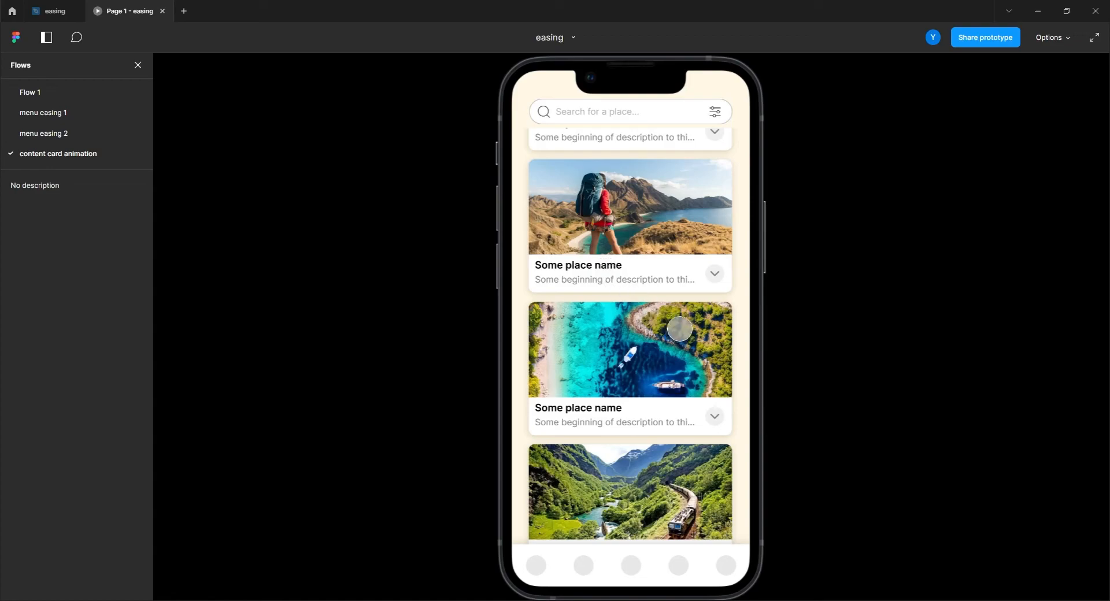
{"action": "left_click", "coordinate": [716, 274]}
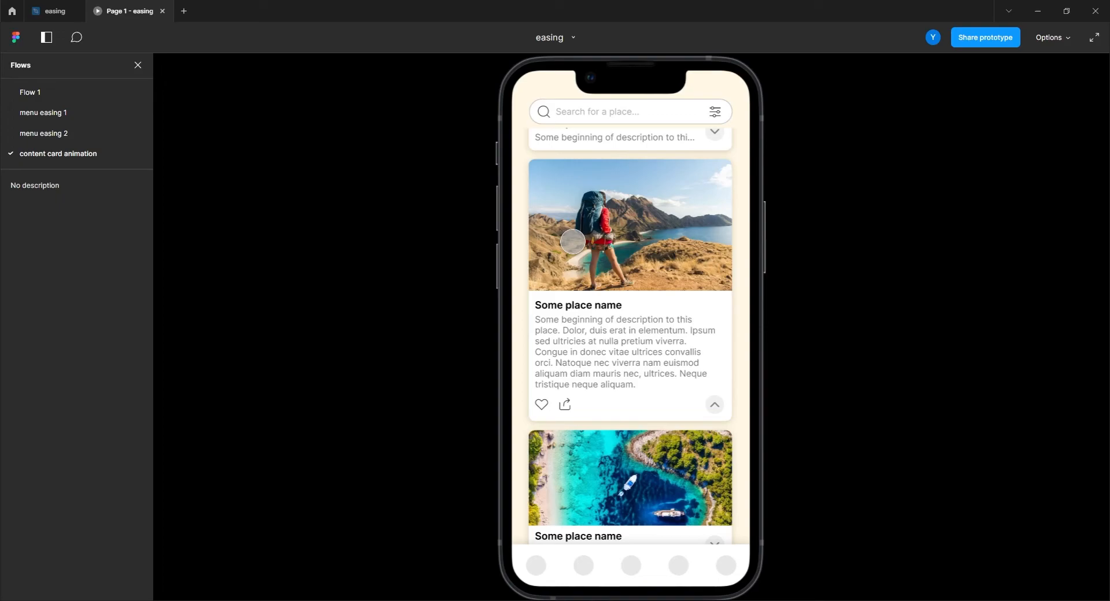
{"action": "left_click", "coordinate": [714, 405]}
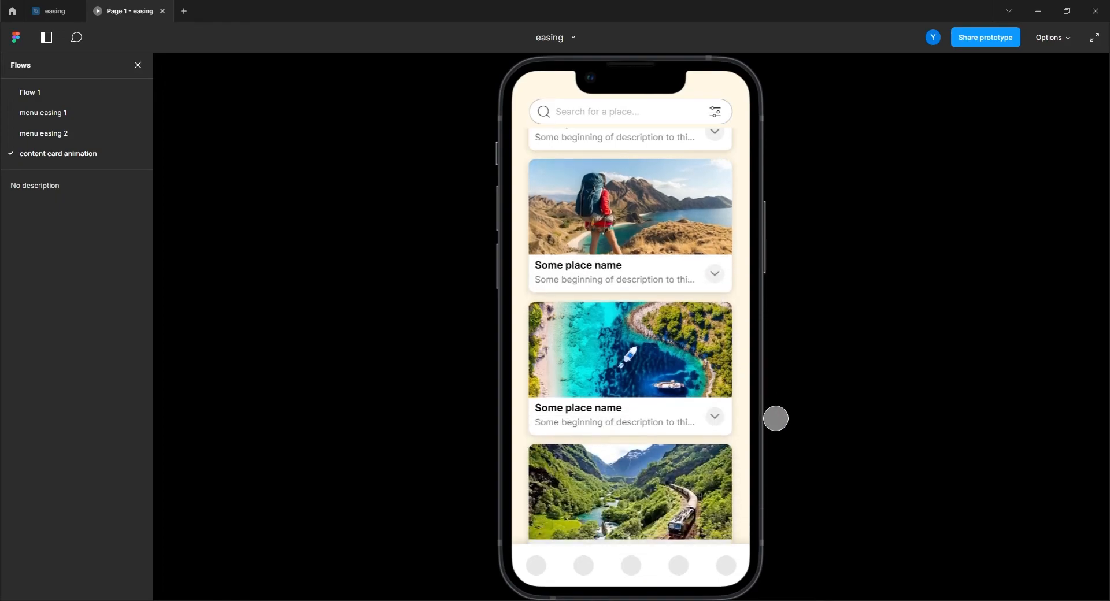
{"action": "left_click", "coordinate": [715, 274]}
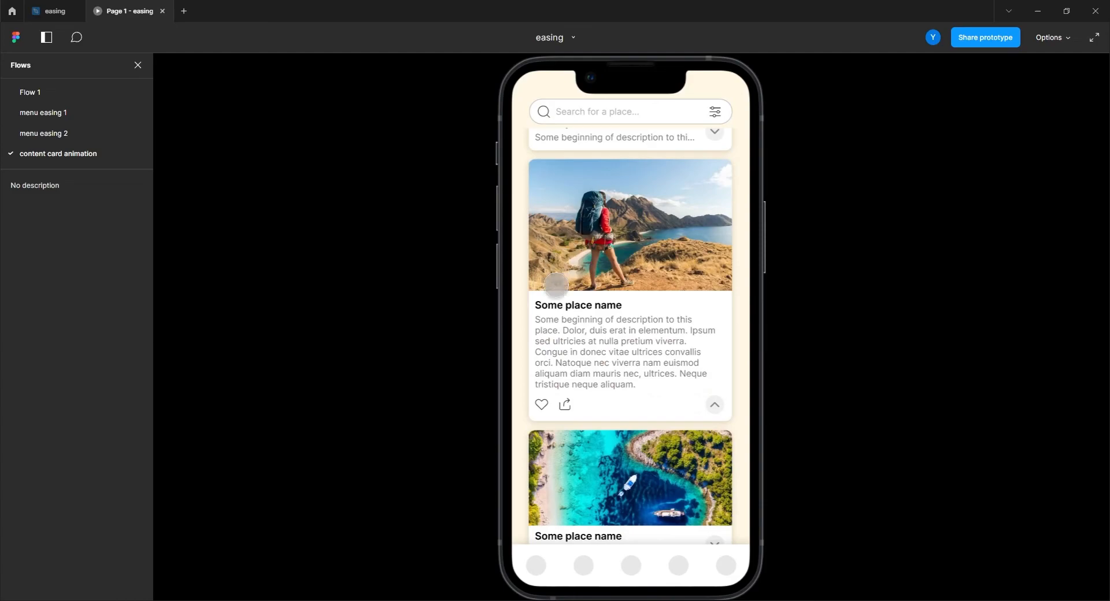
{"action": "left_click", "coordinate": [712, 403]}
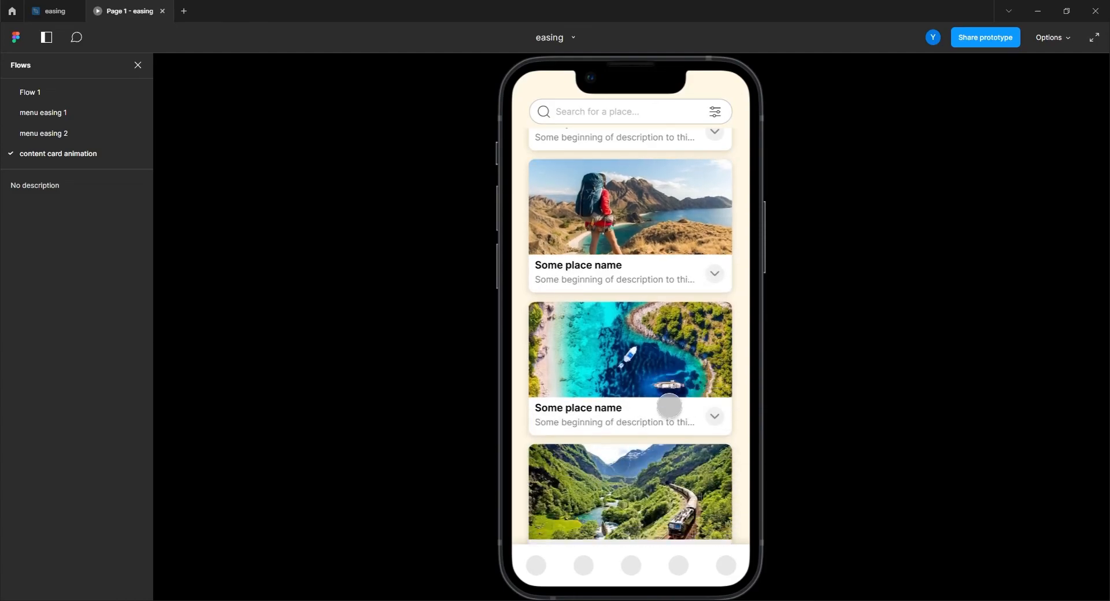
Expand and collapse the third place card in the preview to check its animation.
{"action": "left_click", "coordinate": [716, 420]}
{"action": "left_click_drag", "start_coordinate": [625, 471], "coordinate": [622, 366]}
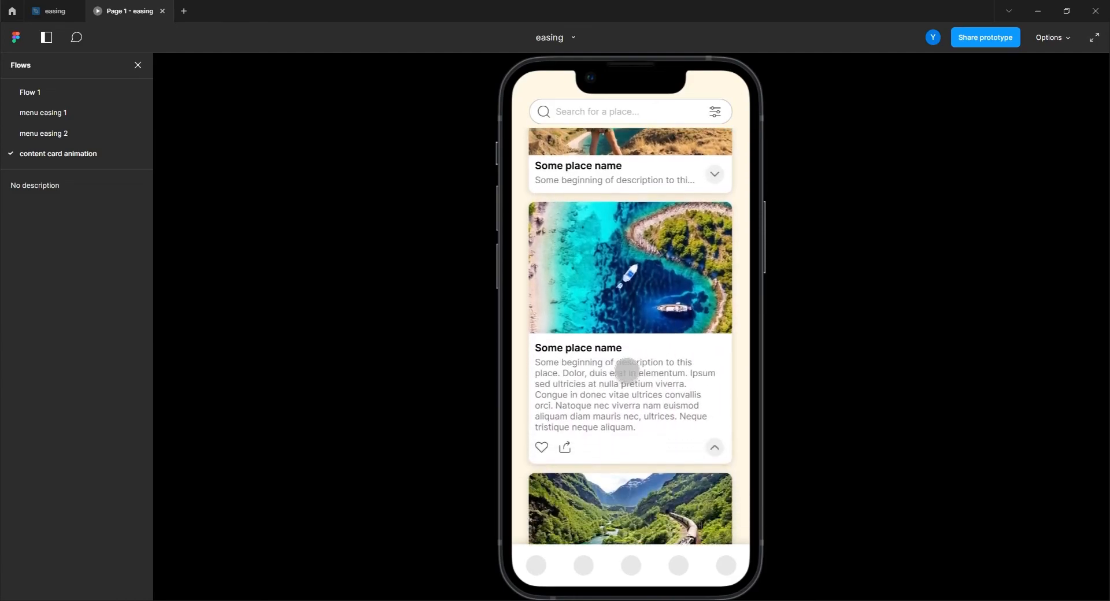
{"action": "left_click", "coordinate": [713, 446]}
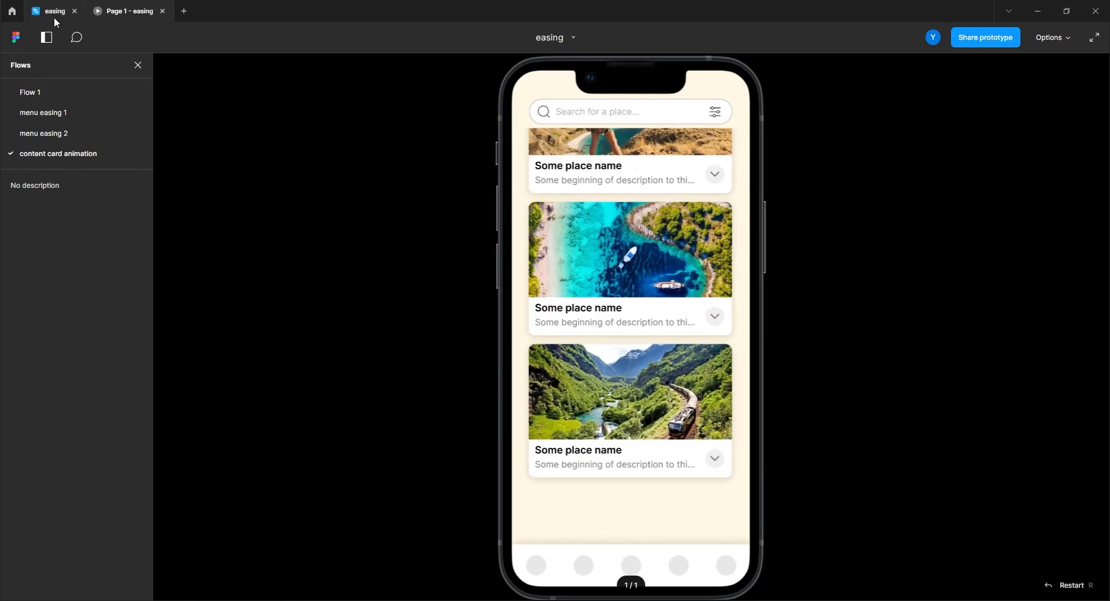
Return to the design file and examine the variants of the loader component below the content card screen.
{"action": "left_click", "coordinate": [53, 11]}
{"action": "left_click", "coordinate": [417, 478]}
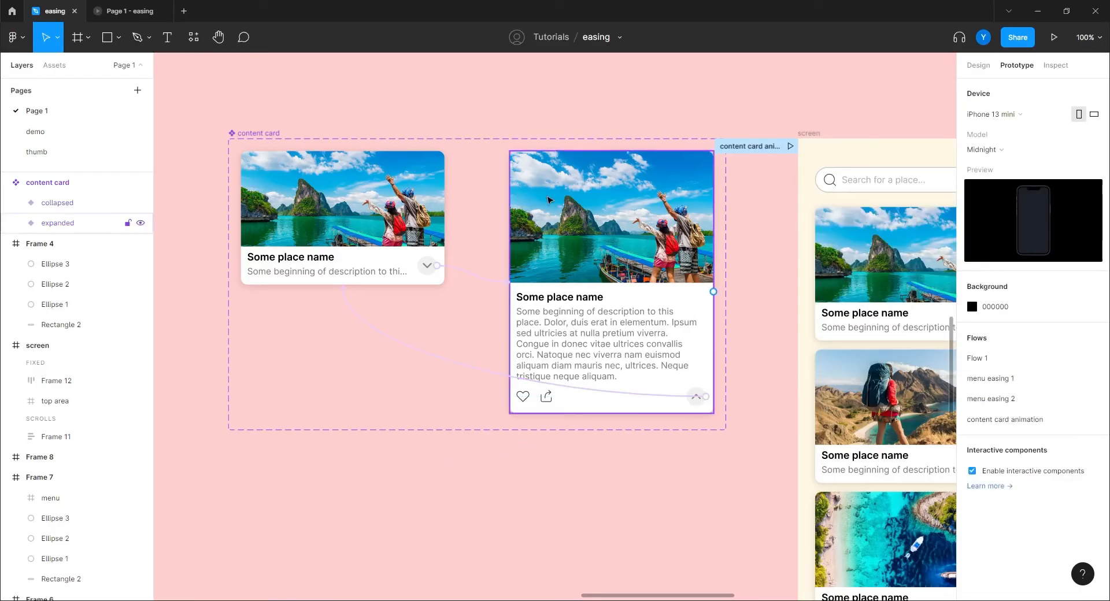
{"action": "key", "text": "minus"}
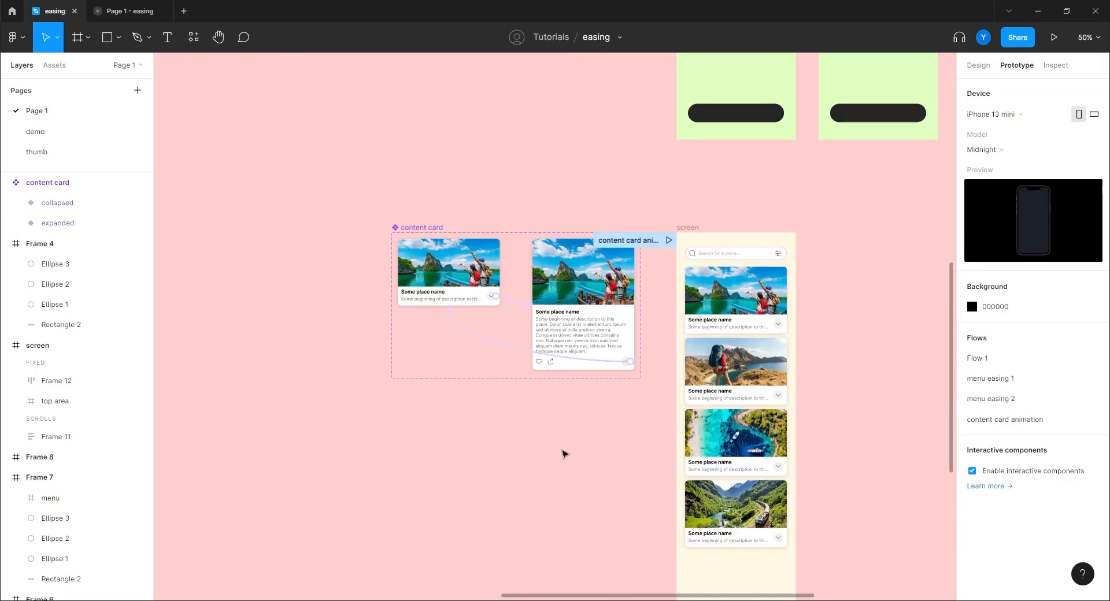
{"action": "scroll", "coordinate": [559, 451], "scroll_direction": "down", "scroll_amount": 8}
{"action": "scroll", "coordinate": [500, 340], "scroll_direction": "right", "scroll_amount": 4}
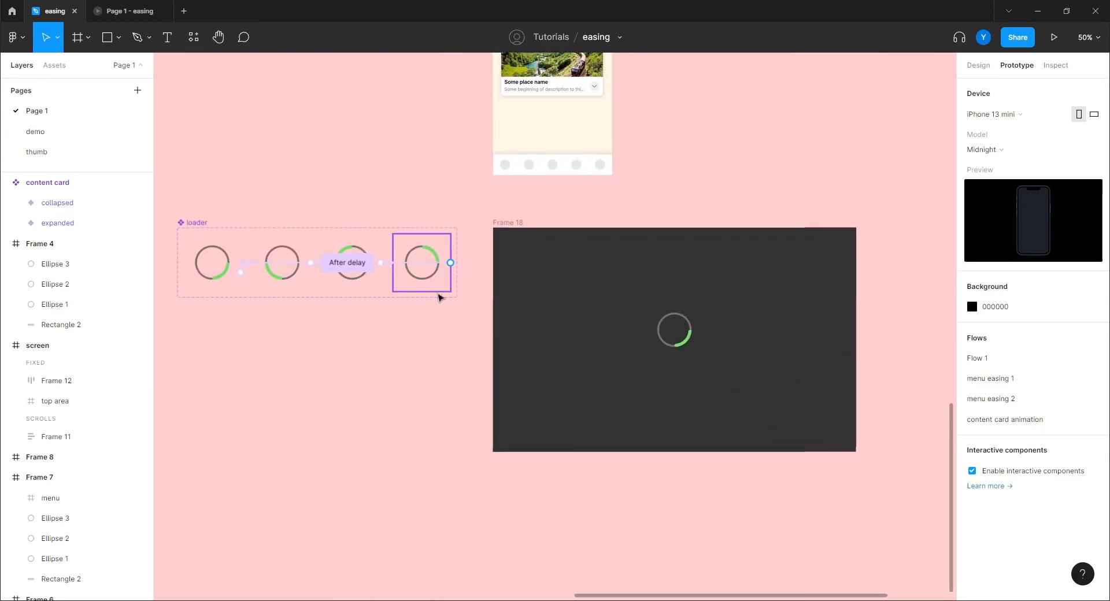
{"action": "left_click_drag", "start_coordinate": [389, 343], "coordinate": [532, 363]}
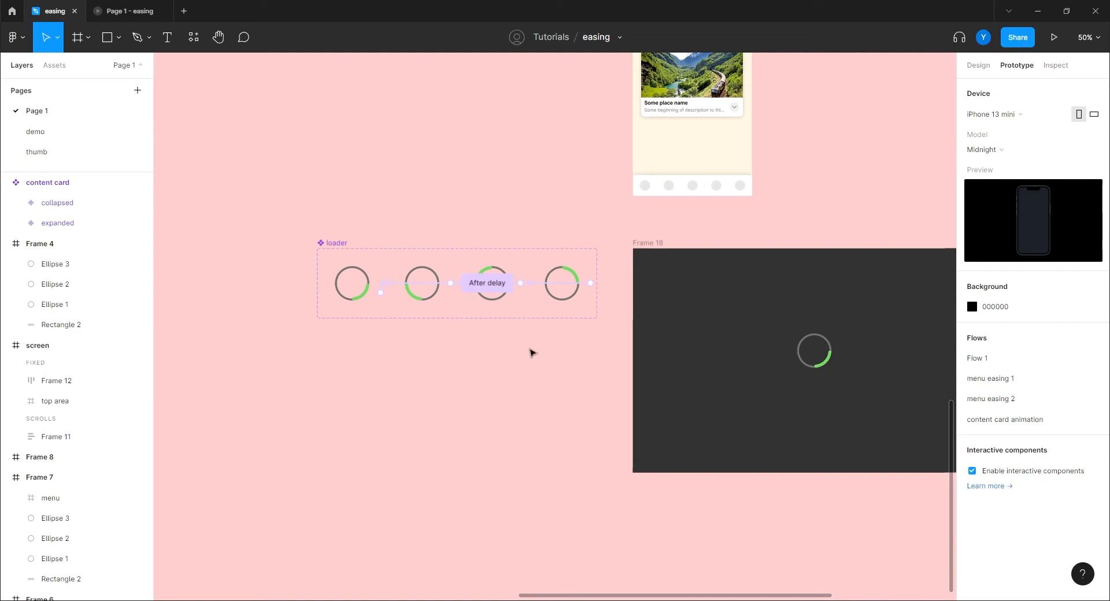
{"action": "left_click_drag", "start_coordinate": [399, 355], "coordinate": [547, 375]}
{"action": "scroll", "coordinate": [547, 376], "scroll_direction": "up", "scroll_amount": 8}
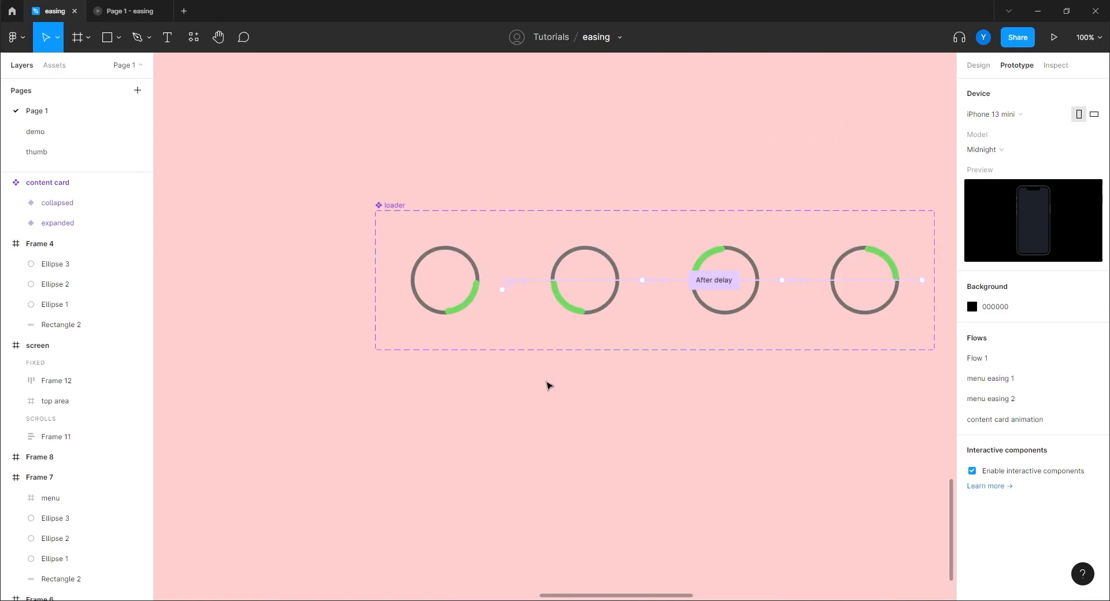
{"action": "left_click_drag", "start_coordinate": [458, 383], "coordinate": [581, 339]}
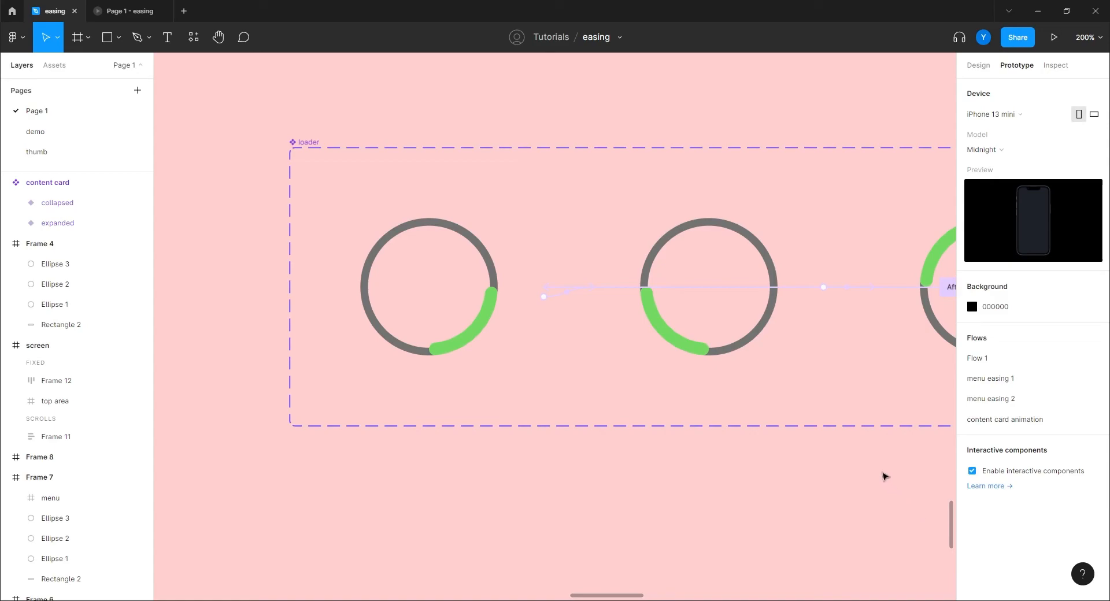
{"action": "scroll", "coordinate": [751, 486], "scroll_direction": "right", "scroll_amount": 5}
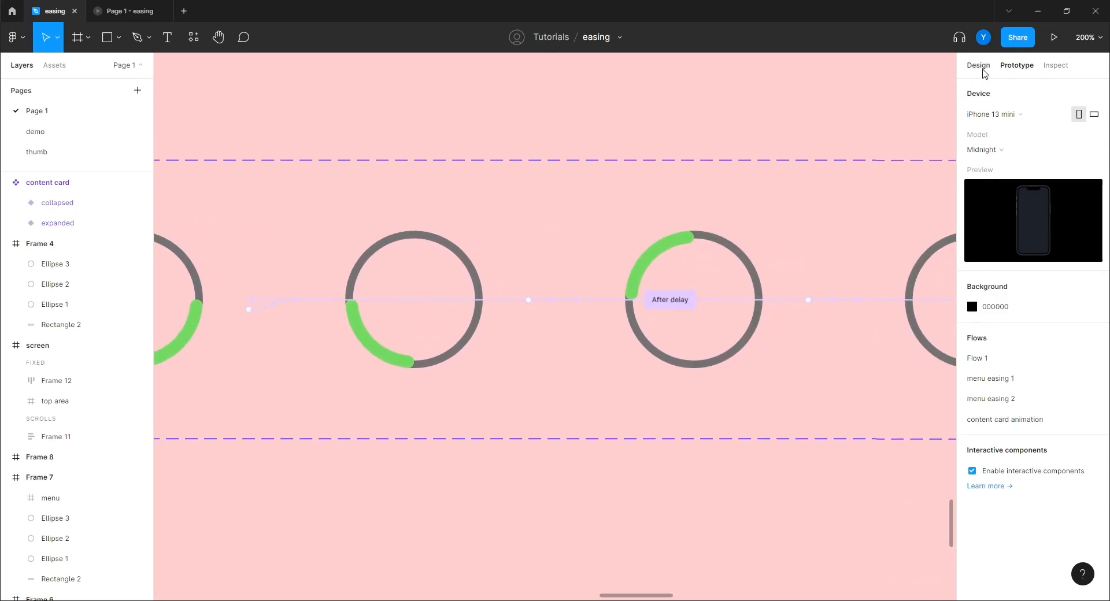
Lighten the page's canvas background color to FFE8E8.
{"action": "left_click", "coordinate": [984, 72]}
{"action": "left_click", "coordinate": [974, 114]}
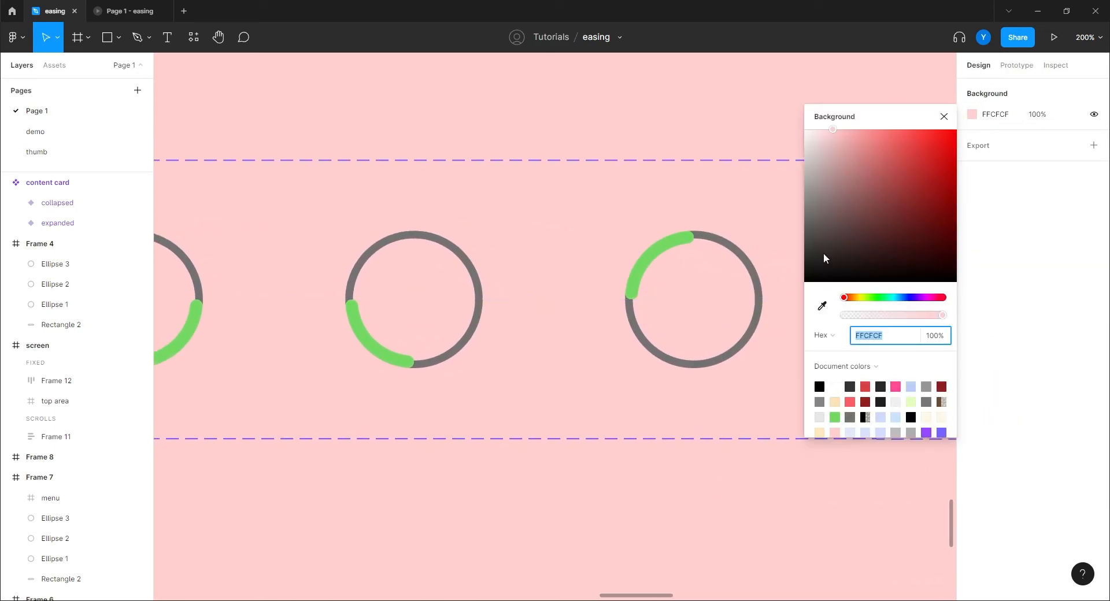
{"action": "left_click", "coordinate": [833, 131]}
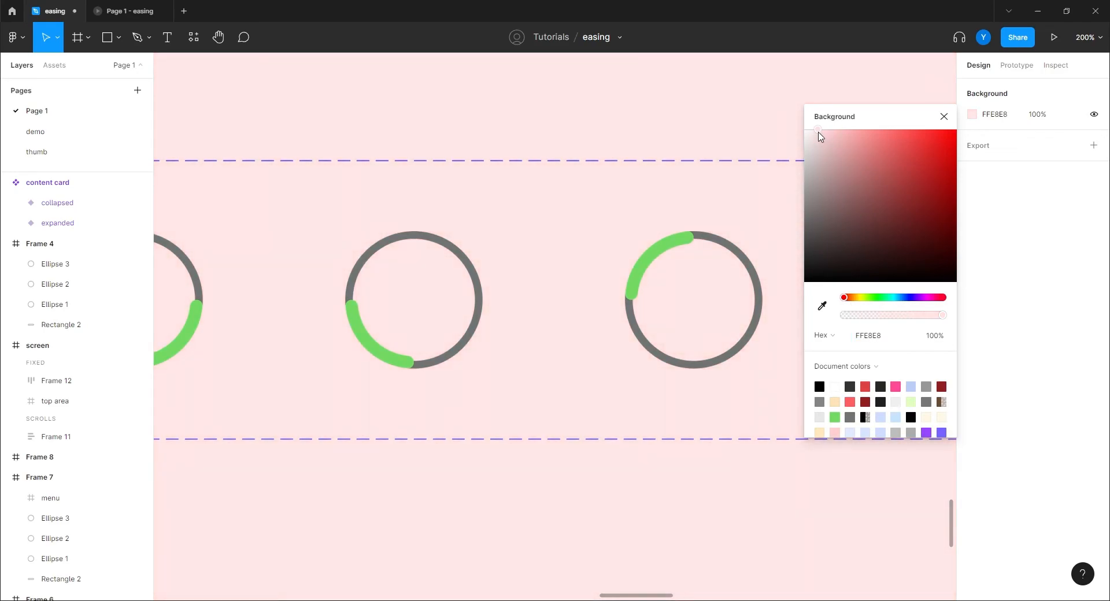
Inspect the after-delay interaction settings of the first loader variant and the connections between the remaining variants.
{"action": "left_click_drag", "start_coordinate": [305, 293], "coordinate": [505, 329]}
{"action": "left_click", "coordinate": [390, 375]}
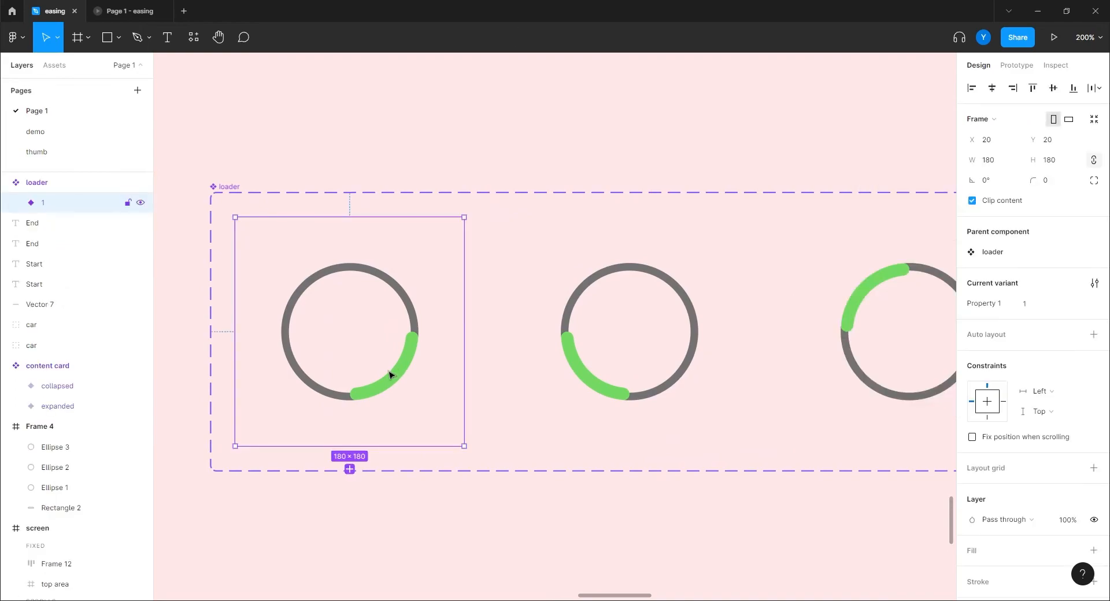
{"action": "left_click", "coordinate": [498, 371]}
{"action": "left_click", "coordinate": [1017, 65]}
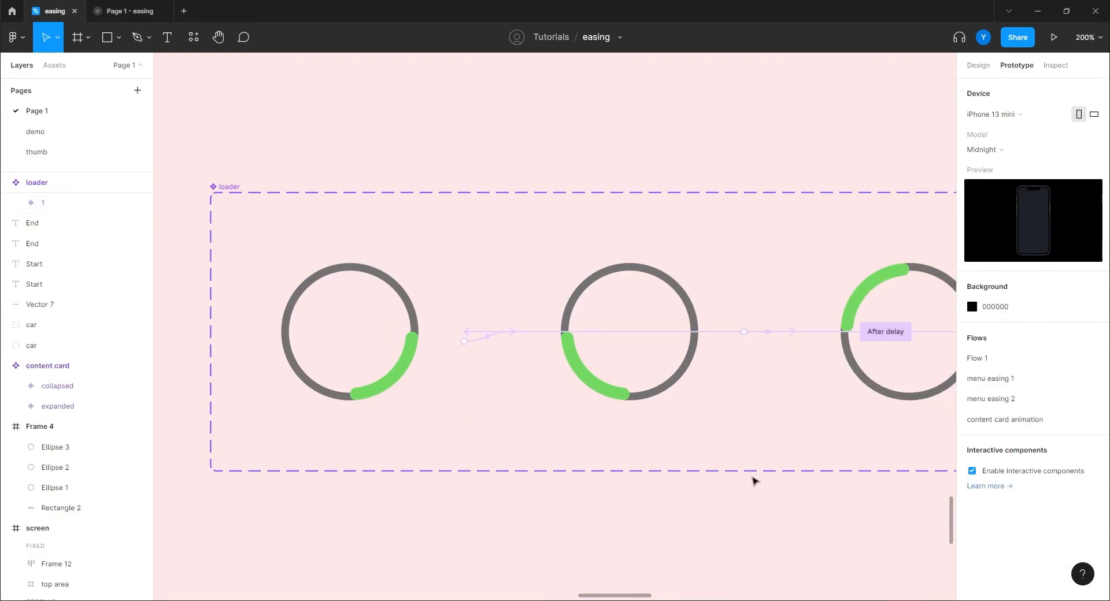
{"action": "left_click", "coordinate": [489, 341]}
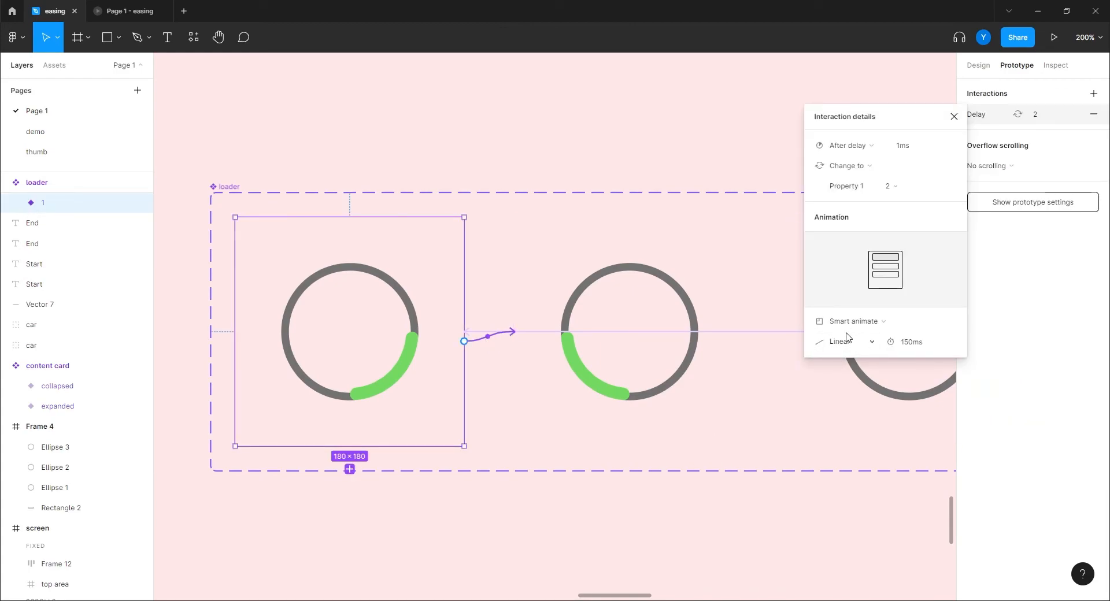
{"action": "left_click", "coordinate": [566, 128]}
{"action": "scroll", "coordinate": [352, 301], "scroll_direction": "right", "scroll_amount": 5}
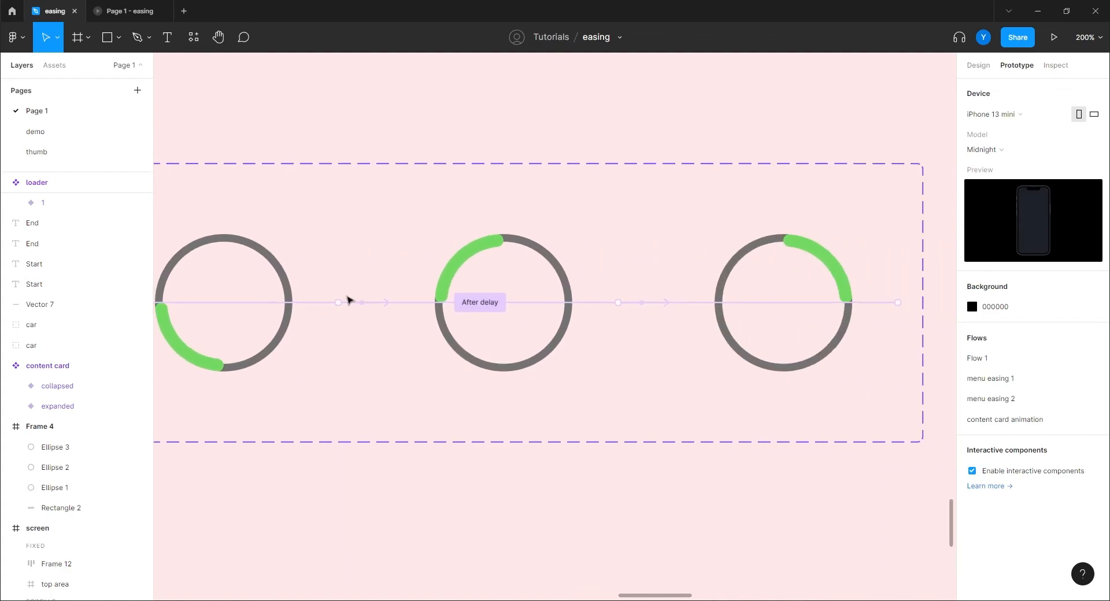
Preview Frame 18 with the loader as a prototype, and return to the design file.
{"action": "key", "text": "ctrl+minus"}
{"action": "key", "text": "ctrl+minus"}
{"action": "left_click_drag", "start_coordinate": [731, 342], "coordinate": [452, 320]}
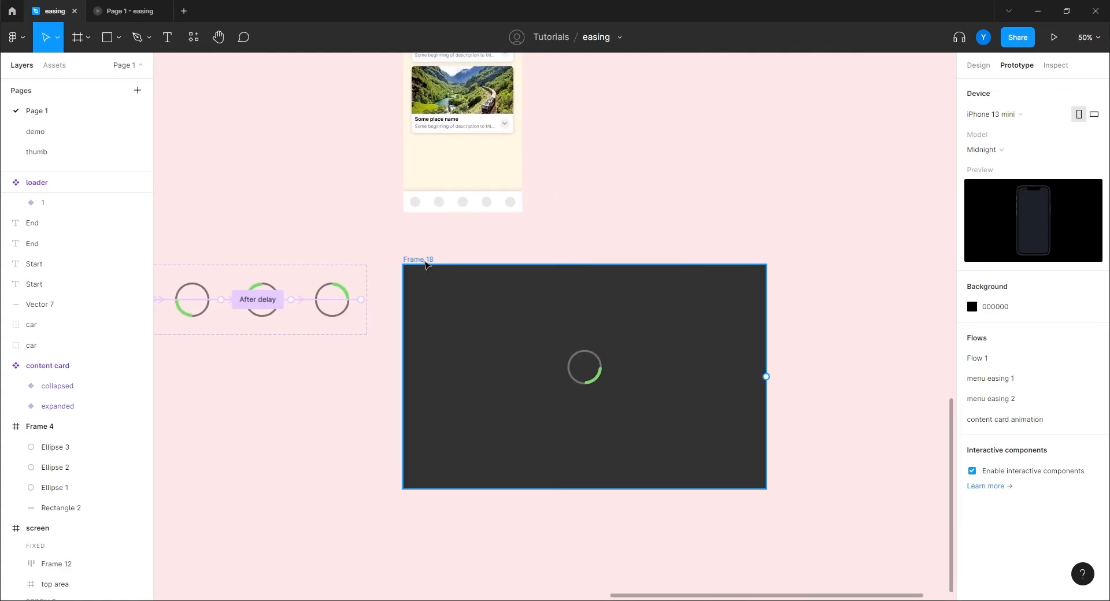
{"action": "left_click", "coordinate": [423, 261]}
{"action": "left_click", "coordinate": [1055, 37]}
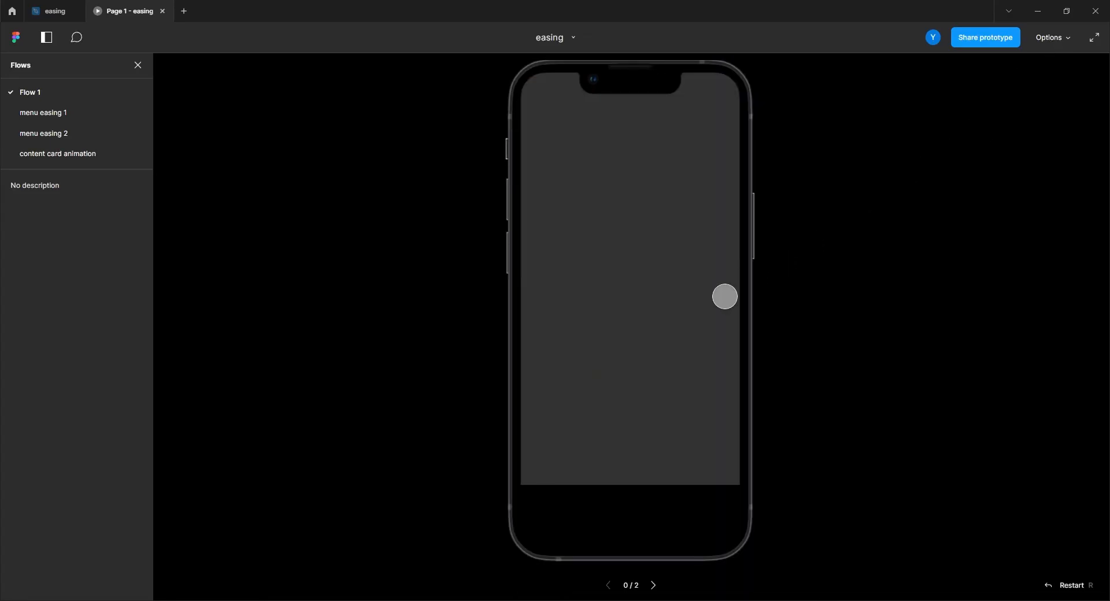
{"action": "left_click", "coordinate": [62, 18]}
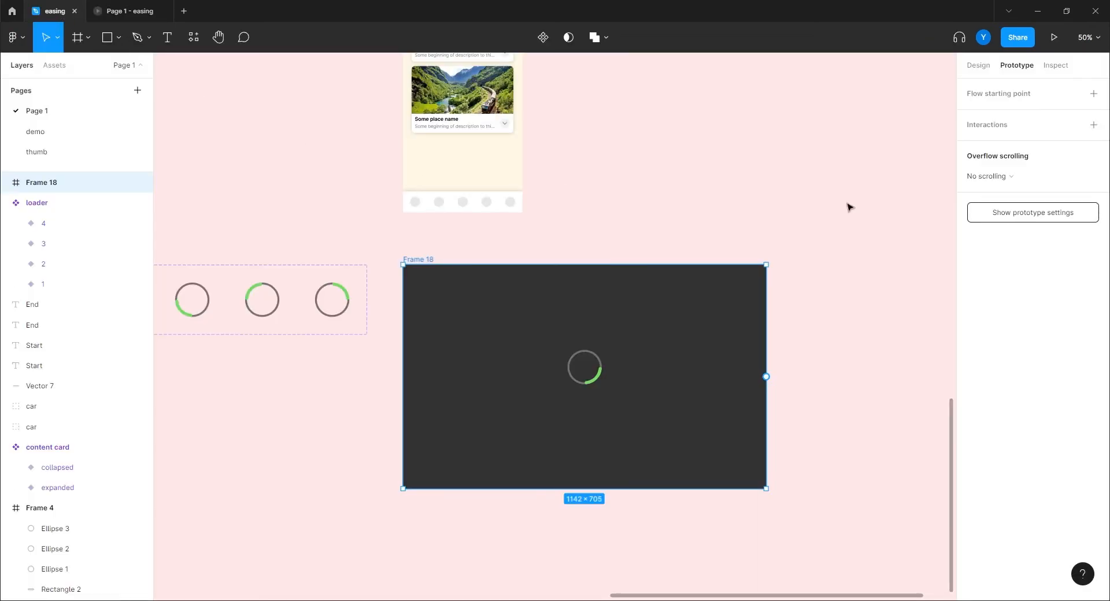
Set the prototype device to None and check the loader animation in the preview.
{"action": "left_click", "coordinate": [1026, 216]}
{"action": "left_click", "coordinate": [990, 122]}
{"action": "left_click", "coordinate": [995, 70]}
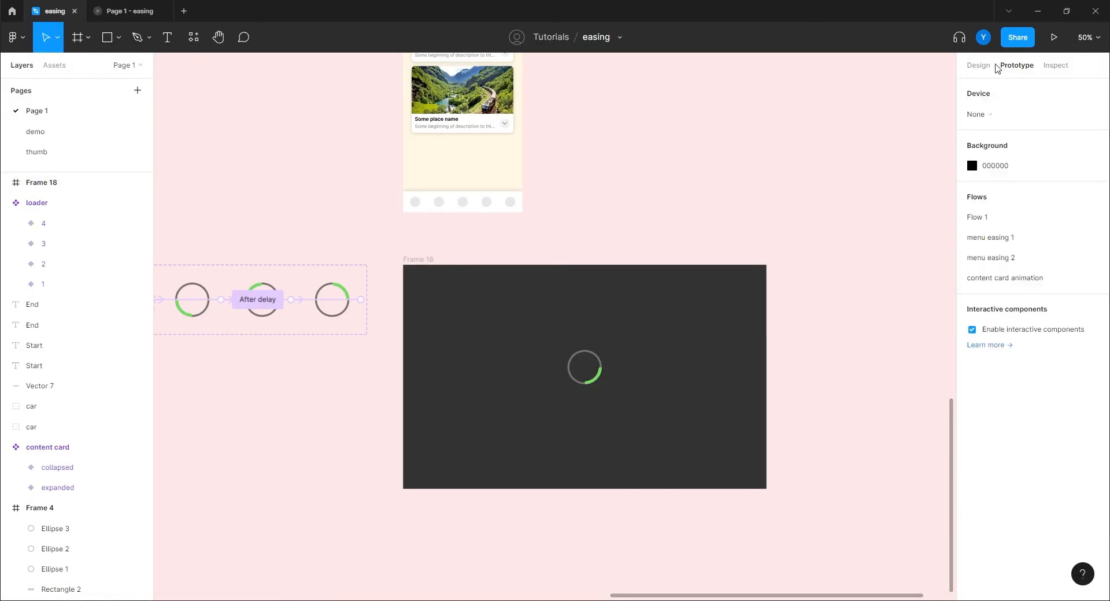
{"action": "left_click", "coordinate": [130, 11]}
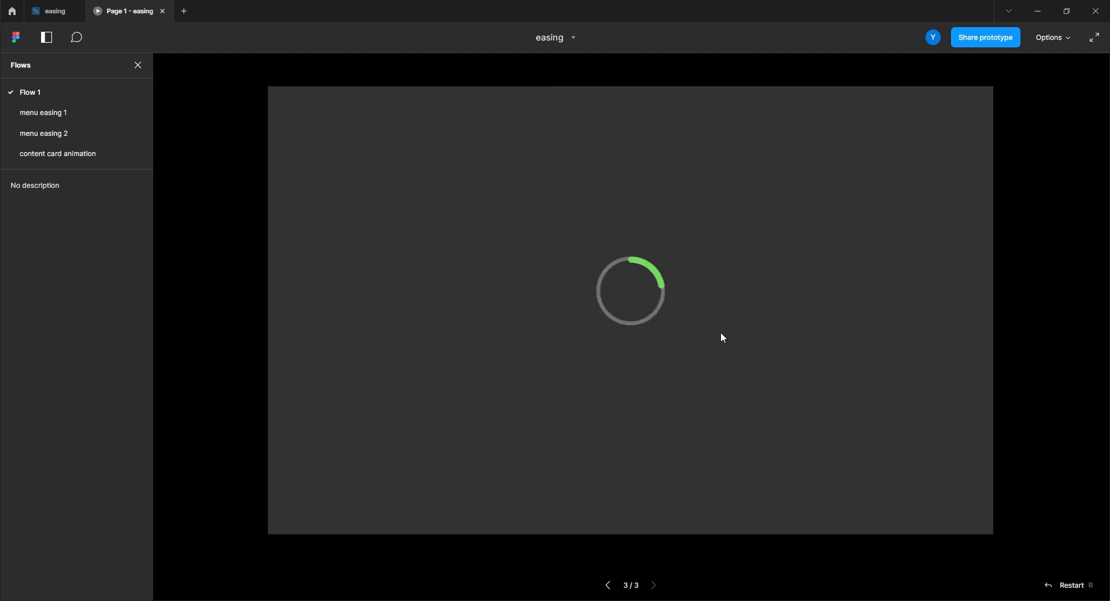
Return to the design file and set the easing of the first loader variant's after-delay interaction to Ease out.
{"action": "left_click", "coordinate": [53, 11]}
{"action": "scroll", "coordinate": [491, 422], "scroll_direction": "left", "scroll_amount": 5}
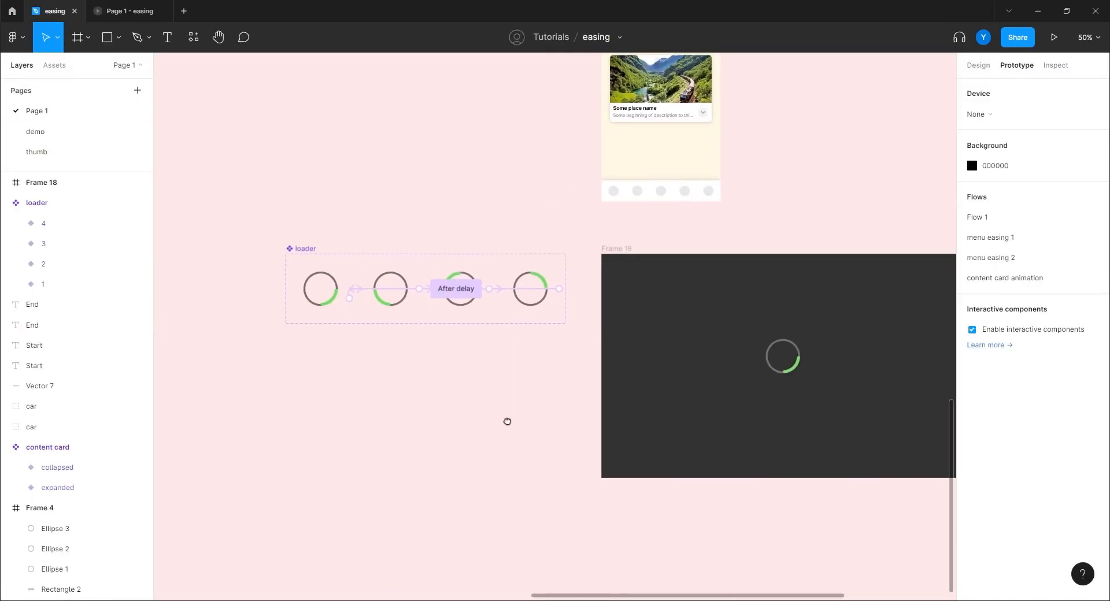
{"action": "key", "text": "shift+0"}
{"action": "scroll", "coordinate": [549, 401], "scroll_direction": "left", "scroll_amount": 3}
{"action": "scroll", "coordinate": [550, 401], "scroll_direction": "right", "scroll_amount": 3}
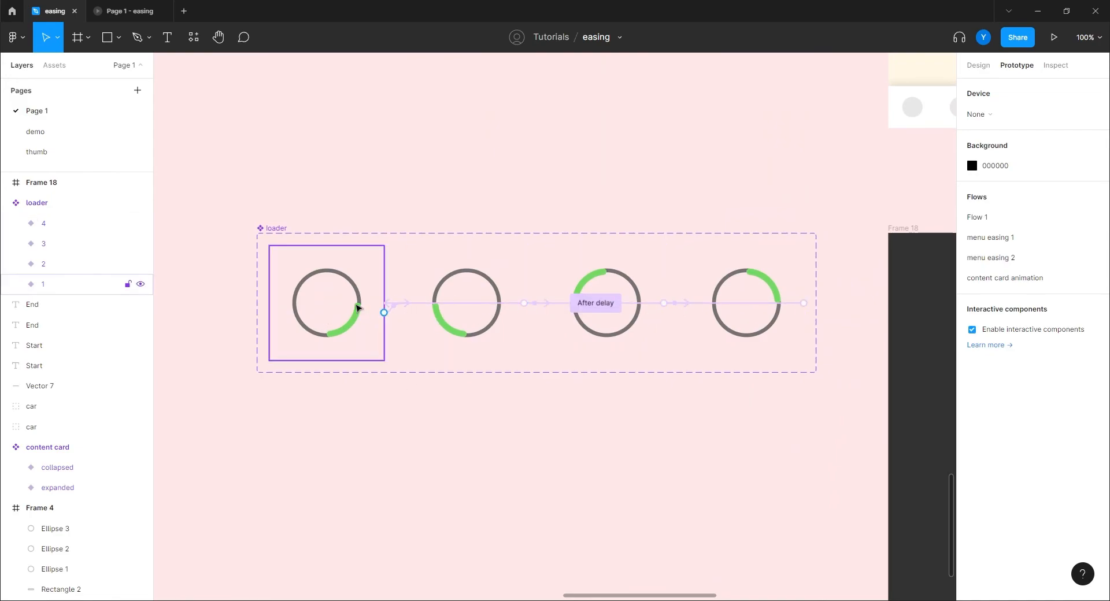
{"action": "left_click", "coordinate": [395, 312]}
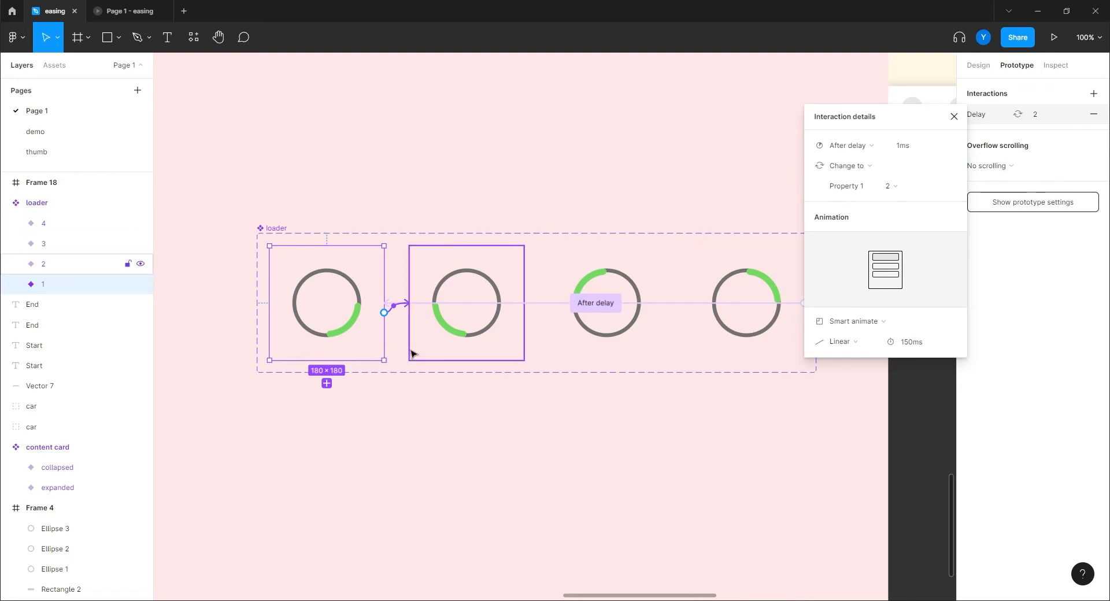
{"action": "left_click", "coordinate": [841, 342]}
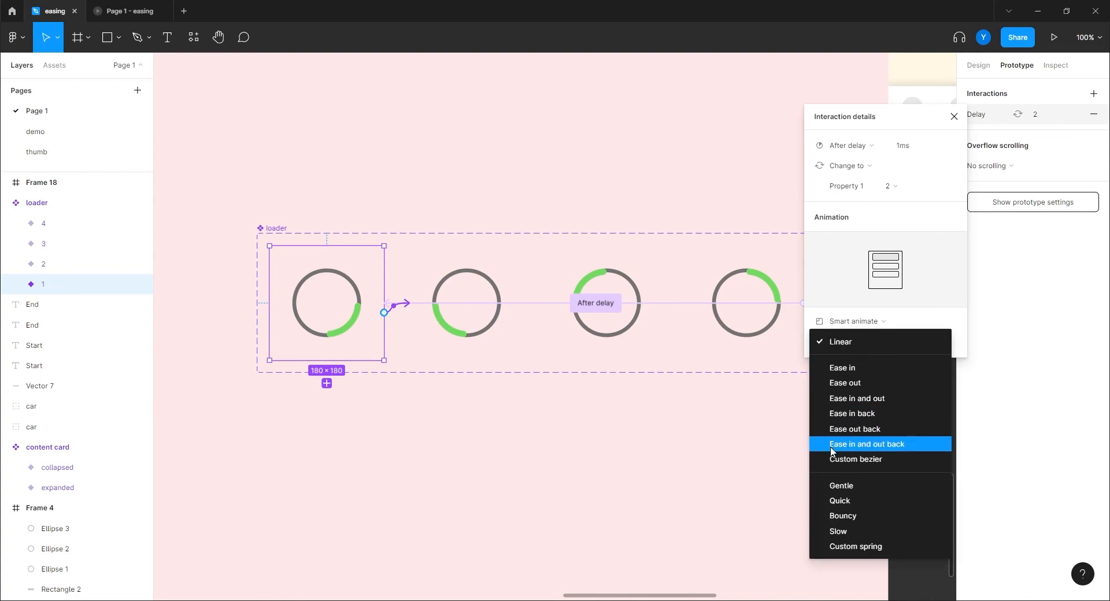
{"action": "left_click", "coordinate": [843, 385]}
Set the easing of the second loader variant's after-delay interaction to Ease out.
{"action": "left_click", "coordinate": [503, 349]}
{"action": "left_click", "coordinate": [544, 303]}
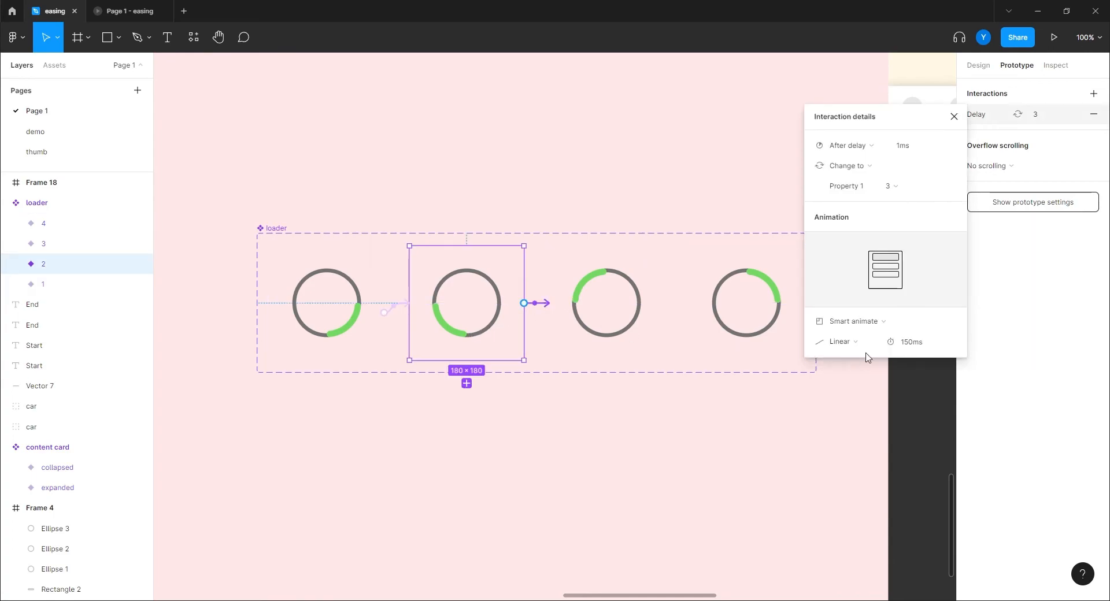
{"action": "left_click", "coordinate": [845, 342]}
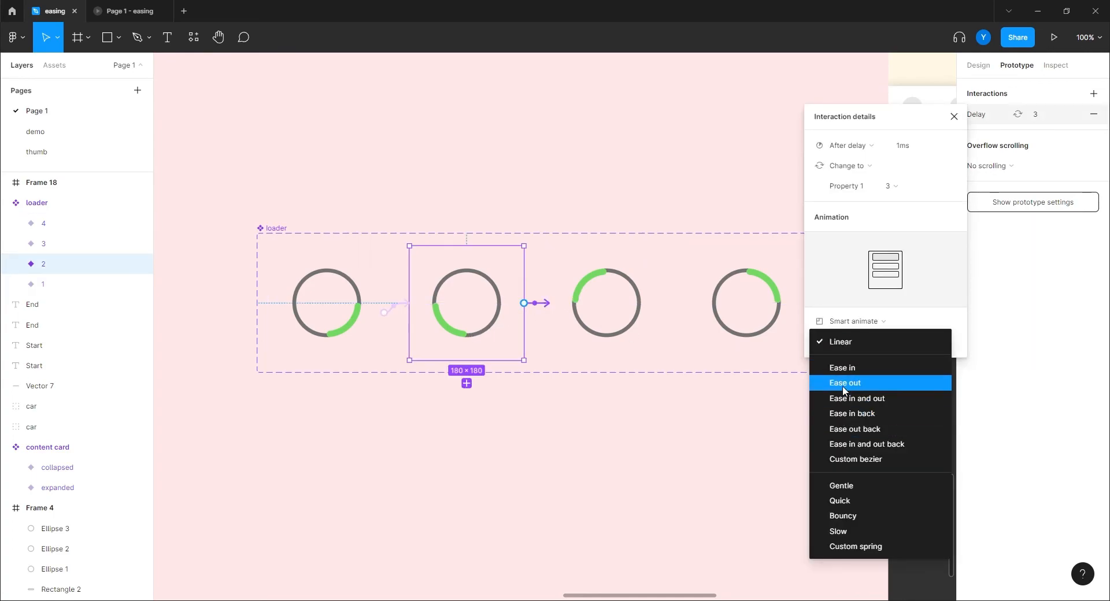
{"action": "left_click", "coordinate": [843, 383]}
Set the easing of the third loader variant's after-delay interaction to Ease out.
{"action": "left_click", "coordinate": [641, 351]}
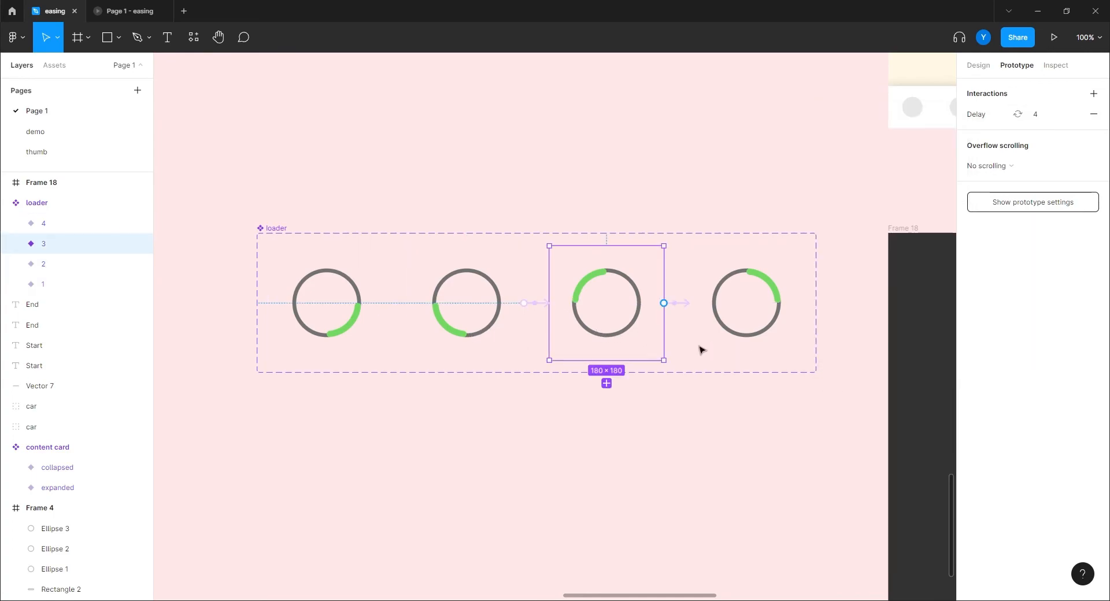
{"action": "left_click", "coordinate": [682, 303]}
{"action": "left_click", "coordinate": [846, 342]}
{"action": "left_click", "coordinate": [855, 385]}
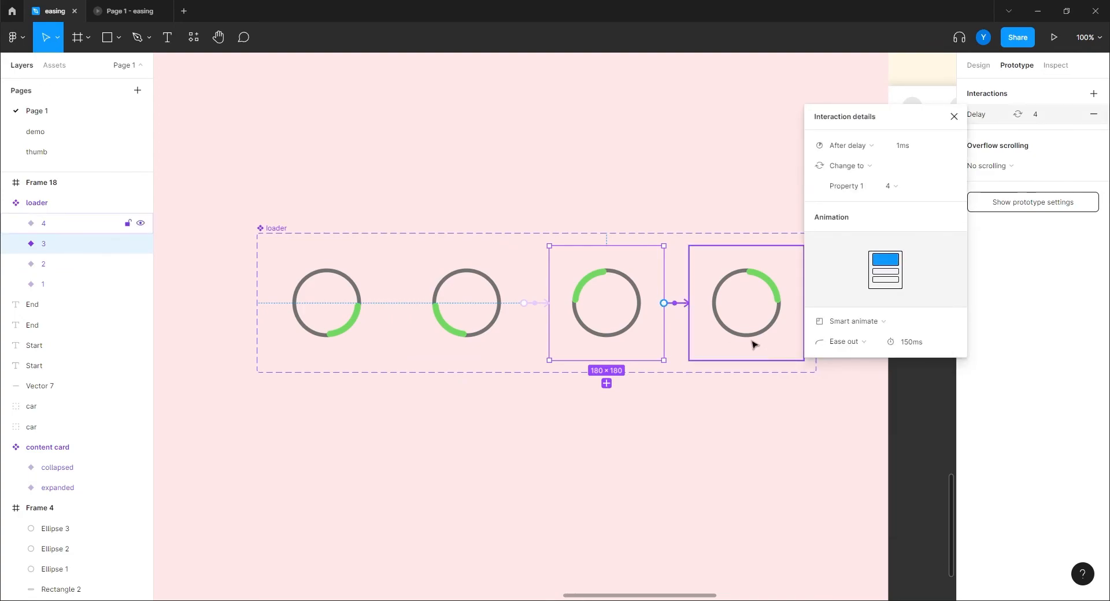
Set the easing of the fourth loader variant's after-delay interaction to Ease out.
{"action": "left_click", "coordinate": [740, 333]}
{"action": "left_click", "coordinate": [703, 305]}
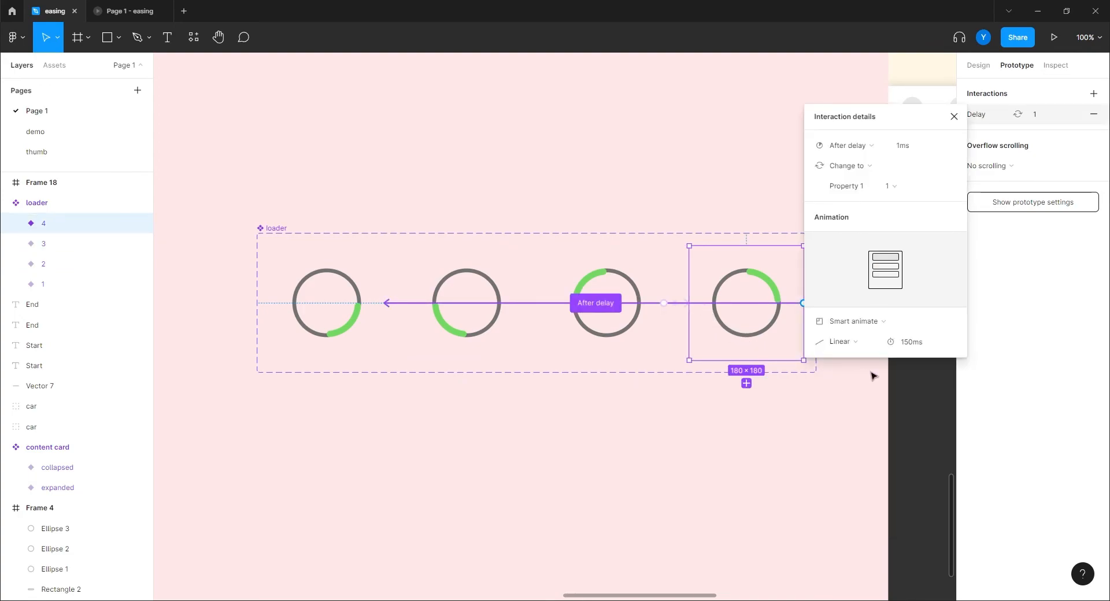
{"action": "left_click", "coordinate": [843, 347]}
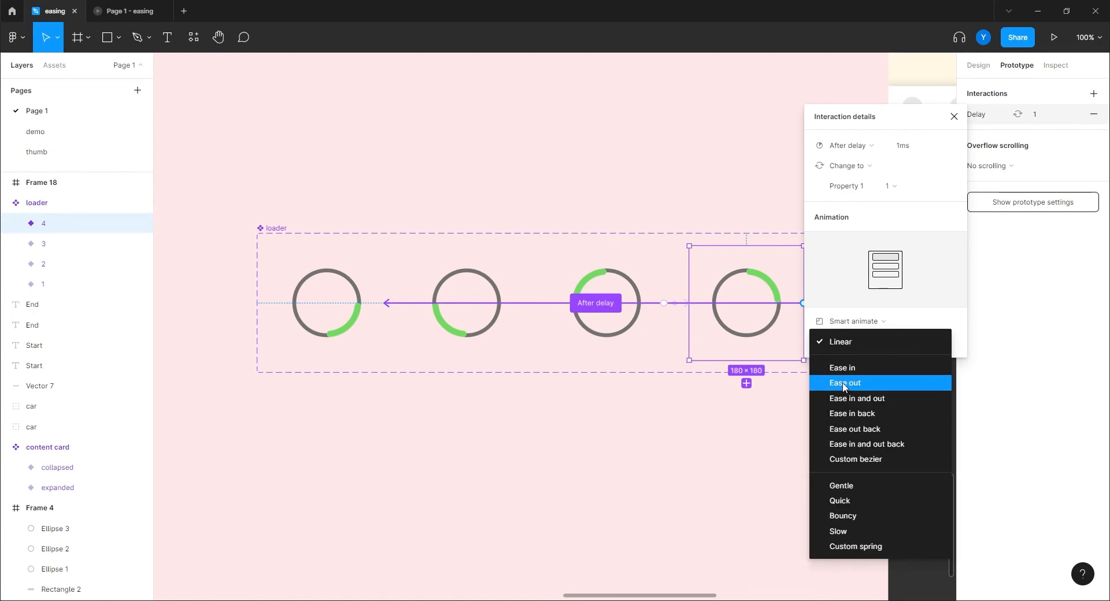
{"action": "left_click", "coordinate": [845, 385]}
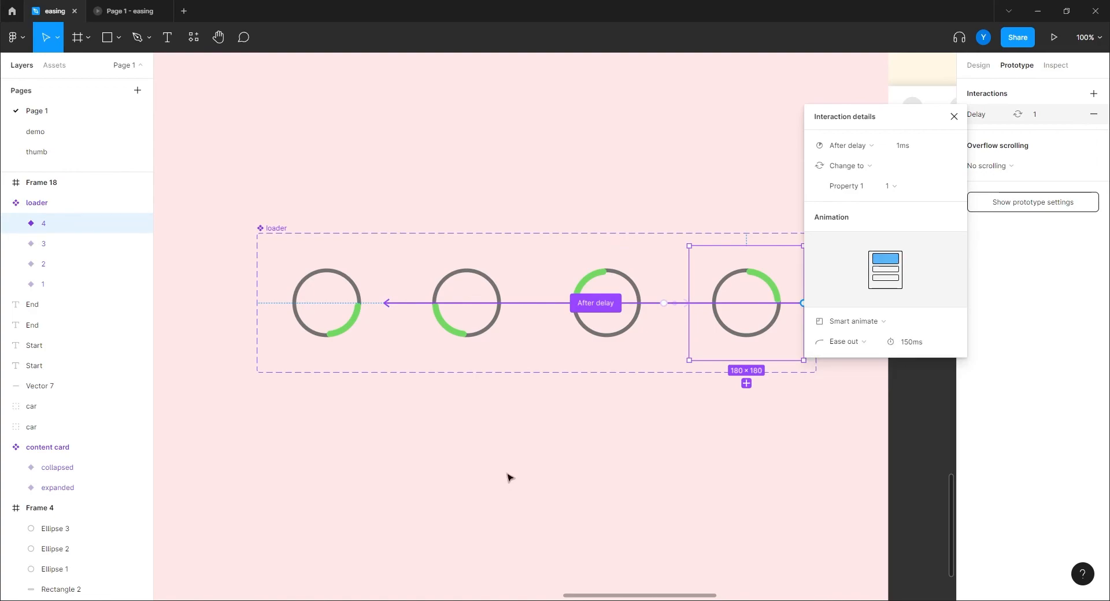
Close the open prototype preview, present Frame 18 again to check the Ease out loader, and return to the design file.
{"action": "left_click", "coordinate": [131, 11]}
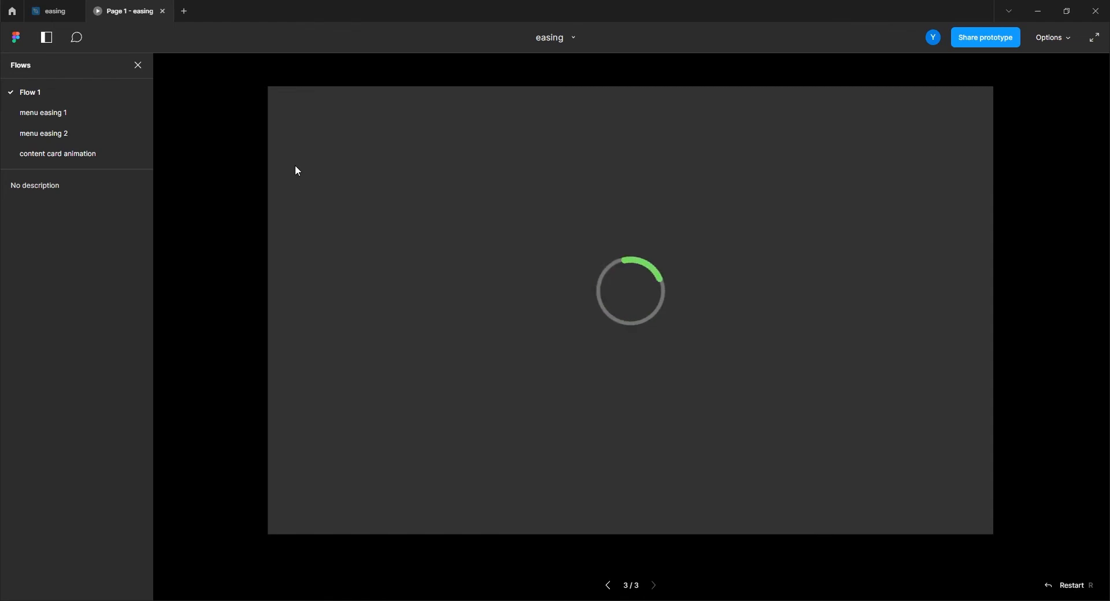
{"action": "left_click", "coordinate": [163, 11]}
{"action": "left_click_drag", "start_coordinate": [679, 188], "coordinate": [245, 206]}
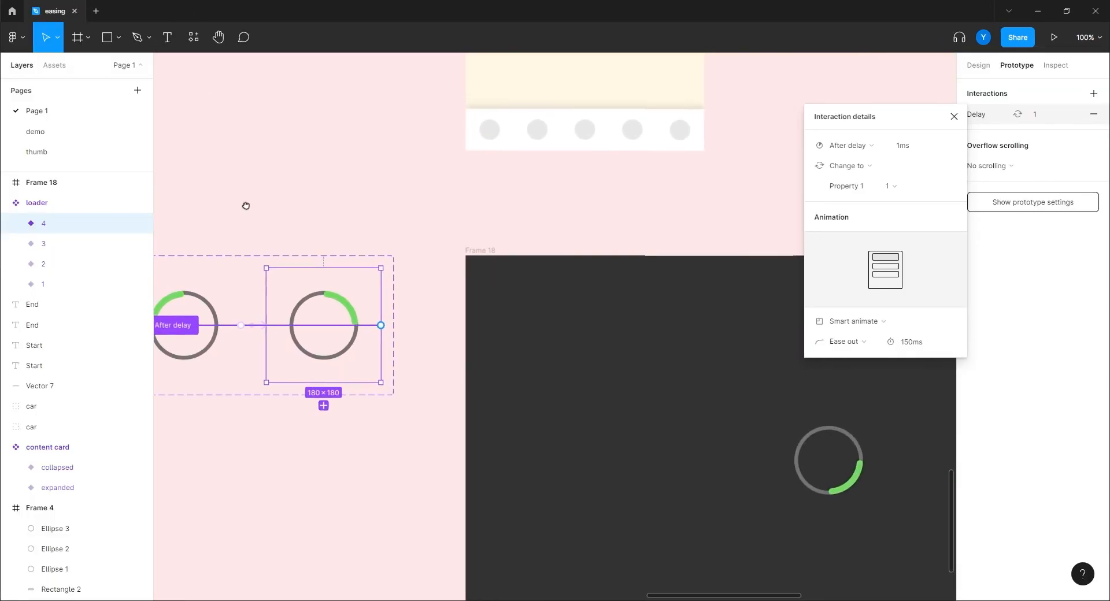
{"action": "left_click", "coordinate": [58, 182]}
{"action": "left_click", "coordinate": [1055, 38]}
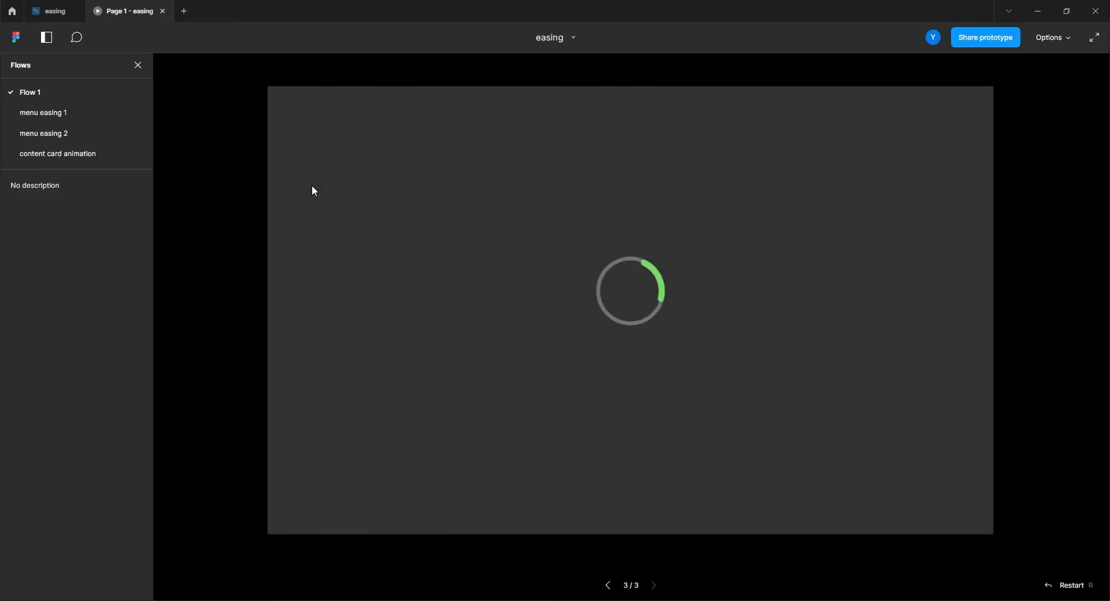
{"action": "left_click", "coordinate": [50, 8]}
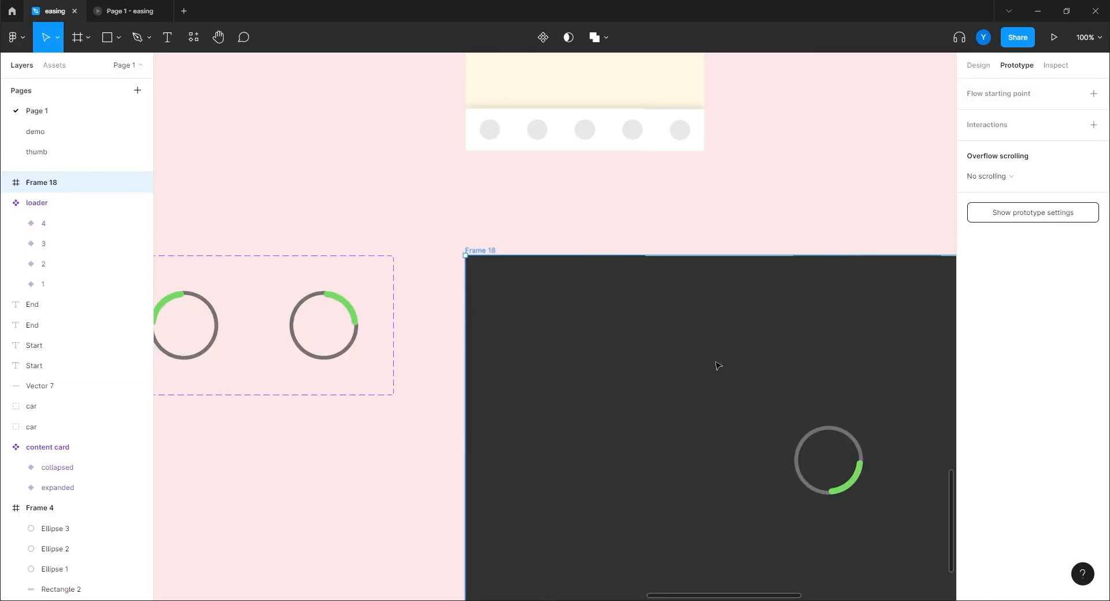
Set the animation duration of the first loader variant's after-delay interaction to 250 ms.
{"action": "left_click_drag", "start_coordinate": [519, 362], "coordinate": [914, 351]}
{"action": "left_click", "coordinate": [327, 322]}
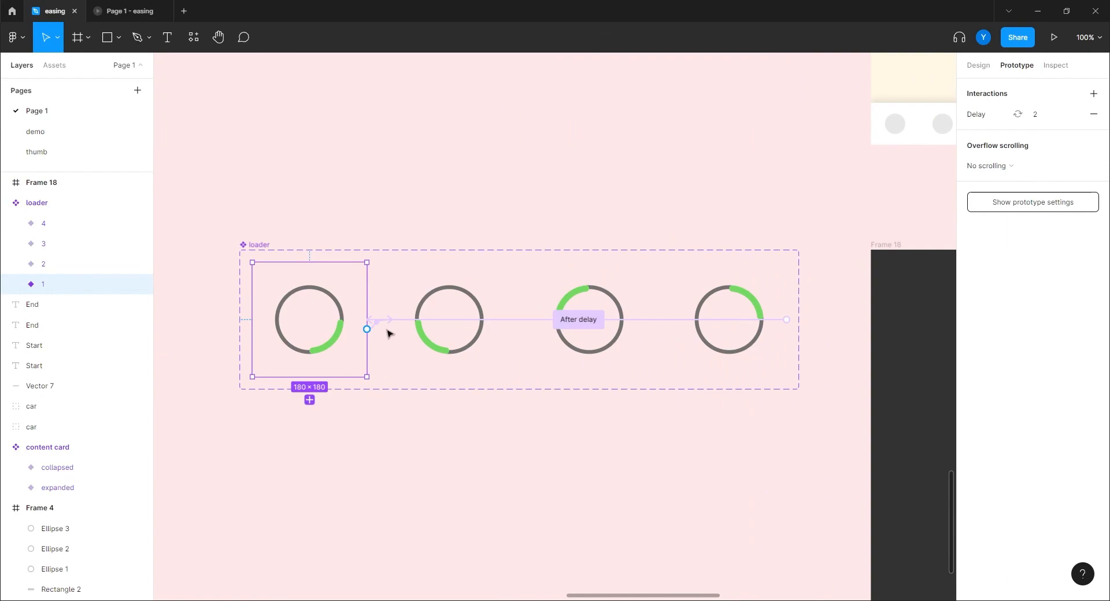
{"action": "left_click", "coordinate": [380, 325]}
{"action": "left_click", "coordinate": [914, 345]}
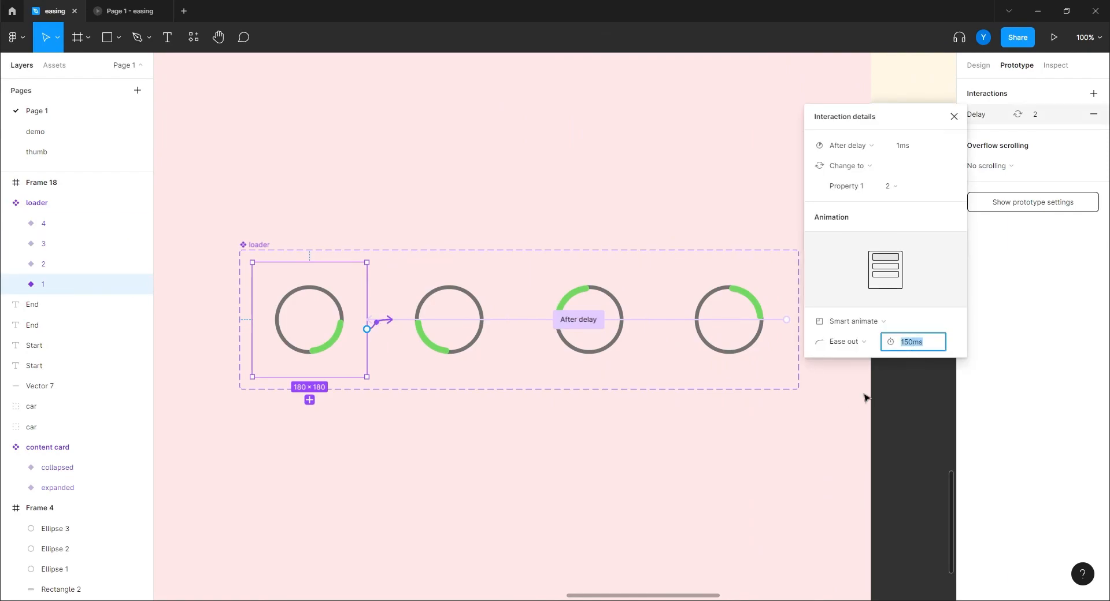
Set the second loader variant's animation duration to 250 ms and recheck the first variant's interaction settings.
{"action": "left_click", "coordinate": [441, 334]}
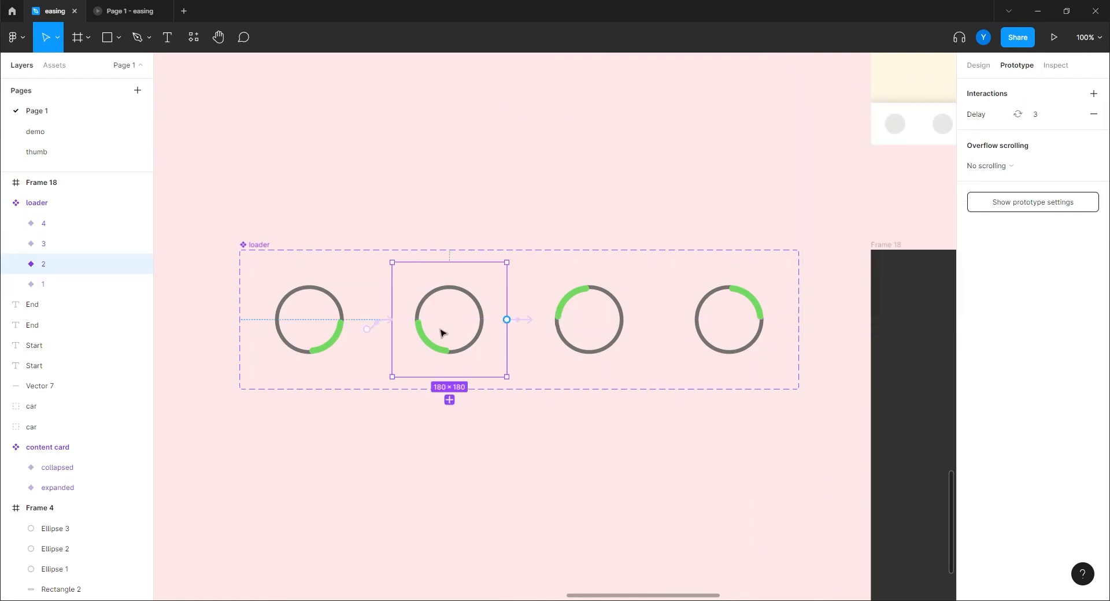
{"action": "left_click", "coordinate": [528, 327]}
{"action": "left_click", "coordinate": [913, 346]}
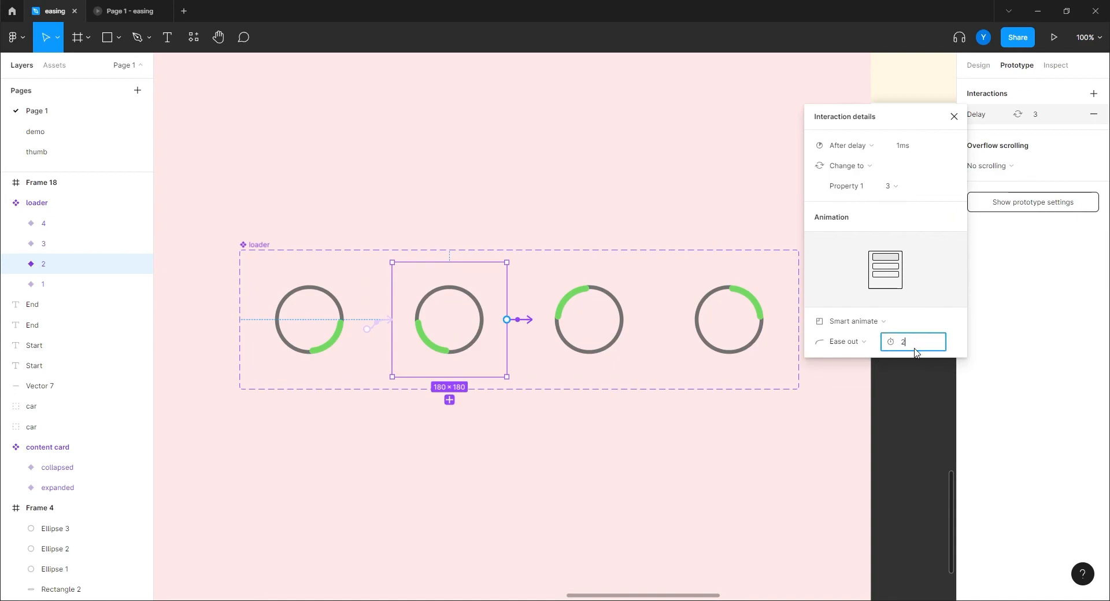
{"action": "type", "text": "250"}
{"action": "left_click", "coordinate": [375, 324]}
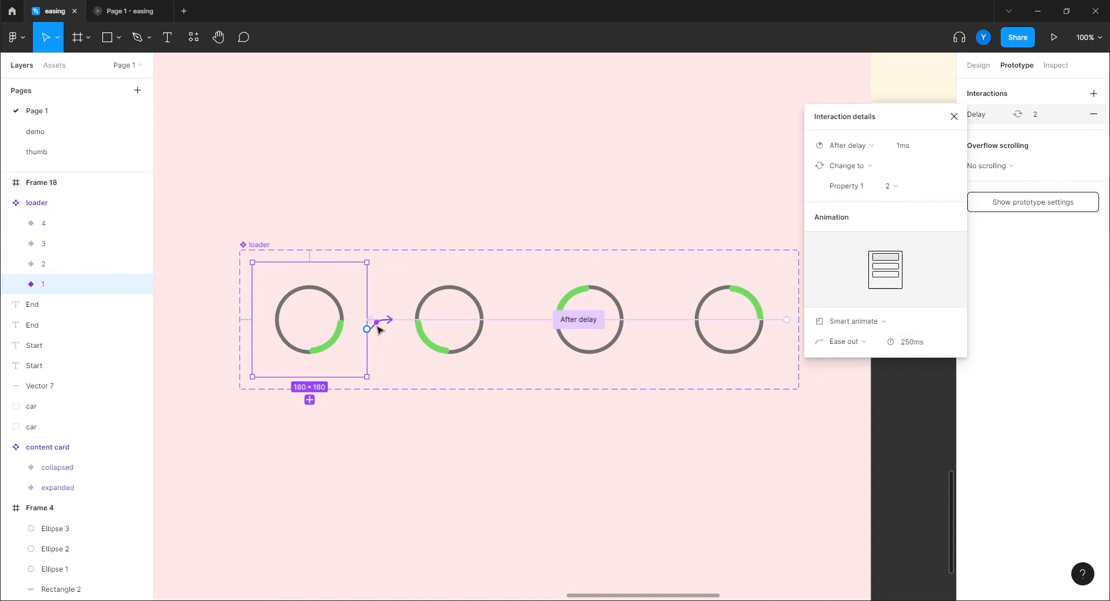
Set the animation duration of the third loader variant's after-delay interaction to 250 ms.
{"action": "left_click", "coordinate": [602, 347]}
{"action": "left_click", "coordinate": [667, 320]}
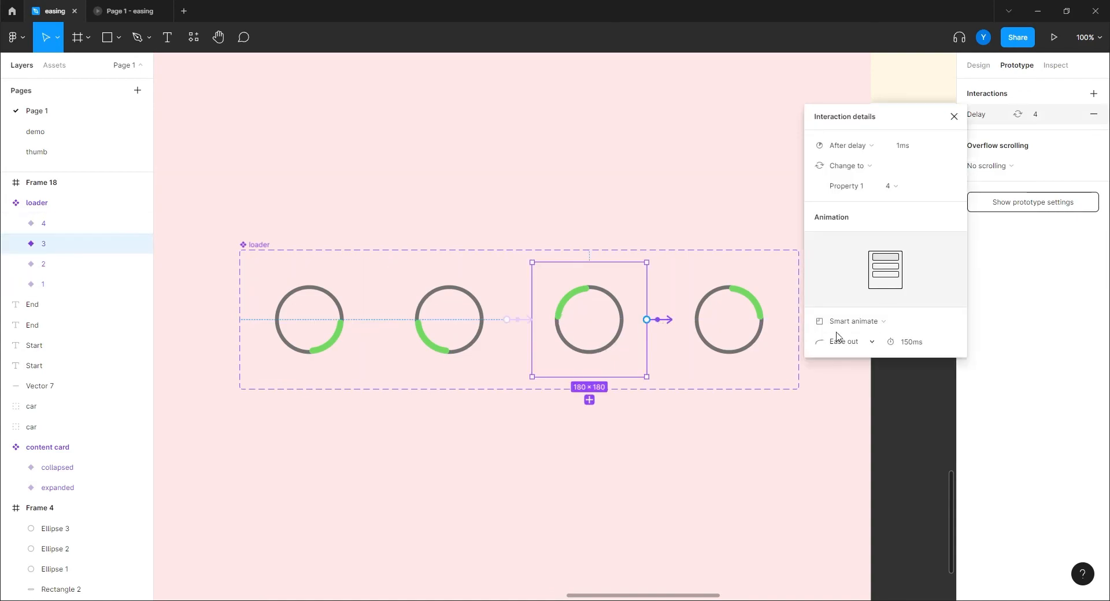
{"action": "left_click", "coordinate": [906, 347]}
{"action": "type", "text": "250"}
Set the fourth loader variant's animation duration to 250 ms and check the loader in the prototype preview.
{"action": "left_click", "coordinate": [746, 347]}
{"action": "left_click", "coordinate": [734, 321]}
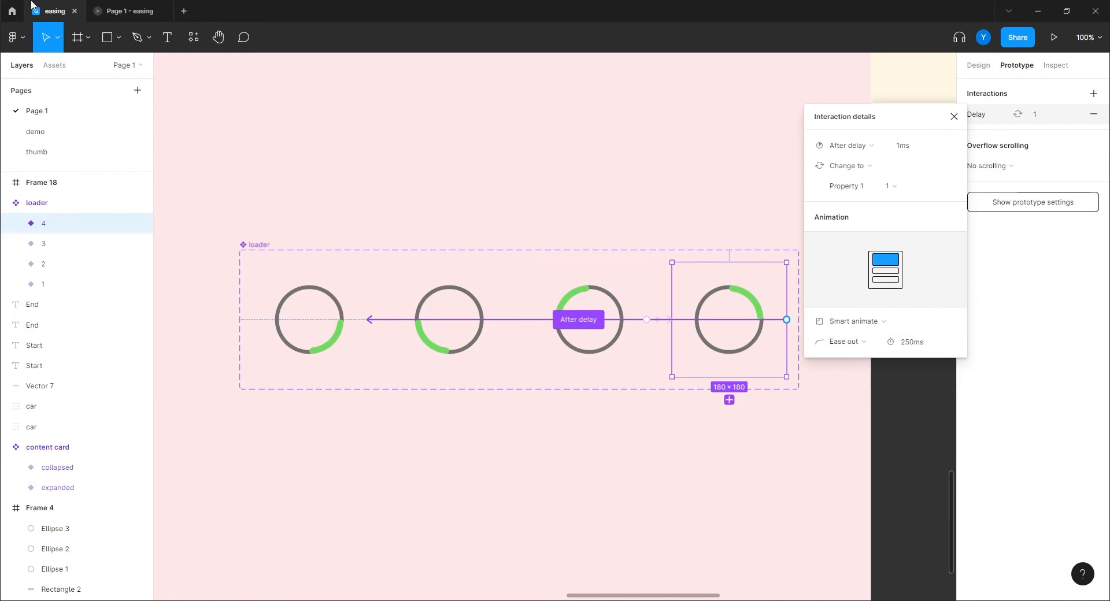
{"action": "left_click", "coordinate": [124, 11]}
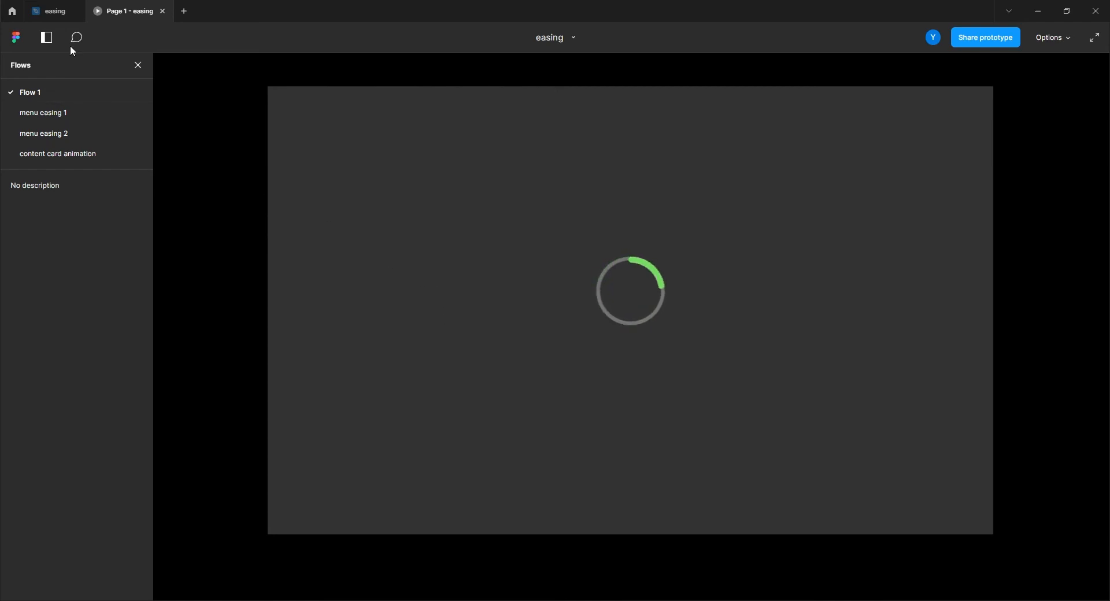
{"action": "left_click", "coordinate": [55, 11]}
Set the easing of the first loader variant's after-delay interaction to Linear.
{"action": "left_click", "coordinate": [352, 347]}
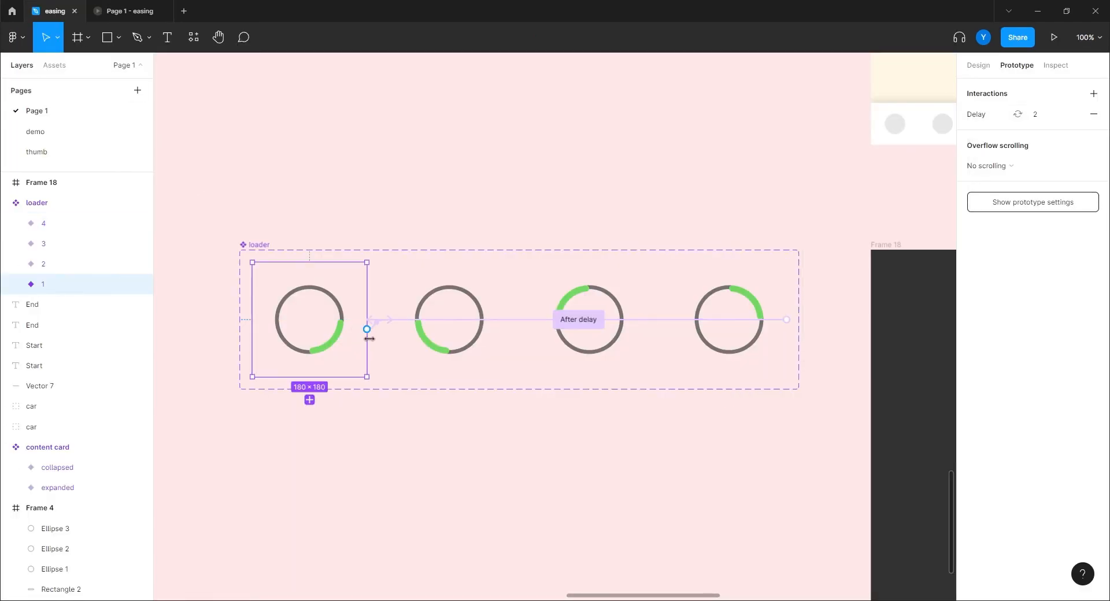
{"action": "left_click", "coordinate": [919, 344]}
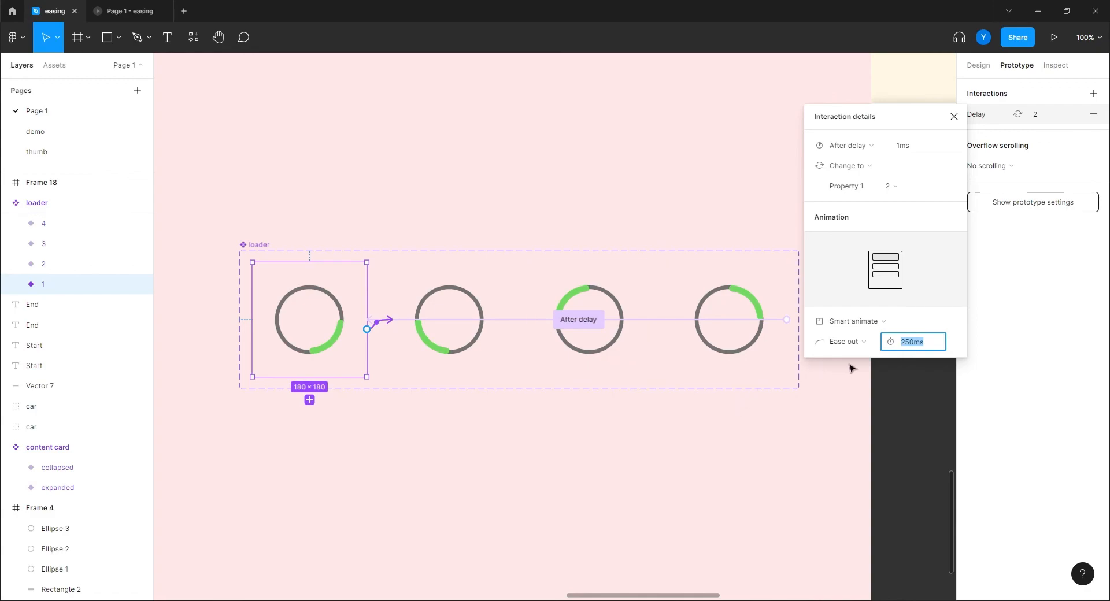
{"action": "left_click", "coordinate": [839, 347]}
{"action": "left_click", "coordinate": [833, 324]}
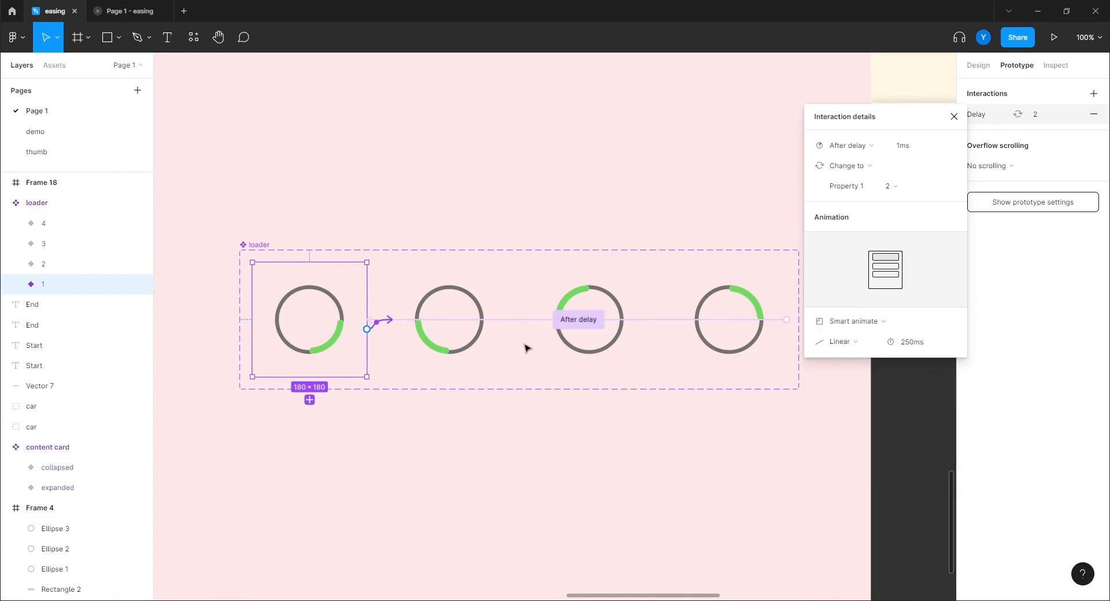
Set the easing of the second loader variant's after-delay interaction to Linear.
{"action": "left_click", "coordinate": [490, 346]}
{"action": "left_click", "coordinate": [522, 322]}
{"action": "left_click", "coordinate": [858, 340]}
{"action": "left_click", "coordinate": [850, 327]}
Set the easing of the third loader variant's after-delay interaction to Linear.
{"action": "left_click", "coordinate": [629, 339]}
{"action": "left_click", "coordinate": [666, 321]}
{"action": "left_click", "coordinate": [862, 342]}
{"action": "left_click", "coordinate": [858, 301]}
Set the easing of the fourth loader variant's after-delay interaction to Linear.
{"action": "left_click", "coordinate": [717, 331]}
{"action": "left_click", "coordinate": [731, 322]}
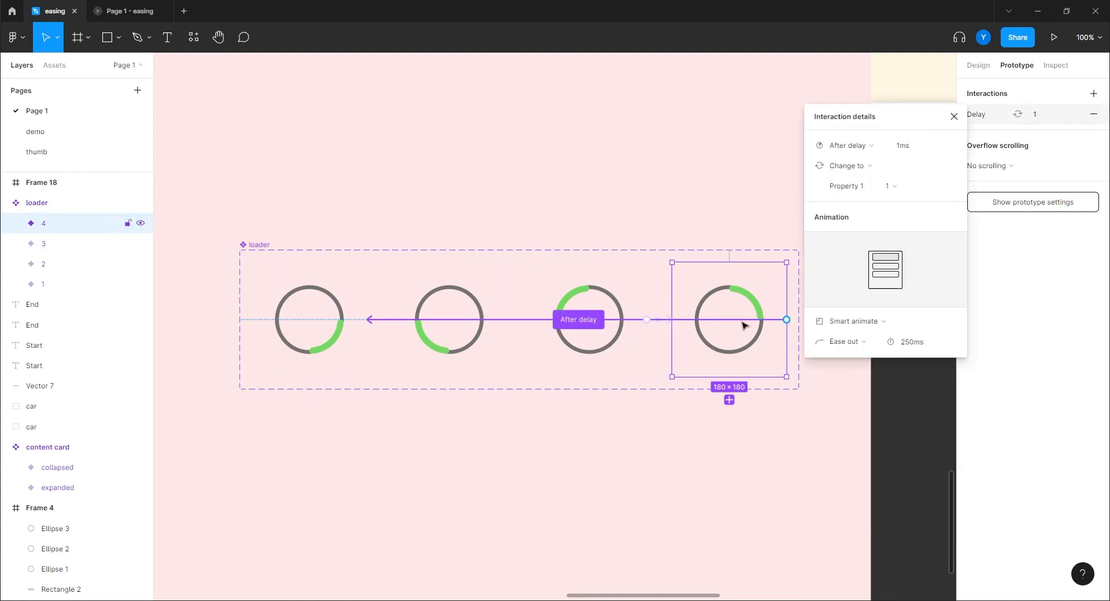
{"action": "left_click", "coordinate": [860, 342]}
{"action": "left_click", "coordinate": [848, 301]}
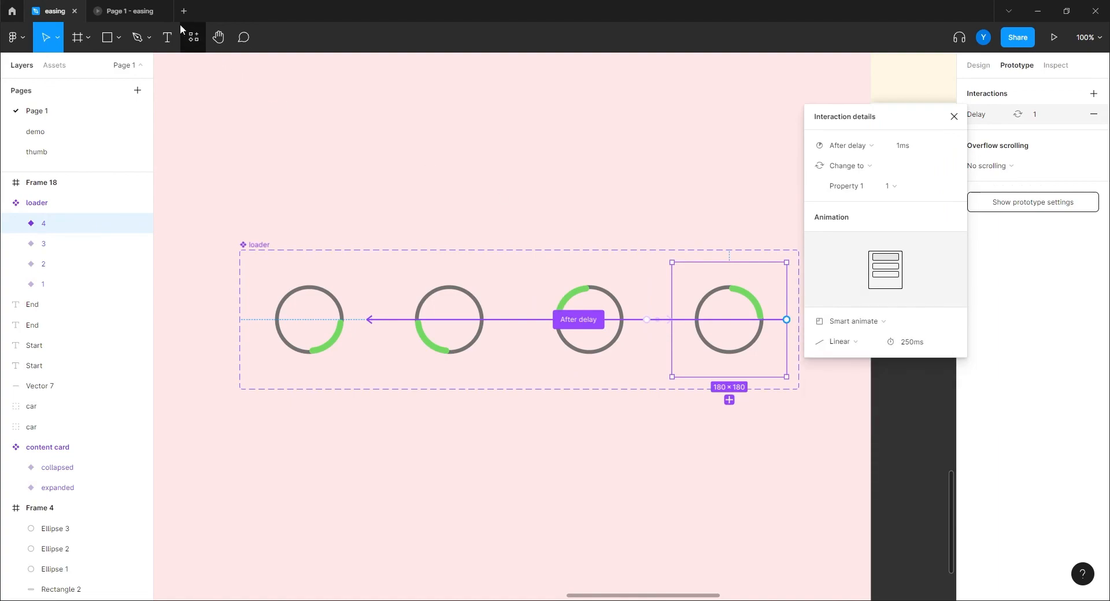
Check the Linear loader animation in the prototype preview, return to the design file and clear the selection.
{"action": "left_click", "coordinate": [147, 10]}
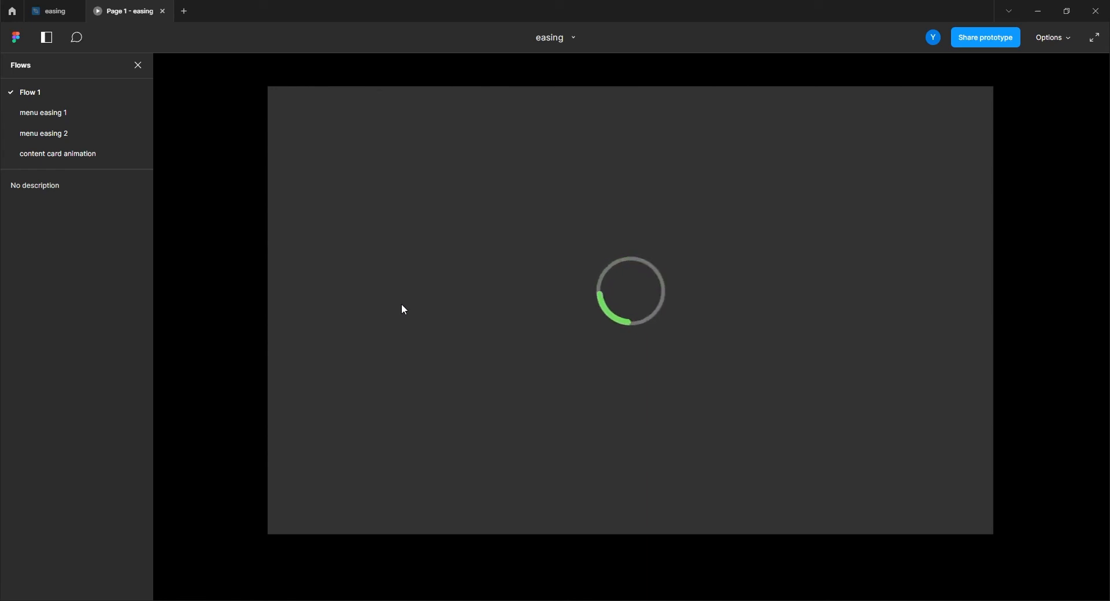
{"action": "left_click", "coordinate": [52, 17]}
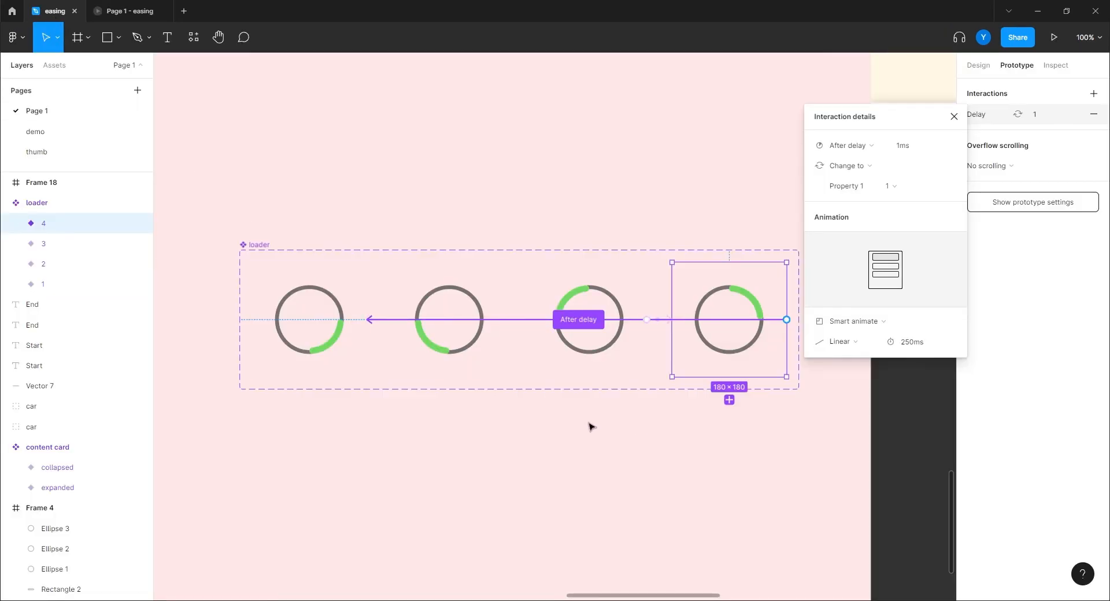
{"action": "left_click", "coordinate": [567, 425]}
Set the animation duration of the first loader variant's after-delay interaction to 150 ms.
{"action": "left_click_drag", "start_coordinate": [679, 434], "coordinate": [609, 426]}
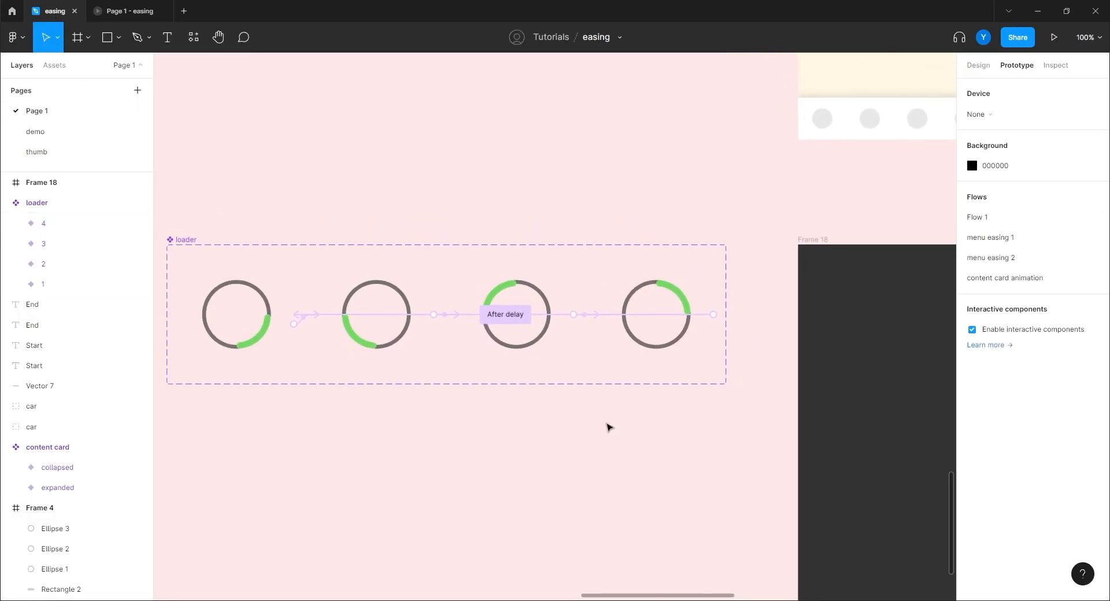
{"action": "left_click", "coordinate": [305, 318]}
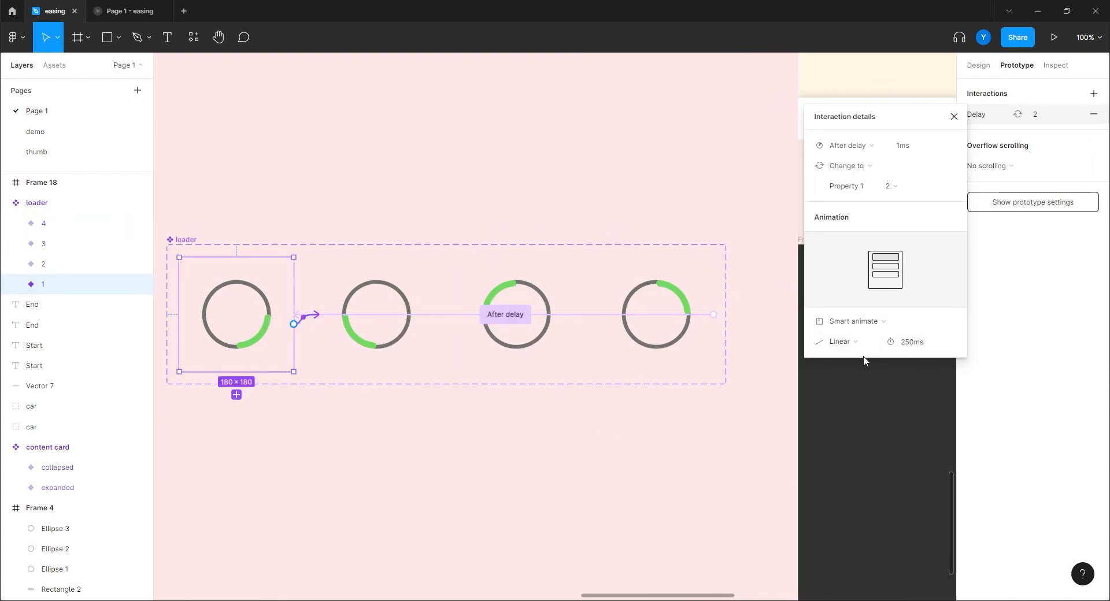
{"action": "left_click", "coordinate": [920, 346]}
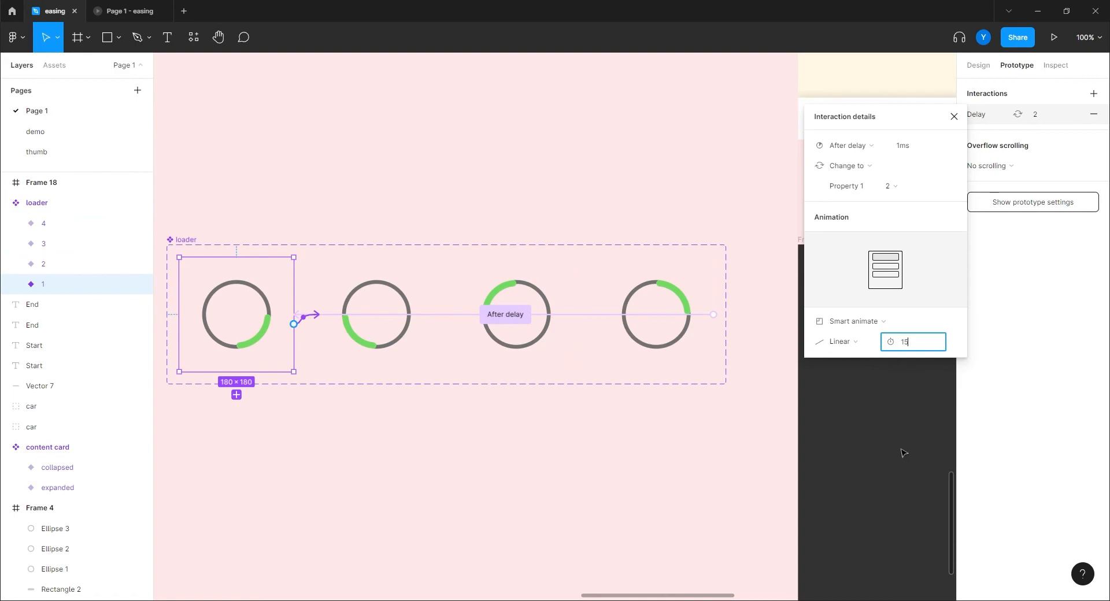
Set the animation duration of the second loader variant's after-delay interaction to 150 ms.
{"action": "left_click", "coordinate": [384, 361]}
{"action": "left_click", "coordinate": [452, 317]}
{"action": "left_click", "coordinate": [915, 346]}
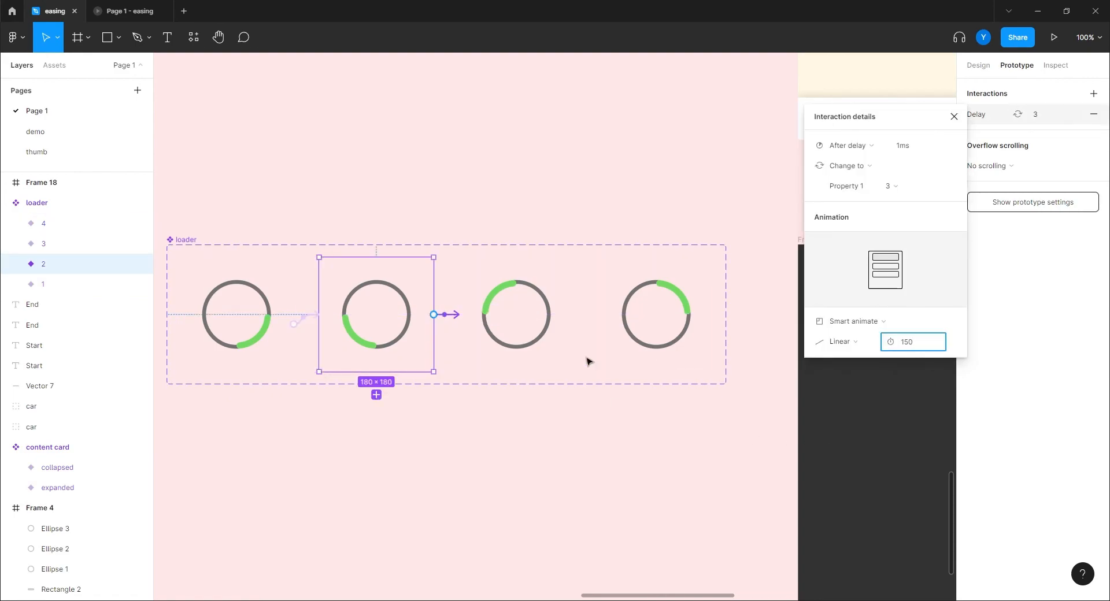
Set the third loader variant's animation duration to 150 ms, check the loader in the prototype preview, and return to the design file.
{"action": "left_click", "coordinate": [564, 356]}
{"action": "left_click", "coordinate": [587, 315]}
{"action": "left_click", "coordinate": [920, 347]}
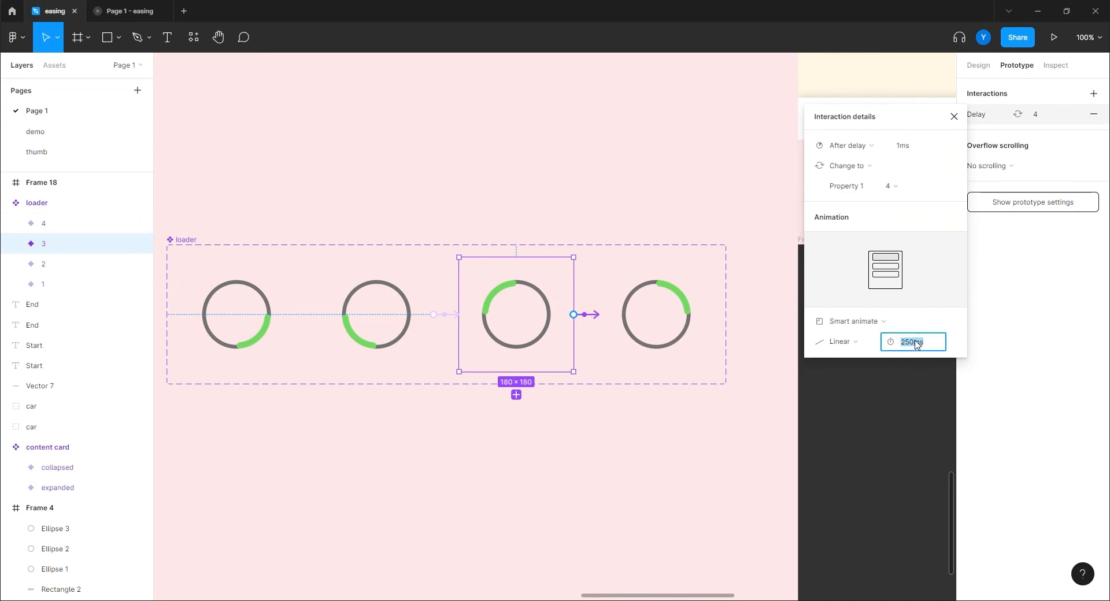
{"action": "type", "text": "150"}
{"action": "key", "text": "Return"}
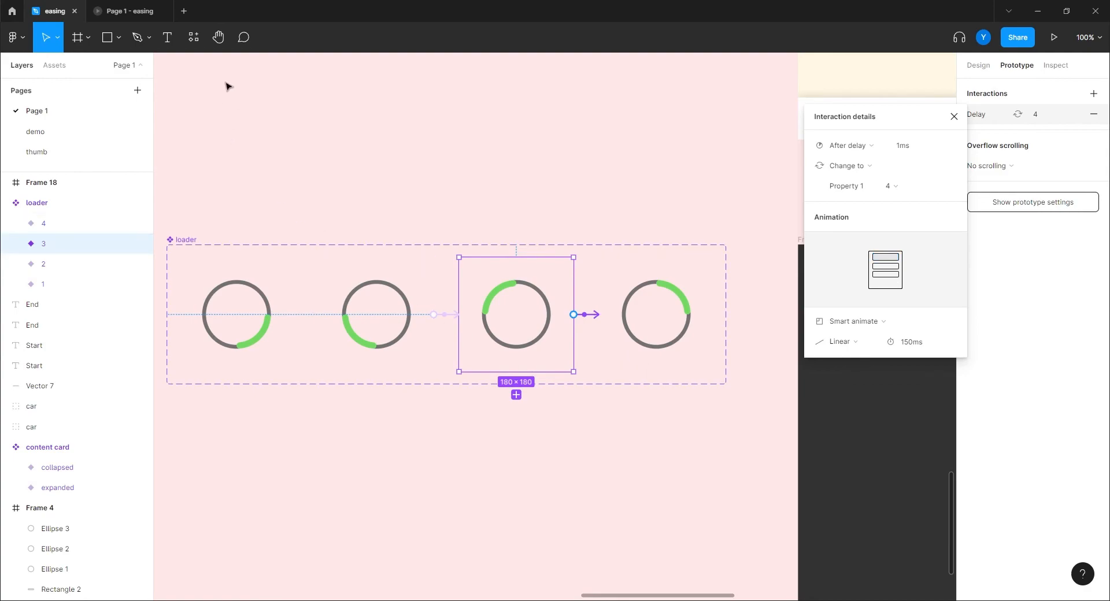
{"action": "key", "text": "ctrl+alt+Return"}
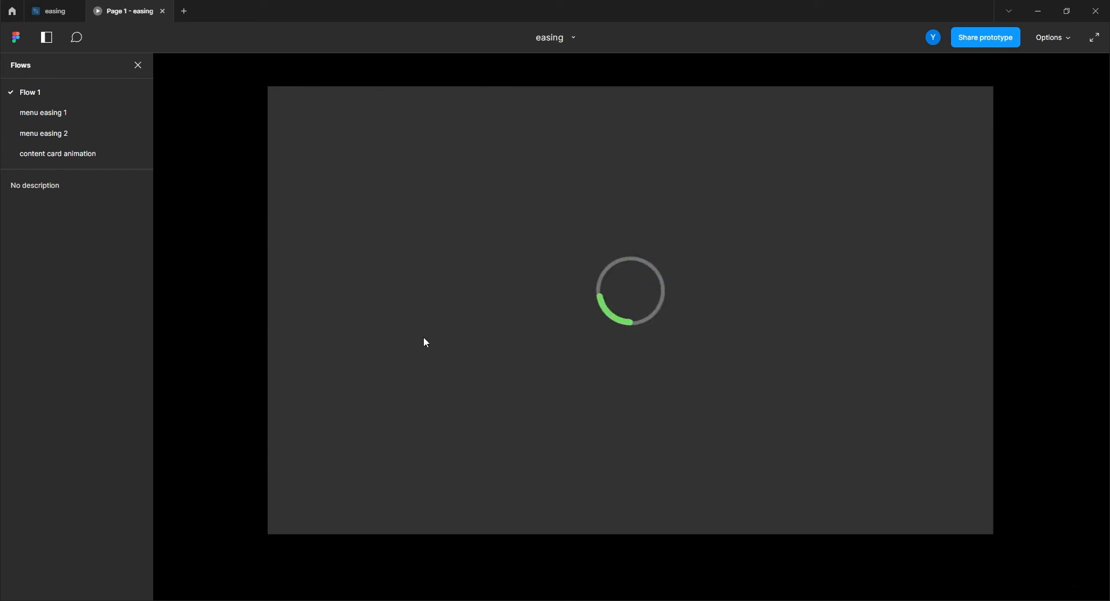
{"action": "left_click", "coordinate": [55, 8]}
Set the fourth loader variant's animation duration to 300 ms and check the loader in the prototype preview.
{"action": "left_click", "coordinate": [661, 332]}
{"action": "left_click", "coordinate": [665, 315]}
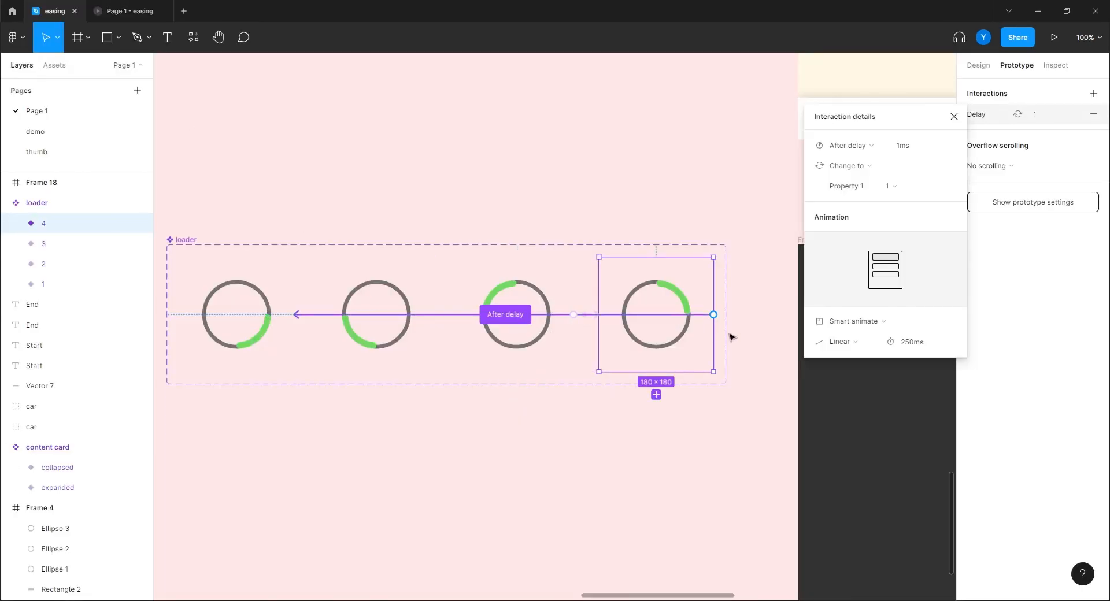
{"action": "left_click", "coordinate": [899, 342]}
{"action": "type", "text": "300"}
{"action": "key", "text": "Return"}
{"action": "left_click", "coordinate": [124, 11]}
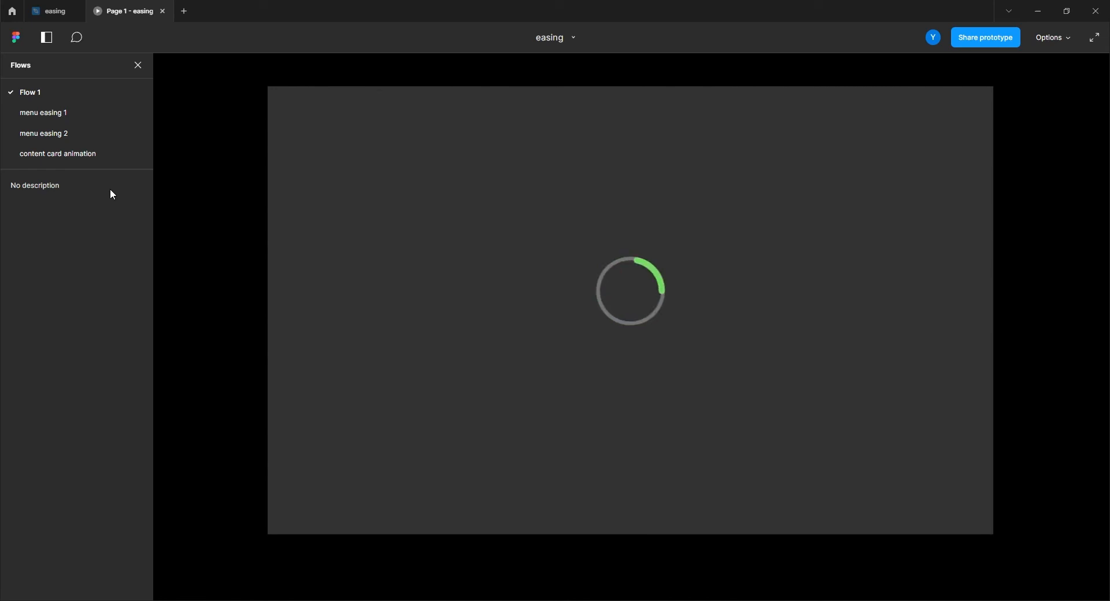
Return to the design file and review the loader frame and the content card component with its screen.
{"action": "left_click", "coordinate": [60, 12]}
{"action": "scroll", "coordinate": [501, 457], "scroll_direction": "left", "scroll_amount": 5}
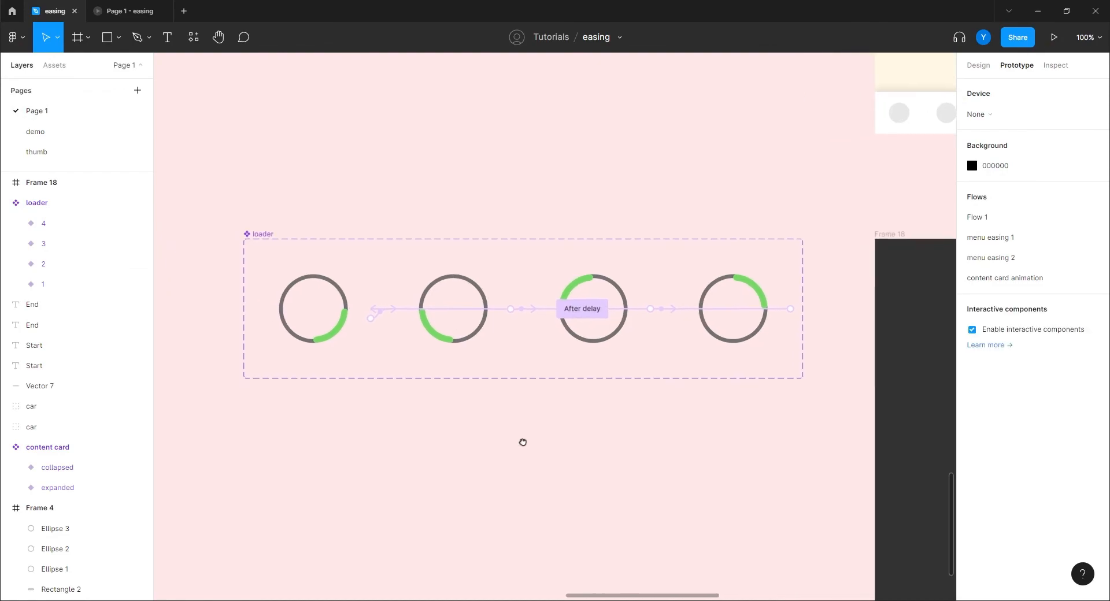
{"action": "key", "text": "minus"}
{"action": "left_click_drag", "start_coordinate": [657, 410], "coordinate": [374, 382]}
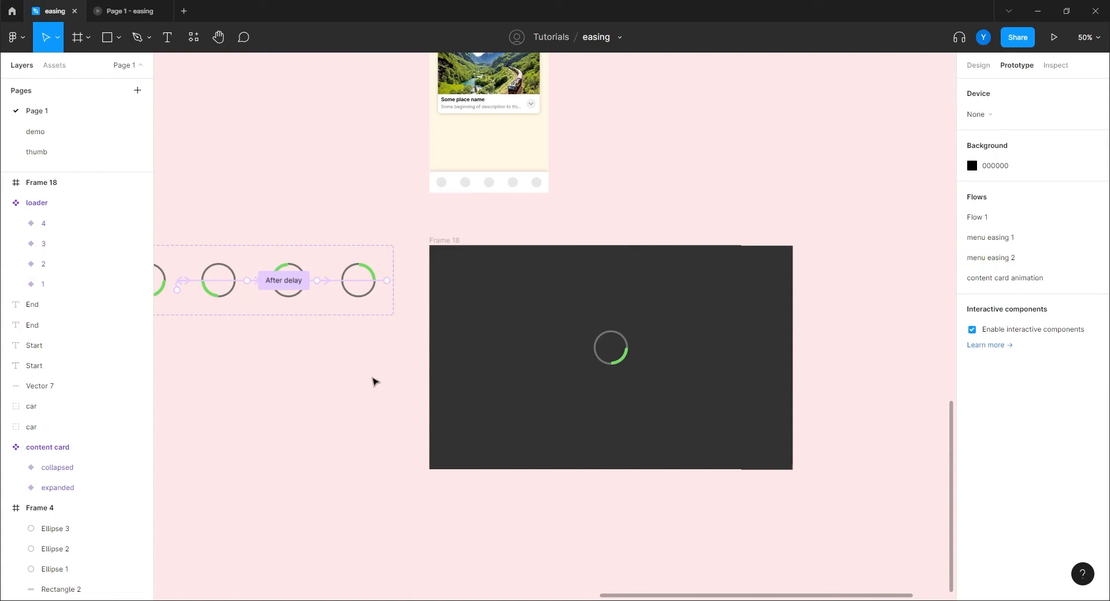
{"action": "left_click_drag", "start_coordinate": [295, 151], "coordinate": [524, 377]}
{"action": "left_click_drag", "start_coordinate": [509, 276], "coordinate": [429, 387]}
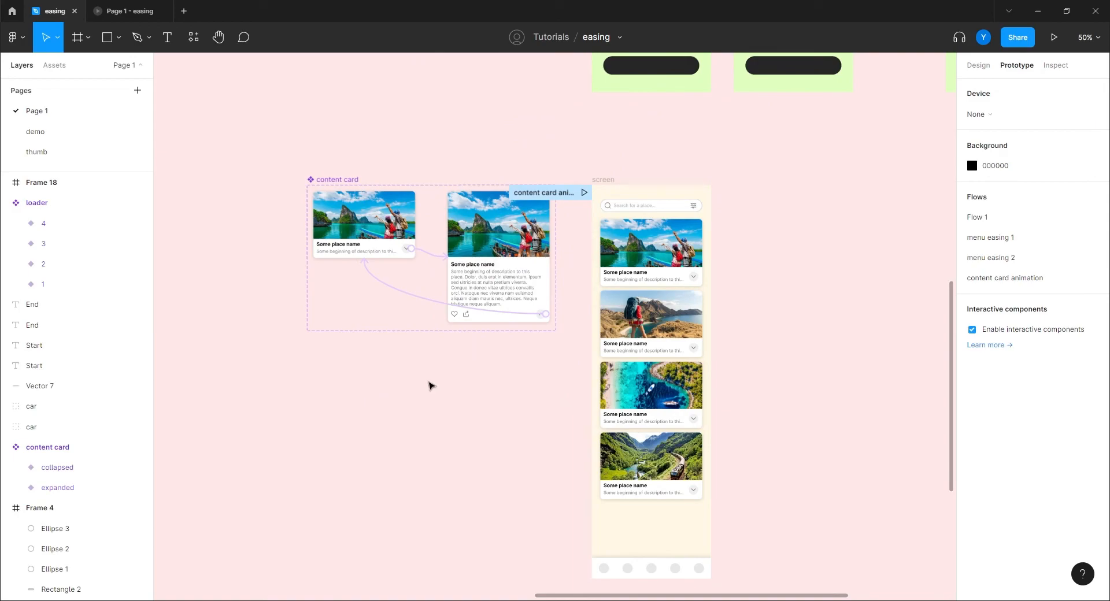